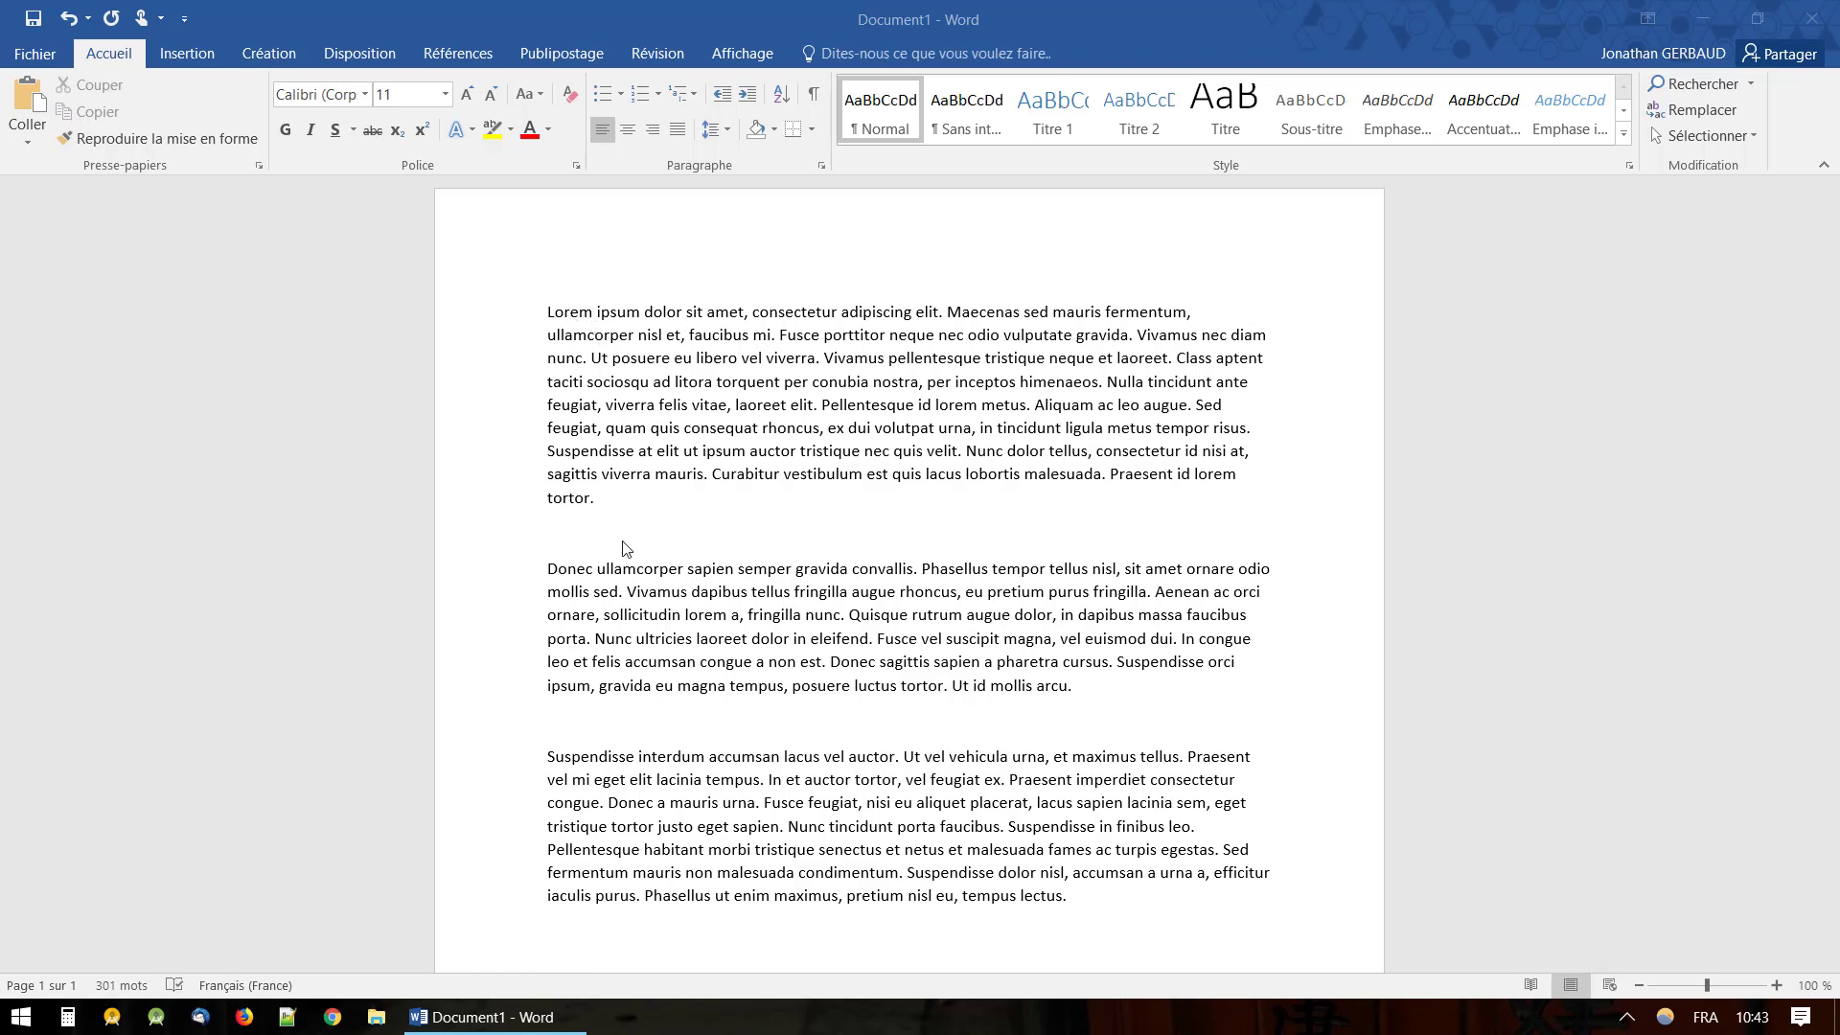
- Select the whole word "Lorem" at the start of the first paragraph, and clear the selection
{"action": "scroll", "coordinate": [623, 549], "scroll_direction": "down", "scroll_amount": 1}
{"action": "scroll", "coordinate": [623, 548], "scroll_direction": "up", "scroll_amount": 1}
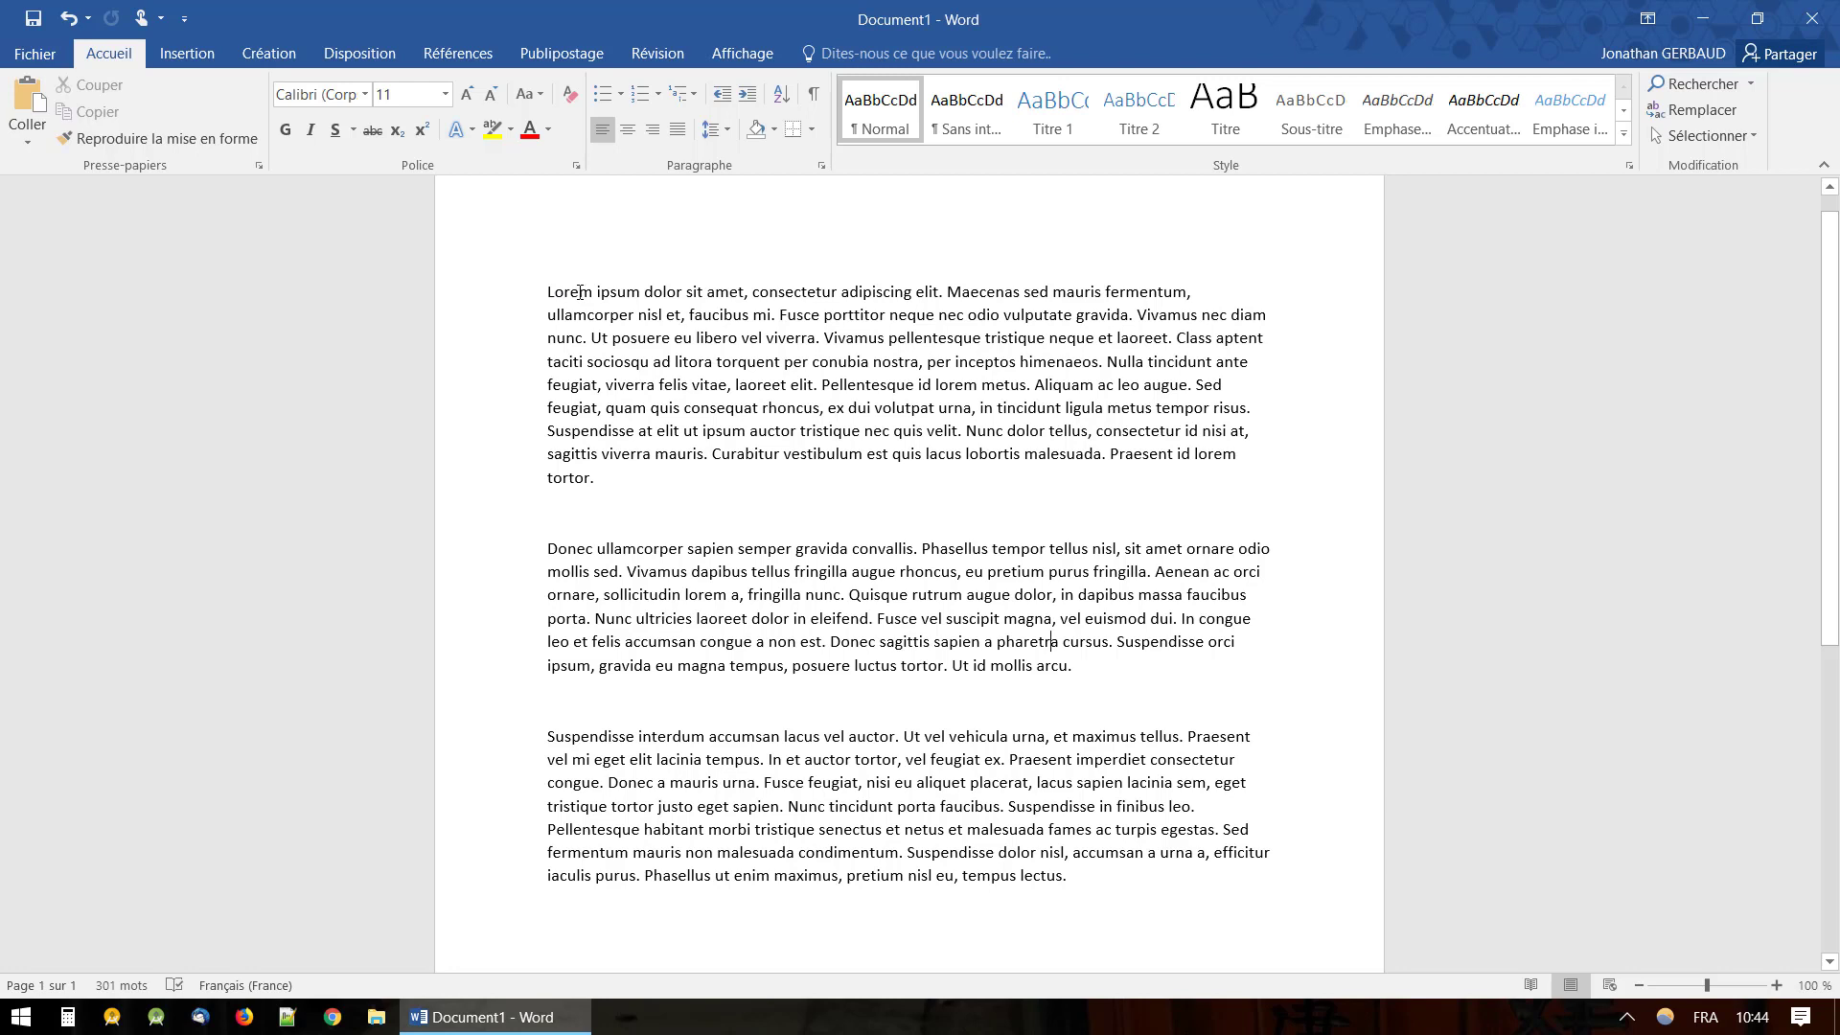
{"action": "double_click", "coordinate": [572, 292]}
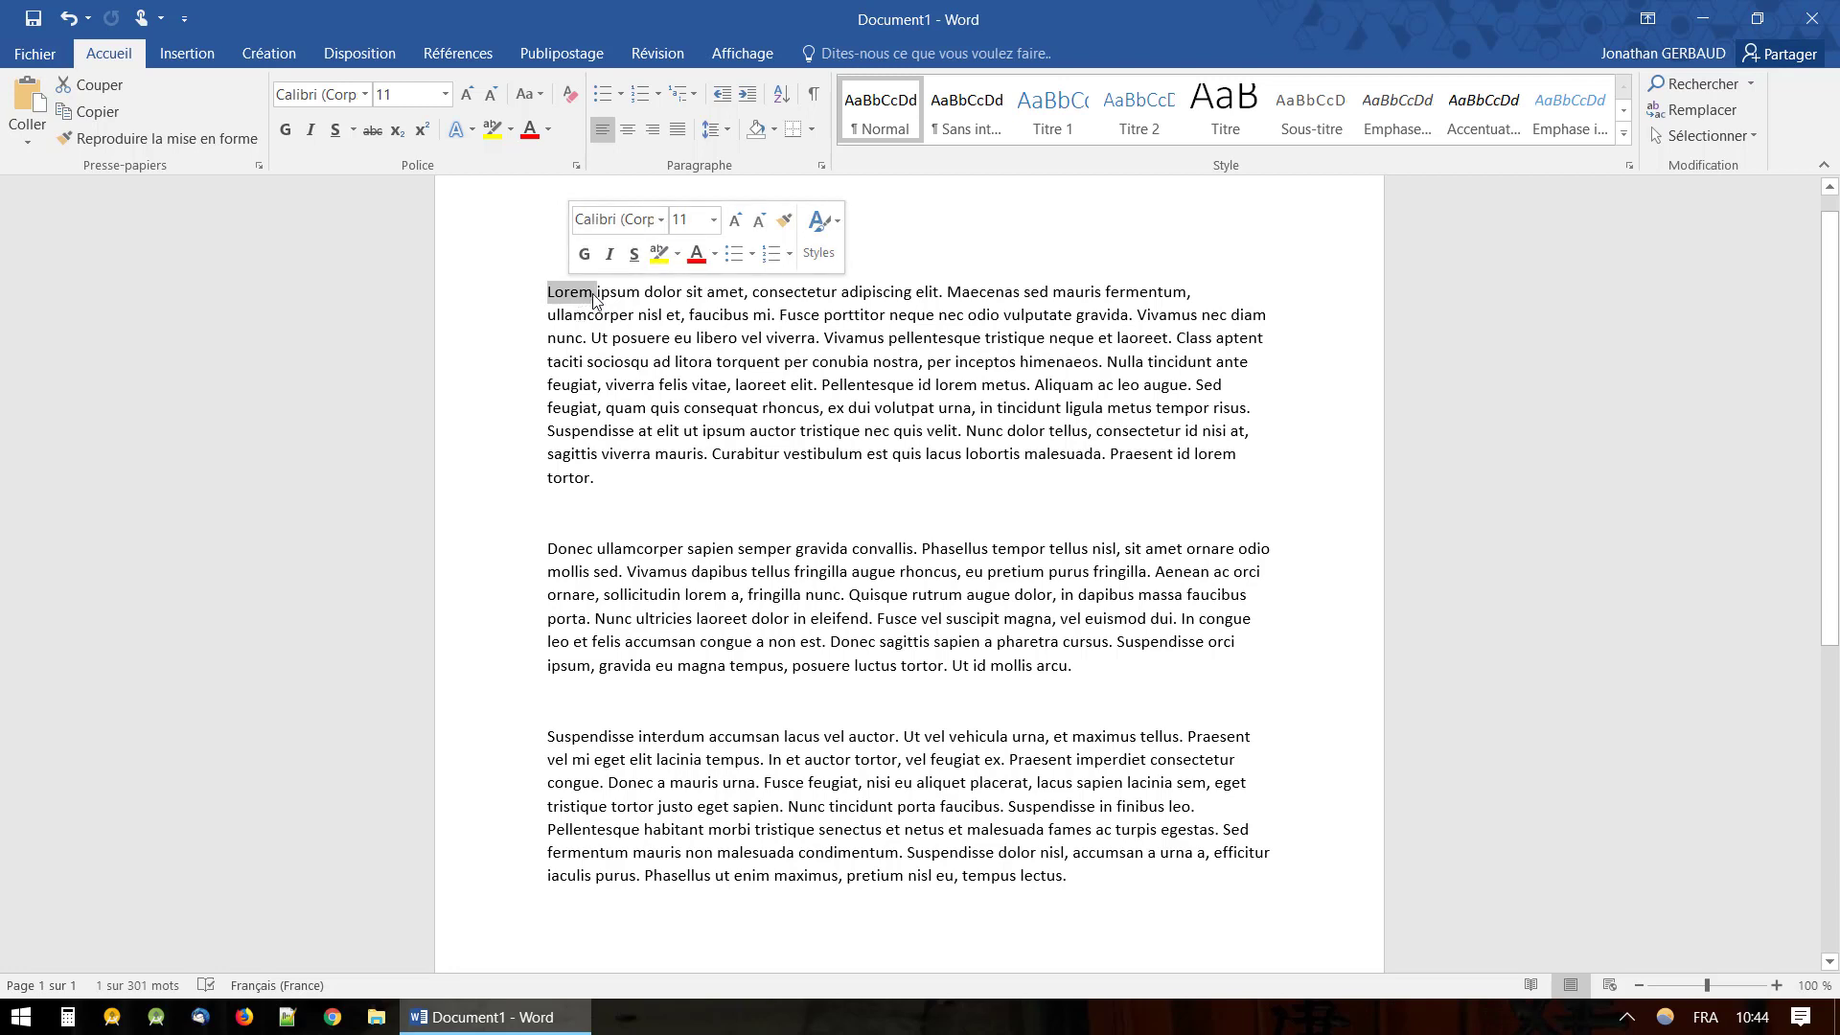
{"action": "left_click", "coordinate": [551, 296]}
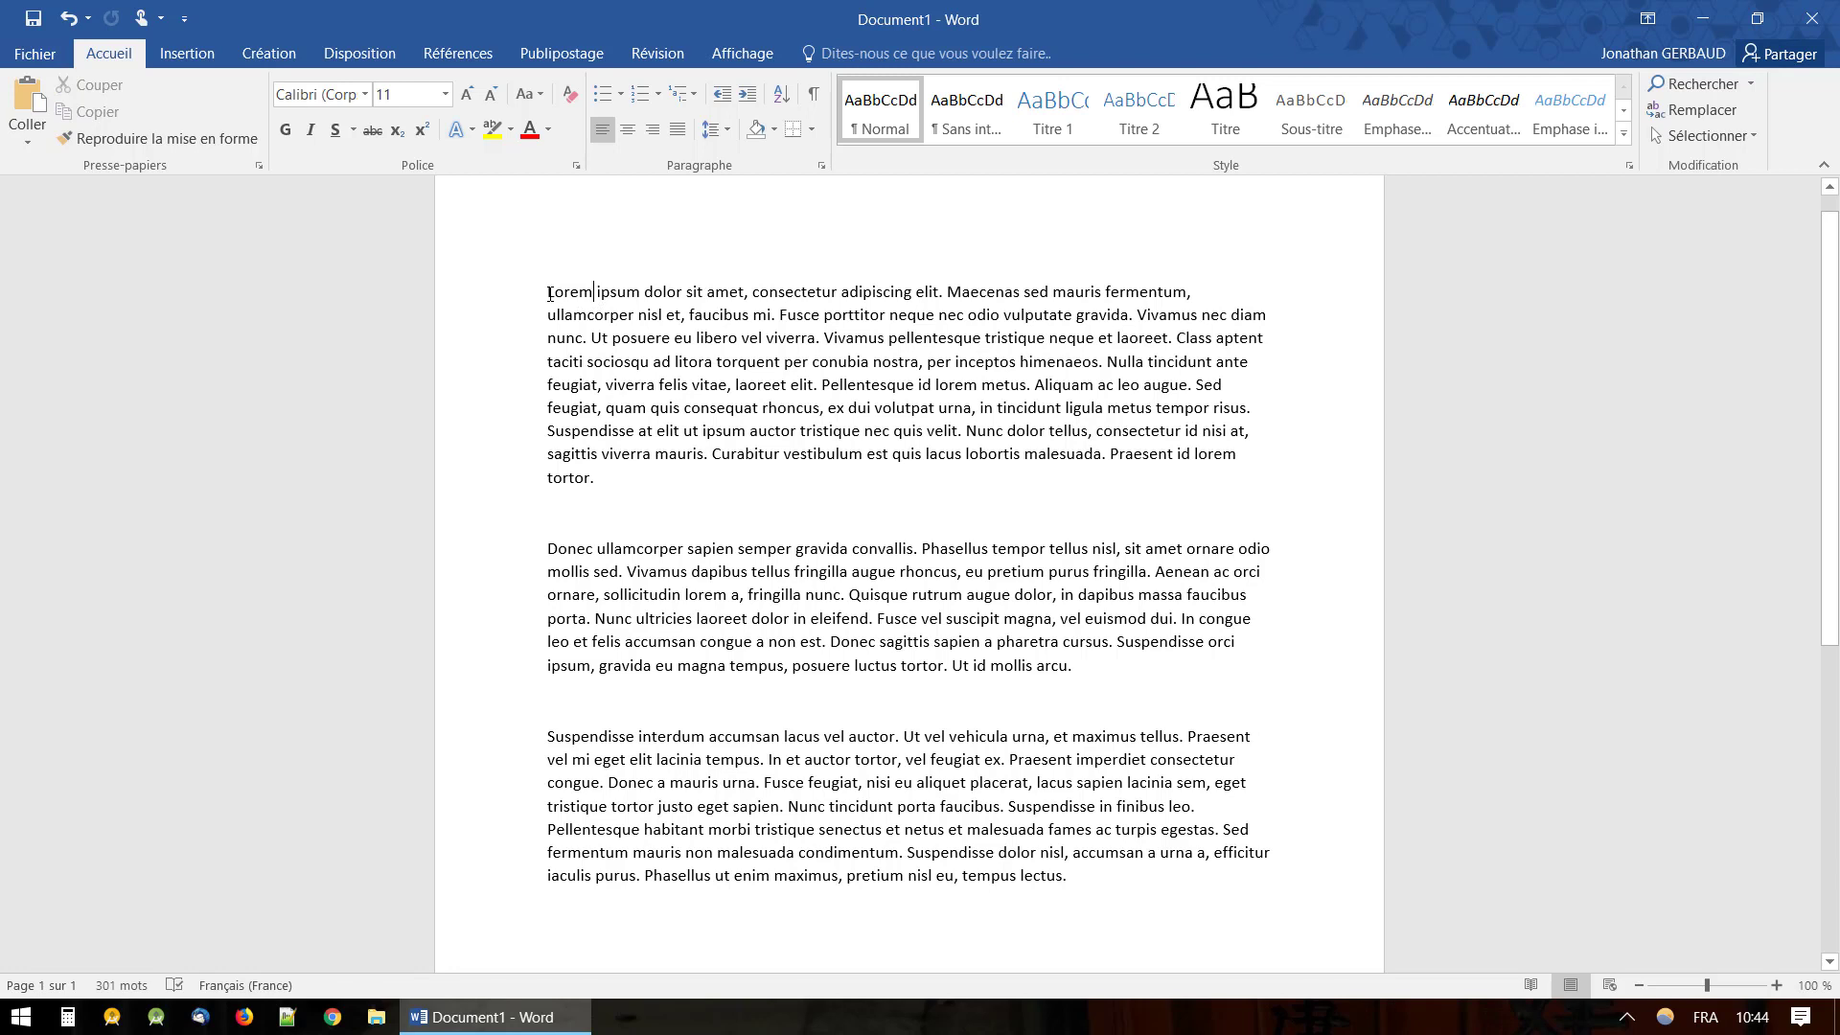
- Select "Lorem" by sweeping across its letters, once from the word's start and once from its end
{"action": "left_click_drag", "start_coordinate": [550, 294], "coordinate": [593, 292]}
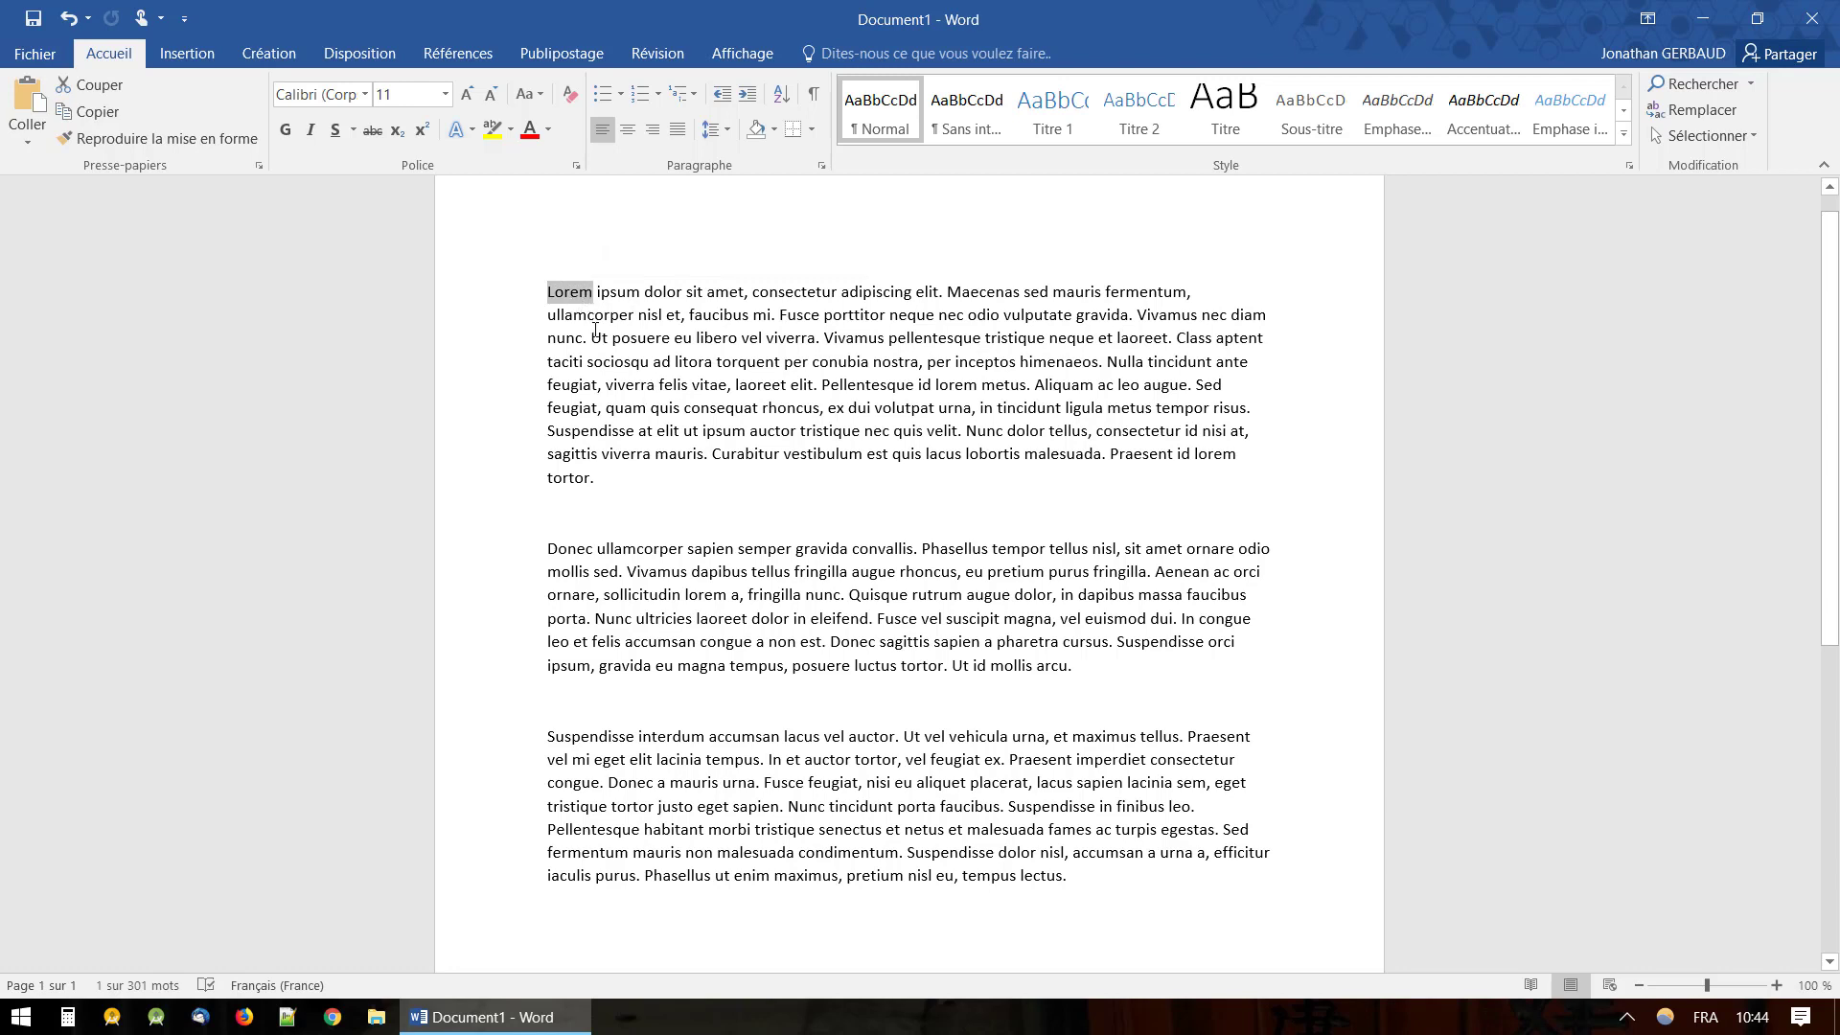
{"action": "left_click", "coordinate": [593, 331]}
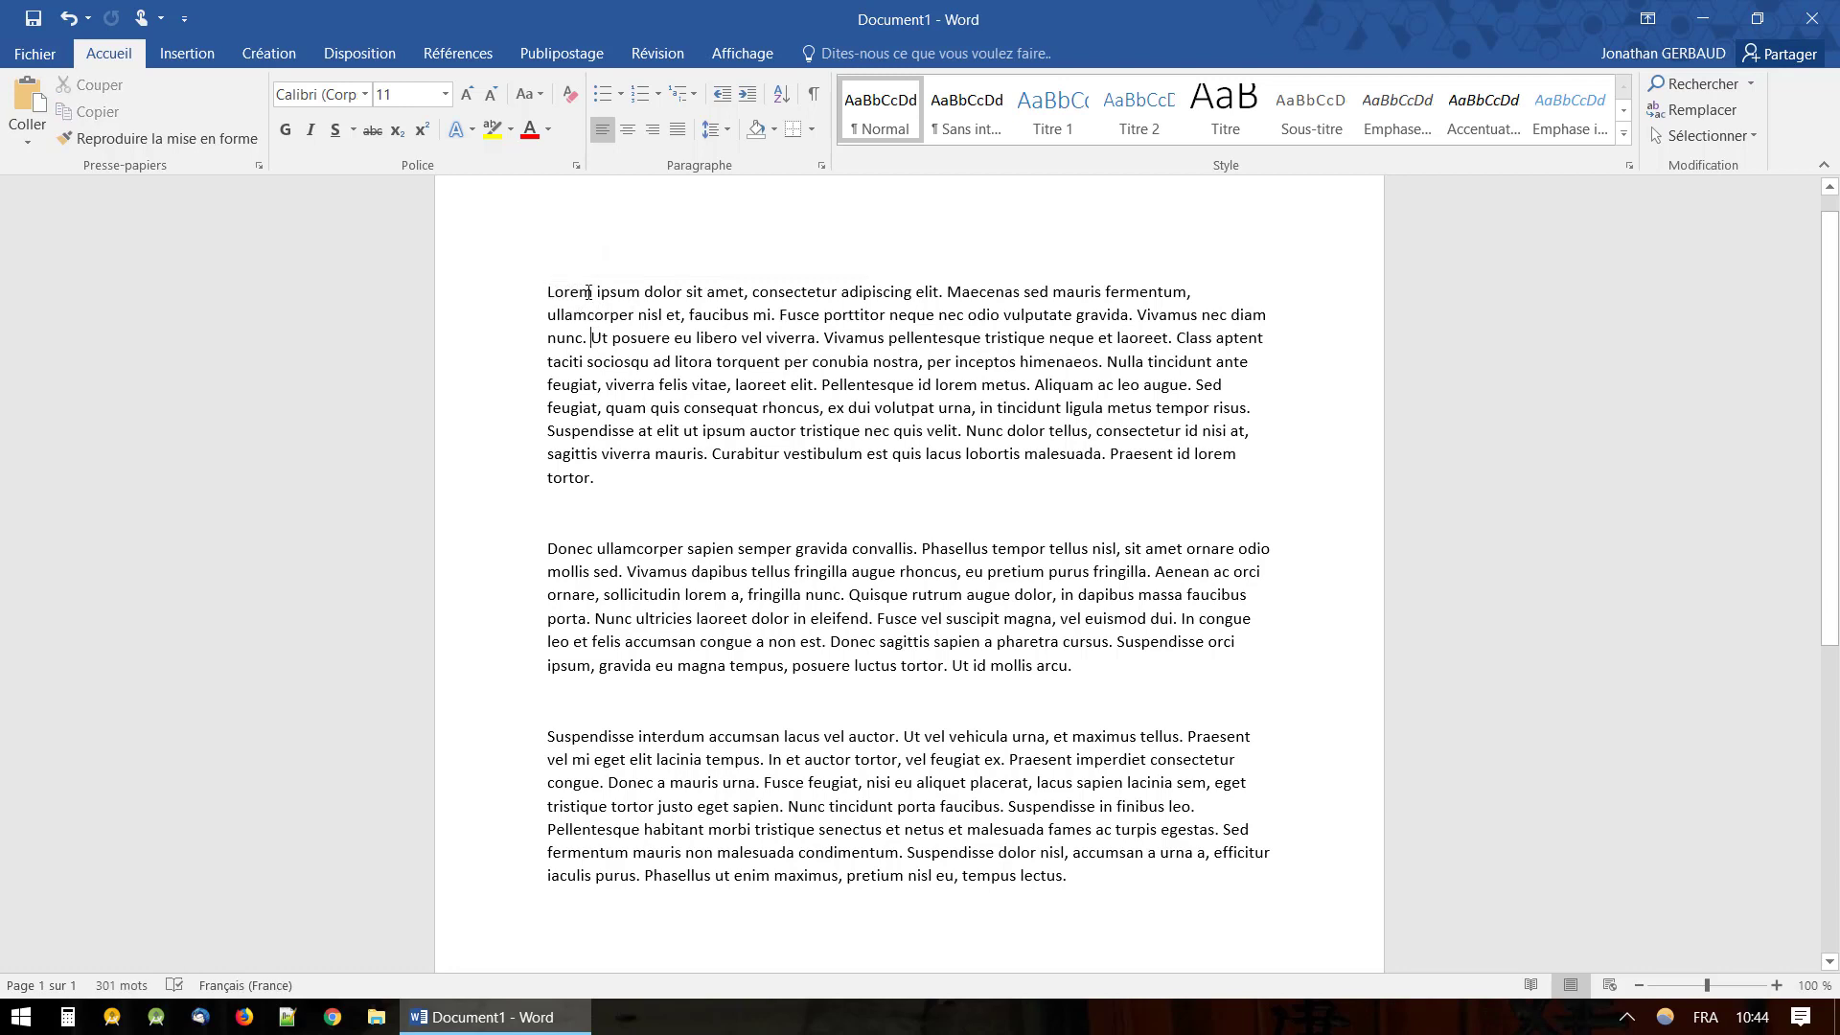
{"action": "left_click_drag", "start_coordinate": [593, 294], "coordinate": [550, 295]}
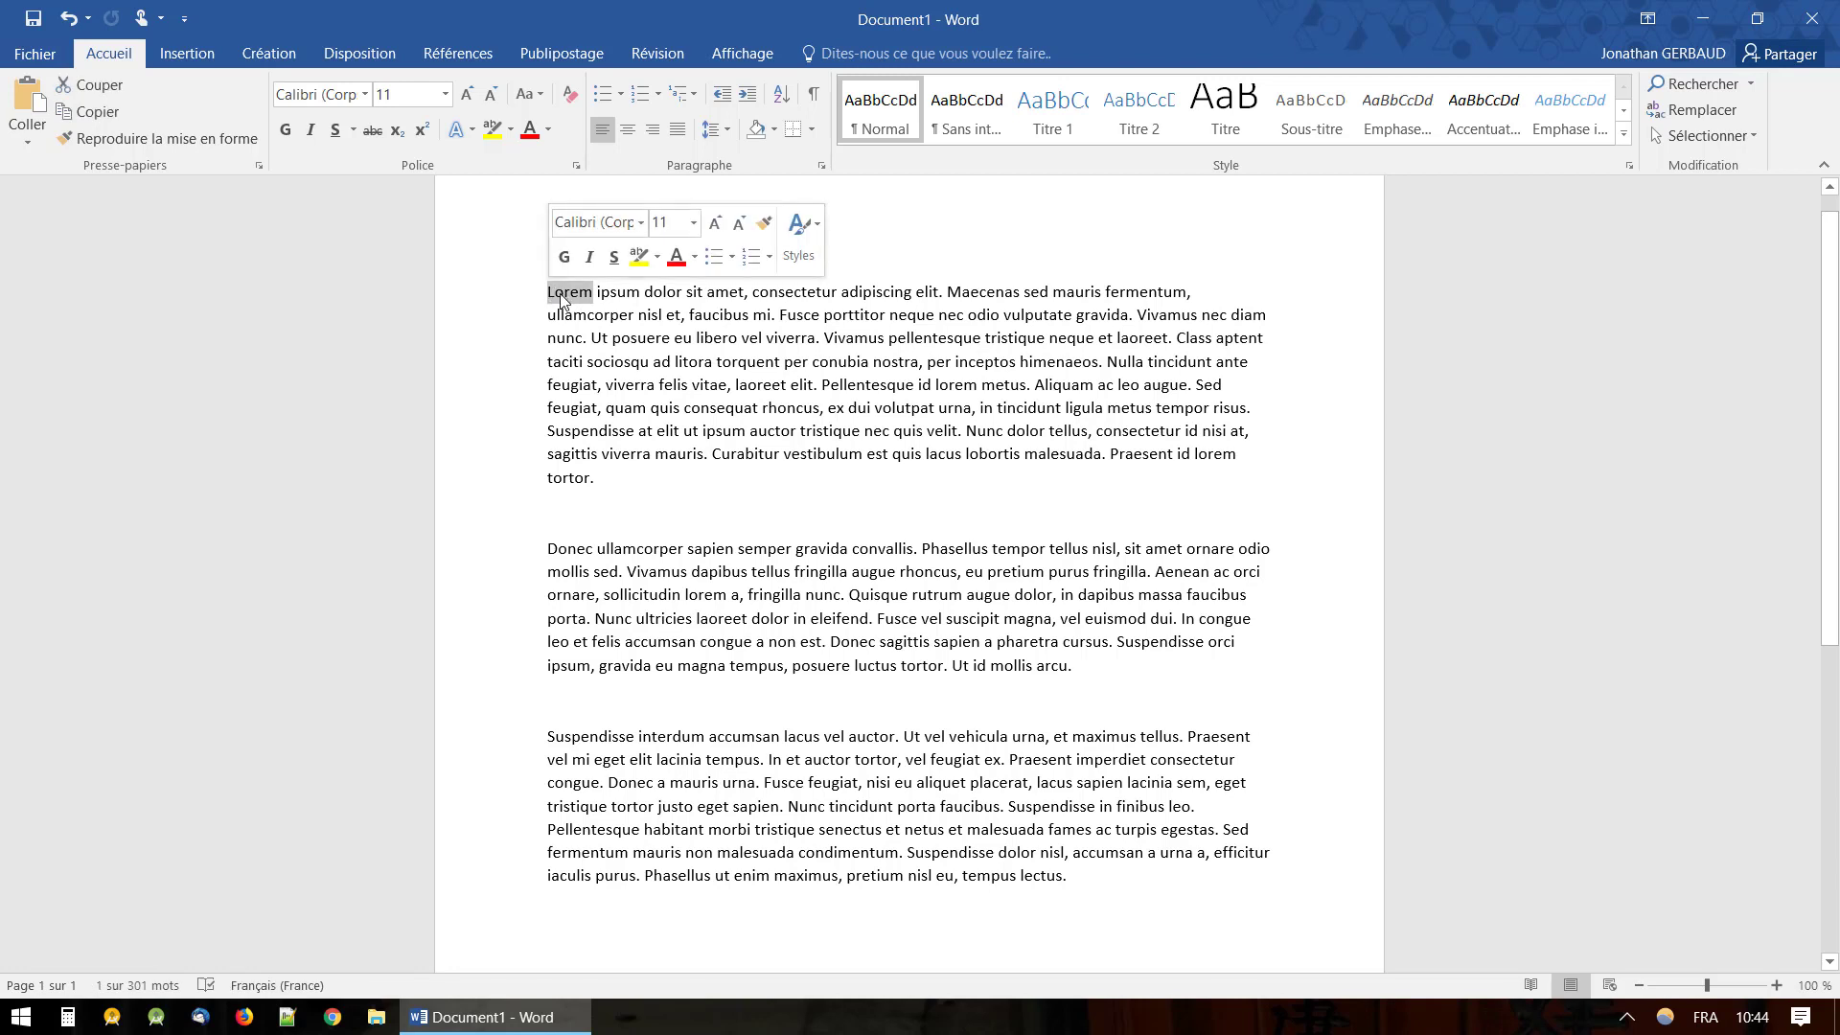
{"action": "left_click", "coordinate": [638, 336]}
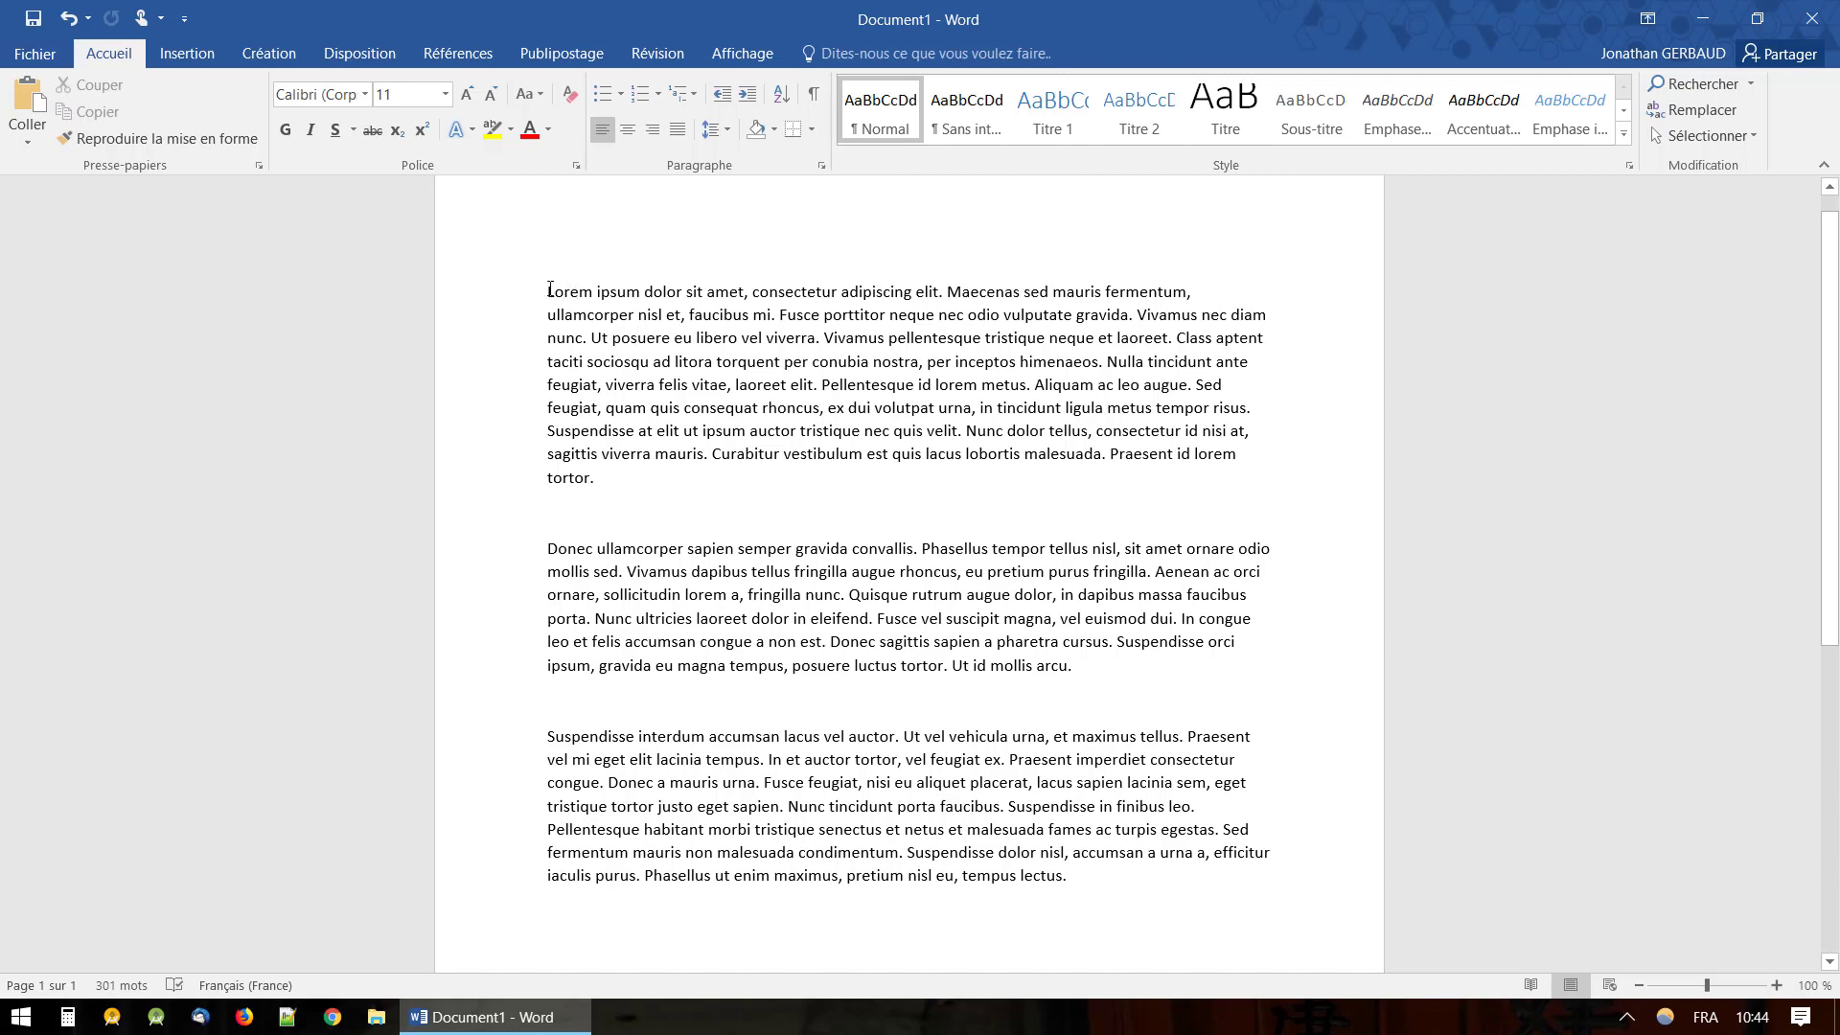
- Select the opening words "Lorem ipsum dolor sit amet, consectetur", and sweep a selection across the whole first paragraph
{"action": "left_click_drag", "start_coordinate": [550, 289], "coordinate": [837, 292]}
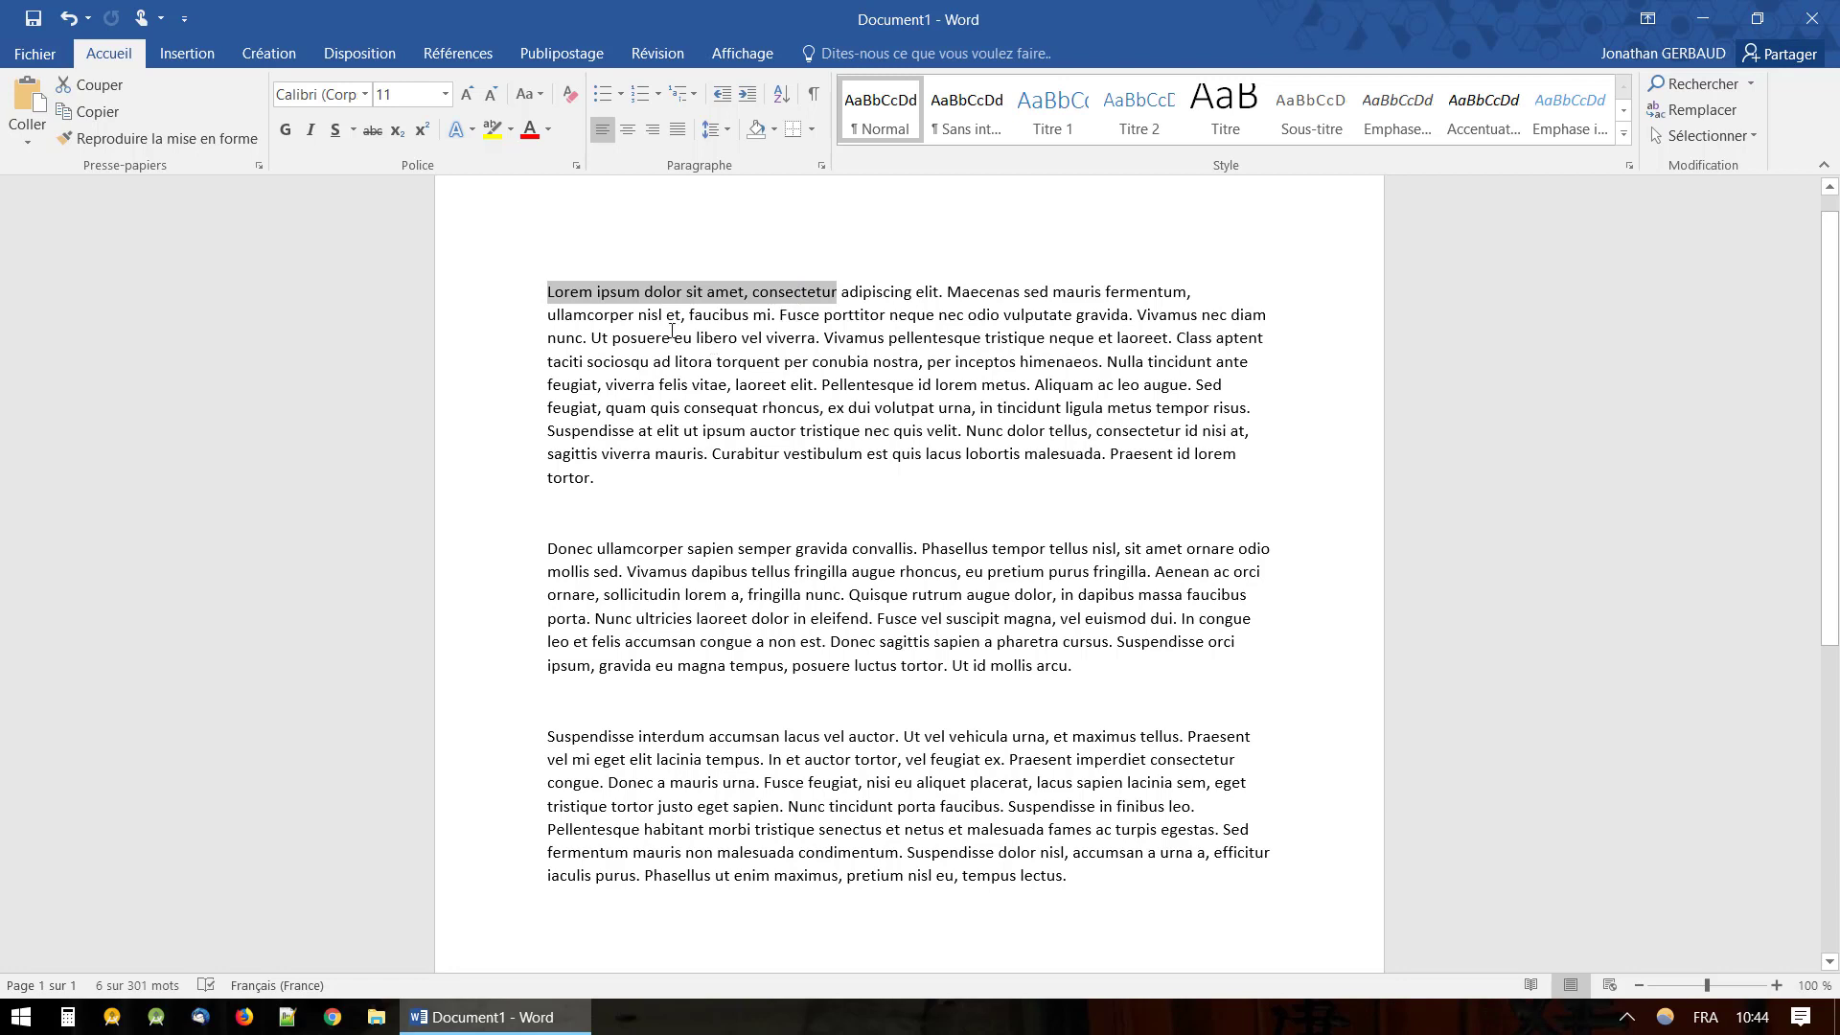
{"action": "left_click", "coordinate": [551, 291]}
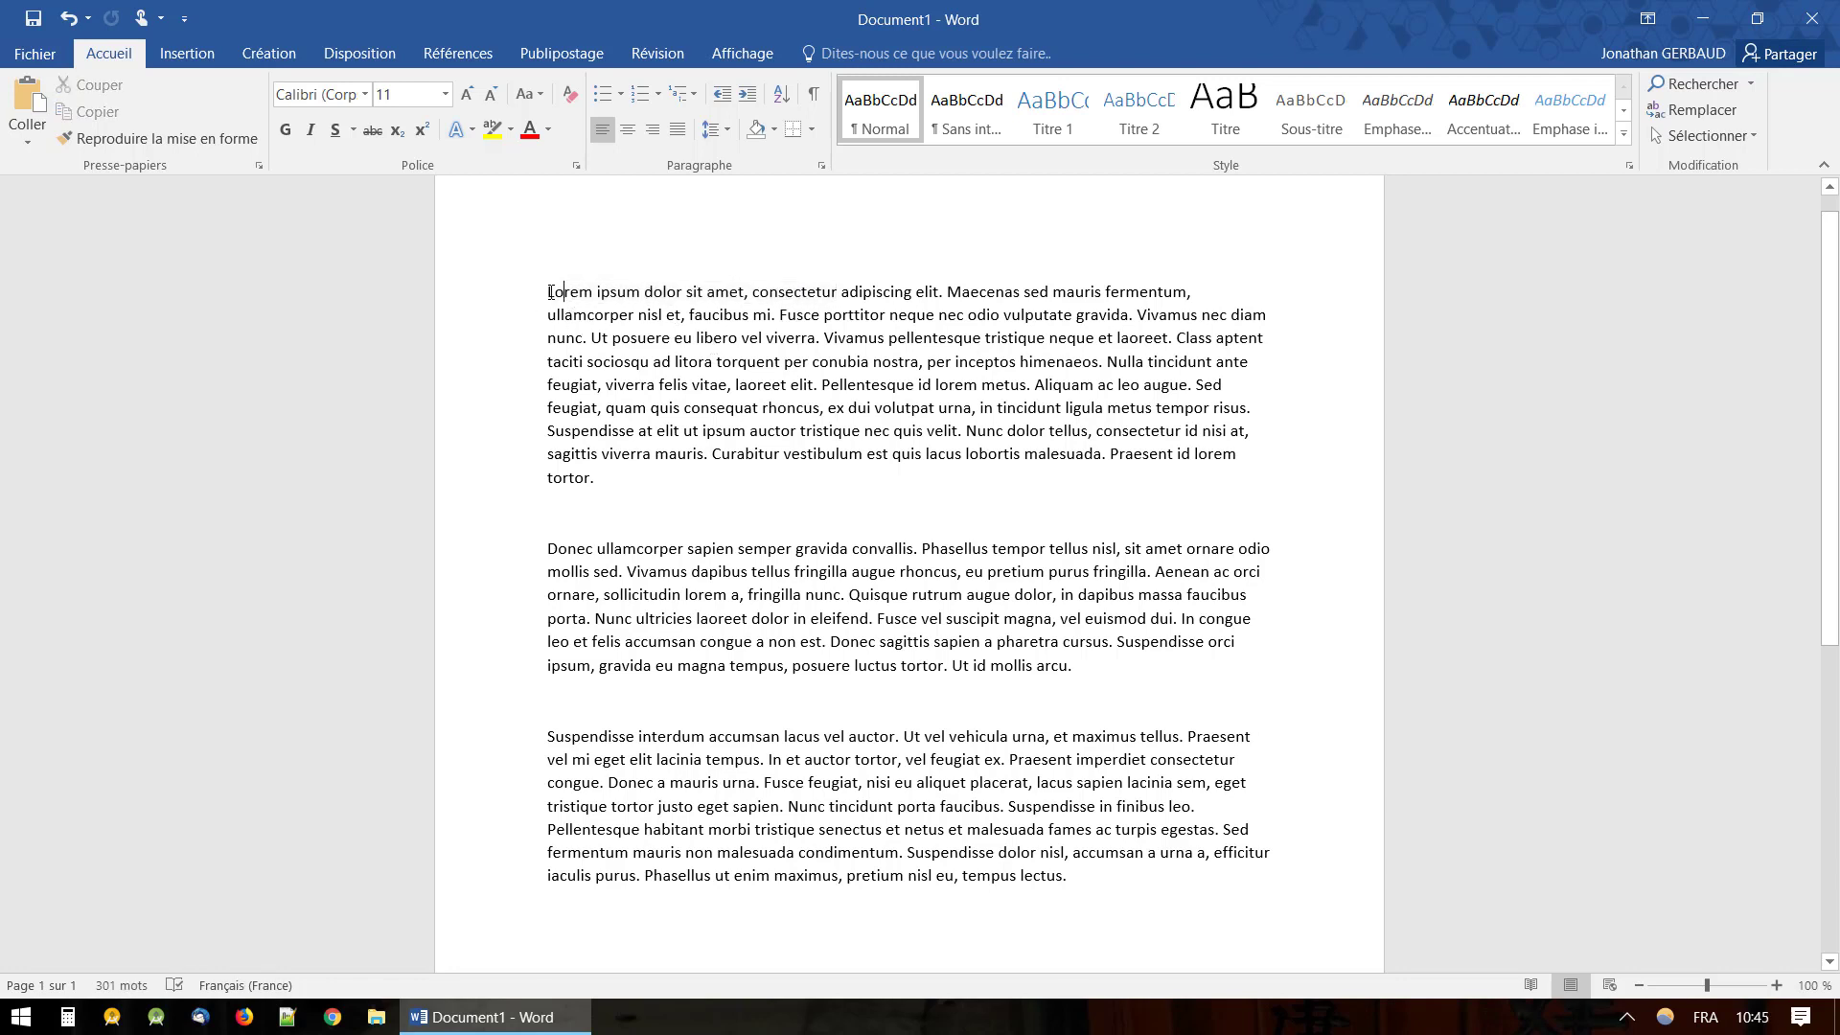
{"action": "left_click_drag", "start_coordinate": [551, 291], "coordinate": [673, 489]}
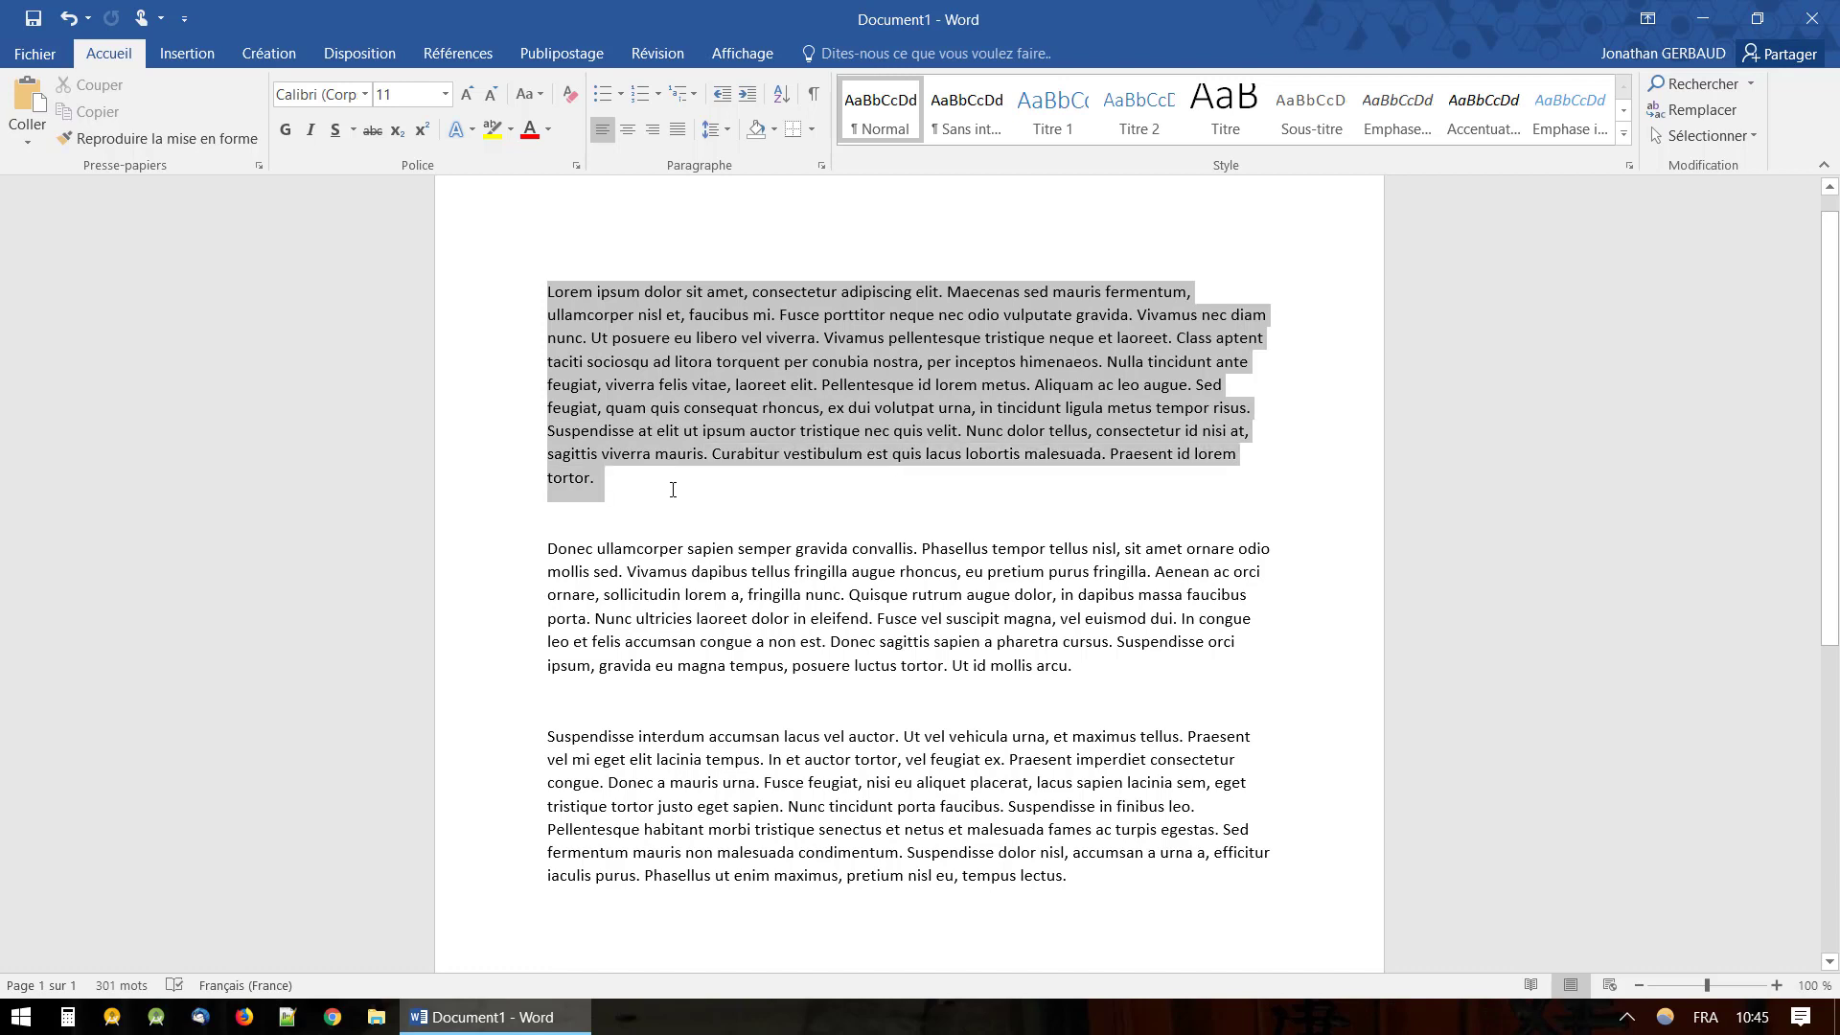
{"action": "left_click_drag", "start_coordinate": [673, 490], "coordinate": [480, 271]}
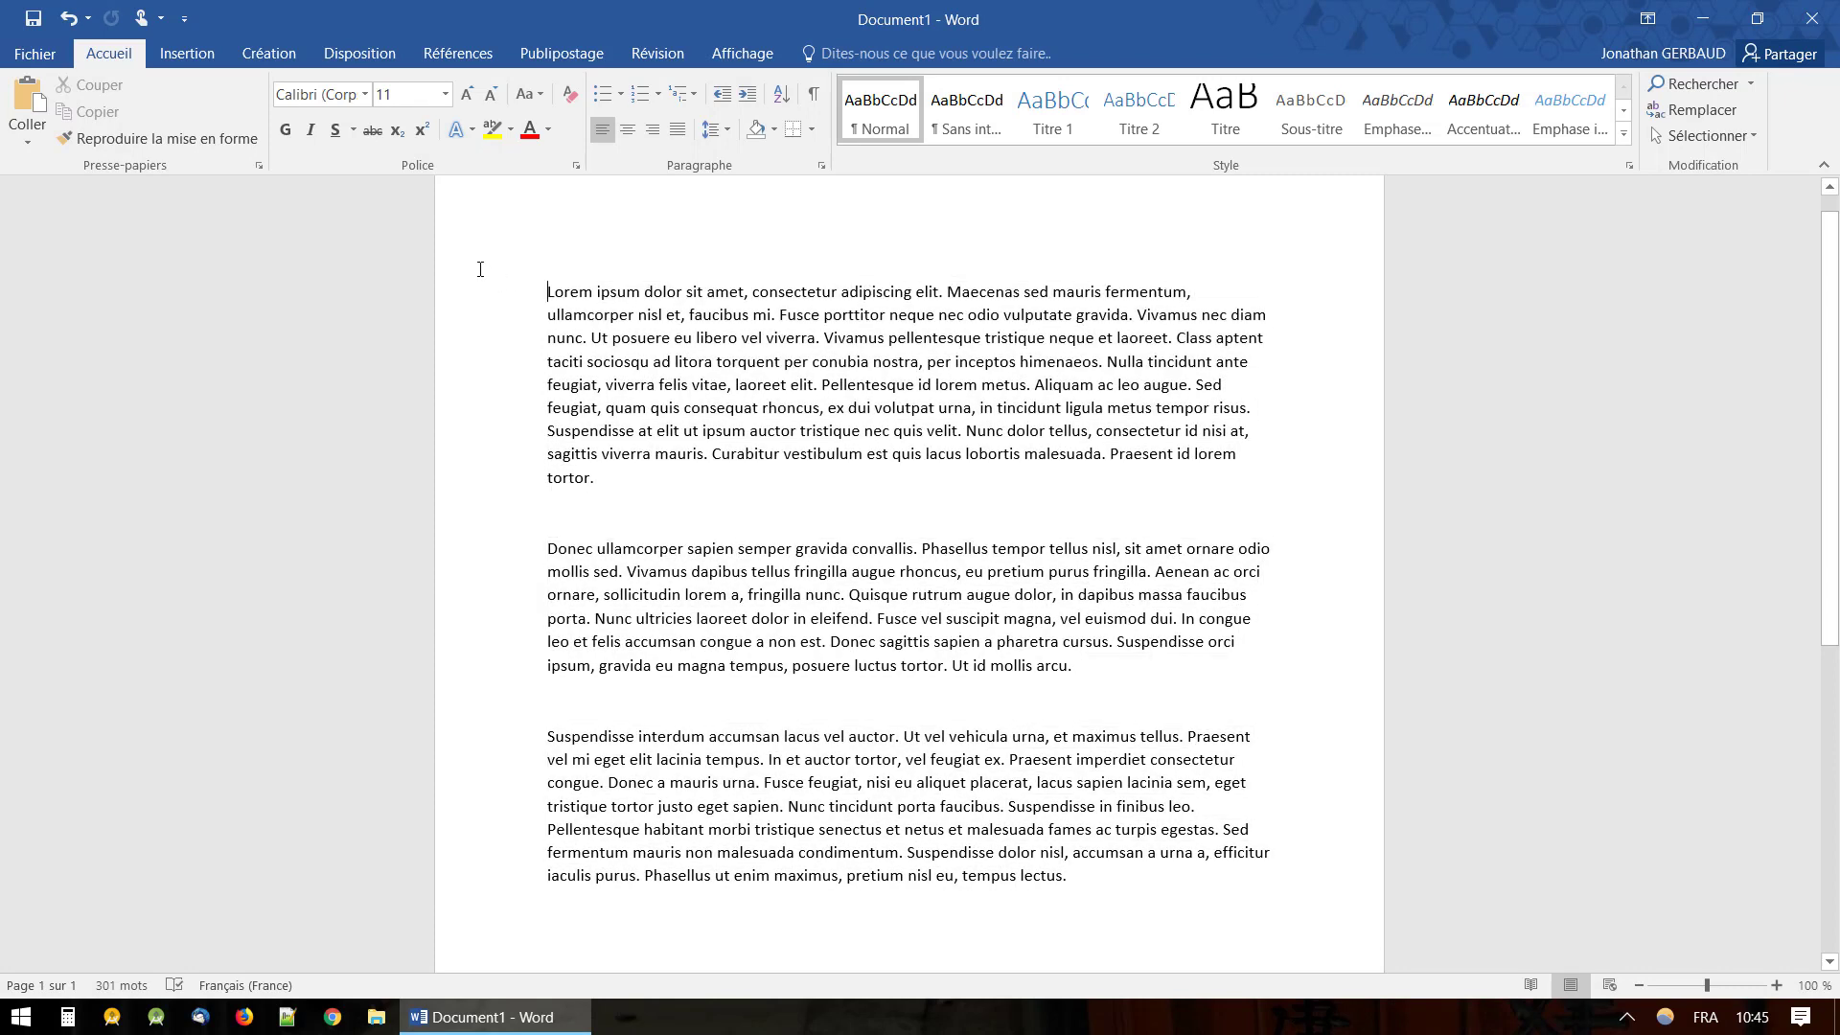
- Compare selecting the first paragraph all at once with sweeping from its beginning to its end, clearing the selection each time
{"action": "triple_click", "coordinate": [623, 292]}
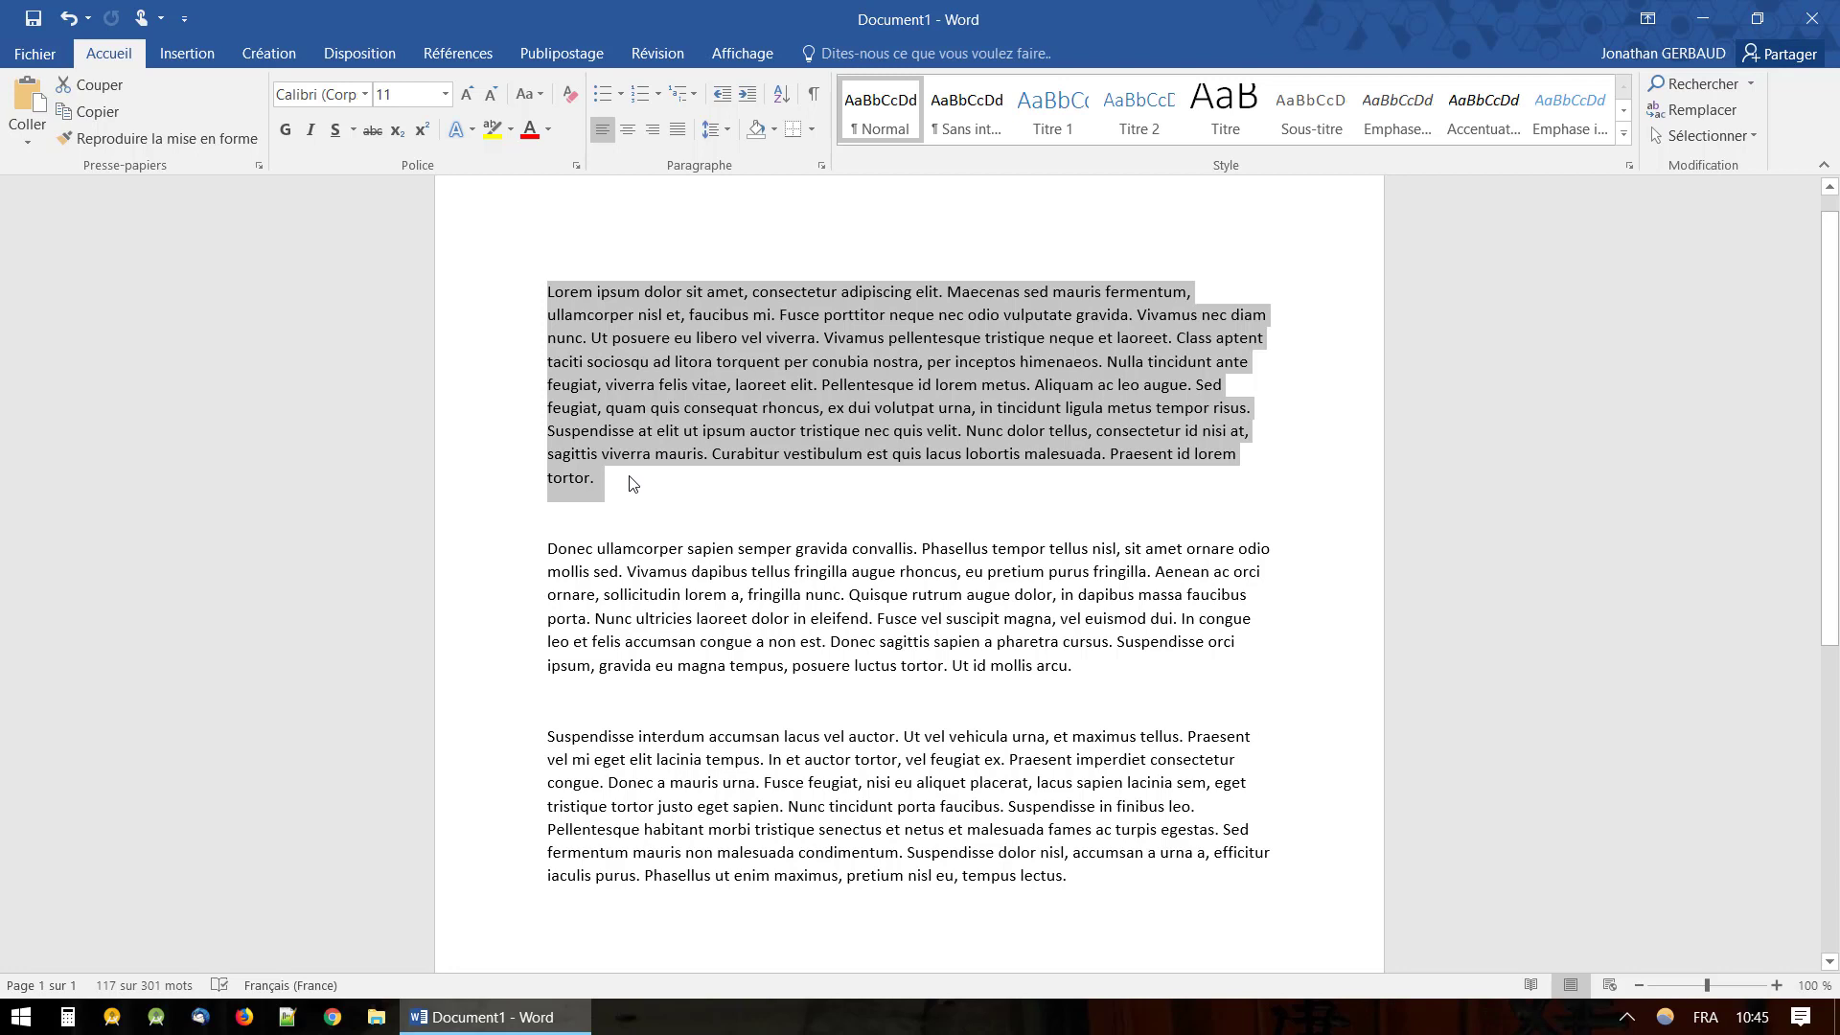
{"action": "left_click", "coordinate": [542, 324]}
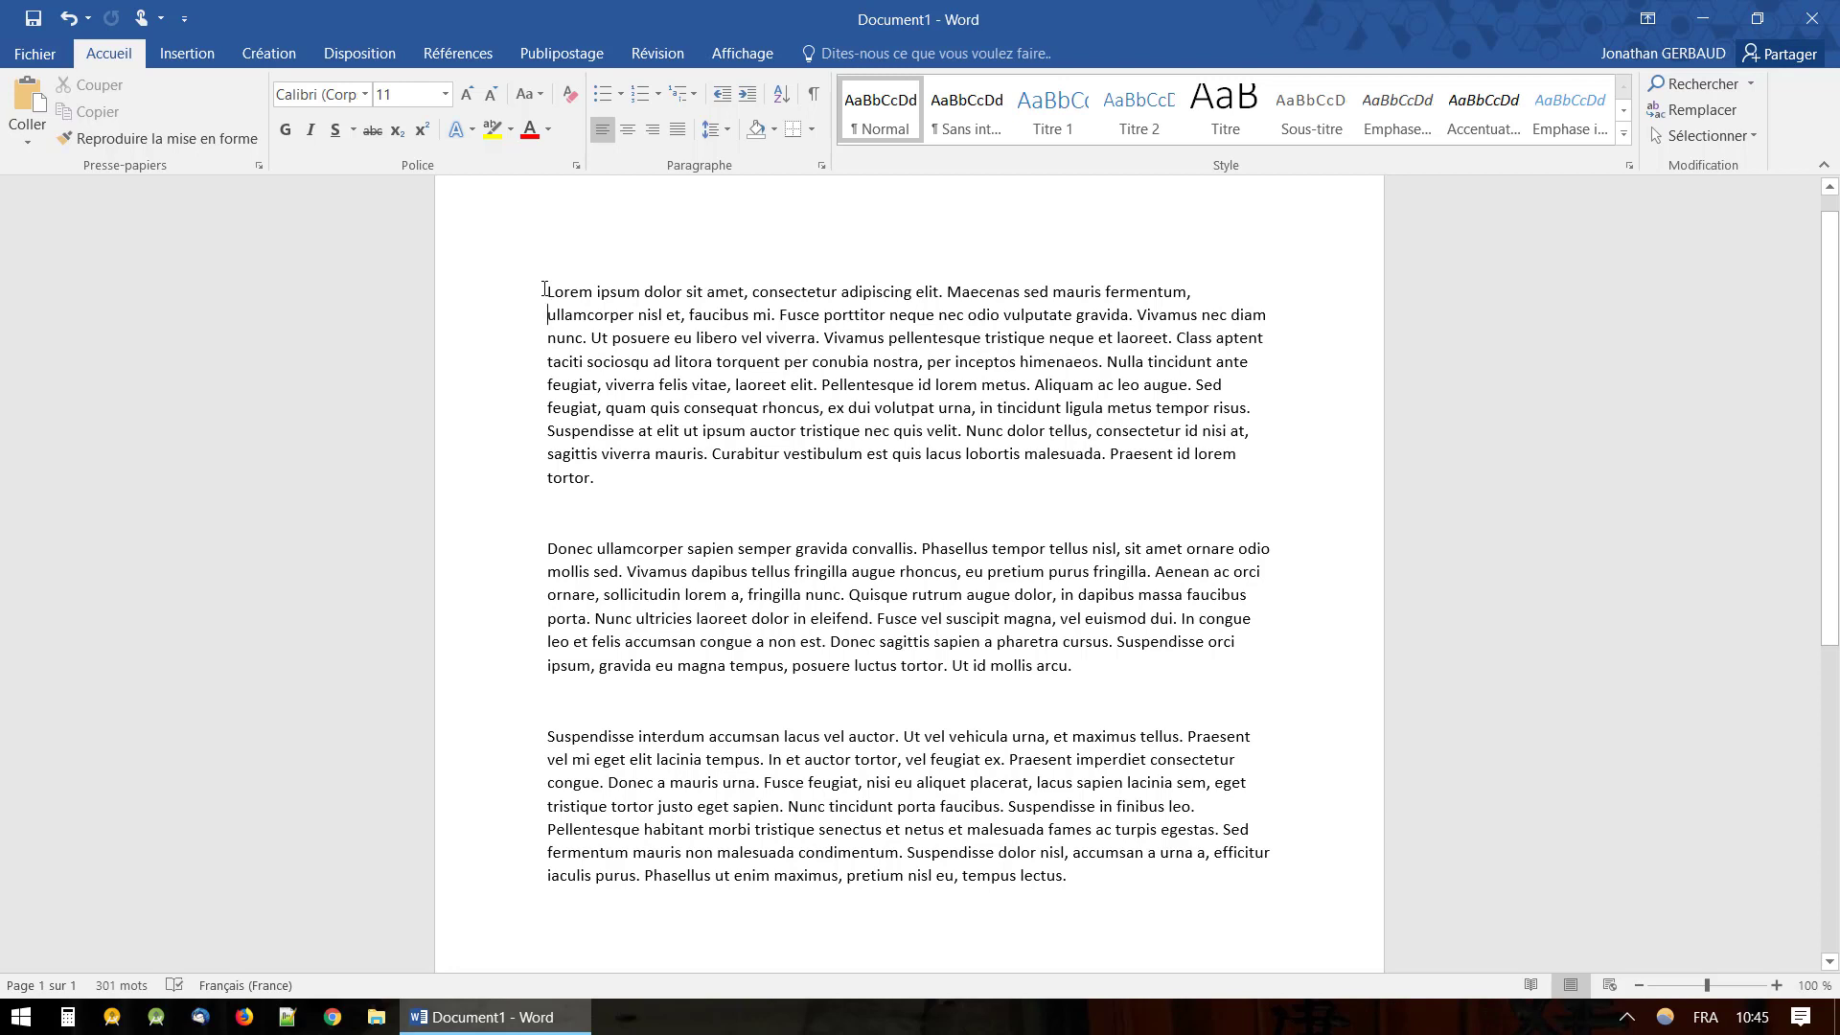
{"action": "left_click_drag", "start_coordinate": [544, 290], "coordinate": [647, 485]}
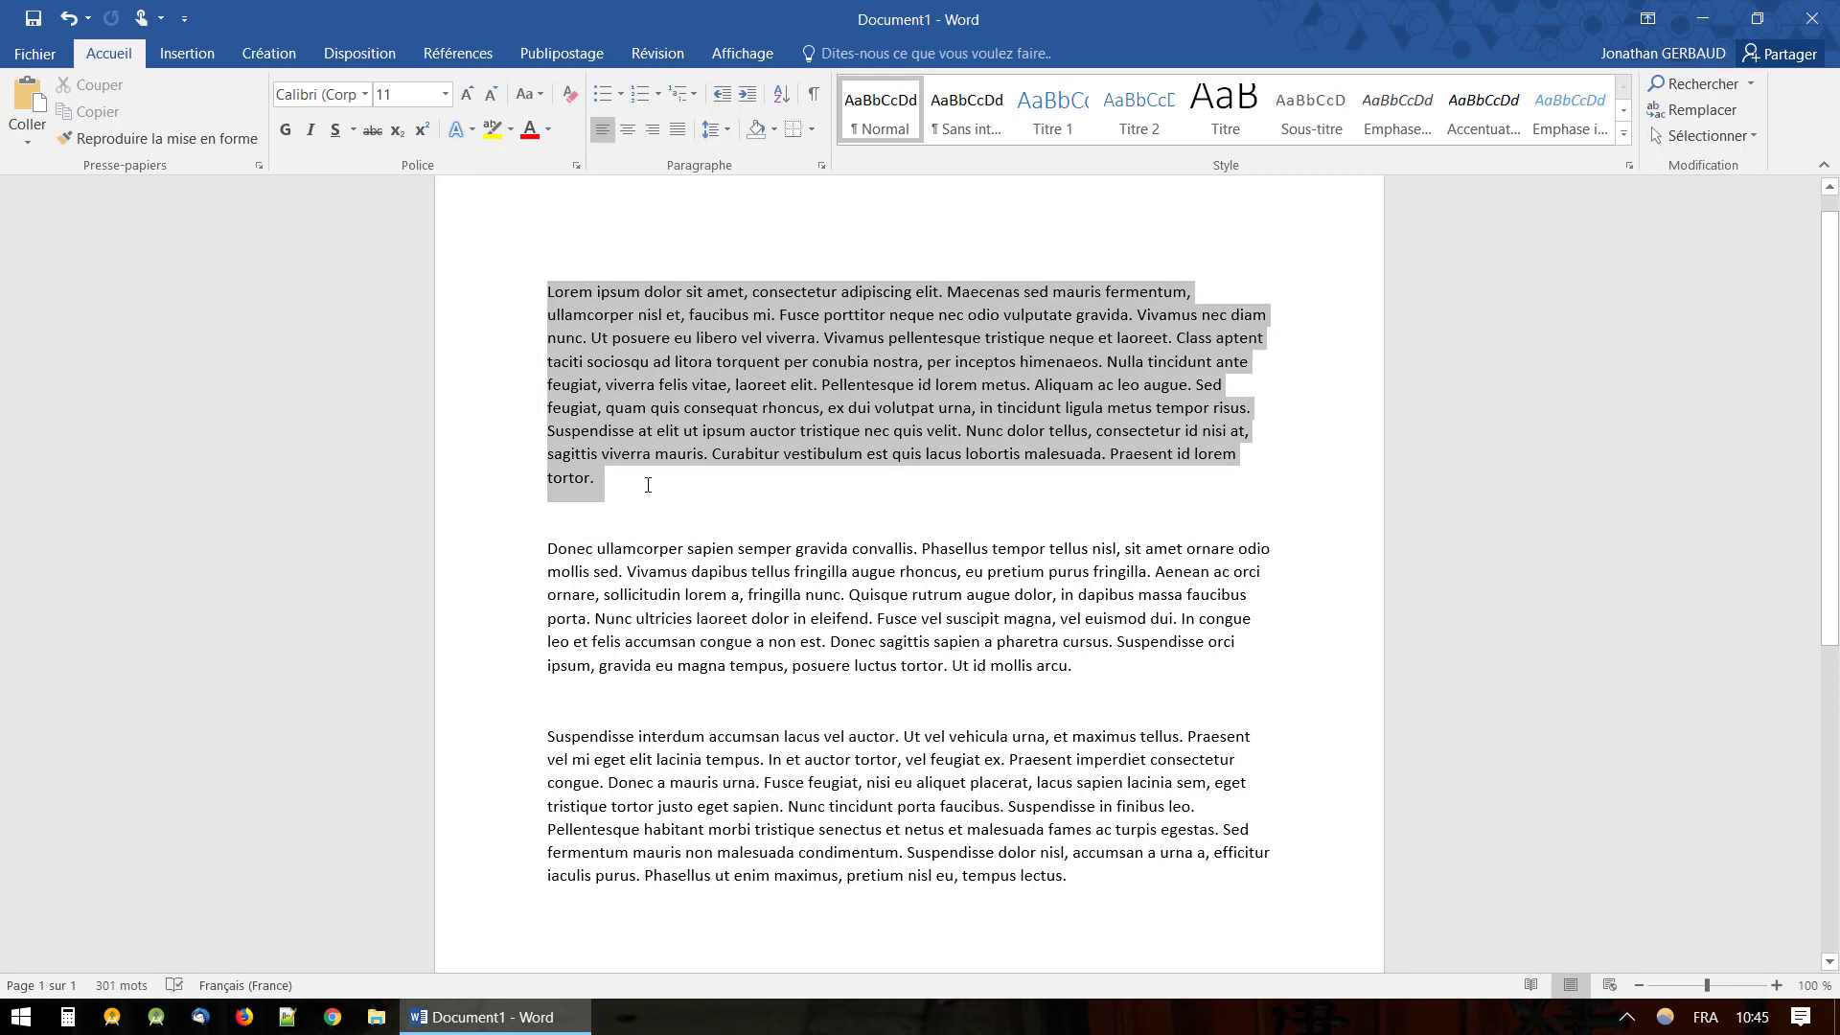
{"action": "left_click", "coordinate": [648, 487]}
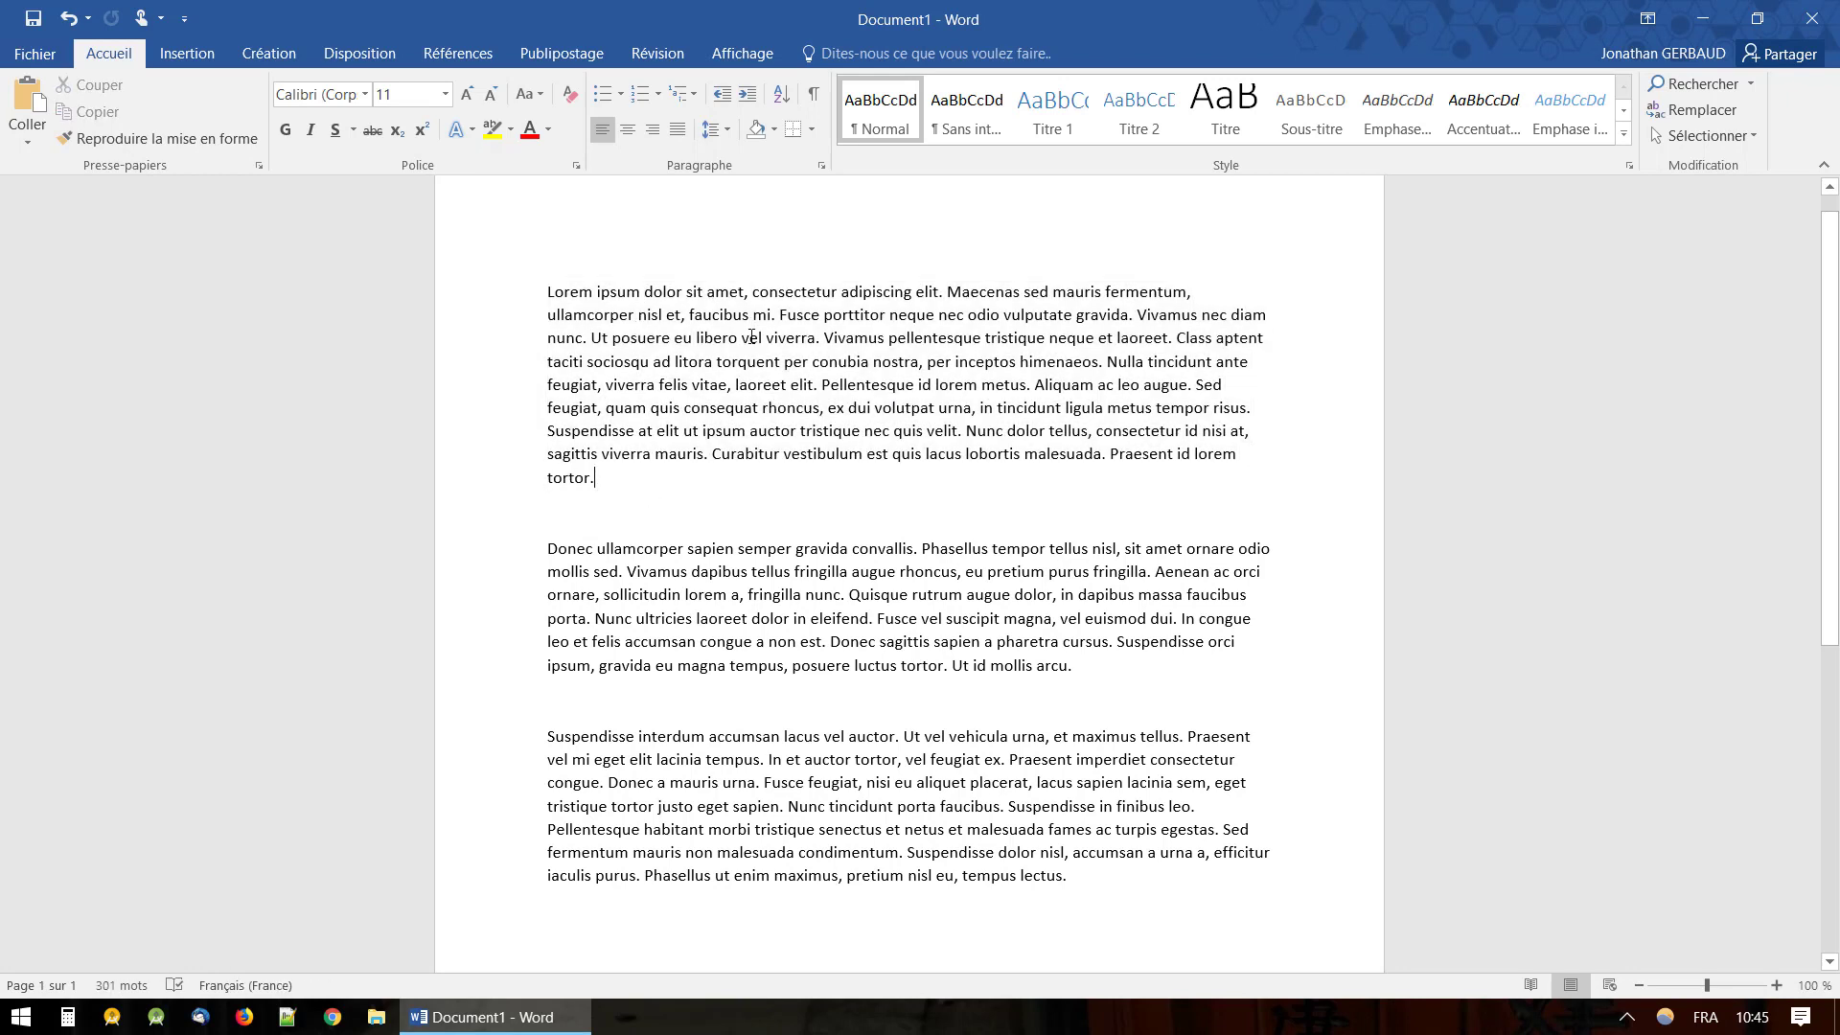
{"action": "triple_click", "coordinate": [795, 361]}
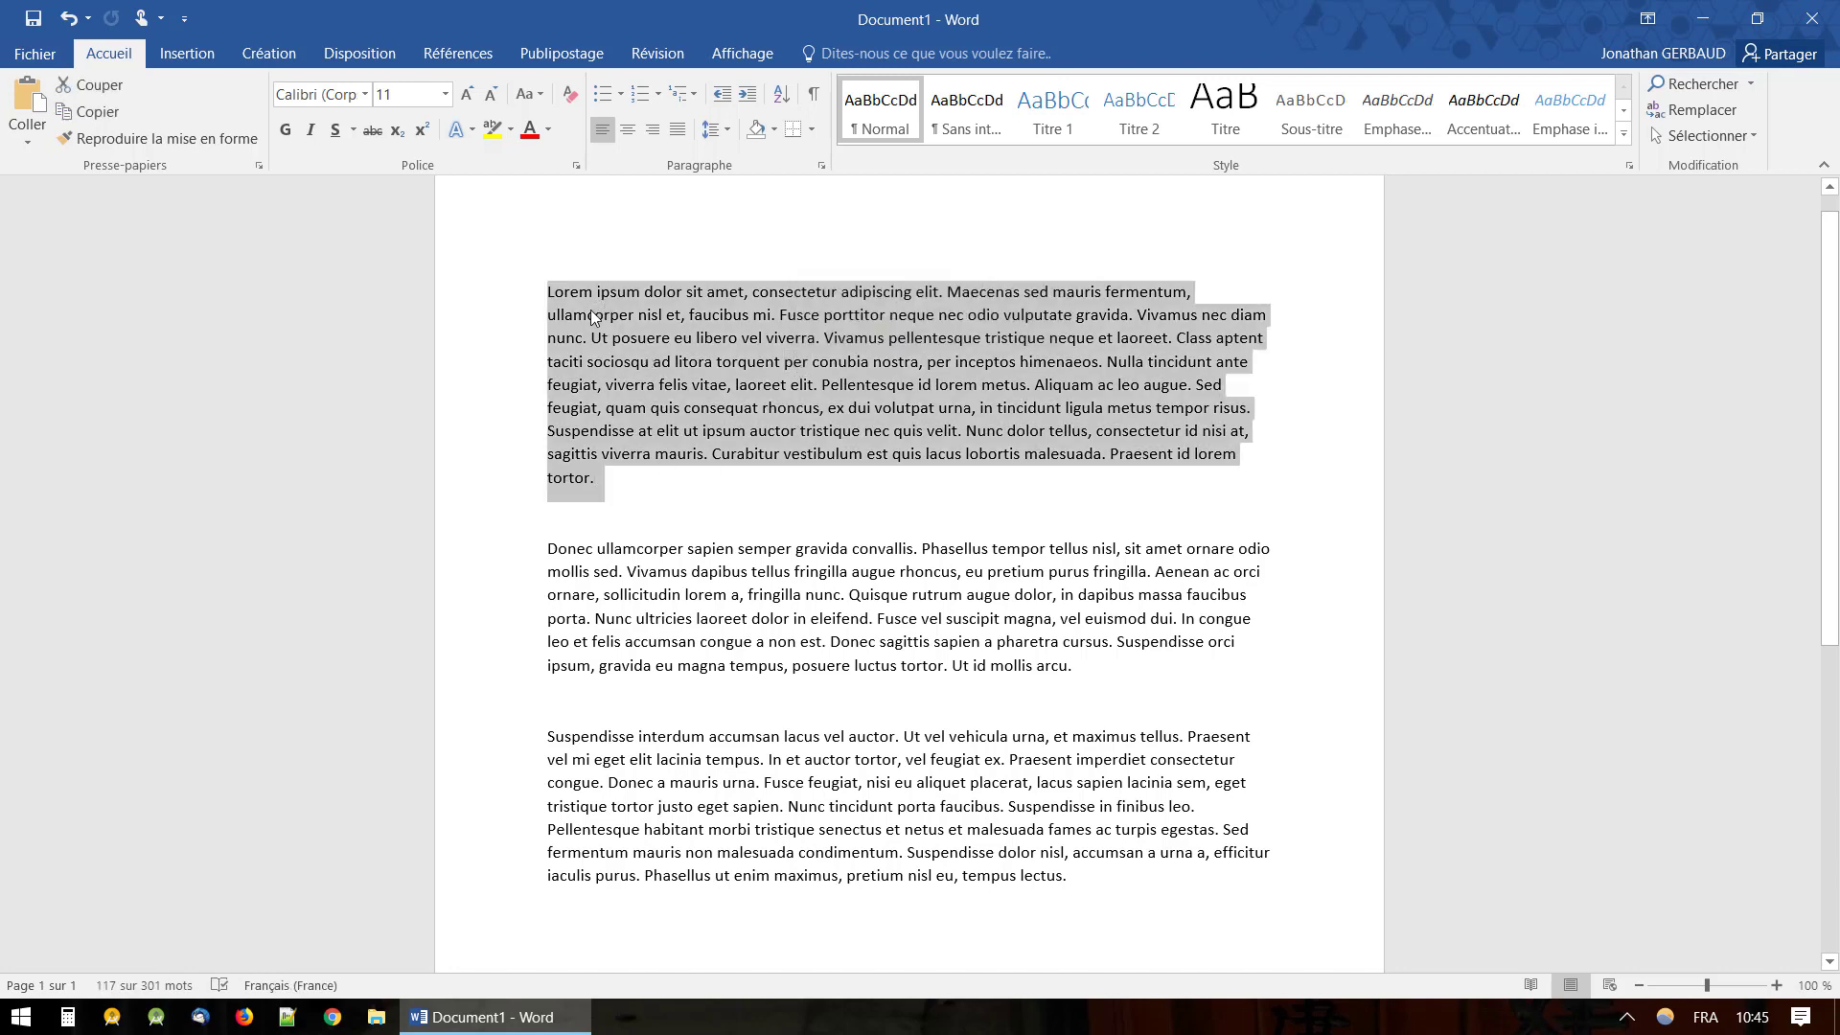
{"action": "left_click", "coordinate": [606, 486]}
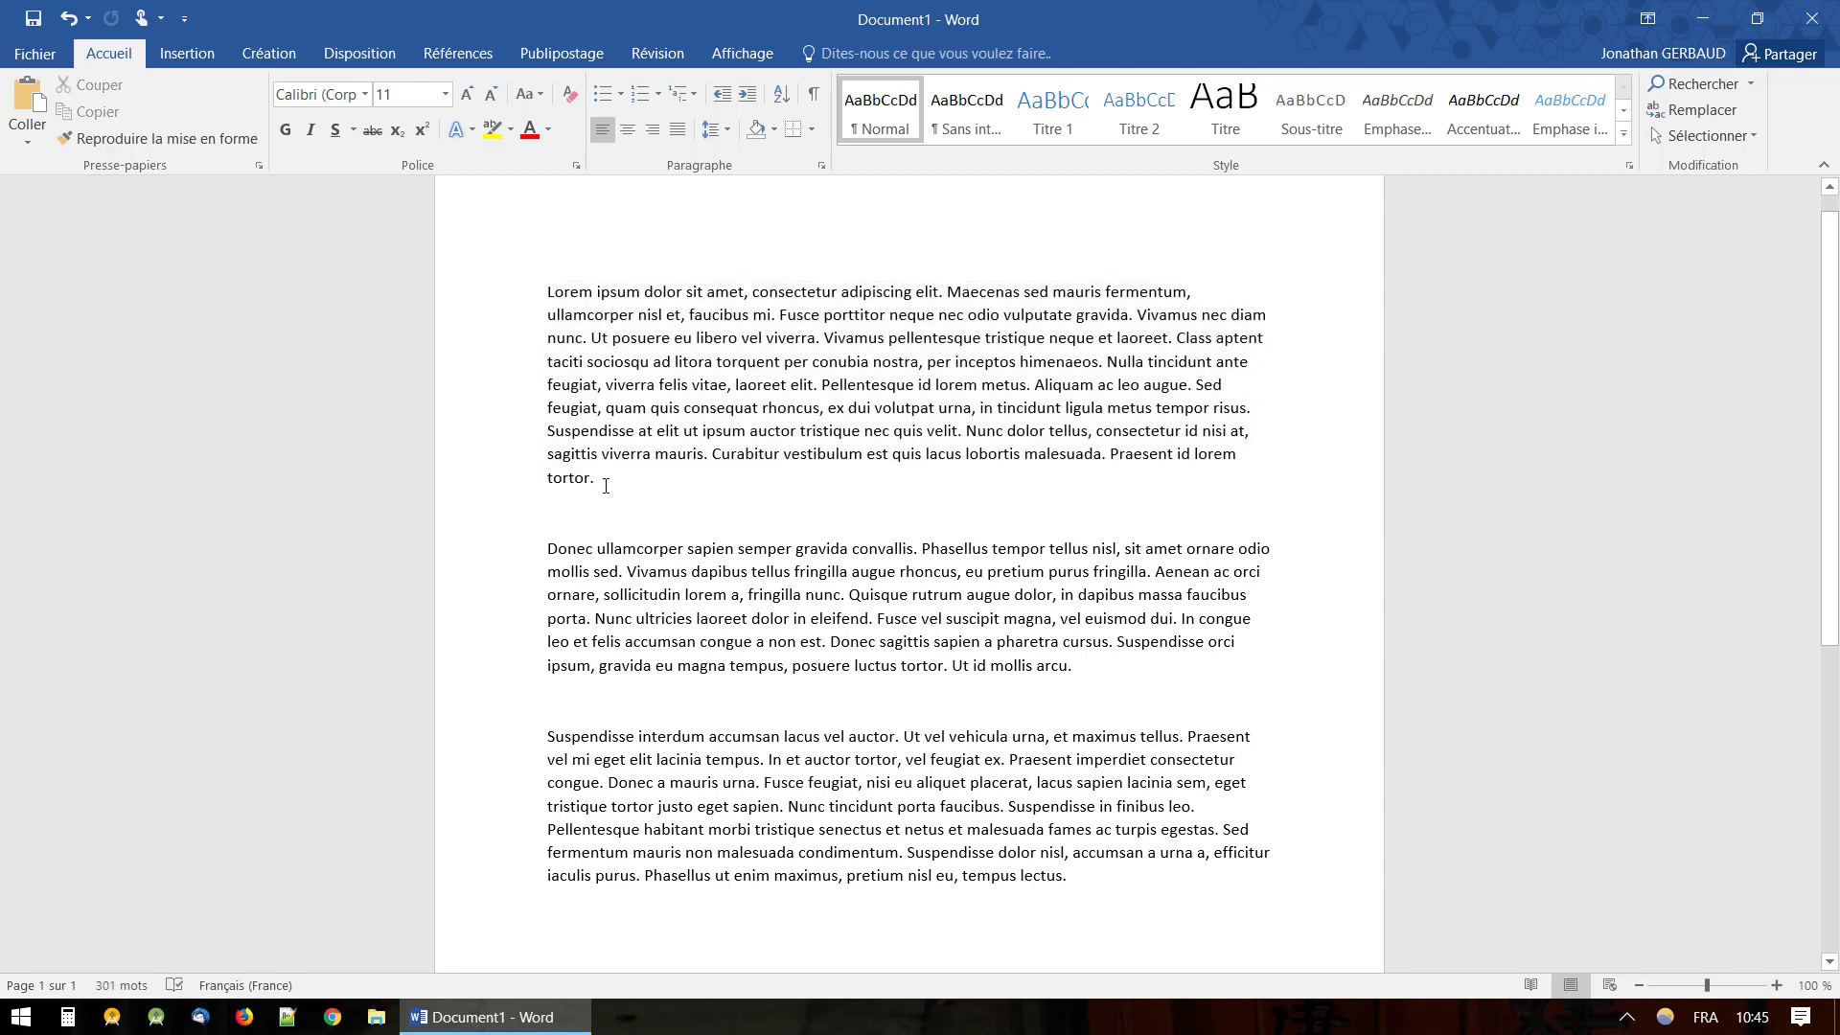
- Delete the first paragraph's text from "ullamcorper nisl et" to "tortor.", and briefly select the remaining line
{"action": "left_click_drag", "start_coordinate": [605, 484], "coordinate": [523, 326]}
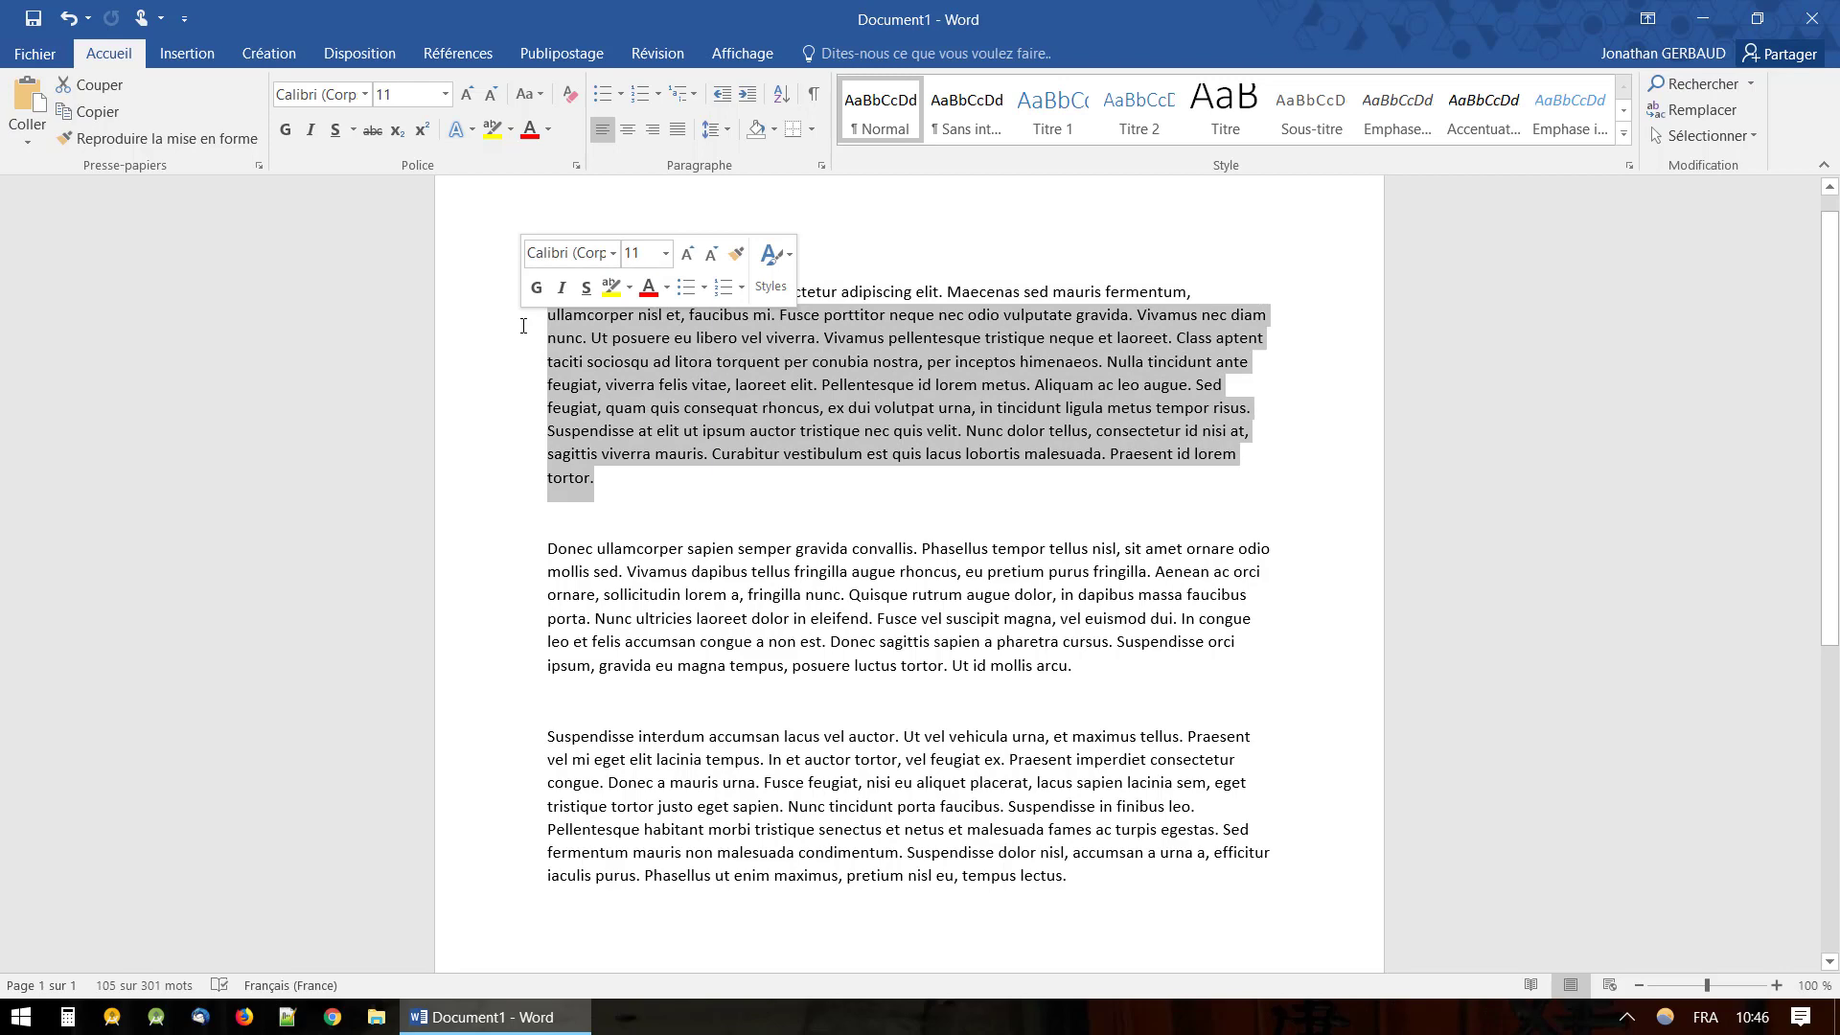
{"action": "key", "text": "Delete"}
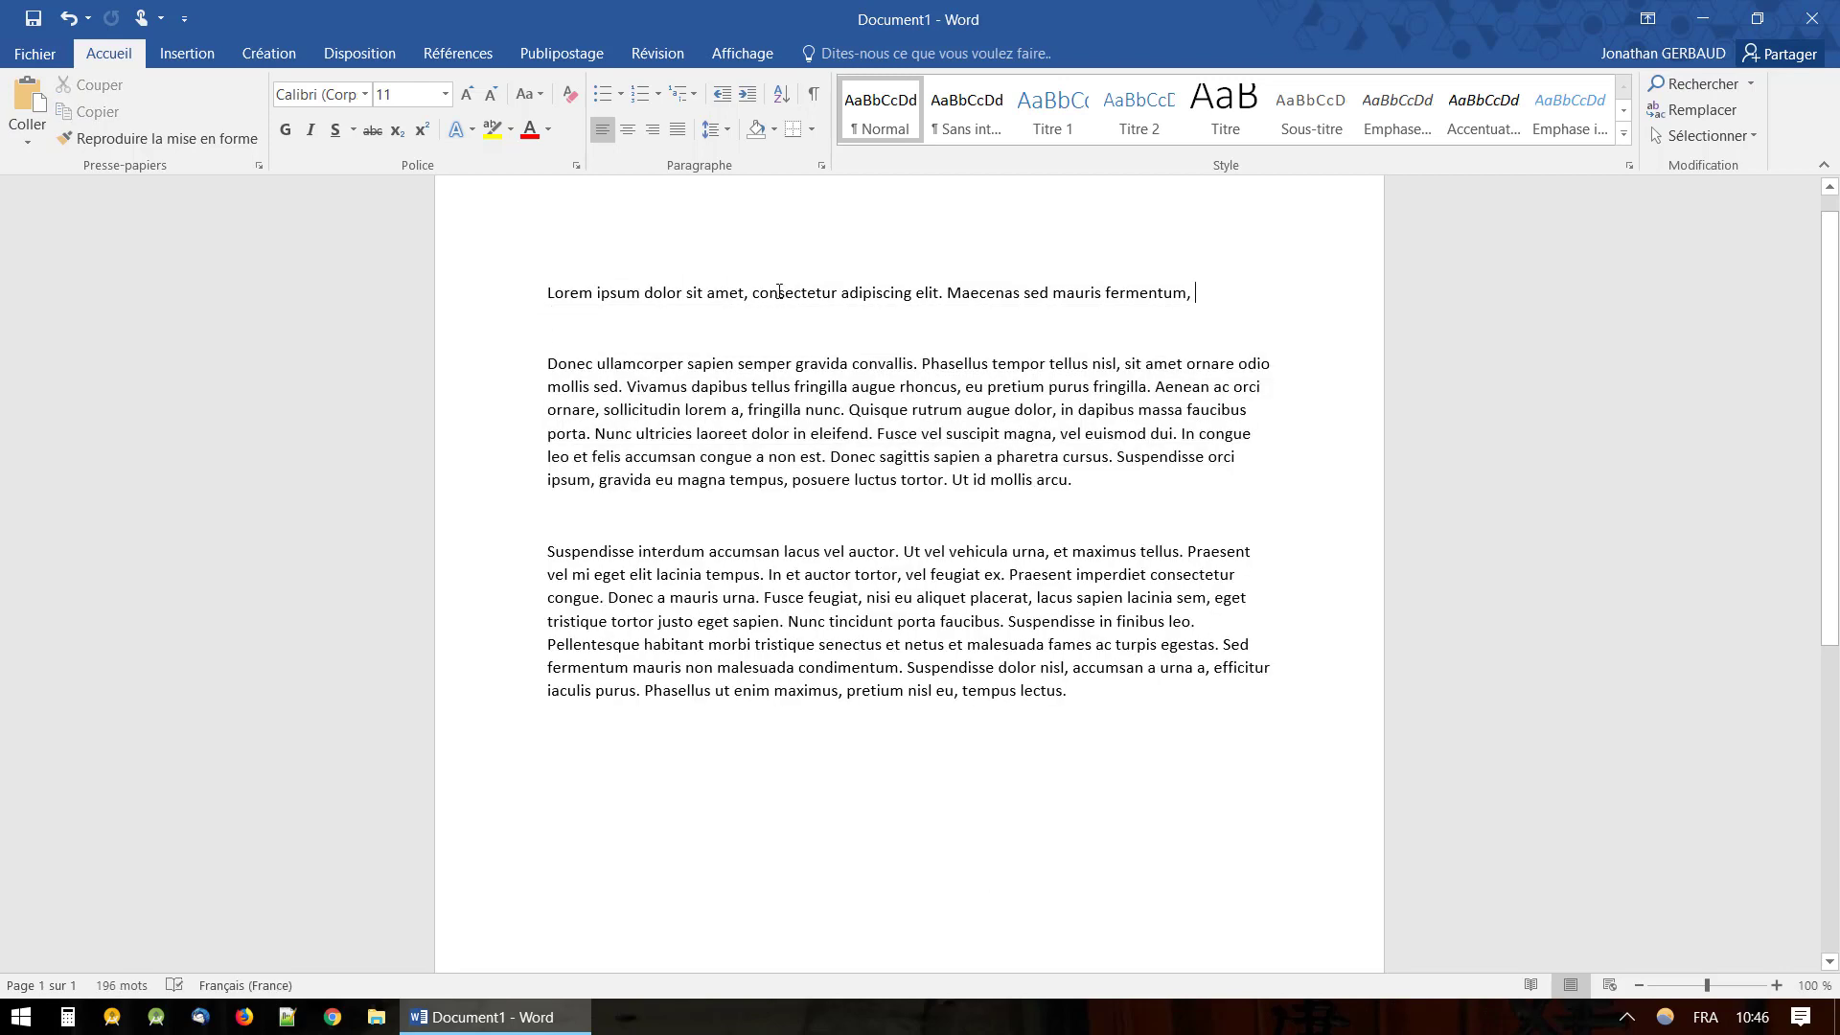
{"action": "triple_click", "coordinate": [778, 291]}
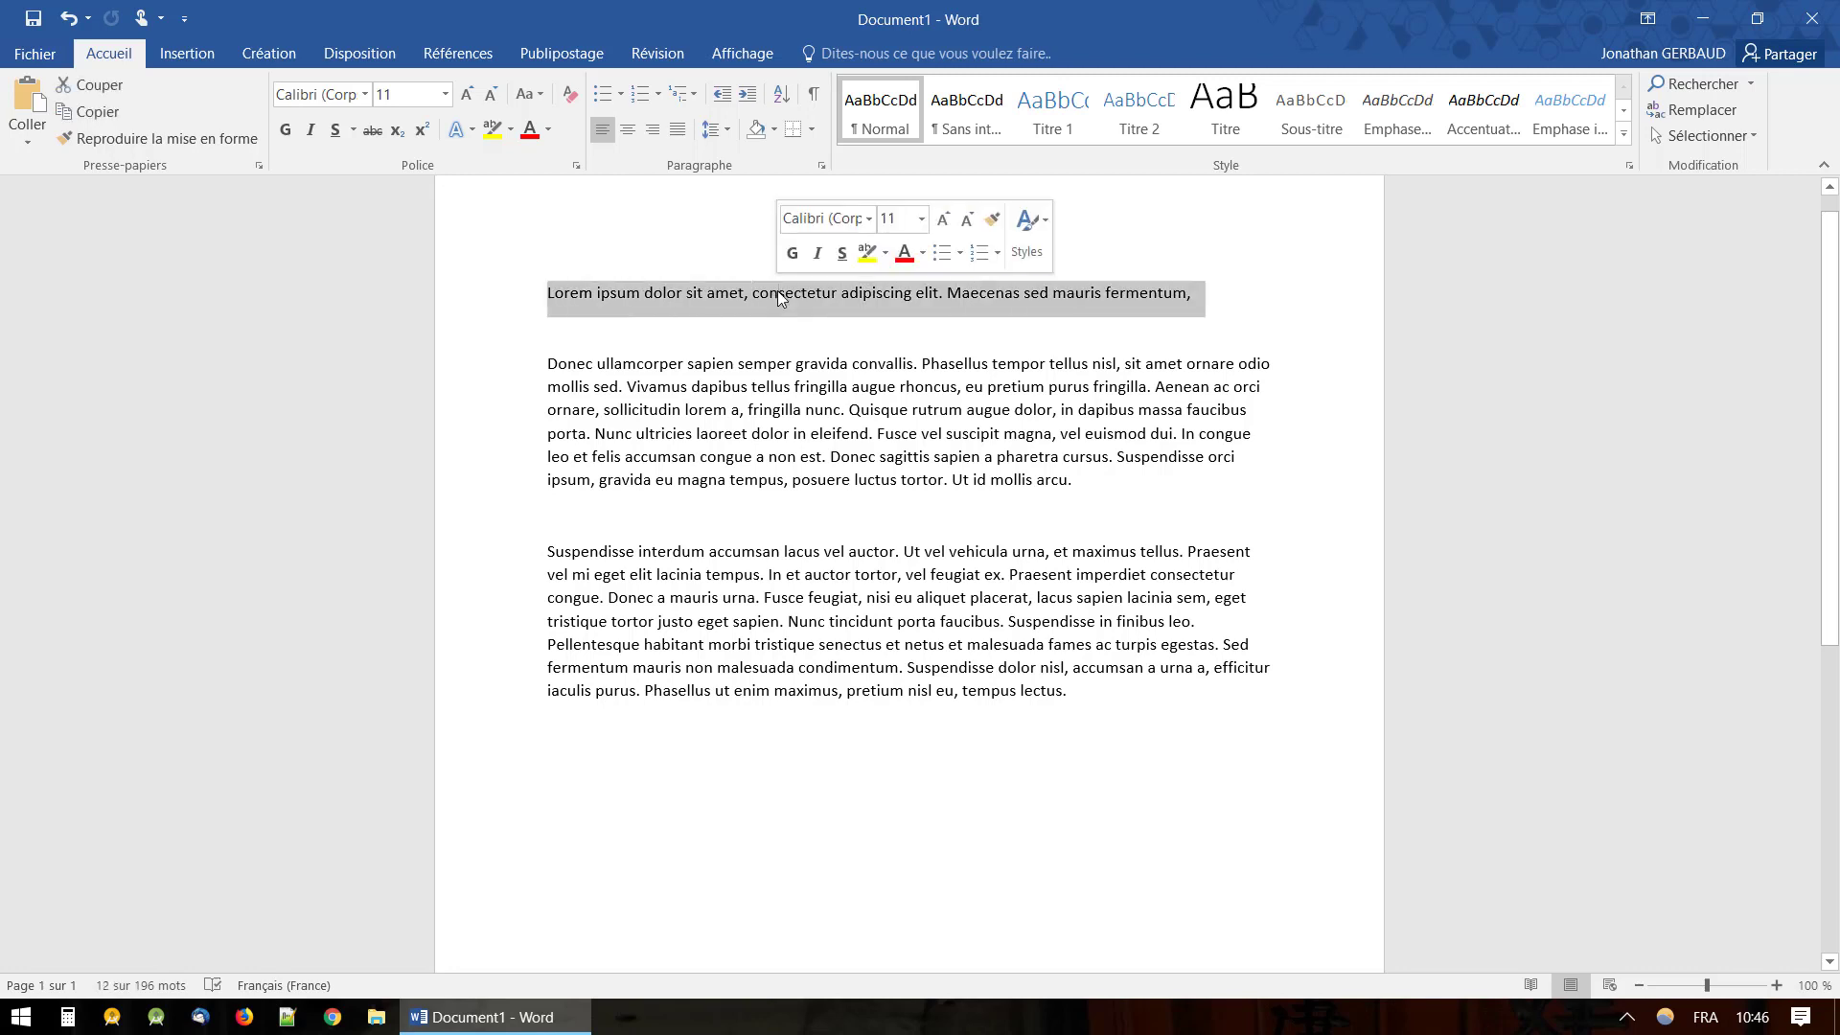
{"action": "left_click", "coordinate": [1102, 334]}
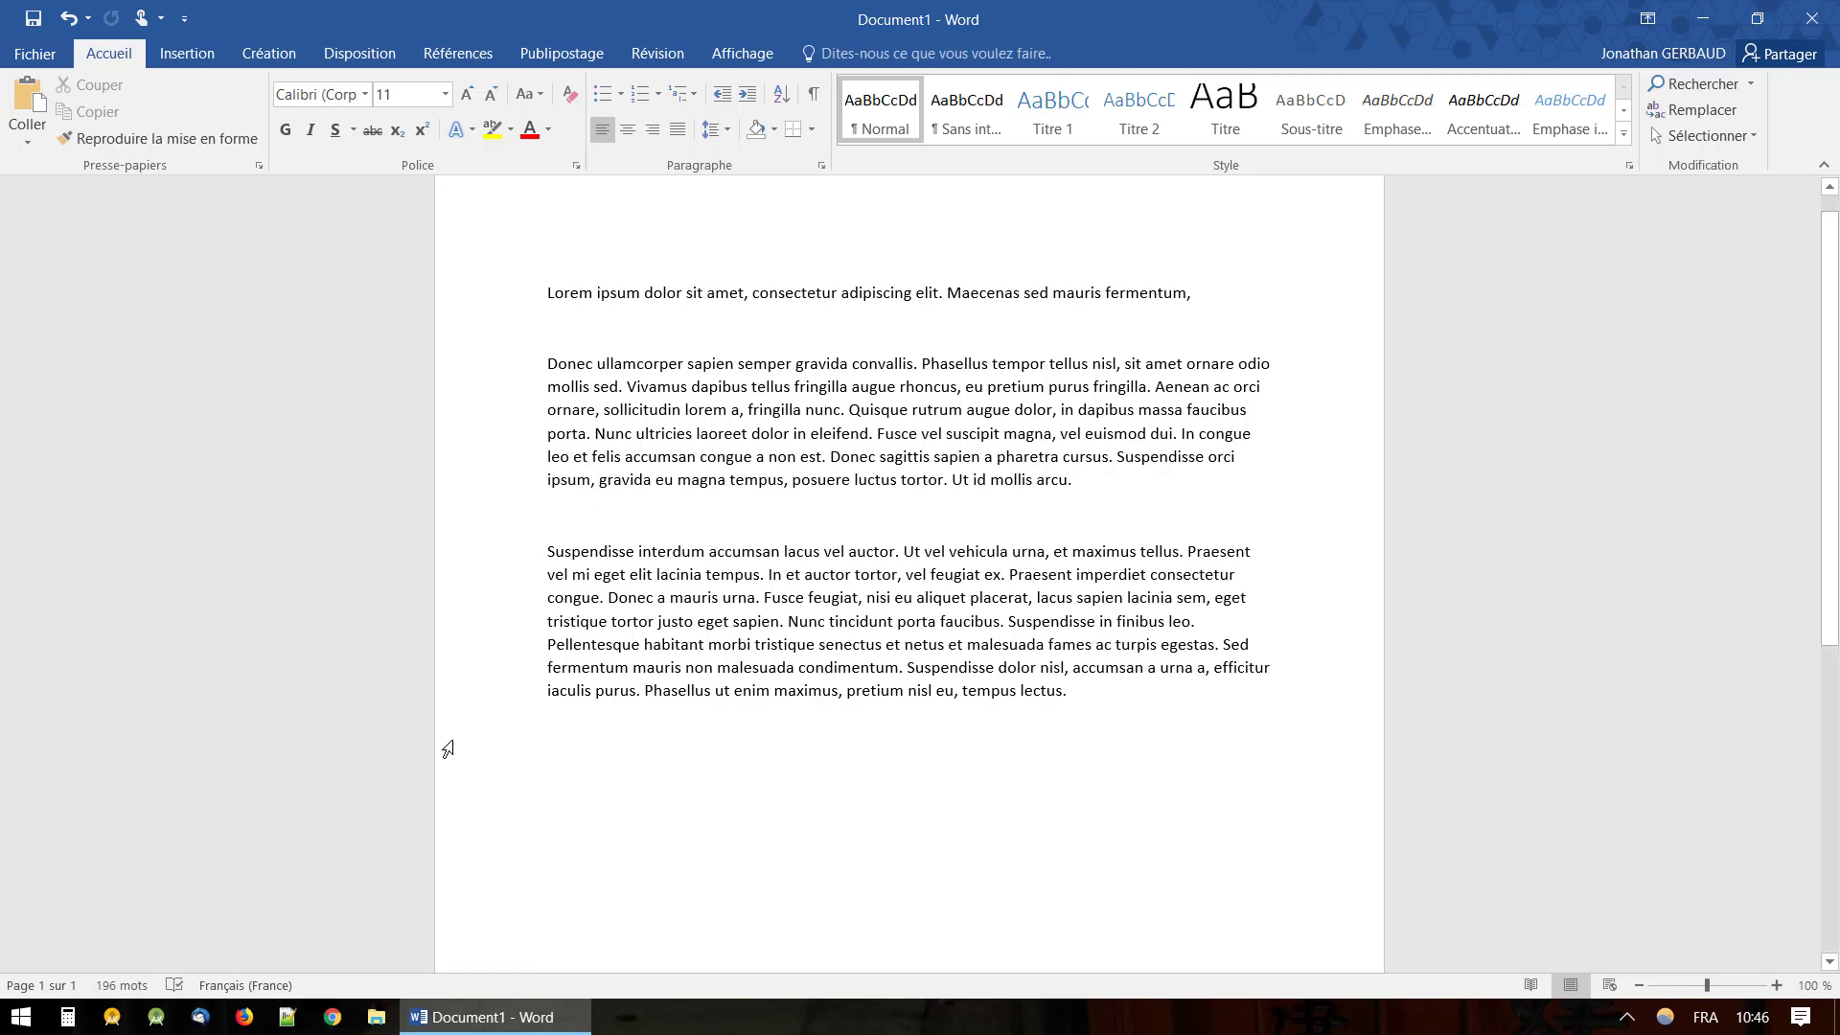
- Find and open the Windows on-screen keyboard (Clavier visuel)
{"action": "key", "text": "super"}
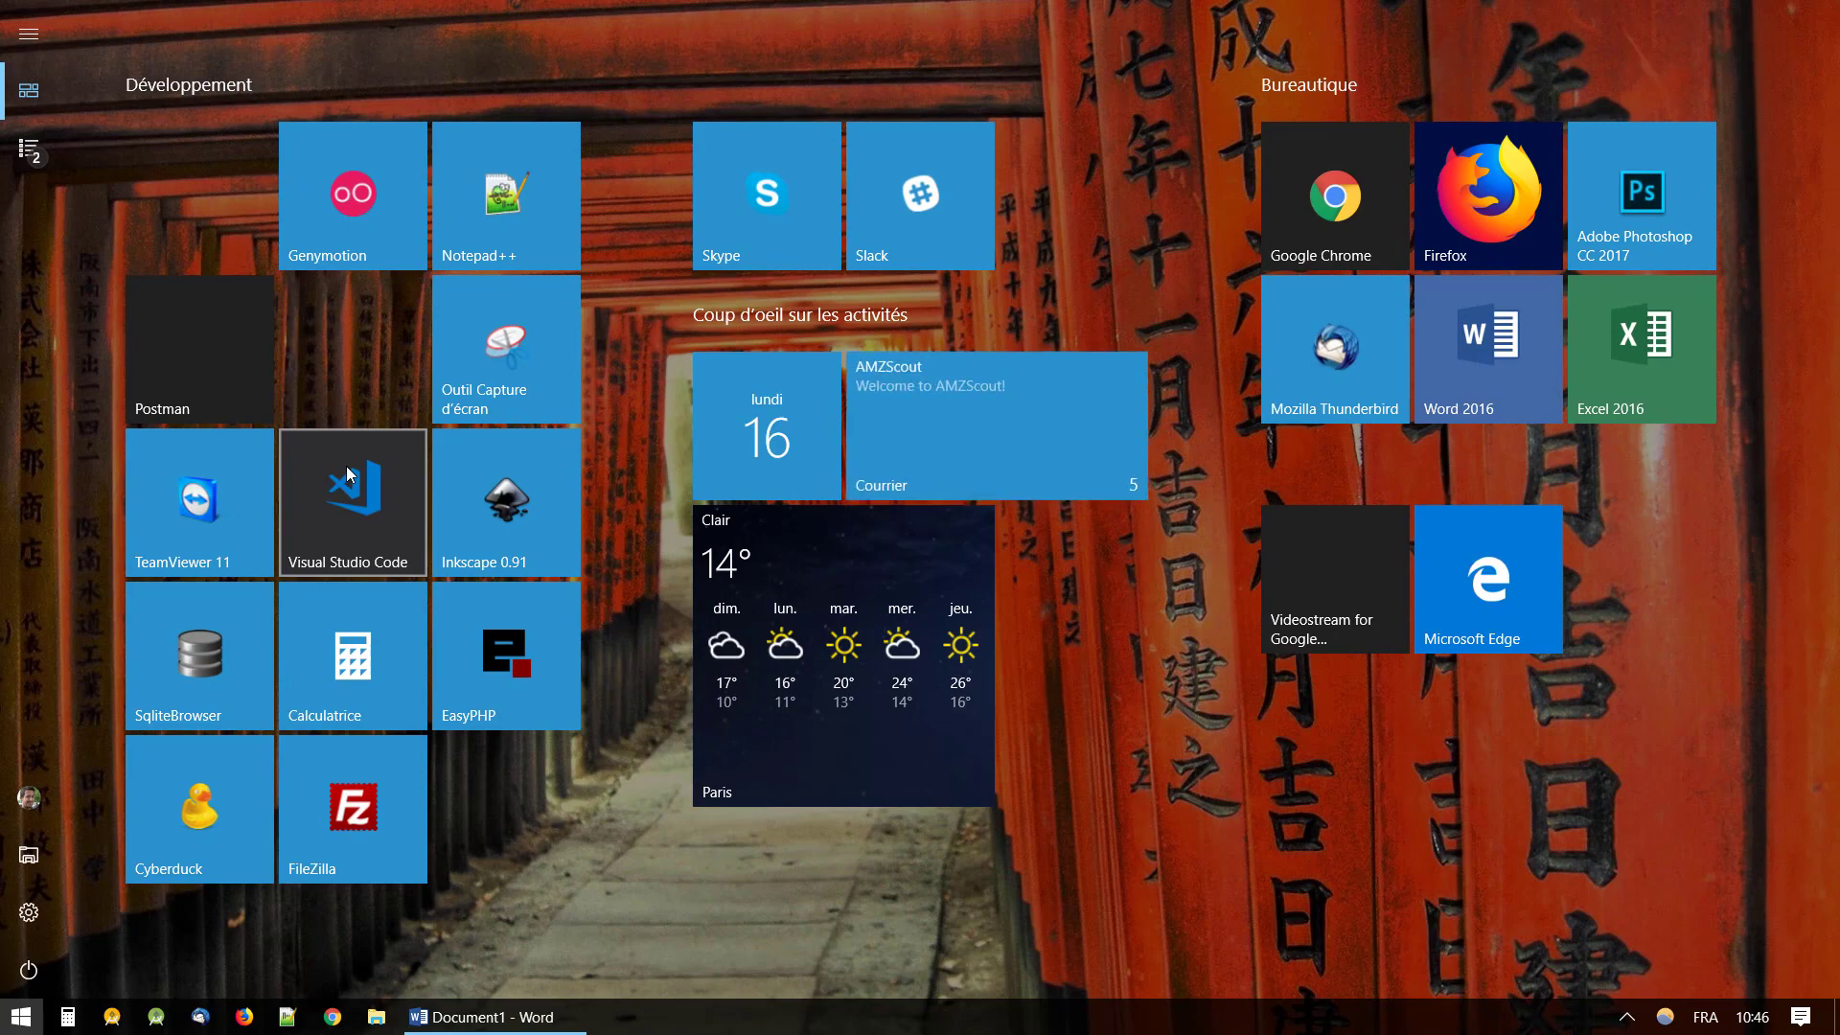
{"action": "type", "text": "cla"}
{"action": "key", "text": "Return"}
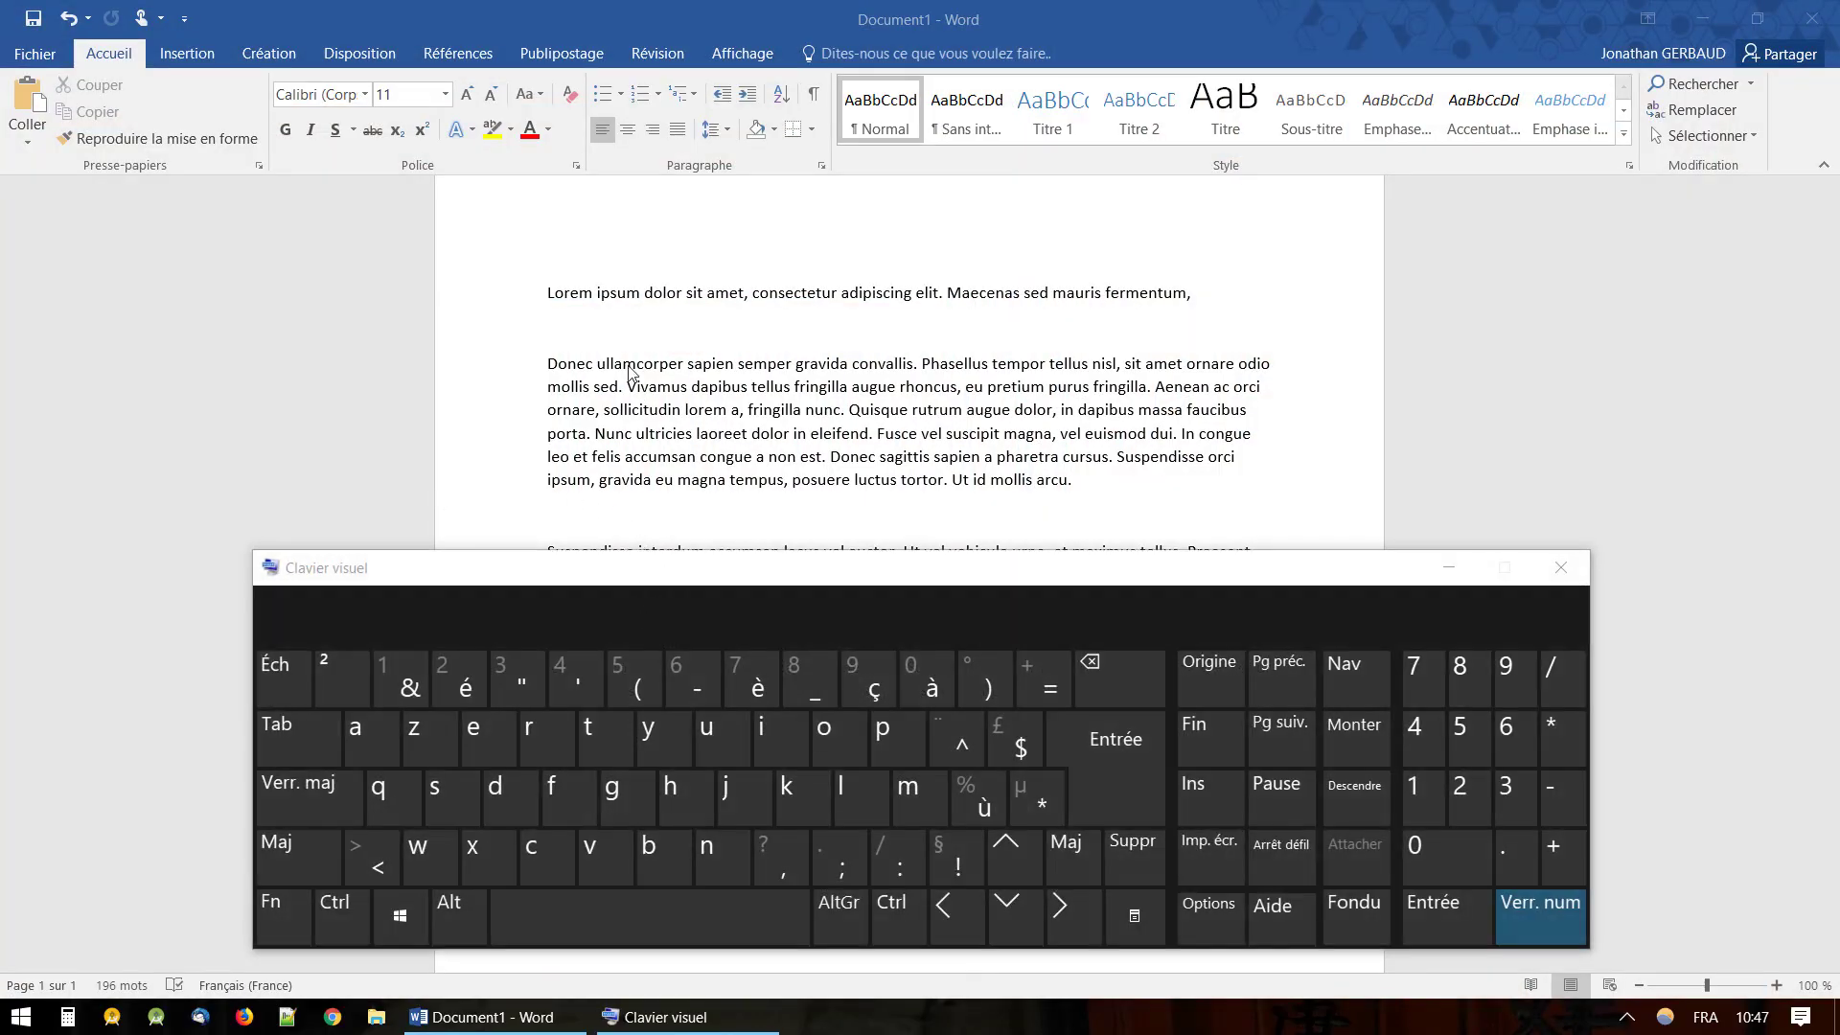
- Place the cursor before "Lorem" and extend the selection character by character through "Maecenas sed mauris"
{"action": "left_click", "coordinate": [563, 292]}
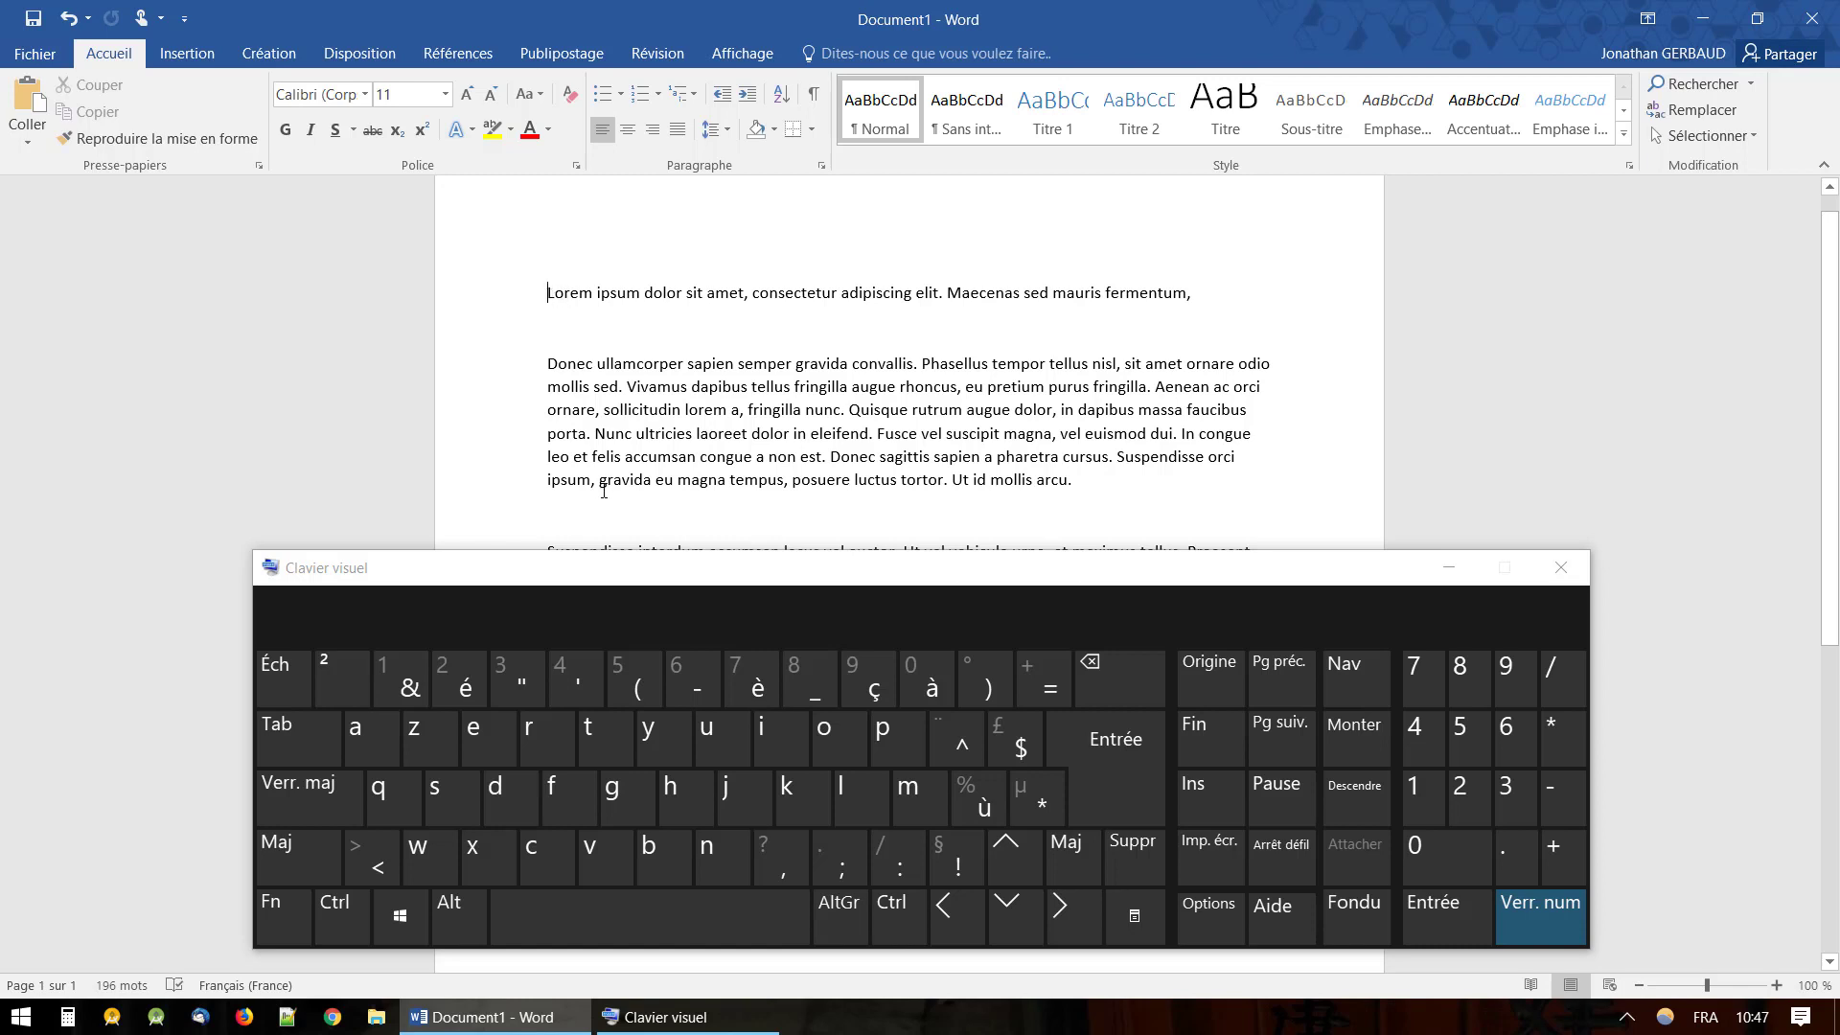
{"action": "left_click", "coordinate": [292, 857]}
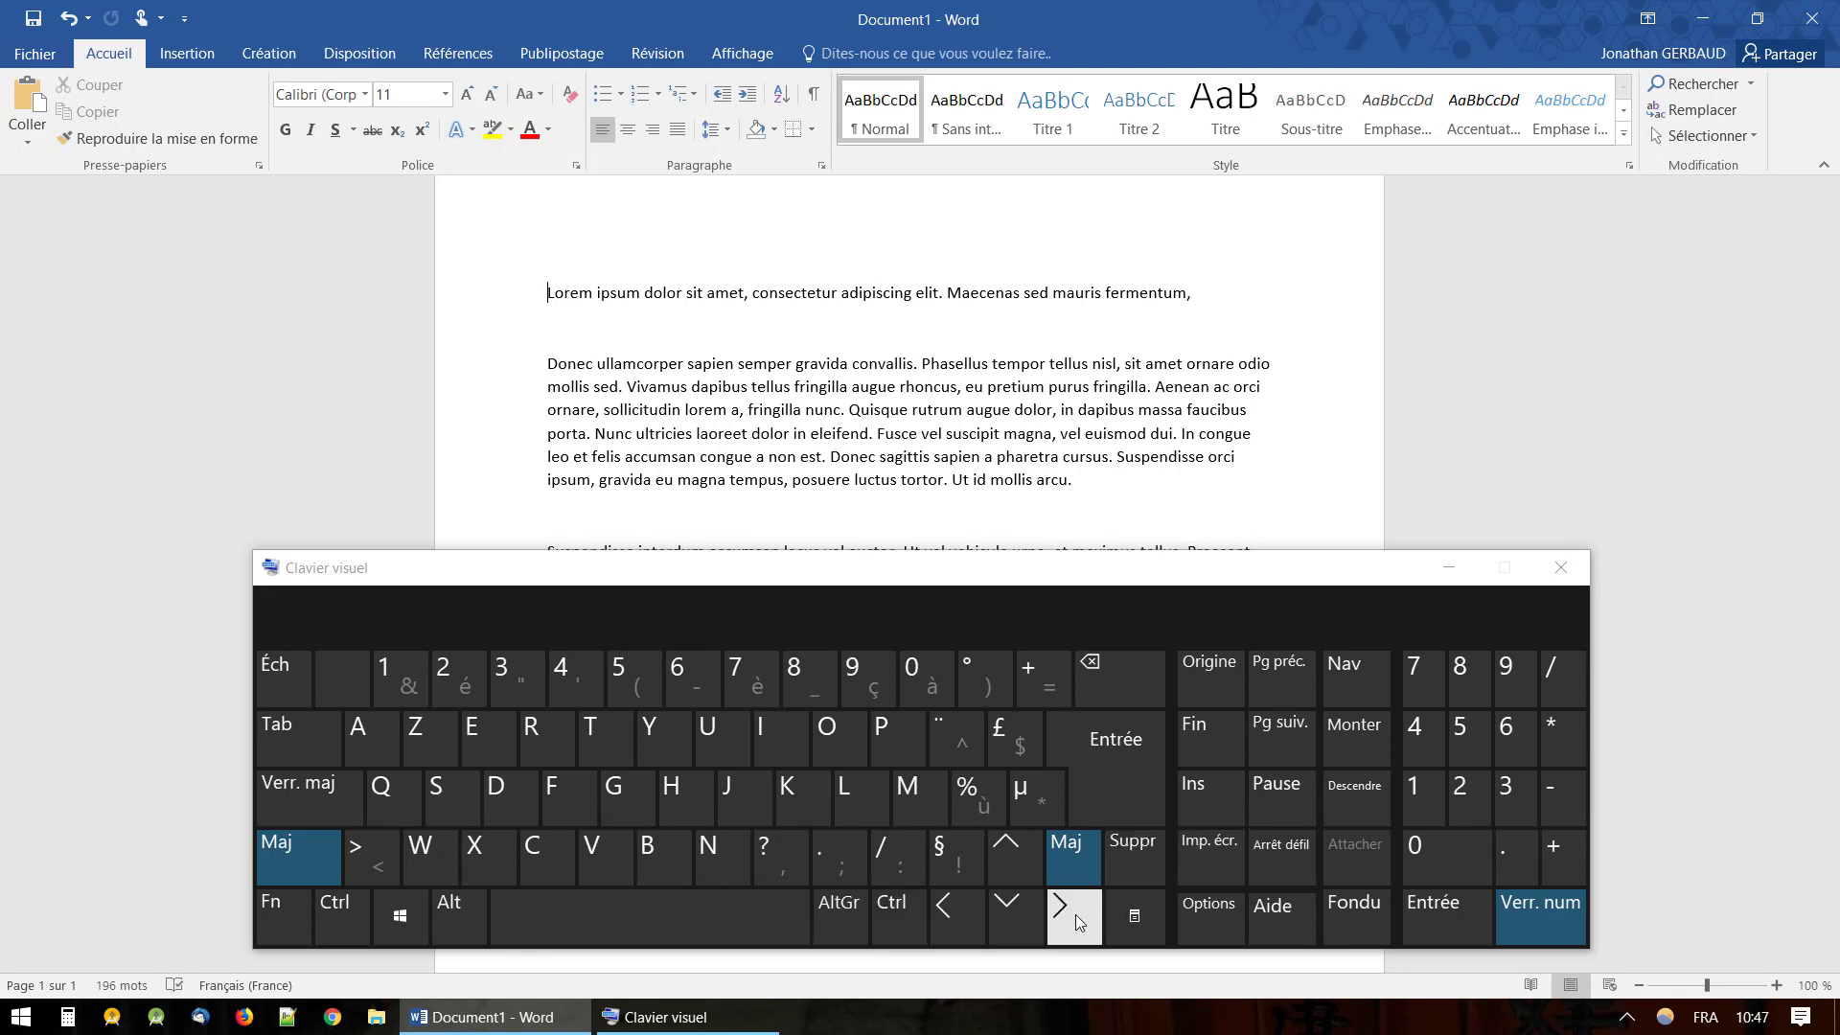
{"action": "key", "text": "shift+Right"}
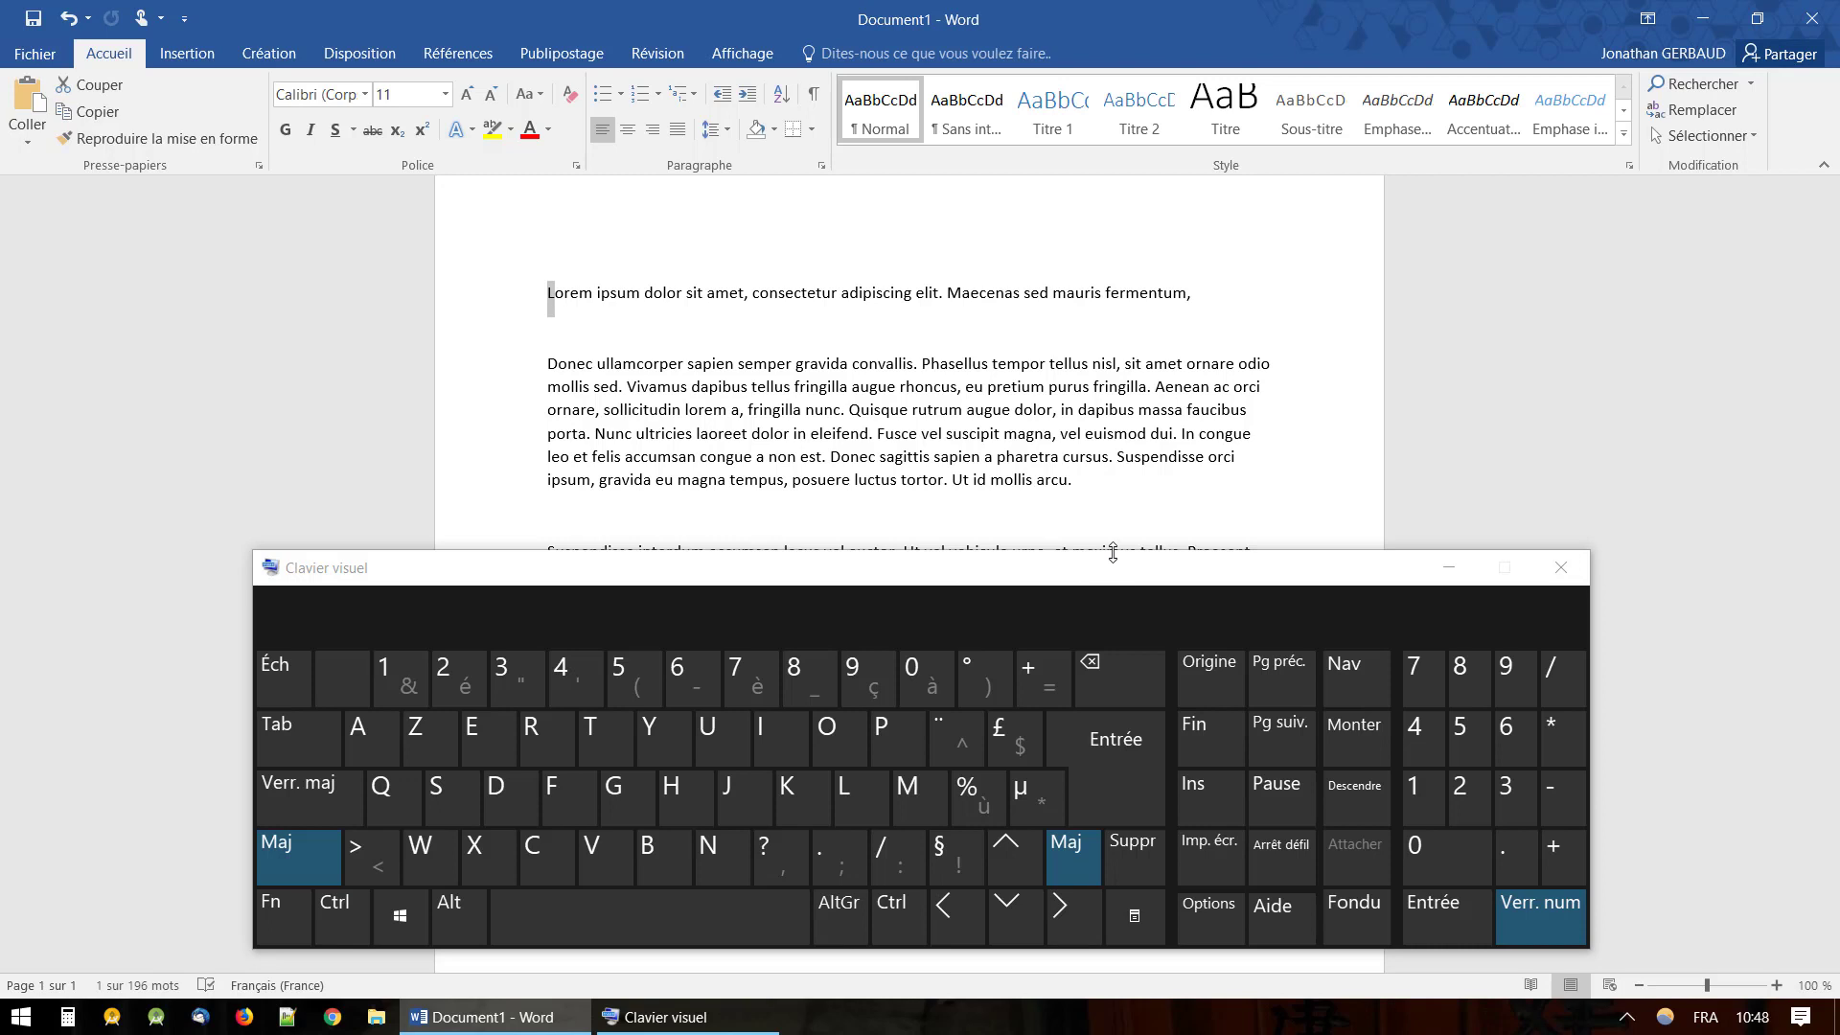
{"action": "key", "text": "shift+Right"}
{"action": "key", "text": "shift+Right"}
{"action": "key", "text": "shift+Right"}
{"action": "key", "text": "shift+Right"}
{"action": "key", "text": "shift+Right"}
{"action": "key", "text": "shift+Right"}
{"action": "key", "text": "shift+Right"}
{"action": "key", "text": "shift+Right"}
{"action": "key", "text": "shift+Right"}
{"action": "key", "text": "shift+Right"}
{"action": "key", "text": "shift+Right"}
{"action": "key", "text": "shift+Right"}
{"action": "key", "text": "shift+Right"}
{"action": "key", "text": "shift+Right"}
{"action": "key", "text": "shift+Right"}
{"action": "key", "text": "shift+Right"}
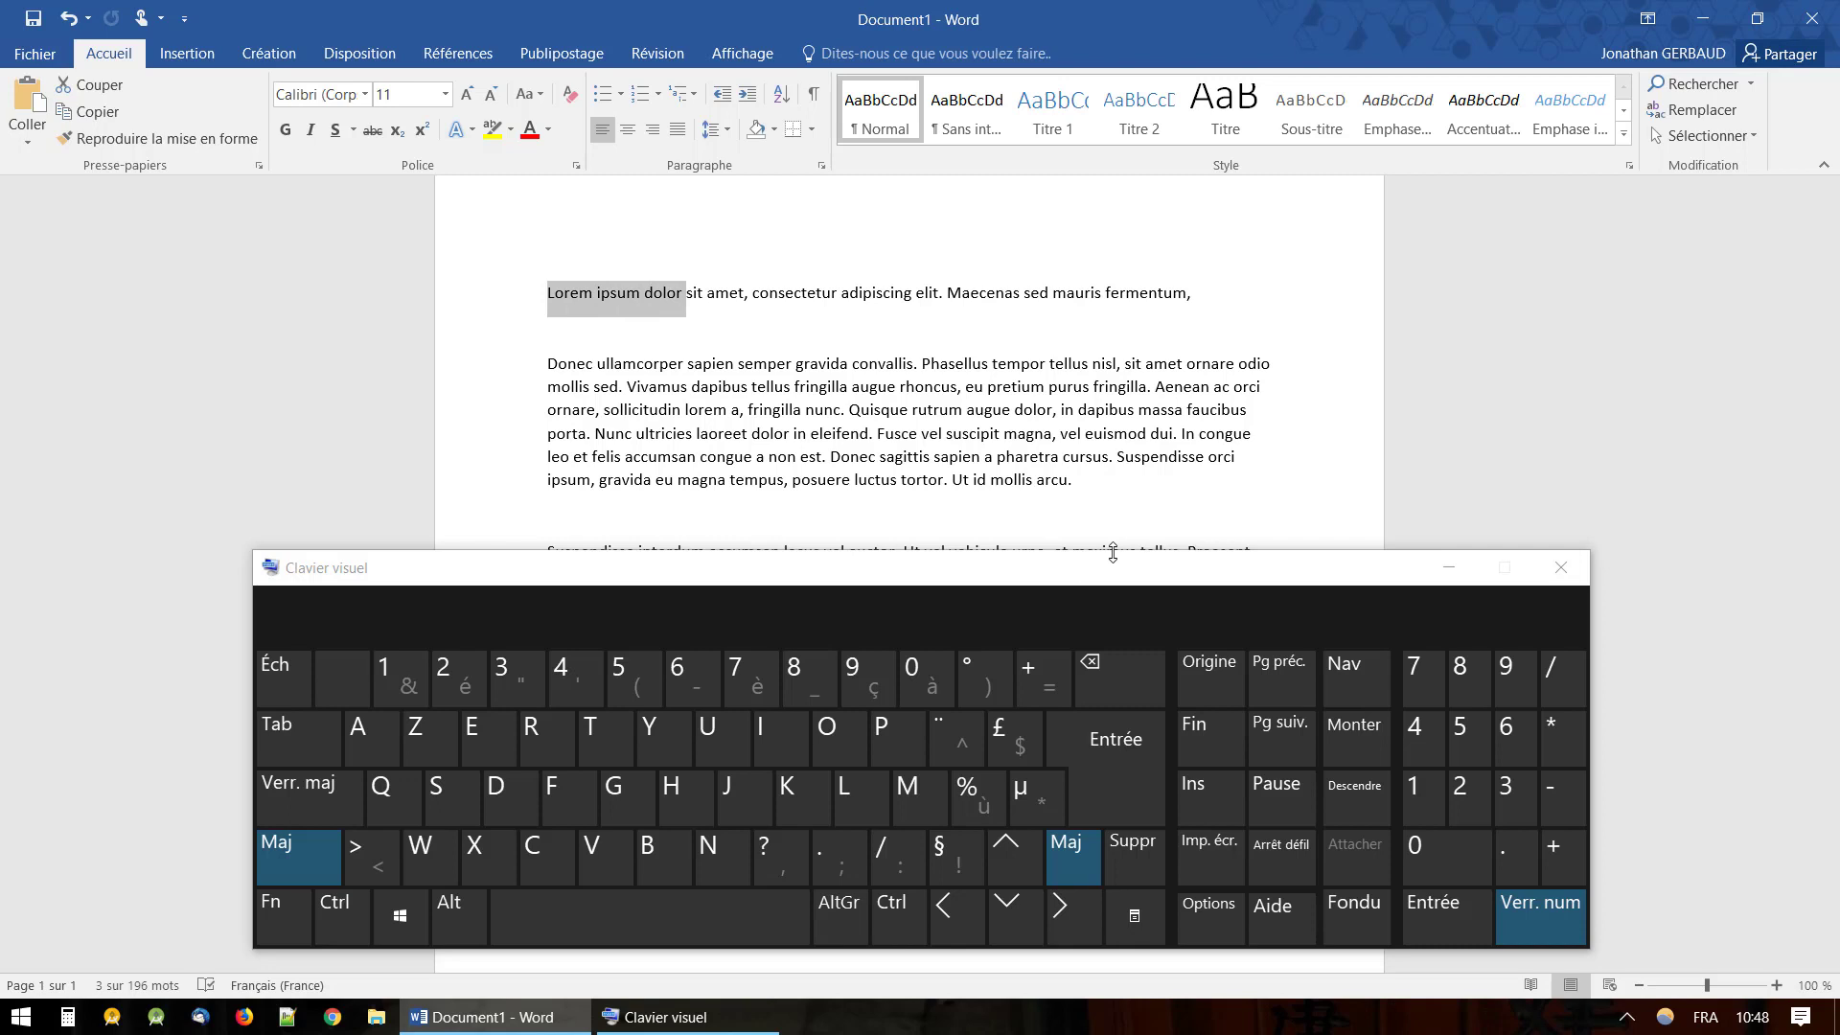
{"action": "key", "text": "shift+Right"}
{"action": "key", "text": "shift+Right"}
{"action": "key", "text": "shift+Right"}
{"action": "key", "text": "shift+Right"}
{"action": "key", "text": "shift+Right"}
{"action": "key", "text": "shift+Right"}
{"action": "key", "text": "shift+Right"}
{"action": "key", "text": "shift+Right"}
{"action": "key", "text": "shift+Right"}
{"action": "key", "text": "shift+Right"}
{"action": "key", "text": "shift+Right"}
{"action": "key", "text": "shift+Right"}
{"action": "key", "text": "shift+Right"}
{"action": "key", "text": "shift+Right"}
{"action": "key", "text": "shift+Right"}
{"action": "key", "text": "shift+Right"}
{"action": "key", "text": "shift+Right"}
{"action": "key", "text": "shift+Right"}
{"action": "key", "text": "shift+Right"}
{"action": "key", "text": "shift+Right"}
{"action": "key", "text": "shift+Right"}
{"action": "key", "text": "shift+Right"}
{"action": "key", "text": "shift+Right"}
{"action": "key", "text": "shift+Right"}
{"action": "key", "text": "shift+Right"}
{"action": "key", "text": "shift+Right"}
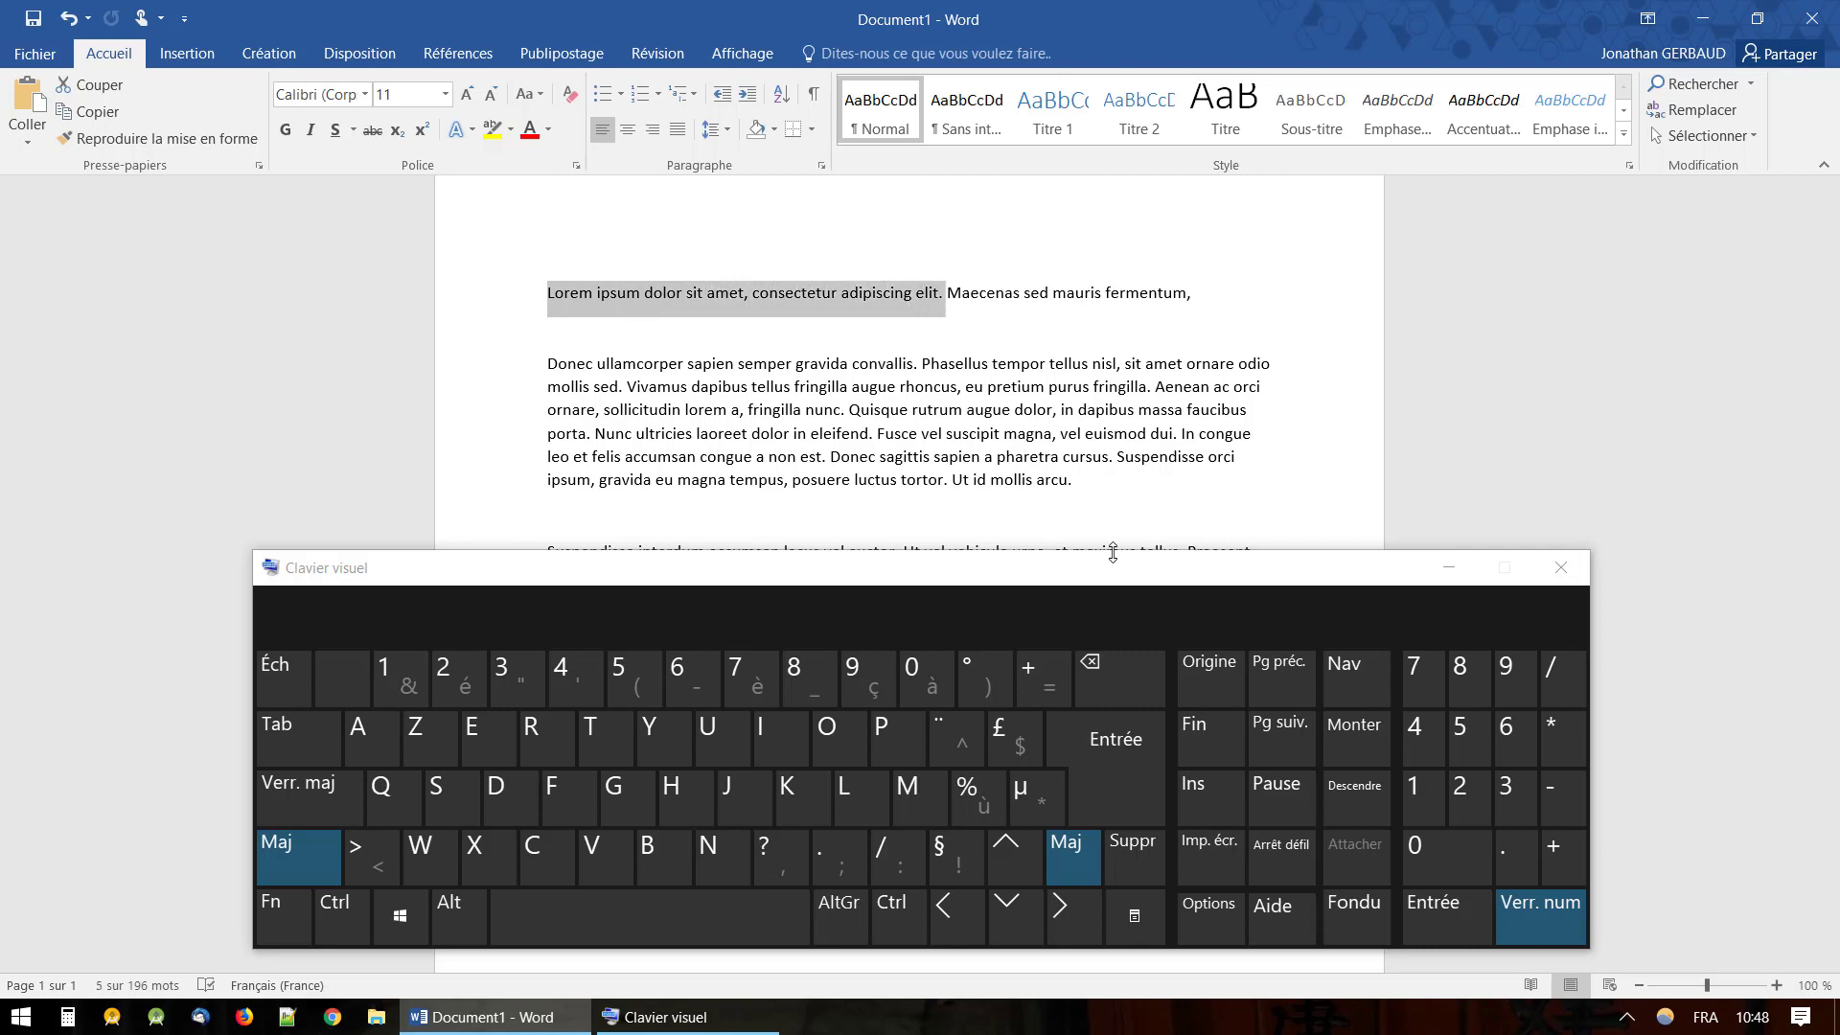
{"action": "key", "text": "shift+Right"}
{"action": "key", "text": "shift+Right"}
{"action": "key", "text": "shift+Right"}
{"action": "key", "text": "shift+Right"}
{"action": "key", "text": "shift+Right"}
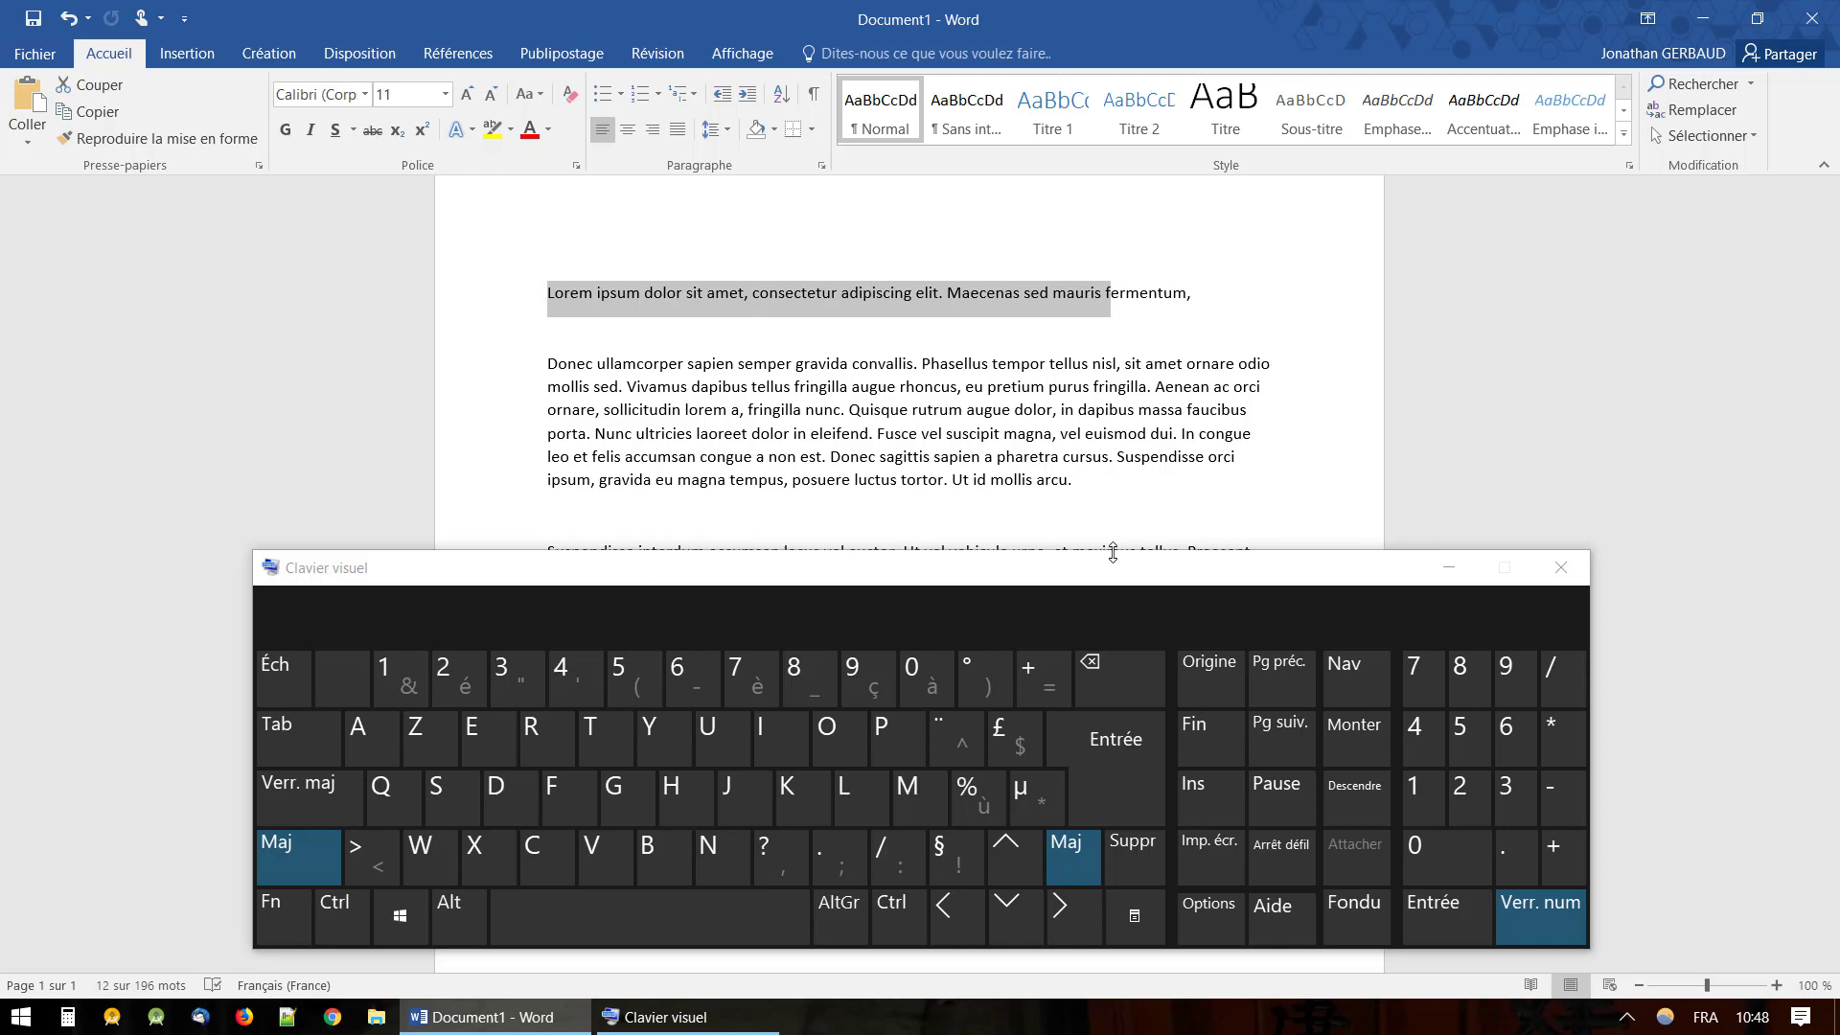
- Shrink the selection character by character until only the word "Lorem" is selected
{"action": "key", "text": "shift+Left"}
{"action": "key", "text": "shift+Left"}
{"action": "key", "text": "shift+Left"}
{"action": "key", "text": "shift+Left"}
{"action": "key", "text": "shift+Left"}
{"action": "key", "text": "shift+Left"}
{"action": "key", "text": "shift+Left"}
{"action": "key", "text": "shift+Left"}
{"action": "key", "text": "shift+Left"}
{"action": "key", "text": "shift+Left"}
{"action": "key", "text": "shift+Left"}
{"action": "key", "text": "shift+Left"}
{"action": "key", "text": "shift+Left"}
{"action": "key", "text": "shift+Left"}
{"action": "key", "text": "shift+Left"}
{"action": "key", "text": "shift+Left"}
{"action": "key", "text": "shift+Left"}
{"action": "key", "text": "shift+Left"}
{"action": "key", "text": "shift+Left"}
{"action": "key", "text": "shift+Left"}
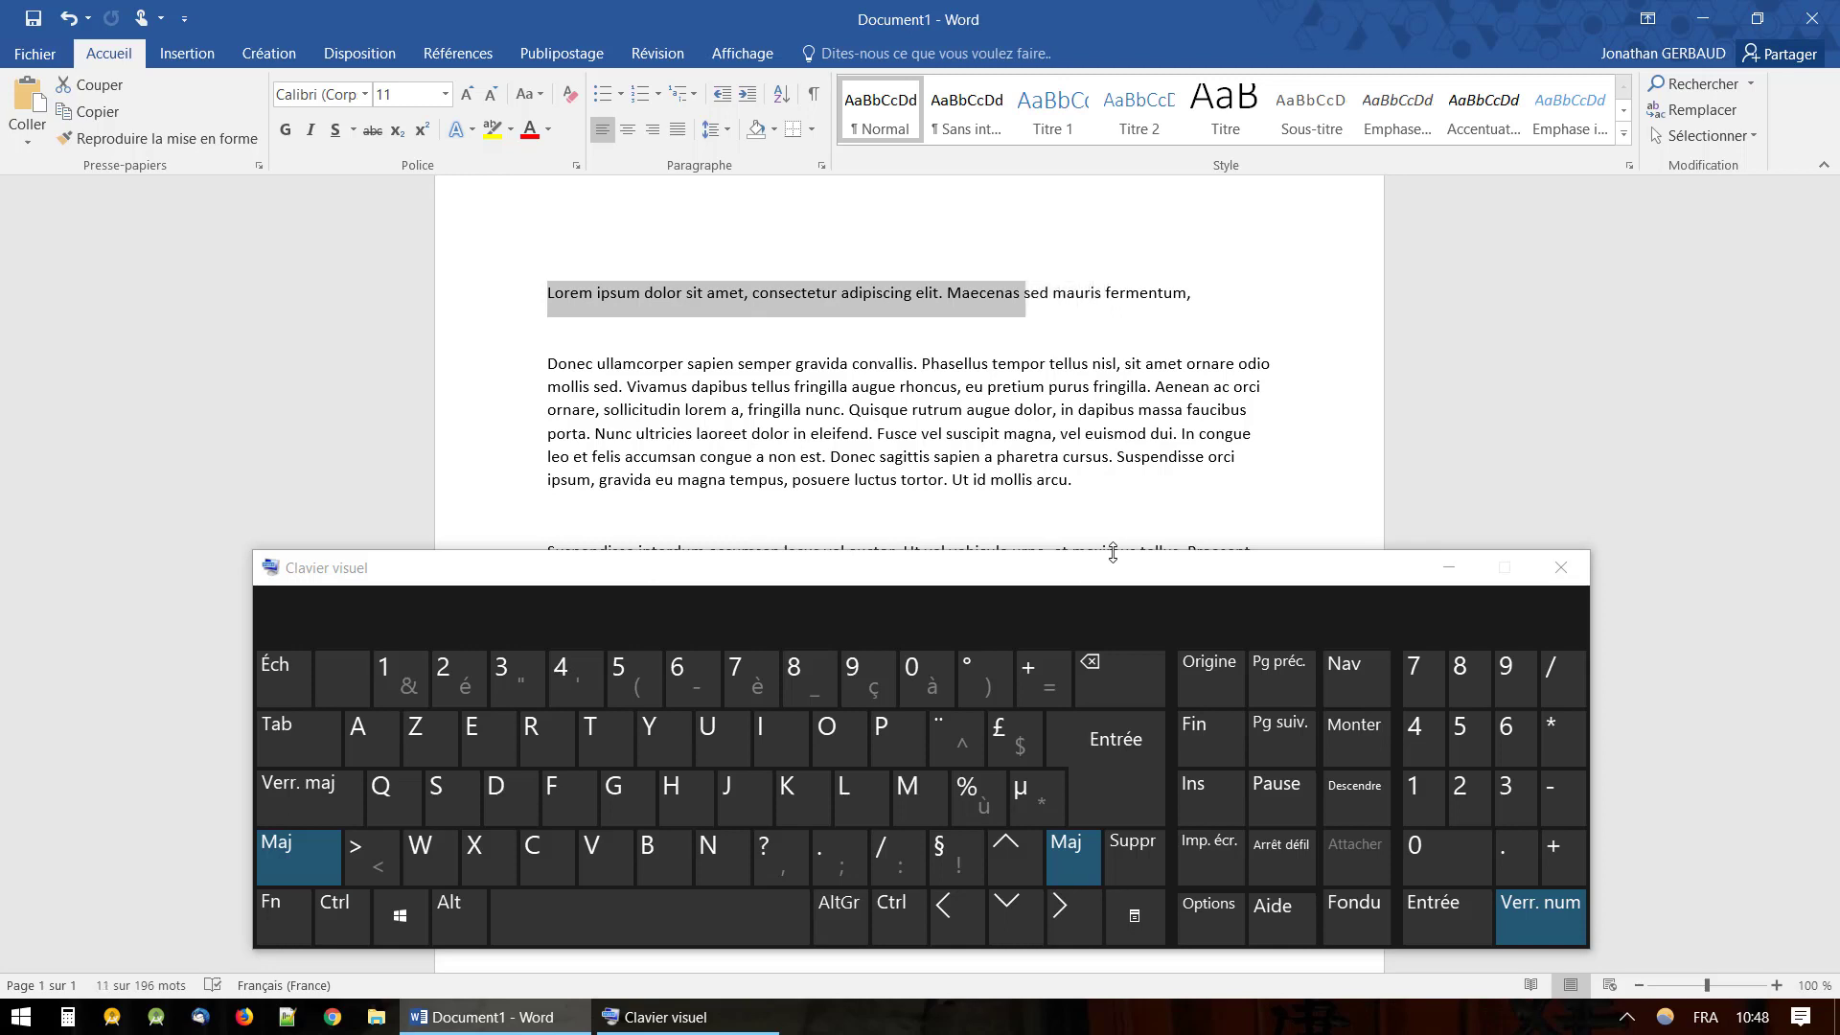
{"action": "key", "text": "shift+Left"}
{"action": "key", "text": "shift+Left"}
{"action": "key", "text": "shift+Left"}
{"action": "key", "text": "shift+Left"}
{"action": "key", "text": "shift+Left"}
{"action": "key", "text": "shift+Left"}
{"action": "key", "text": "shift+Left"}
{"action": "key", "text": "shift+Left"}
{"action": "key", "text": "shift+Left"}
{"action": "key", "text": "shift+Left"}
{"action": "key", "text": "shift+Left"}
{"action": "key", "text": "shift+Left"}
{"action": "key", "text": "shift+Left"}
{"action": "key", "text": "shift+Left"}
{"action": "key", "text": "shift+Left"}
{"action": "key", "text": "shift+Left"}
{"action": "key", "text": "shift+Left"}
{"action": "key", "text": "shift+Left"}
{"action": "key", "text": "shift+Left"}
{"action": "key", "text": "shift+Left"}
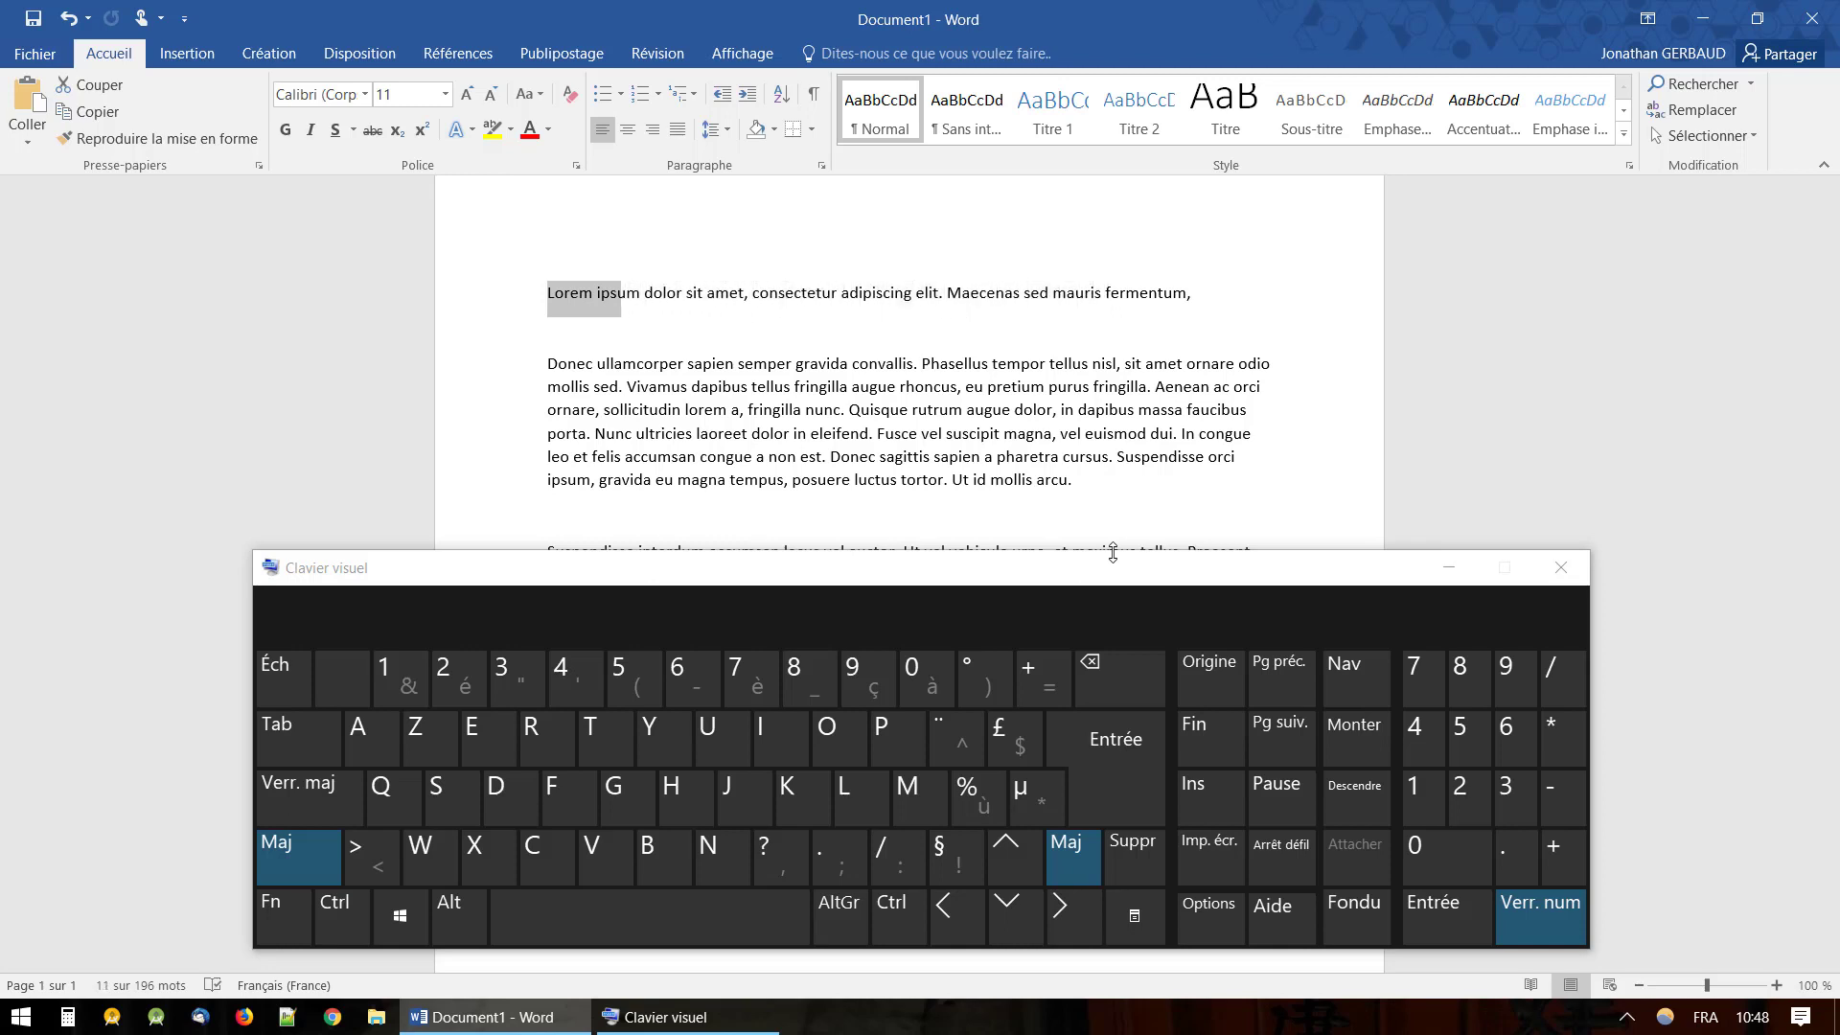
{"action": "key", "text": "shift+Left"}
{"action": "key", "text": "shift+Left"}
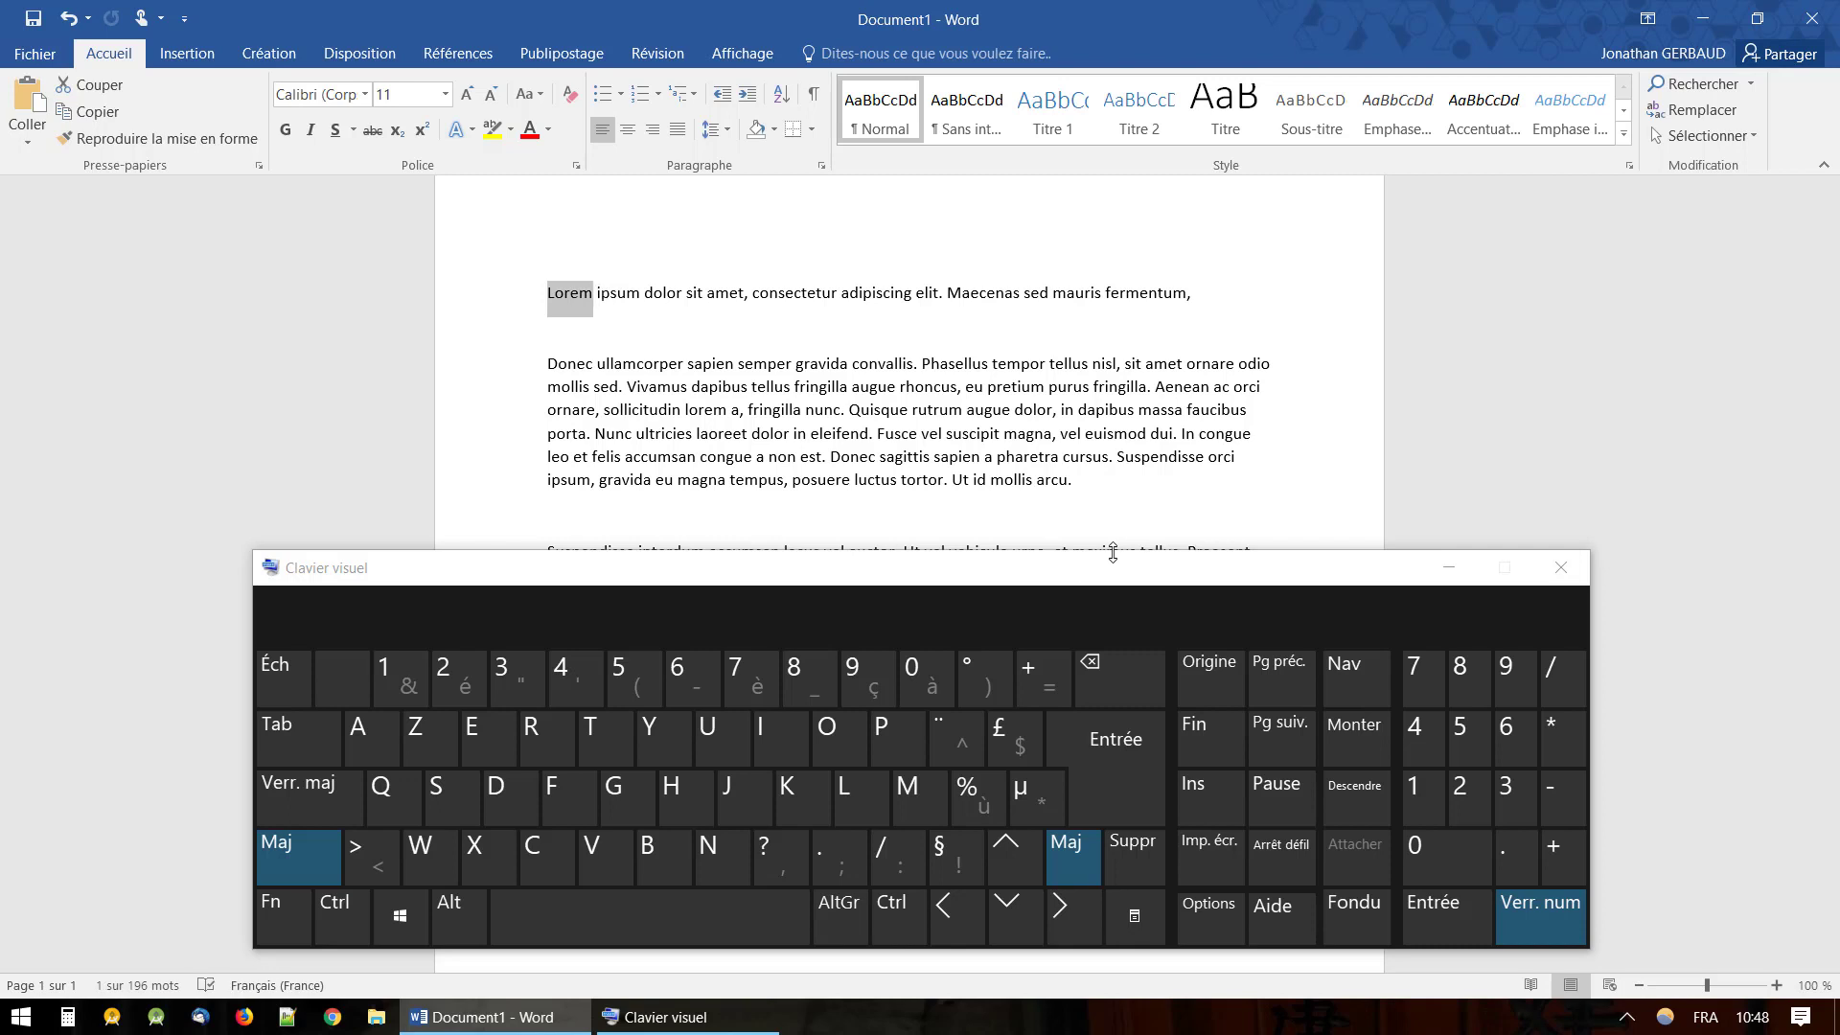
- Extend the selection character by character from "Lorem" through "Maecenas sed mauris ferme" in the first line
{"action": "key", "text": "shift+Right"}
{"action": "key", "text": "shift+Right"}
{"action": "key", "text": "shift+Right"}
{"action": "key", "text": "shift+Right"}
{"action": "key", "text": "shift+Right"}
{"action": "key", "text": "shift+Right"}
{"action": "key", "text": "shift+Right"}
{"action": "key", "text": "shift+Right"}
{"action": "key", "text": "shift+Right"}
{"action": "key", "text": "shift+Right"}
{"action": "key", "text": "shift+Right"}
{"action": "key", "text": "shift+Right"}
{"action": "key", "text": "shift+Right"}
{"action": "key", "text": "shift+Right"}
{"action": "key", "text": "shift+Right"}
{"action": "key", "text": "shift+Right"}
{"action": "key", "text": "shift+Right"}
{"action": "key", "text": "shift+Left"}
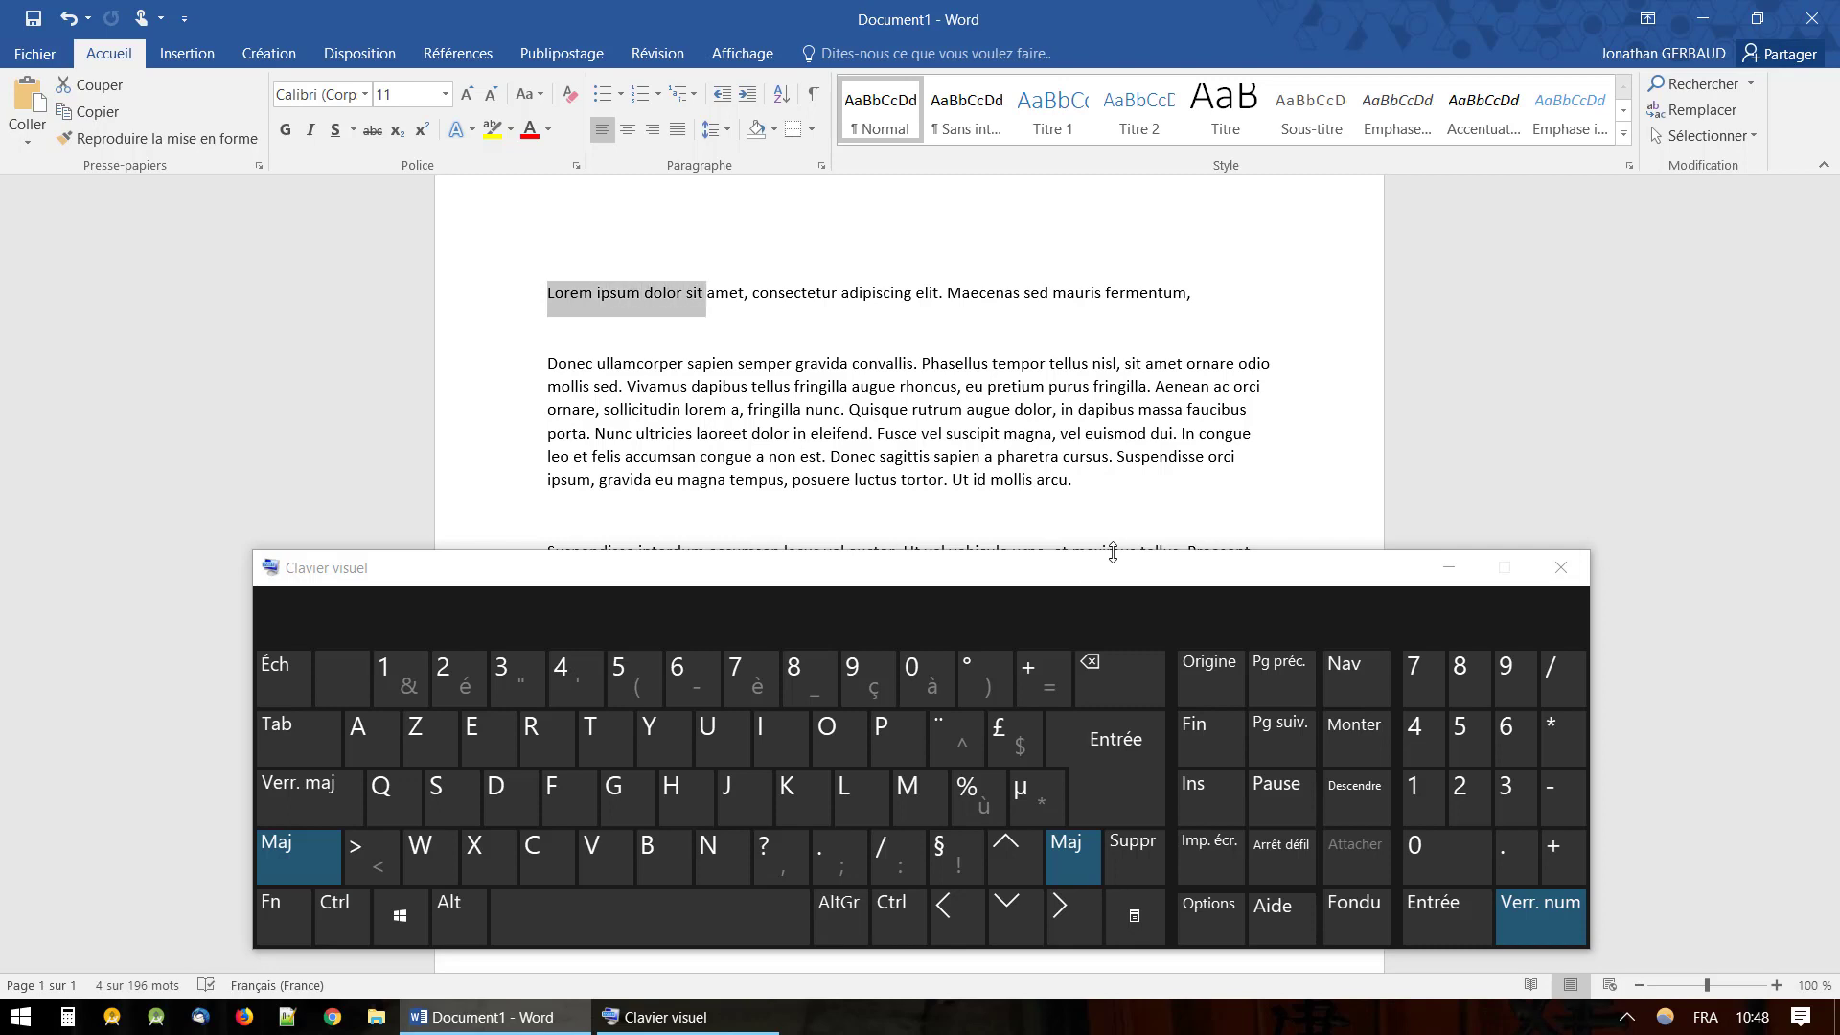
{"action": "key", "text": "shift+Right"}
{"action": "key", "text": "shift+Right"}
{"action": "key", "text": "shift+Right"}
{"action": "key", "text": "shift+Right"}
{"action": "key", "text": "shift+Right"}
{"action": "key", "text": "shift+Right"}
{"action": "key", "text": "shift+Right"}
{"action": "key", "text": "shift+Right"}
{"action": "key", "text": "shift+Right"}
{"action": "key", "text": "shift+Right"}
{"action": "key", "text": "shift+Right"}
{"action": "key", "text": "shift+Right"}
{"action": "key", "text": "shift+Right"}
{"action": "key", "text": "shift+Right"}
{"action": "key", "text": "shift+Right"}
{"action": "key", "text": "shift+Right"}
{"action": "key", "text": "shift+Right"}
{"action": "key", "text": "shift+Right"}
{"action": "key", "text": "shift+Right"}
{"action": "key", "text": "shift+Right"}
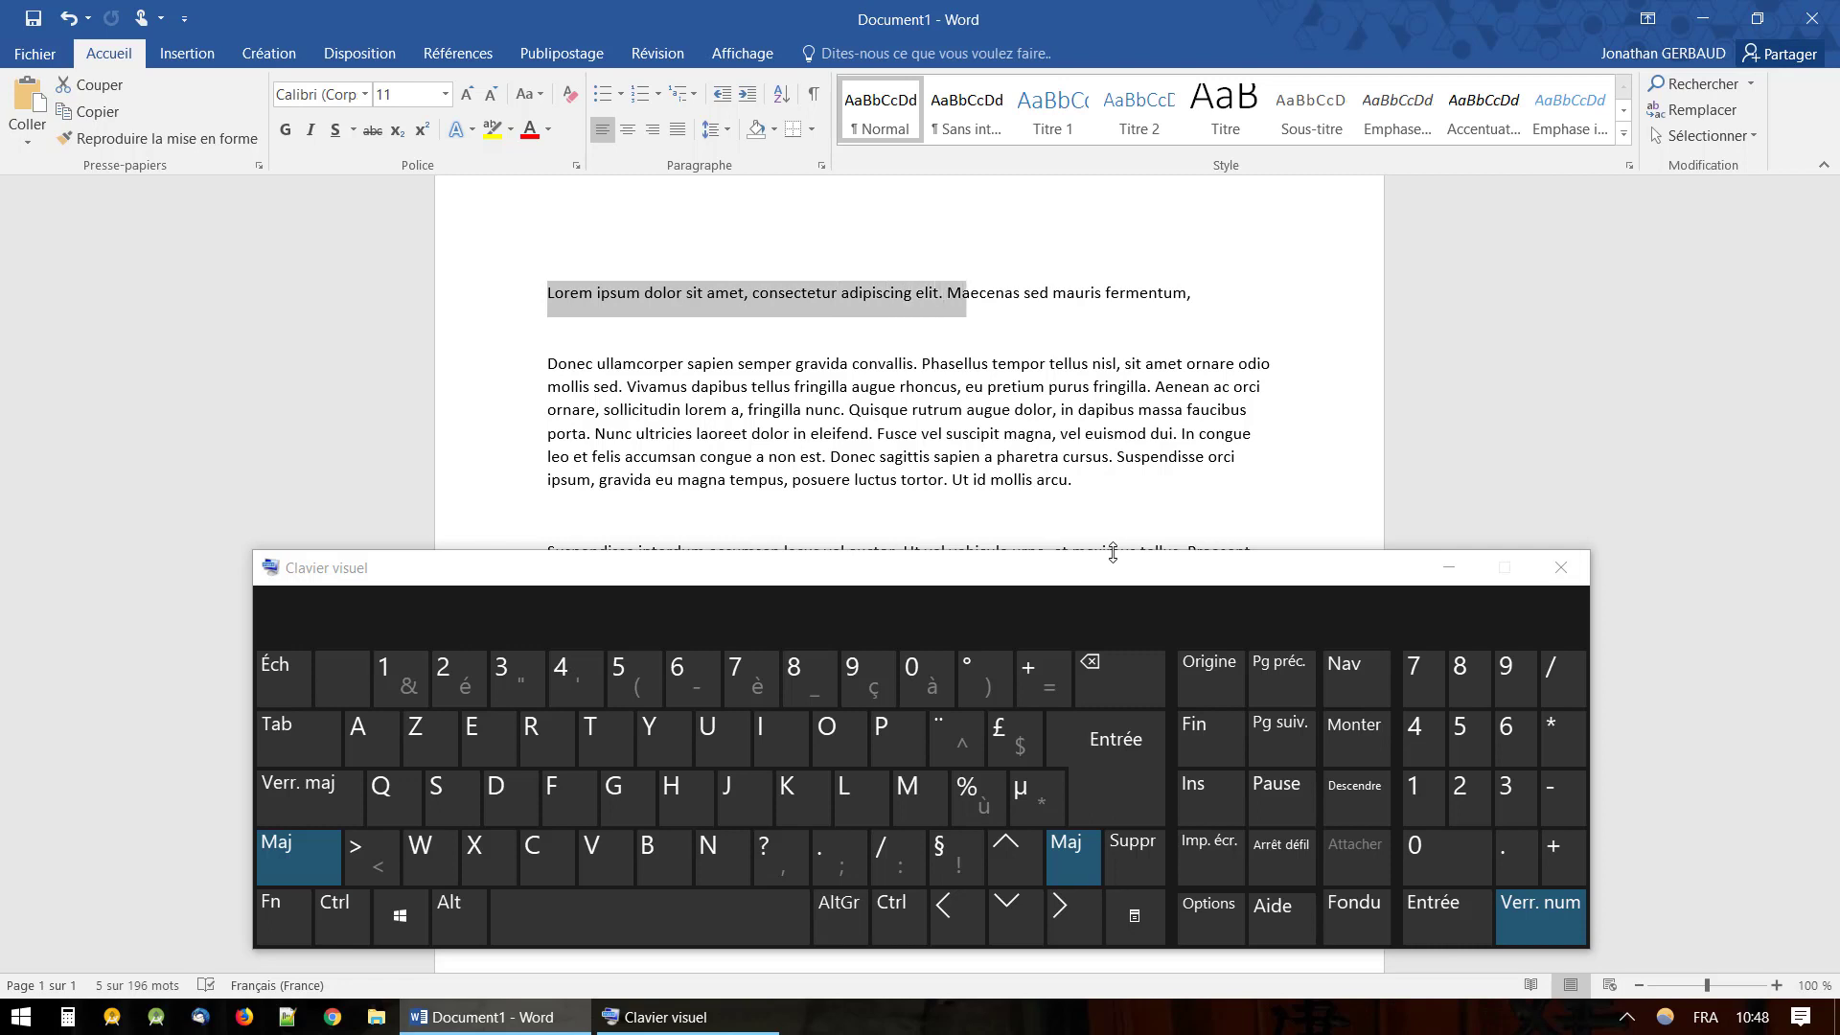
{"action": "key", "text": "shift+Right"}
{"action": "key", "text": "shift+Right"}
{"action": "key", "text": "shift+Right"}
{"action": "key", "text": "shift+Right"}
{"action": "key", "text": "shift+Right"}
{"action": "key", "text": "shift+Right"}
{"action": "key", "text": "shift+Right"}
{"action": "key", "text": "shift+Right"}
{"action": "key", "text": "shift+Right"}
{"action": "key", "text": "shift+Right"}
{"action": "key", "text": "shift+Right"}
{"action": "key", "text": "shift+Right"}
{"action": "key", "text": "shift+Right"}
{"action": "key", "text": "shift+Right"}
{"action": "key", "text": "shift+Right"}
{"action": "key", "text": "shift+Right"}
{"action": "key", "text": "shift+Right"}
{"action": "key", "text": "shift+Right"}
{"action": "key", "text": "shift+Right"}
{"action": "key", "text": "shift+Right"}
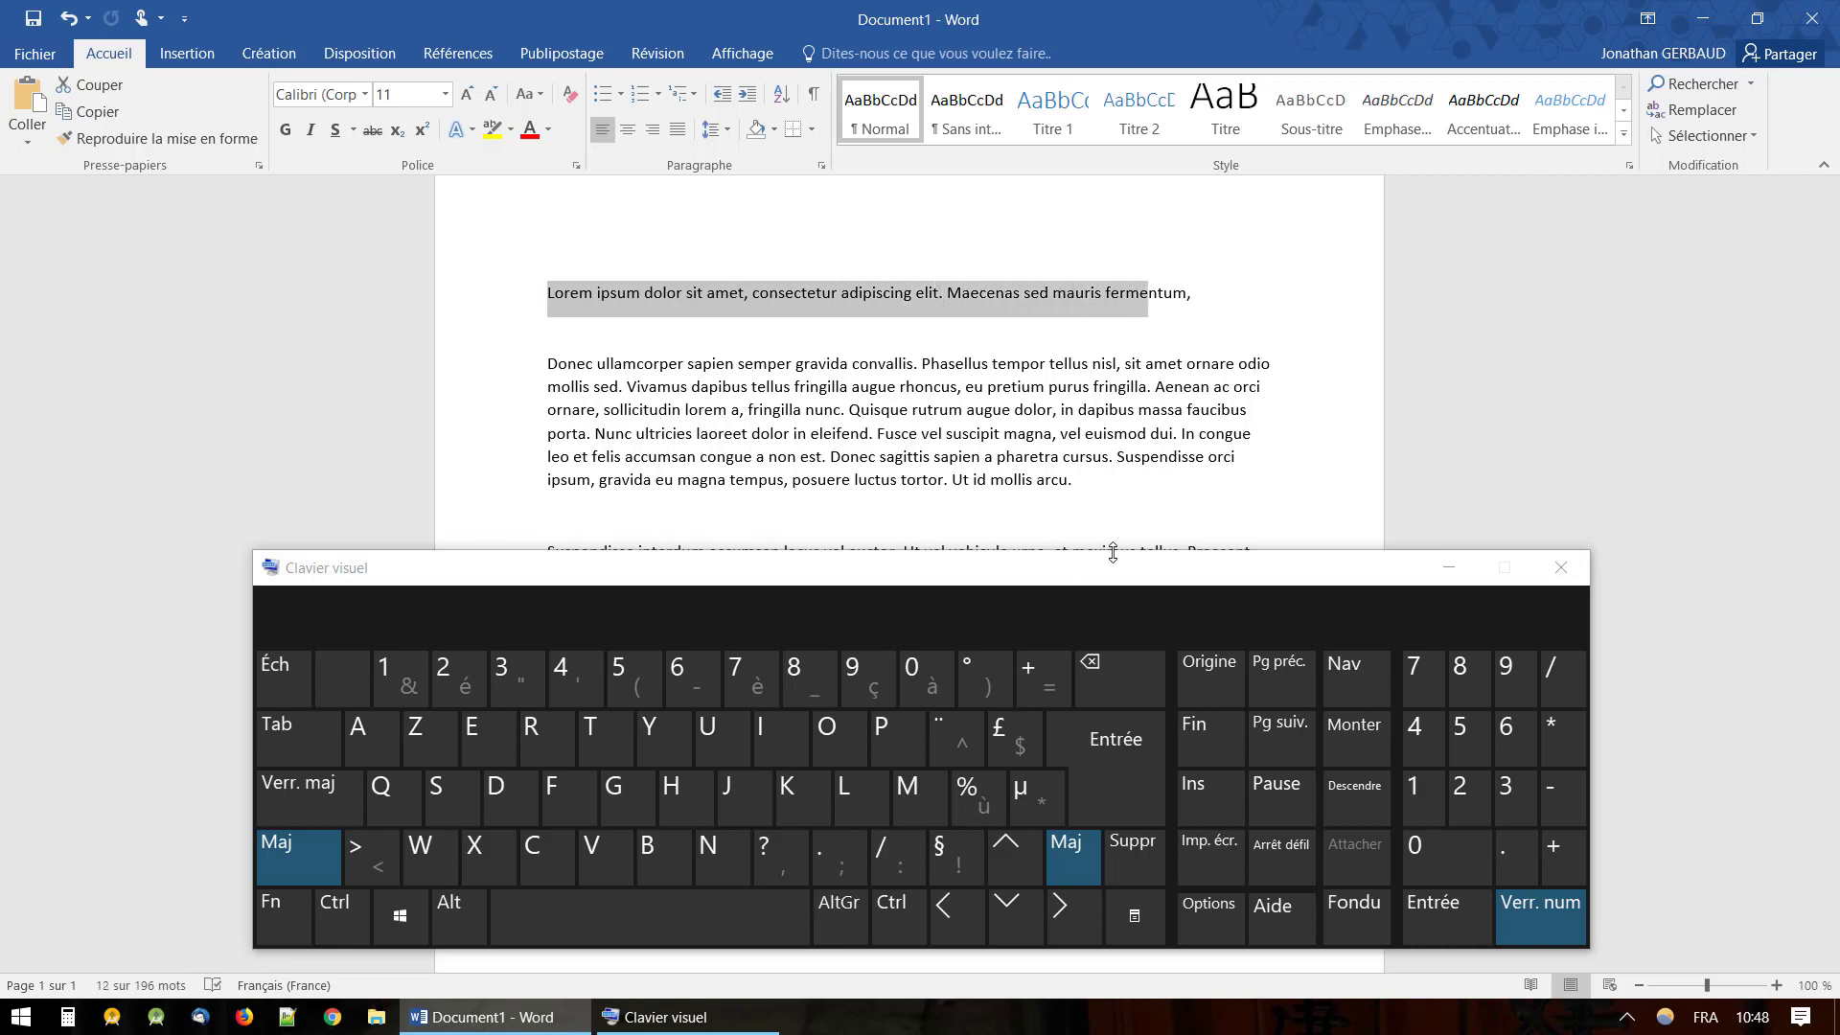
- Reduce the first line's selection character by character from its end back to the word "Lorem"
{"action": "key", "text": "shift+Left"}
{"action": "key", "text": "shift+Left"}
{"action": "key", "text": "shift+Left"}
{"action": "key", "text": "shift+Left"}
{"action": "key", "text": "shift+Left"}
{"action": "key", "text": "shift+Left"}
{"action": "key", "text": "shift+Left"}
{"action": "key", "text": "shift+Left"}
{"action": "key", "text": "shift+Left"}
{"action": "key", "text": "shift+Left"}
{"action": "key", "text": "shift+Left"}
{"action": "key", "text": "shift+Left"}
{"action": "key", "text": "shift+Left"}
{"action": "key", "text": "shift+Left"}
{"action": "key", "text": "shift+Left"}
{"action": "key", "text": "shift+Left"}
{"action": "key", "text": "shift+Left"}
{"action": "key", "text": "shift+Left"}
{"action": "key", "text": "shift+Left"}
{"action": "key", "text": "shift+Left"}
{"action": "key", "text": "shift+Left"}
{"action": "key", "text": "shift+Left"}
{"action": "key", "text": "shift+Left"}
{"action": "key", "text": "shift+Left"}
{"action": "key", "text": "shift+Left"}
{"action": "key", "text": "shift+Left"}
{"action": "key", "text": "shift+Left"}
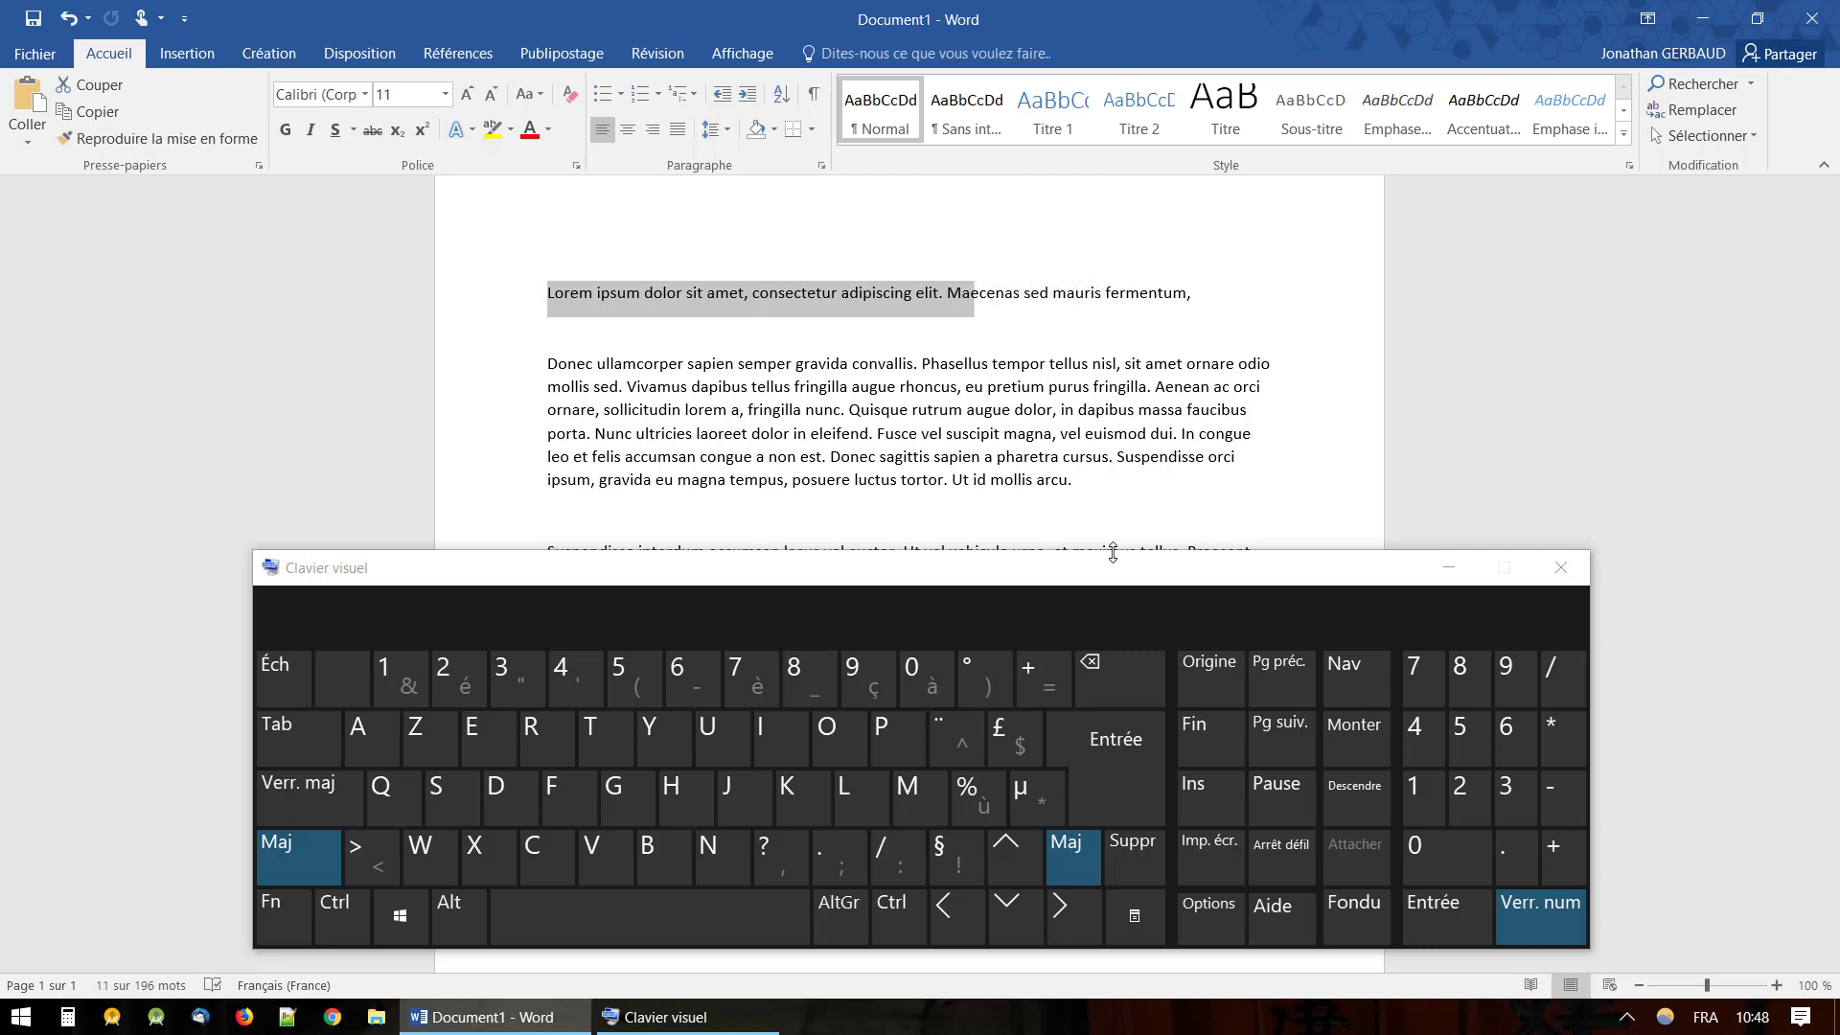
{"action": "key", "text": "shift+Left"}
{"action": "key", "text": "shift+Left"}
{"action": "key", "text": "shift+Left"}
{"action": "key", "text": "shift+Left"}
{"action": "key", "text": "shift+Left"}
{"action": "key", "text": "shift+Left"}
{"action": "key", "text": "shift+Left"}
{"action": "key", "text": "shift+Left"}
{"action": "key", "text": "shift+Left"}
{"action": "key", "text": "shift+Left"}
{"action": "key", "text": "shift+Left"}
{"action": "key", "text": "shift+Left"}
{"action": "key", "text": "shift+Left"}
{"action": "key", "text": "shift+Left"}
{"action": "key", "text": "shift+Left"}
{"action": "key", "text": "shift+Left"}
{"action": "key", "text": "shift+Left"}
{"action": "key", "text": "shift+Left"}
{"action": "key", "text": "shift+Left"}
{"action": "key", "text": "shift+Left"}
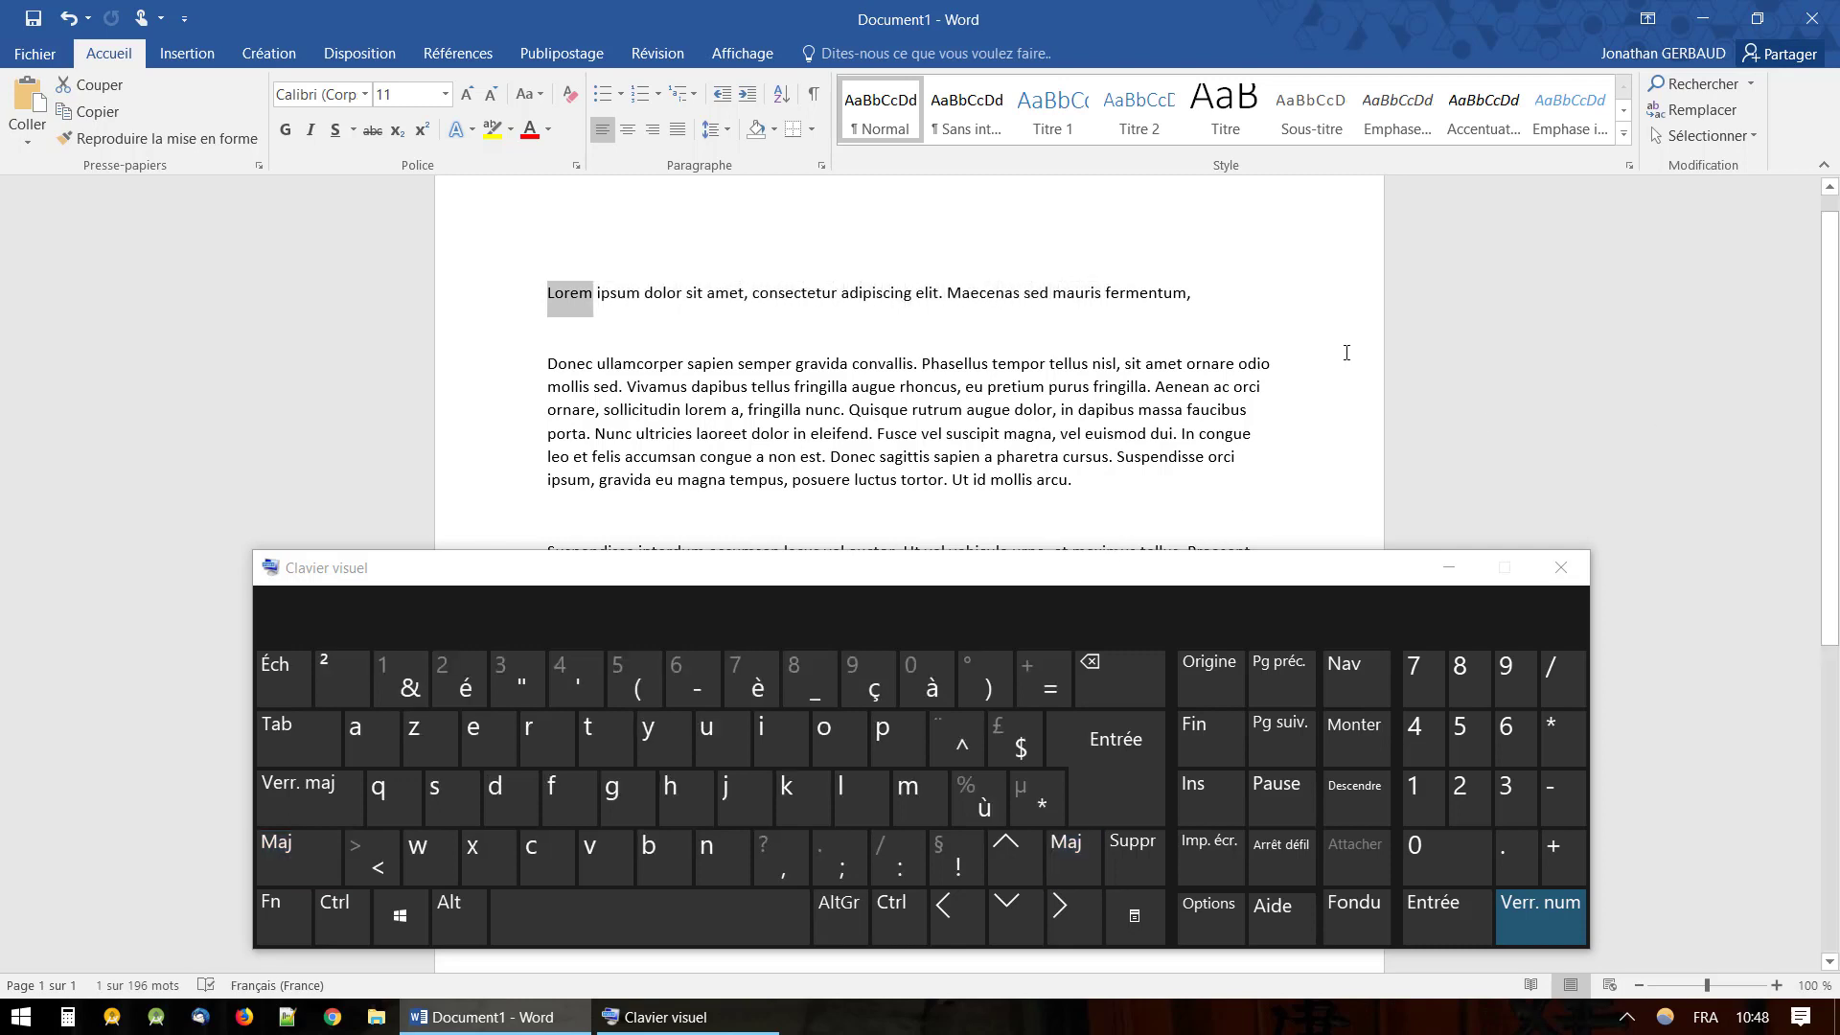
- Place the cursor after "fermentum," and extend the selection backwards character by character to just after "Lorem"
{"action": "left_click", "coordinate": [1194, 296]}
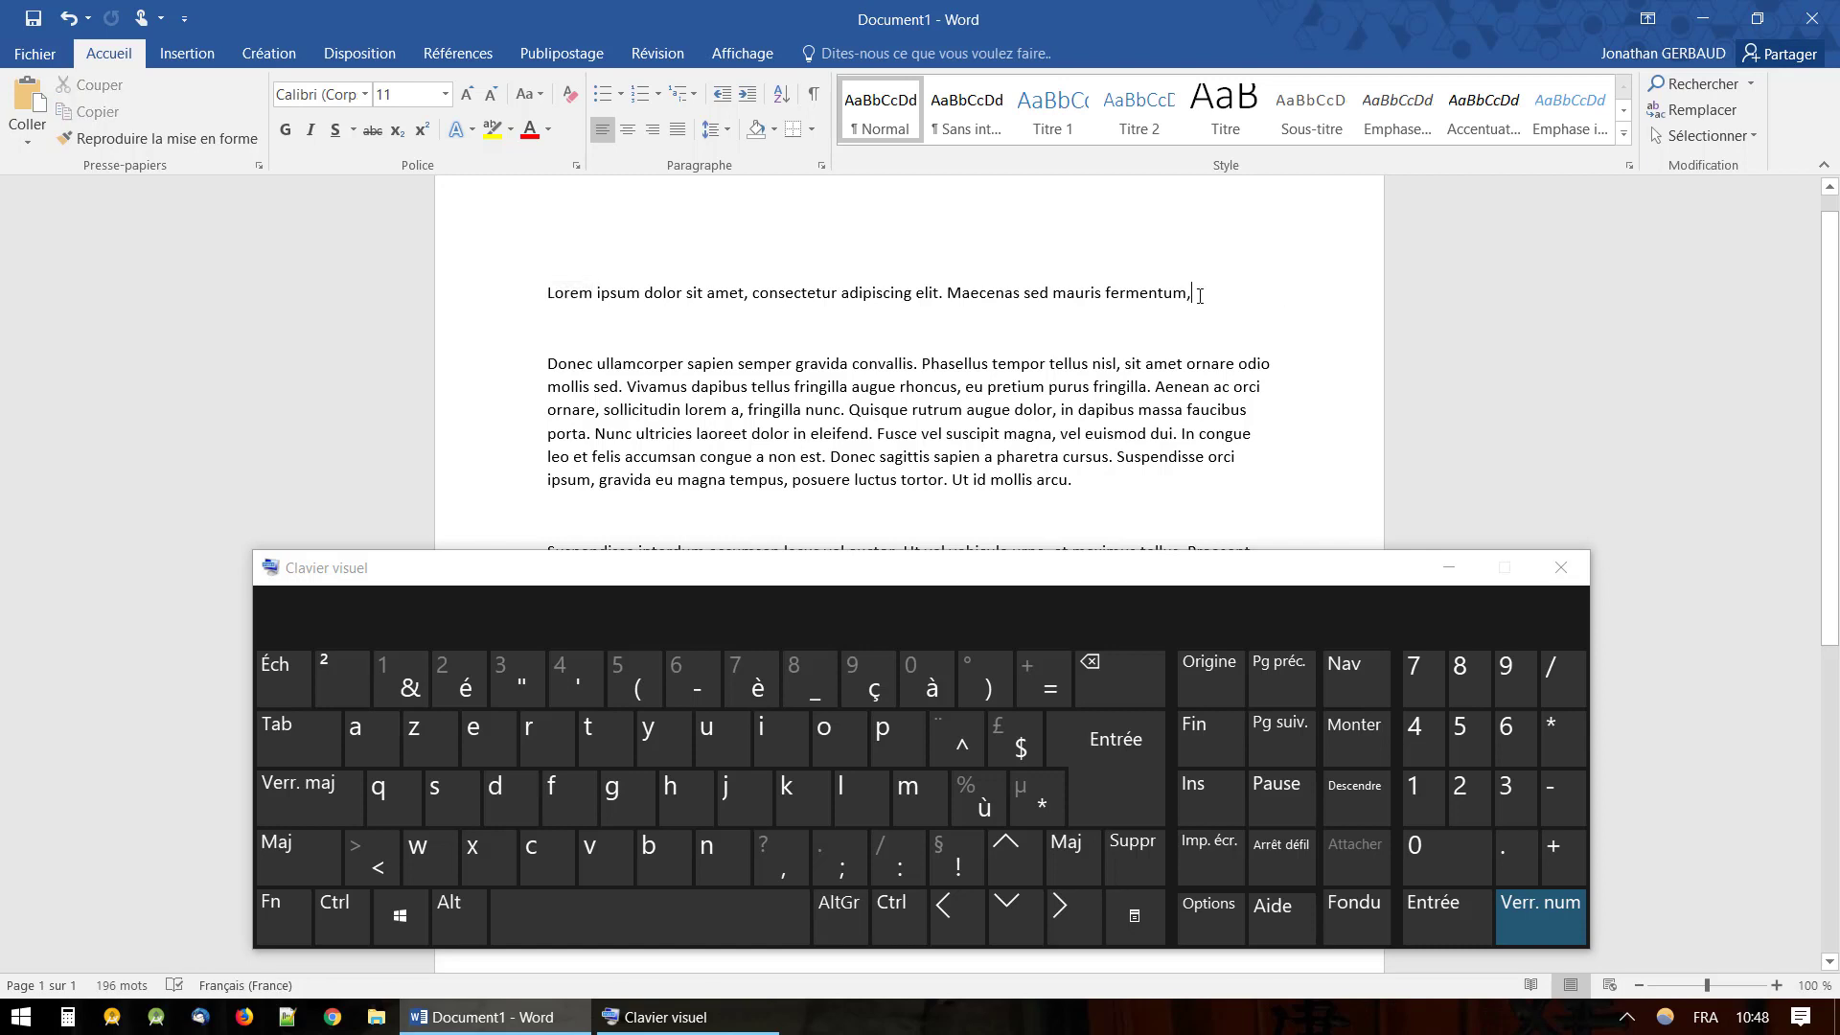
{"action": "key", "text": "shift"}
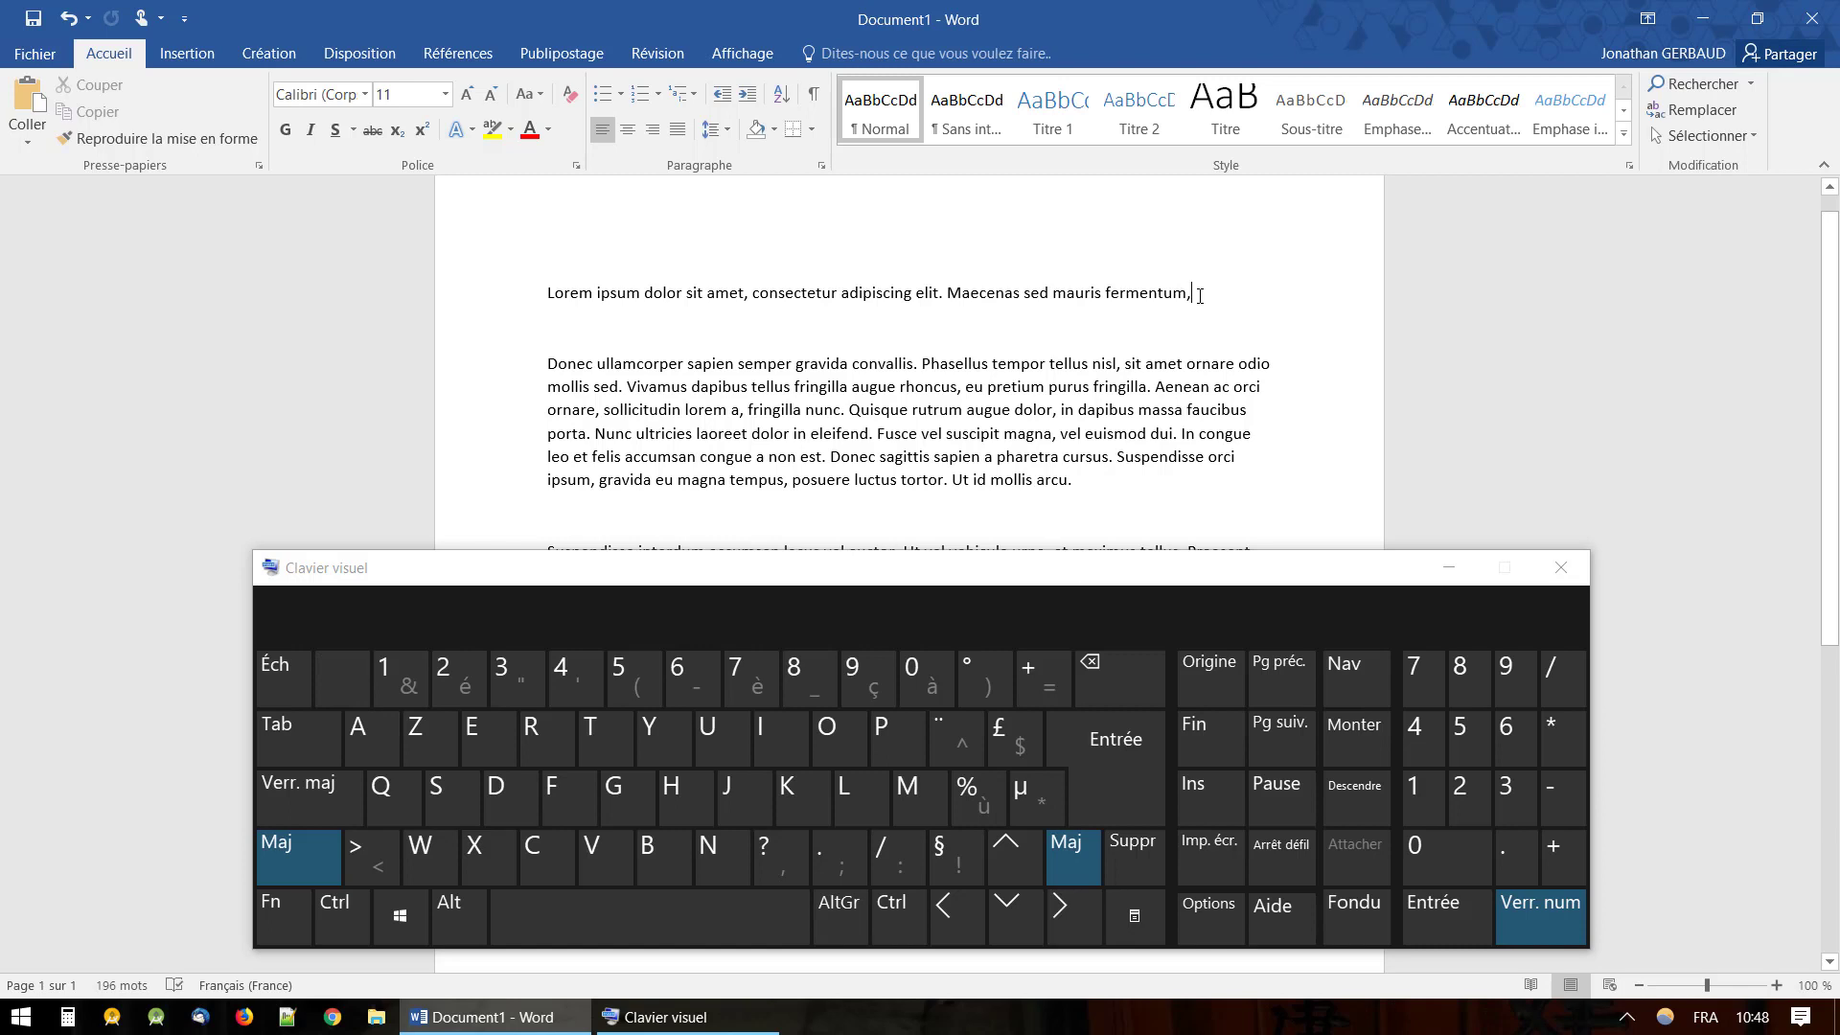
{"action": "key", "text": "shift+Left"}
{"action": "key", "text": "shift+Left"}
{"action": "key", "text": "shift+Left"}
{"action": "key", "text": "shift+Left"}
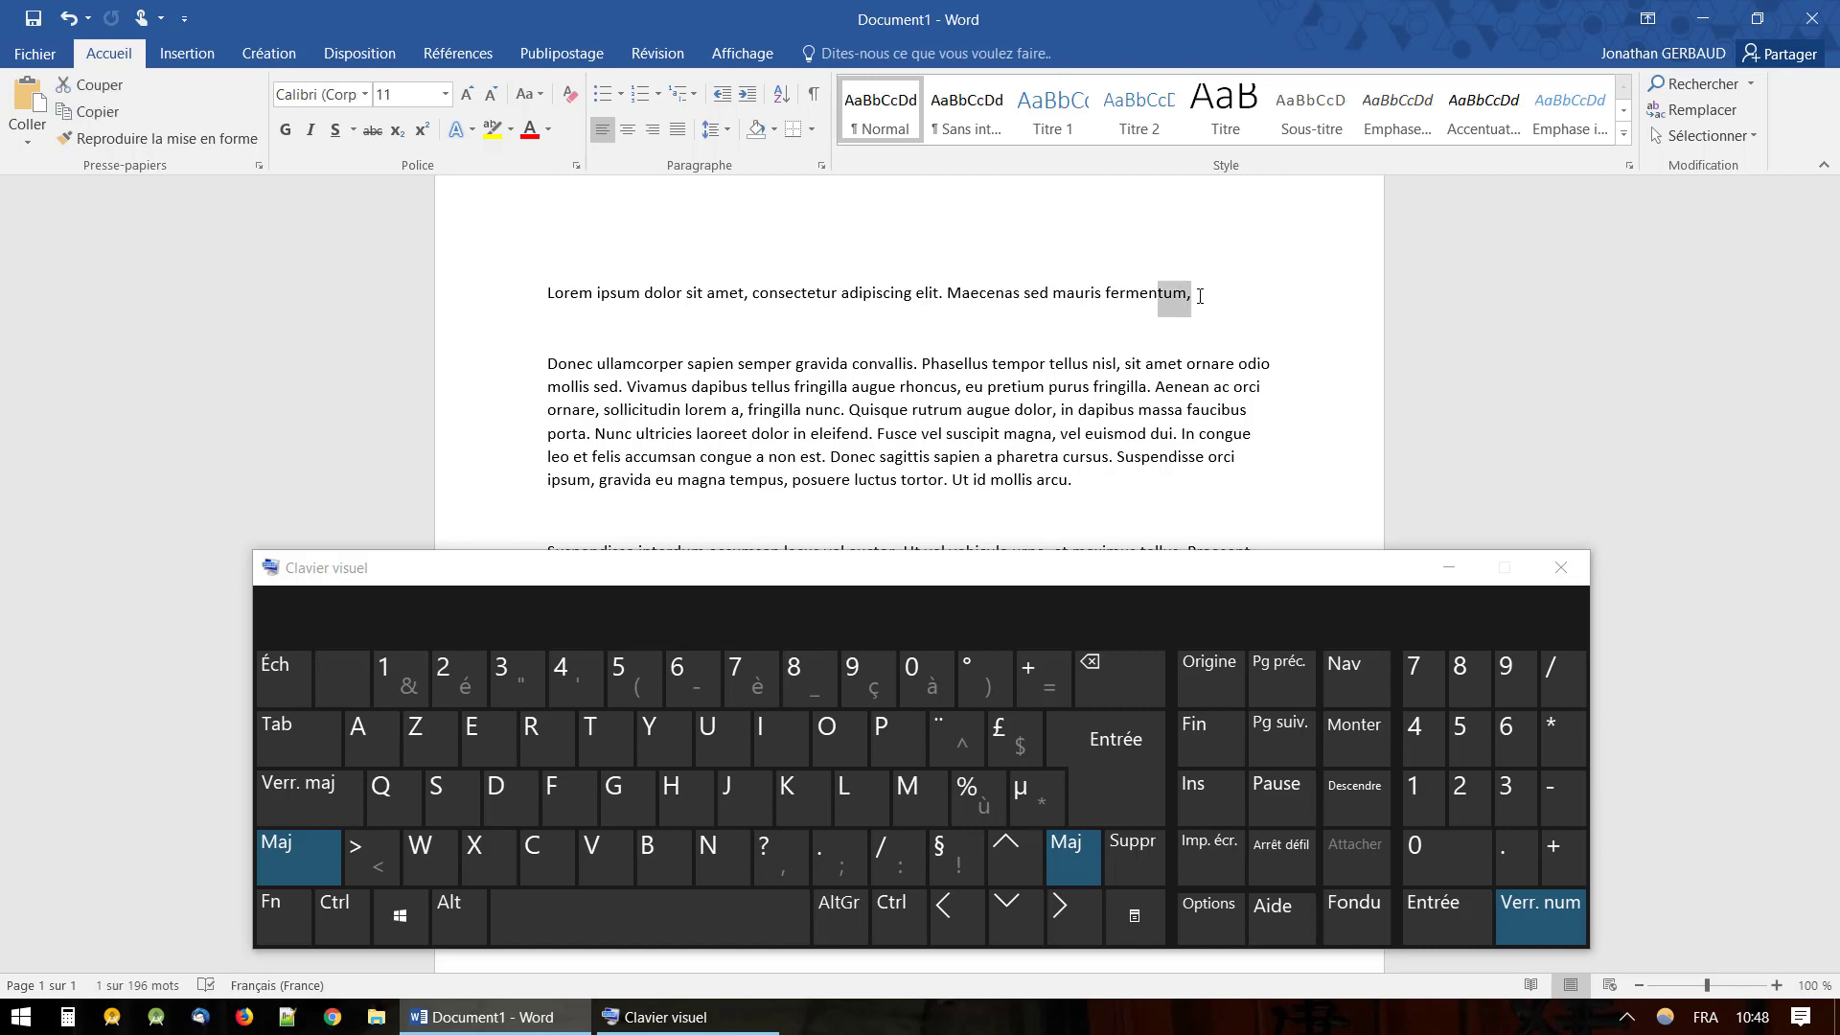
{"action": "key", "text": "shift+Left"}
{"action": "key", "text": "shift+Left"}
{"action": "key", "text": "shift+Left"}
{"action": "key", "text": "shift+Left"}
{"action": "key", "text": "shift+Left"}
{"action": "key", "text": "shift+Left"}
{"action": "key", "text": "shift+Left"}
{"action": "key", "text": "shift+Left"}
{"action": "key", "text": "shift+Left"}
{"action": "key", "text": "shift+Left"}
{"action": "key", "text": "shift+Left"}
{"action": "key", "text": "shift+Left"}
{"action": "key", "text": "shift+Left"}
{"action": "key", "text": "shift+Left"}
{"action": "key", "text": "shift+Left"}
{"action": "key", "text": "shift+Left"}
{"action": "key", "text": "shift+Left"}
{"action": "key", "text": "shift+Left"}
{"action": "key", "text": "shift+Left"}
{"action": "key", "text": "shift+Left"}
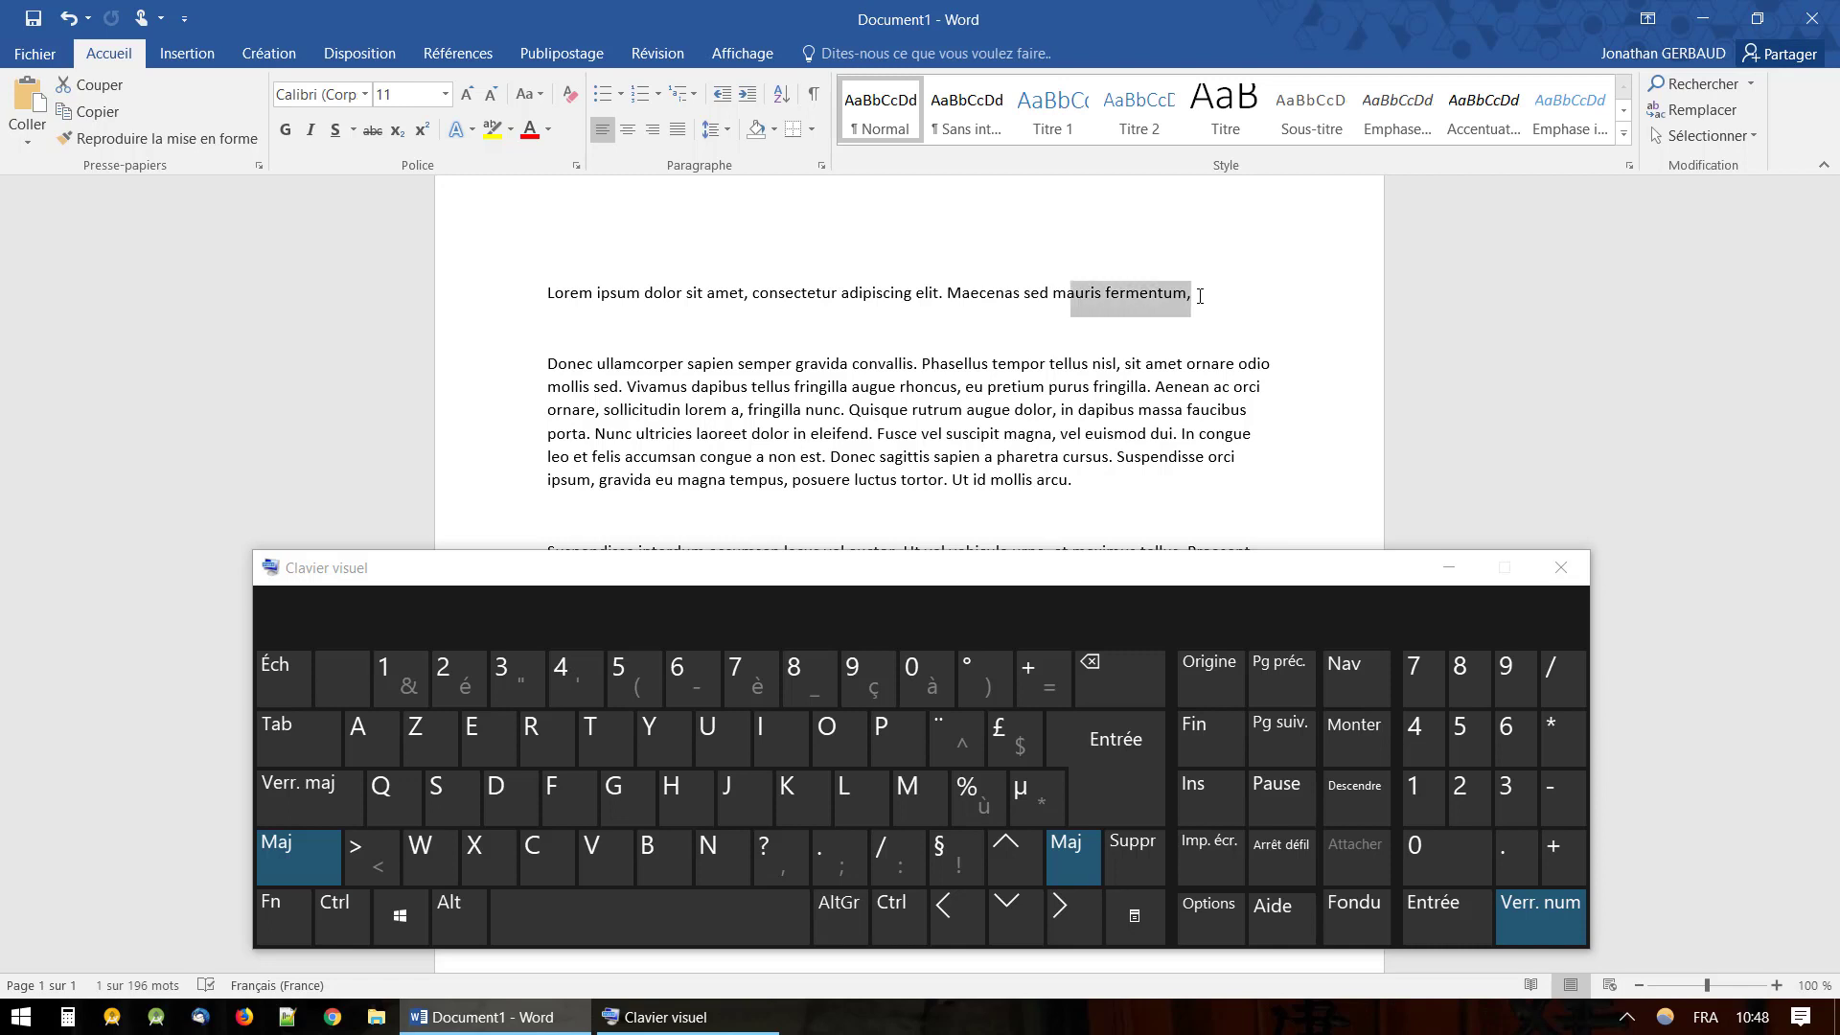
{"action": "key", "text": "shift+Left"}
{"action": "key", "text": "shift+Left"}
{"action": "key", "text": "shift+Left"}
{"action": "key", "text": "shift+Left"}
{"action": "key", "text": "shift+Left"}
{"action": "key", "text": "shift+Left"}
{"action": "key", "text": "shift+Left"}
{"action": "key", "text": "shift+Left"}
{"action": "key", "text": "shift+Left"}
{"action": "key", "text": "shift+Left"}
{"action": "key", "text": "shift+Left"}
{"action": "key", "text": "shift+Left"}
{"action": "key", "text": "shift+Left"}
{"action": "key", "text": "shift+Left"}
{"action": "key", "text": "shift+Left"}
{"action": "key", "text": "shift+Left"}
{"action": "key", "text": "shift+Left"}
{"action": "key", "text": "shift+Left"}
{"action": "key", "text": "shift+Left"}
{"action": "key", "text": "shift+Left"}
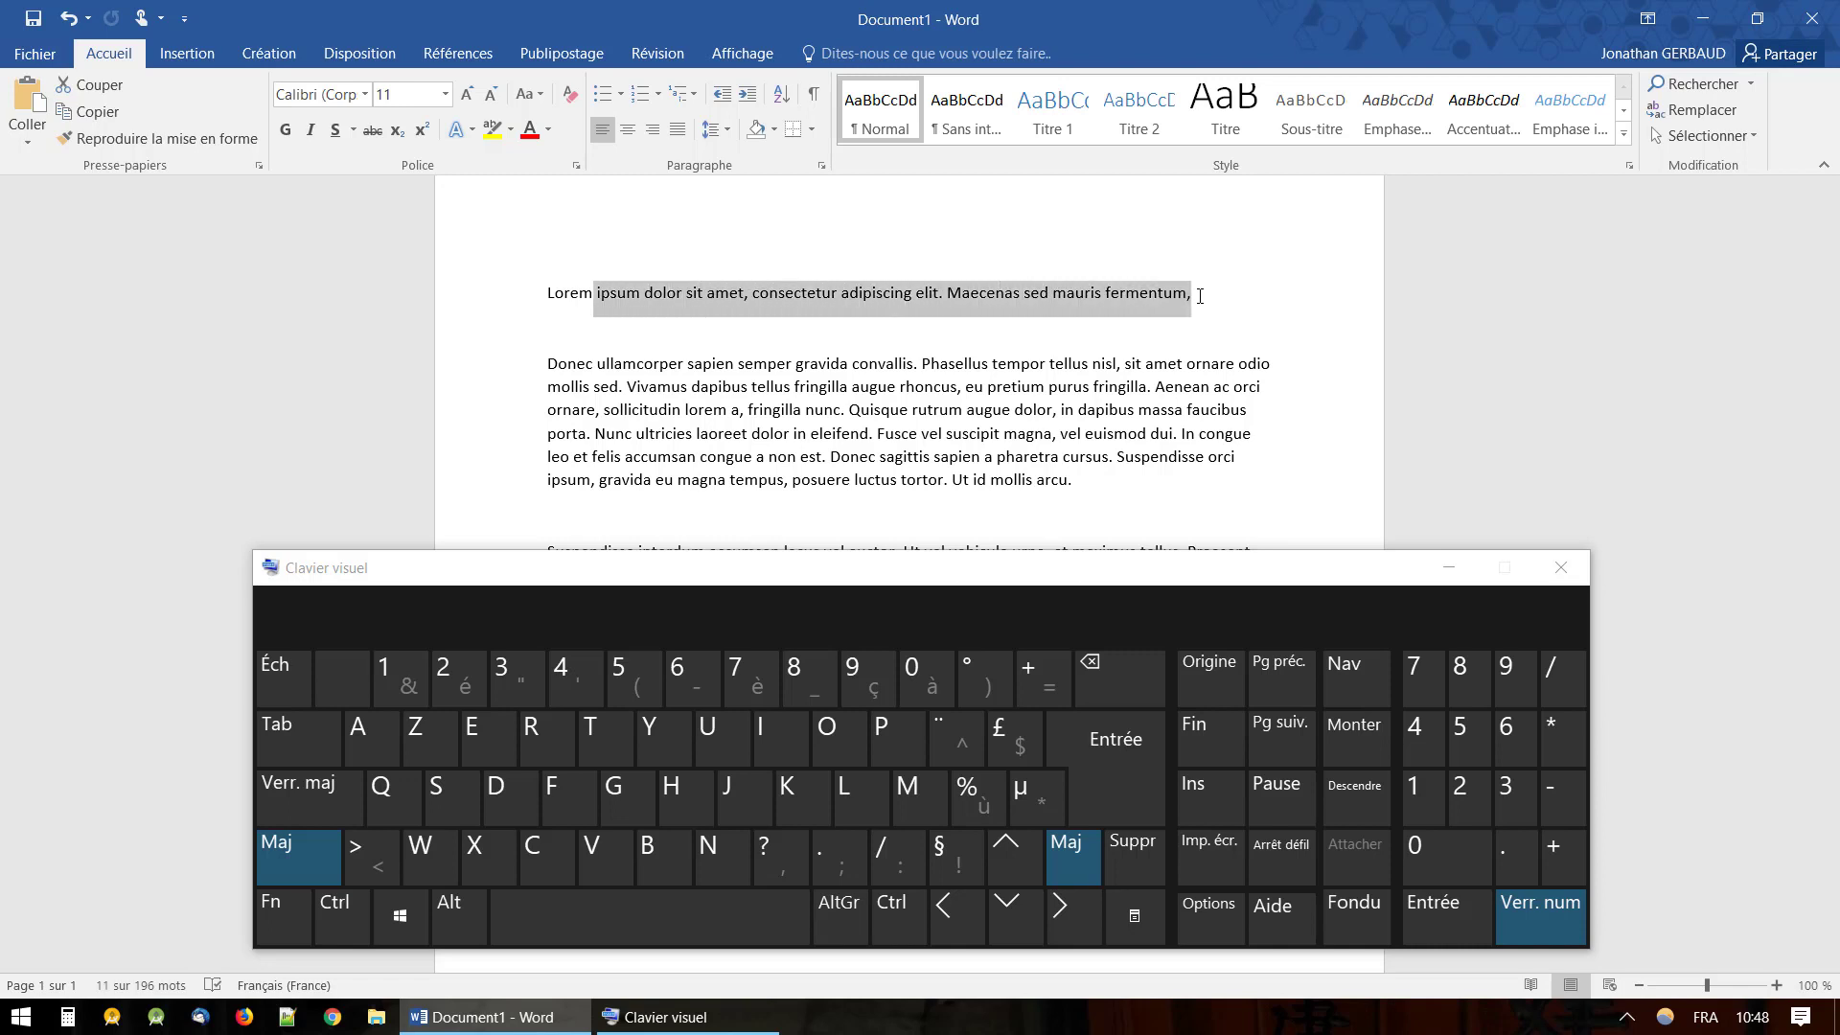
- Shrink the backward selection character by character from just after "Lorem" until only "is fermentum," stays selected
{"action": "key", "text": "shift+Right"}
{"action": "key", "text": "shift+Right"}
{"action": "key", "text": "shift+Right"}
{"action": "key", "text": "shift+Right"}
{"action": "key", "text": "shift+Right"}
{"action": "key", "text": "shift+Right"}
{"action": "key", "text": "shift+Right"}
{"action": "key", "text": "shift+Right"}
{"action": "key", "text": "shift+Right"}
{"action": "key", "text": "shift+Right"}
{"action": "key", "text": "shift+Right"}
{"action": "key", "text": "shift+Right"}
{"action": "key", "text": "shift+Right"}
{"action": "key", "text": "shift+Right"}
{"action": "key", "text": "shift+Right"}
{"action": "key", "text": "shift+Right"}
{"action": "key", "text": "shift+Right"}
{"action": "key", "text": "shift+Right"}
{"action": "key", "text": "shift+Right"}
{"action": "key", "text": "shift+Right"}
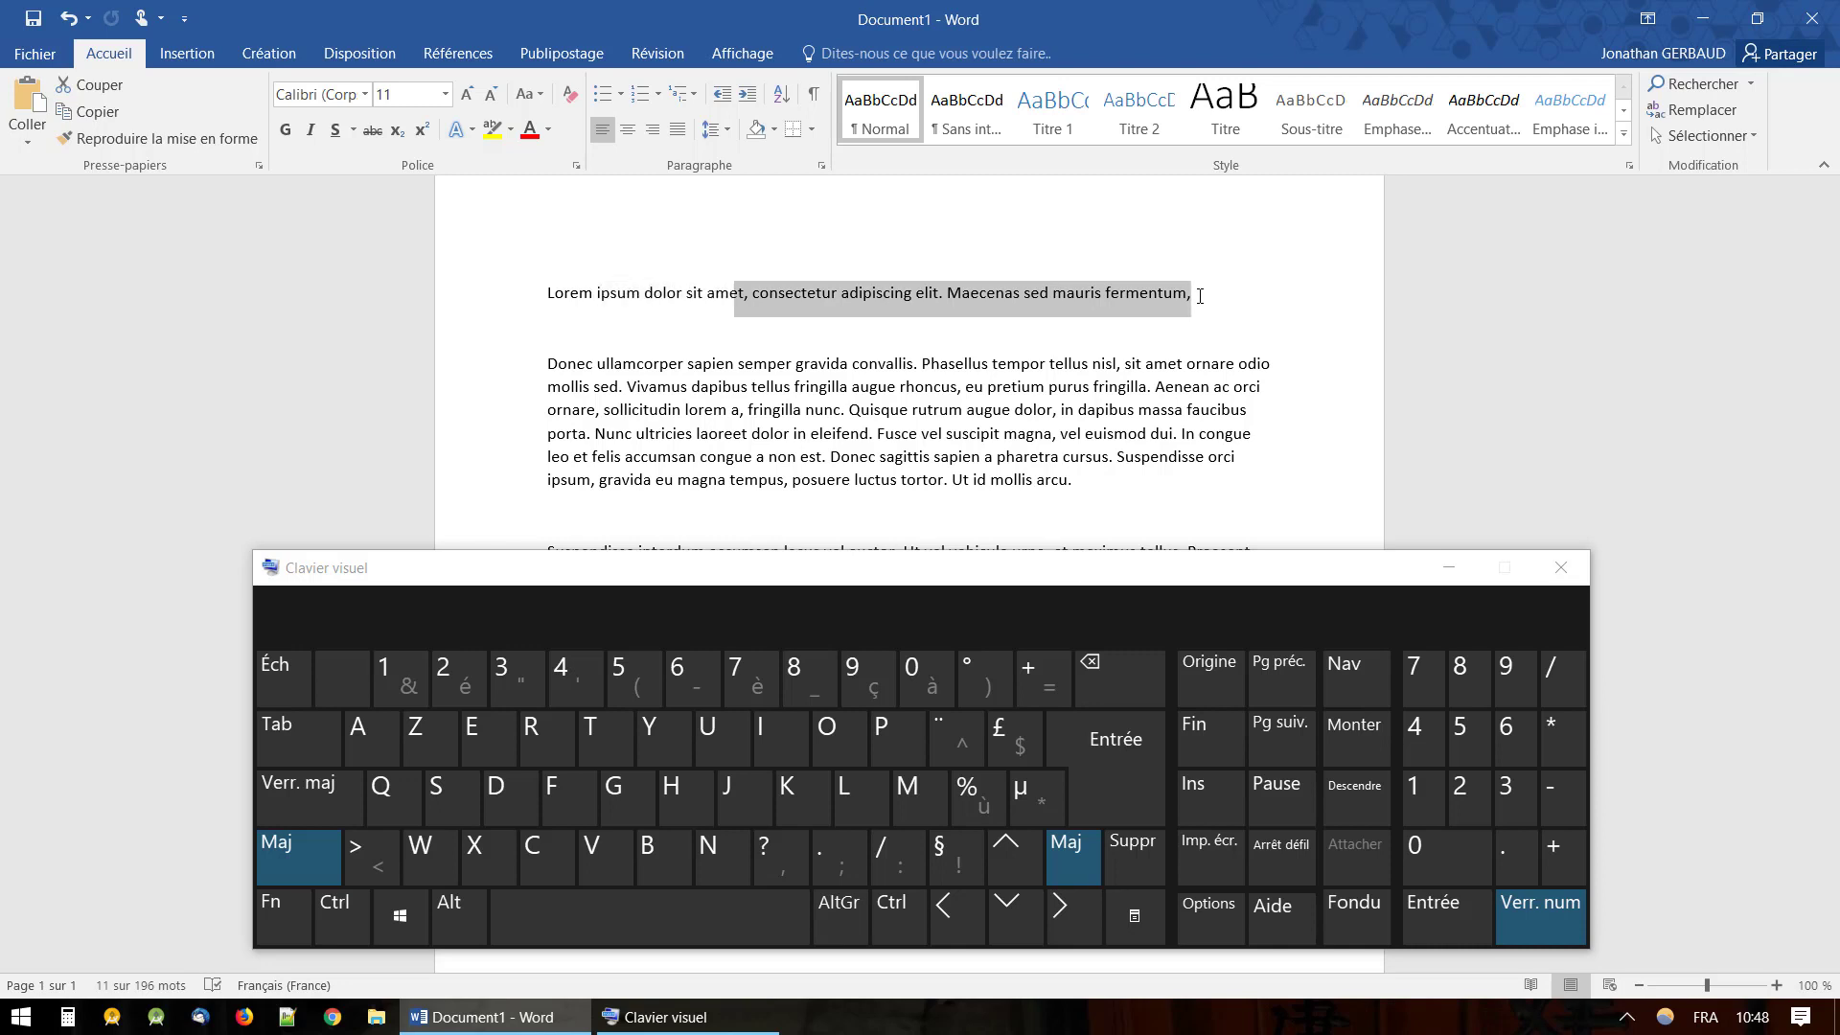
{"action": "key", "text": "shift+Right"}
{"action": "key", "text": "shift+Right"}
{"action": "key", "text": "shift+Right"}
{"action": "key", "text": "shift+Right"}
{"action": "key", "text": "shift+Right"}
{"action": "key", "text": "shift+Right"}
{"action": "key", "text": "shift+Right"}
{"action": "key", "text": "shift+Right"}
{"action": "key", "text": "shift+Right"}
{"action": "key", "text": "shift+Right"}
{"action": "key", "text": "shift+Right"}
{"action": "key", "text": "shift+Right"}
{"action": "key", "text": "shift+Right"}
{"action": "key", "text": "shift+Right"}
{"action": "key", "text": "shift+Right"}
{"action": "key", "text": "shift+Right"}
{"action": "key", "text": "shift+Right"}
{"action": "key", "text": "shift+Right"}
{"action": "key", "text": "shift+Right"}
{"action": "key", "text": "shift+Right"}
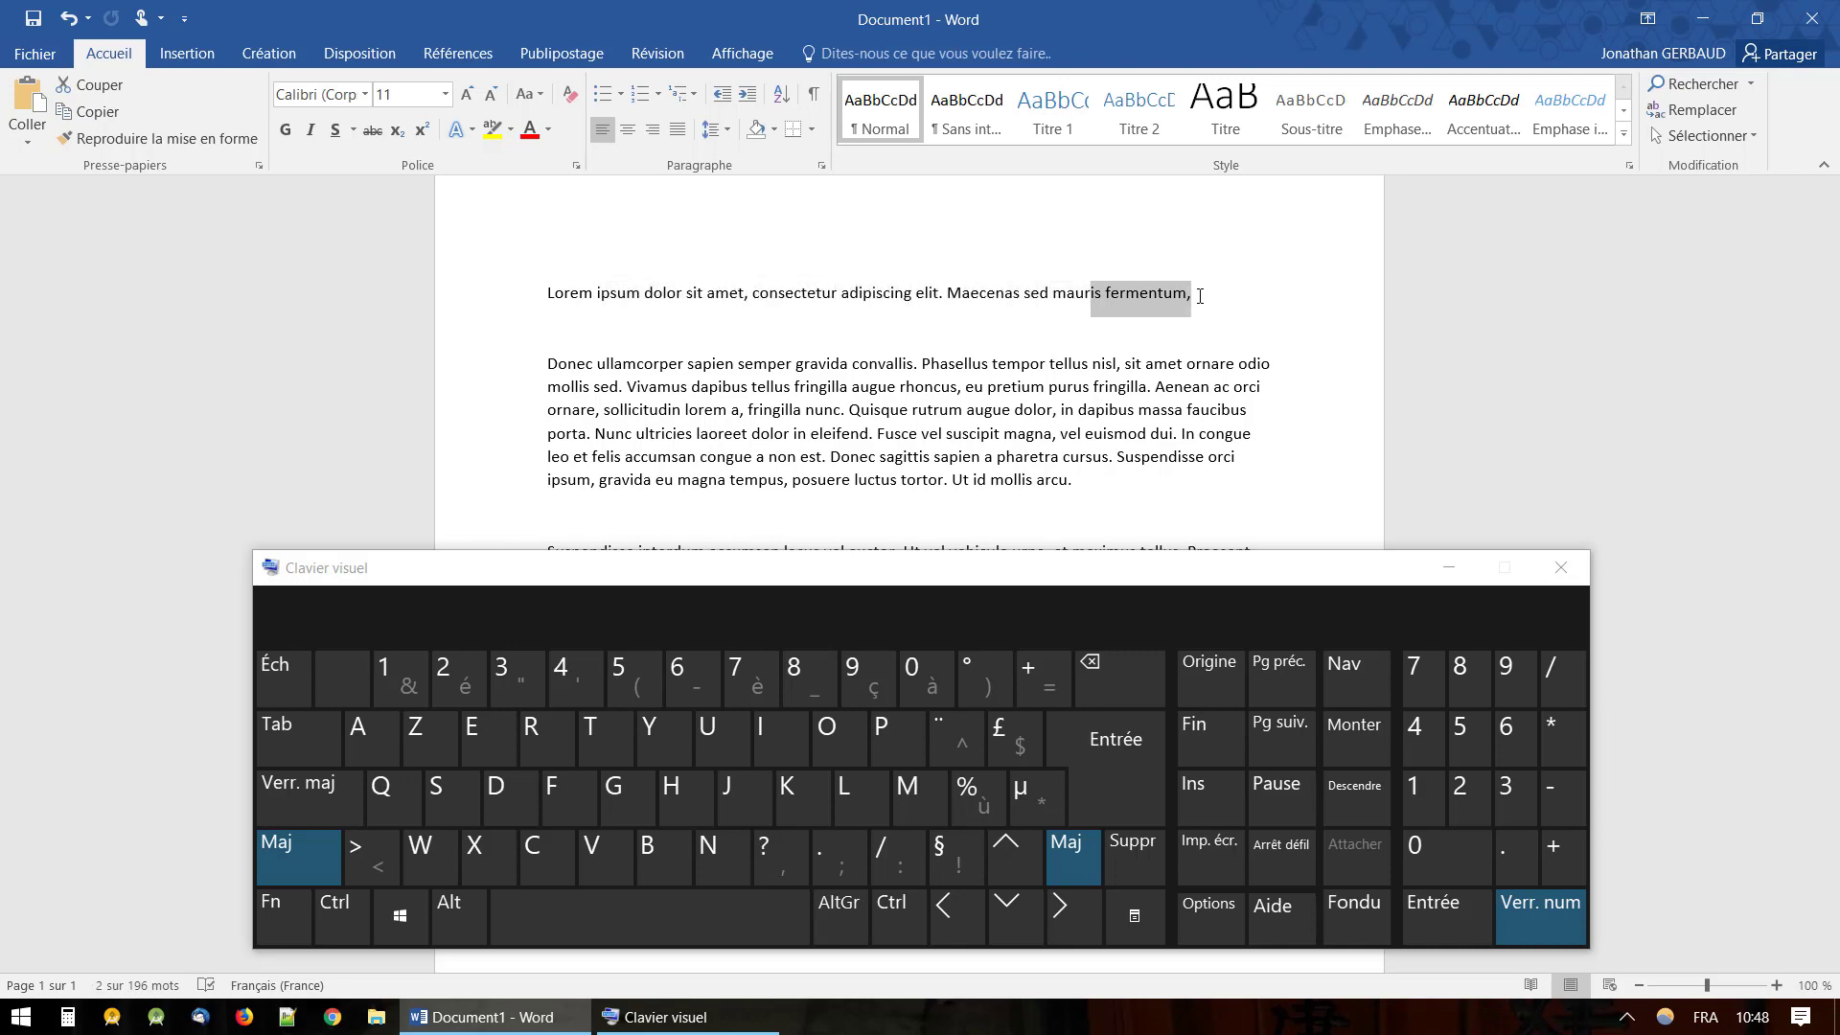
- Place the cursor before "Lorem" and extend the selection character by character through "Lorem ipsum"
{"action": "left_click", "coordinate": [552, 292]}
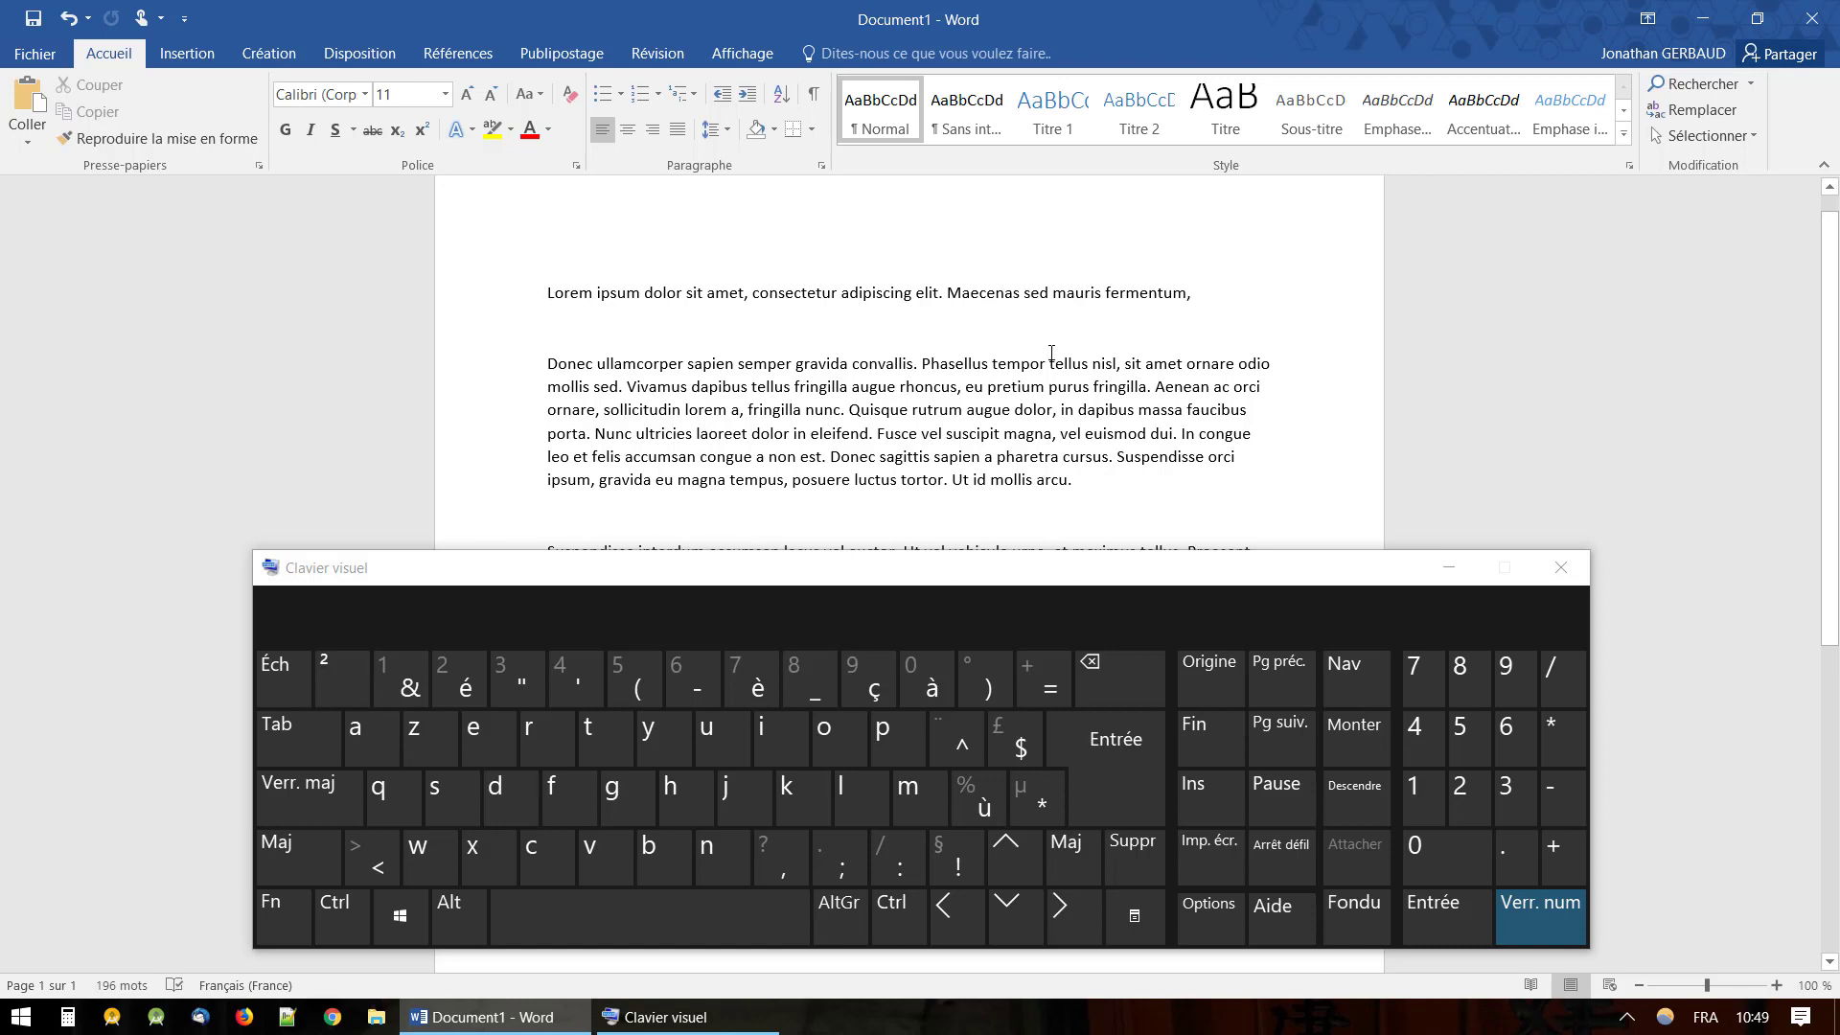
{"action": "key", "text": "shift"}
{"action": "key", "text": "shift"}
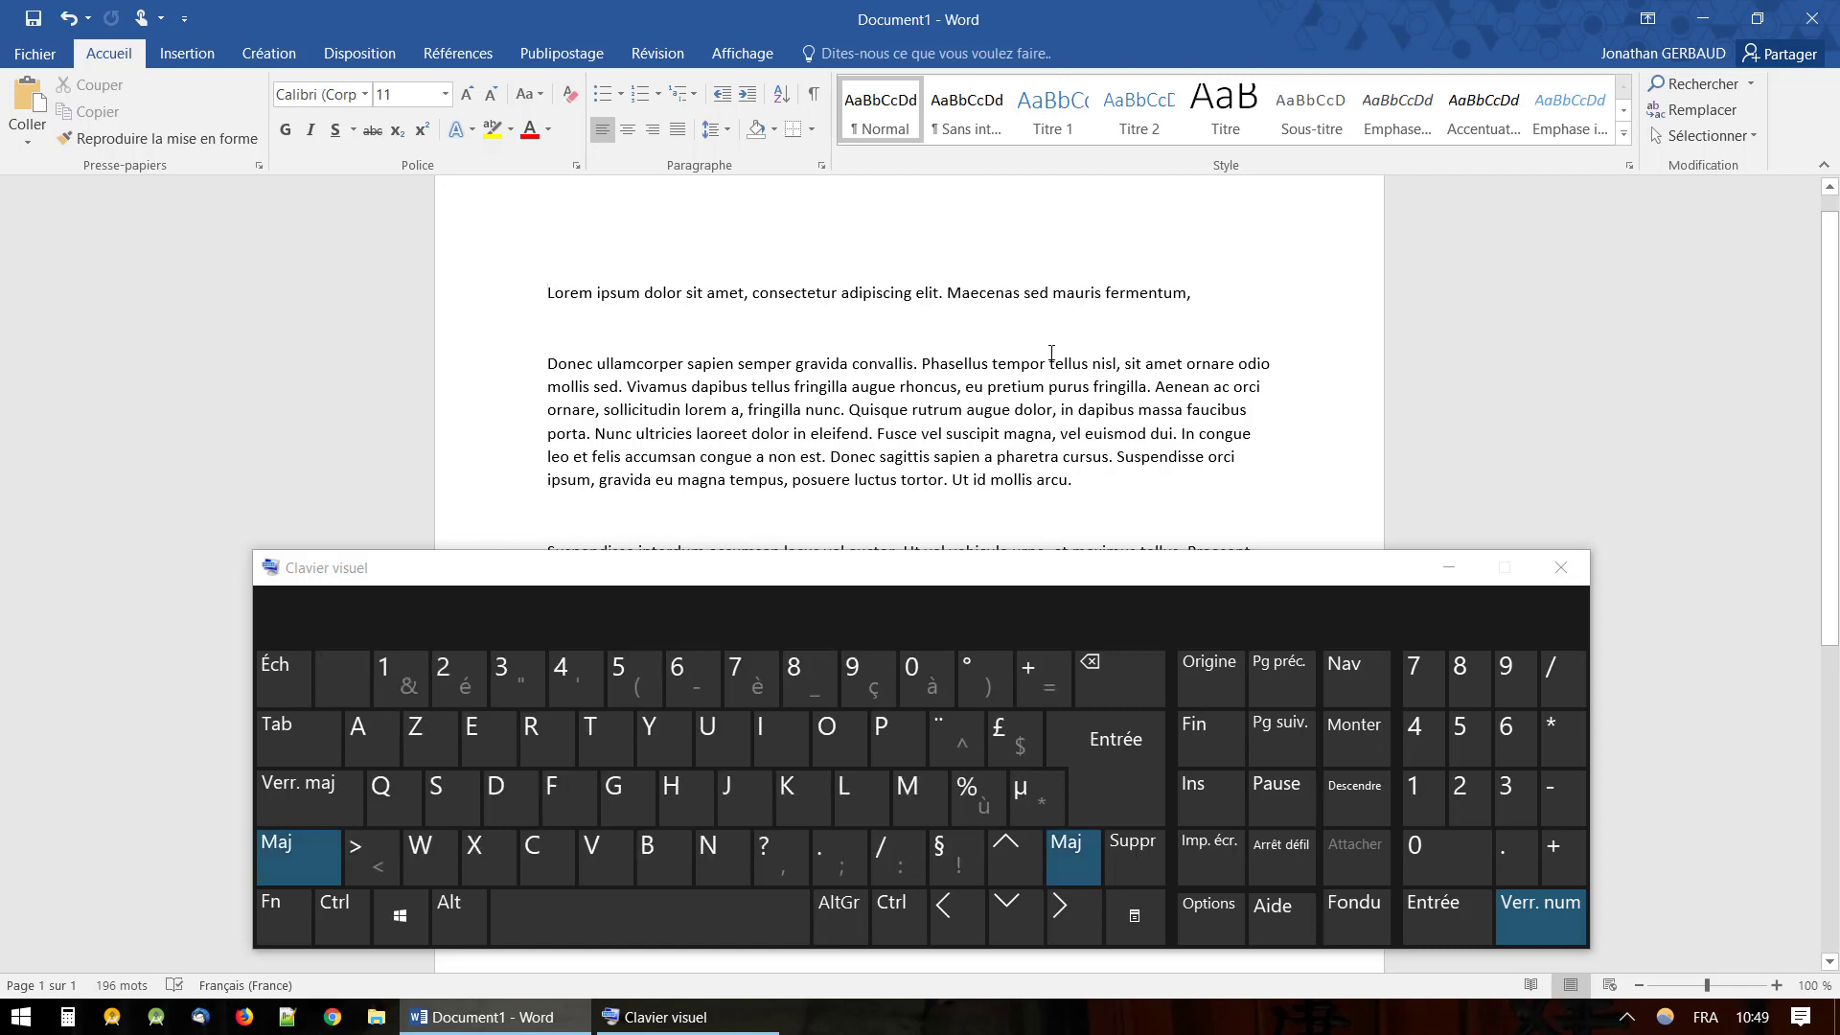
{"action": "key", "text": "shift+Right"}
{"action": "key", "text": "shift+Right"}
{"action": "key", "text": "shift+Right"}
{"action": "key", "text": "shift+Right"}
{"action": "key", "text": "shift+Right"}
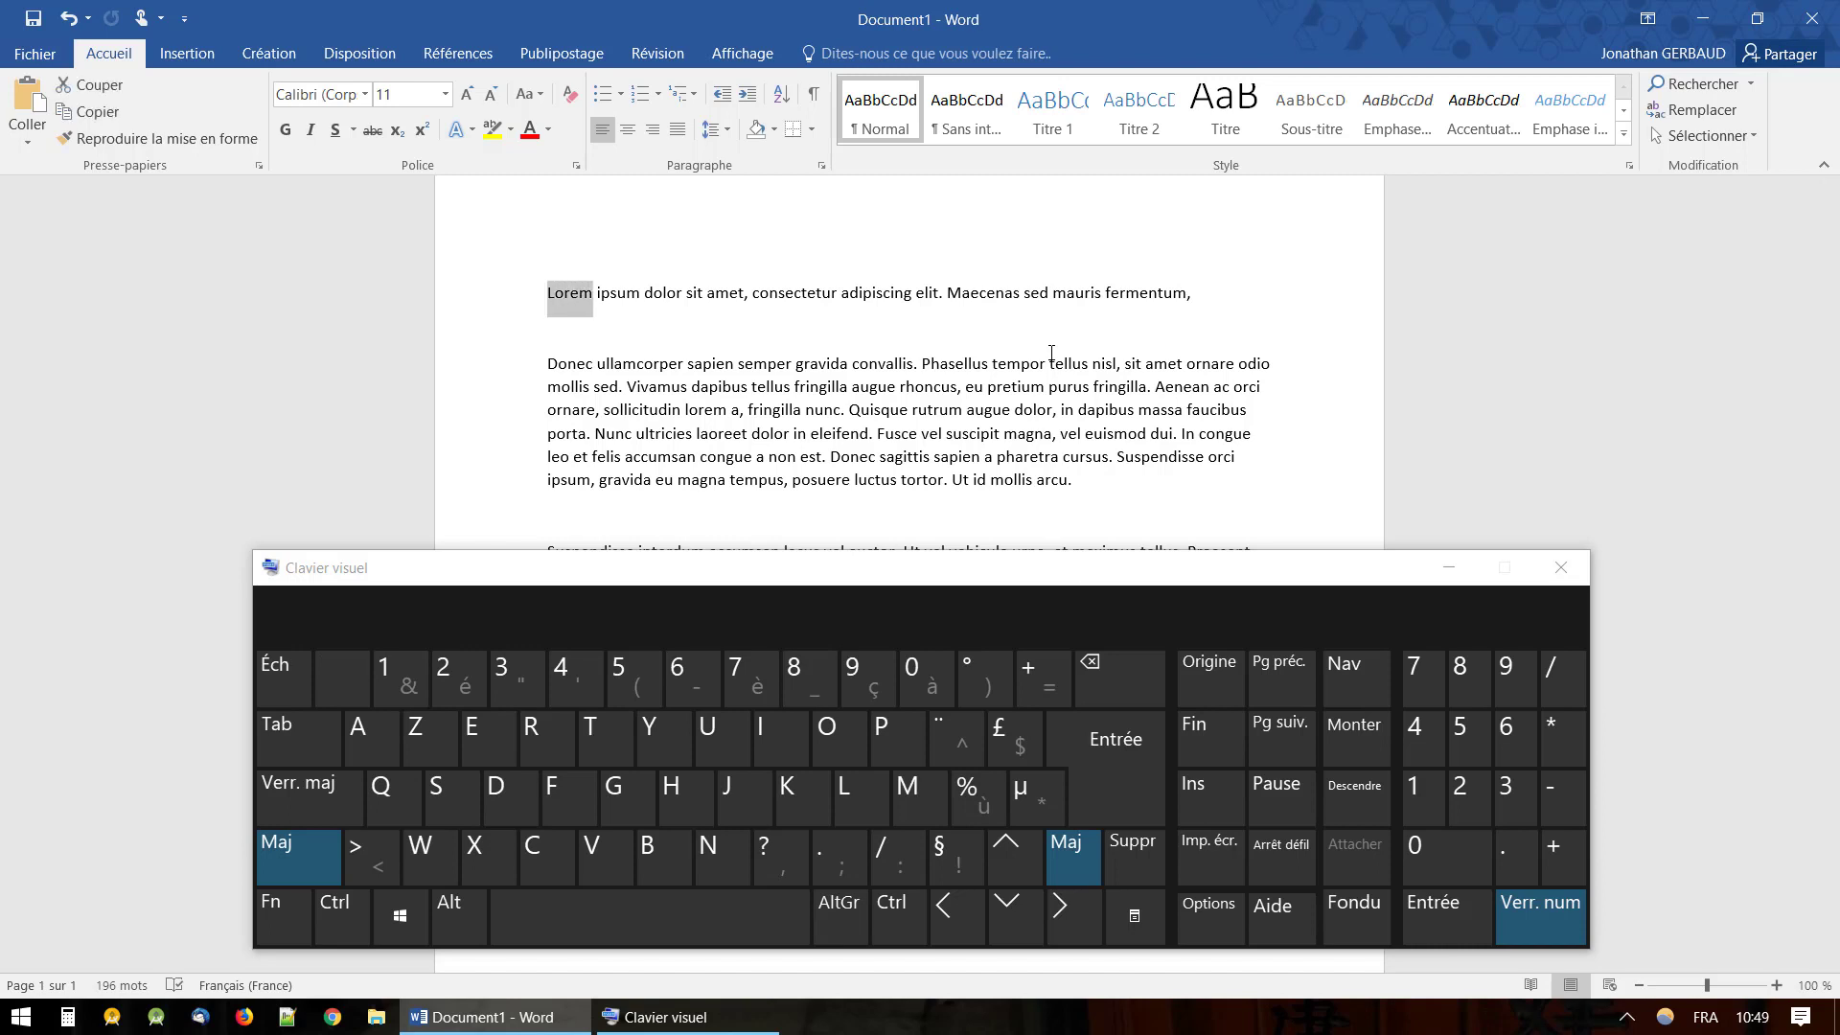
{"action": "key", "text": "shift+Right"}
{"action": "key", "text": "shift+Right"}
{"action": "key", "text": "shift+Right"}
{"action": "key", "text": "shift+Right"}
{"action": "key", "text": "shift+Right"}
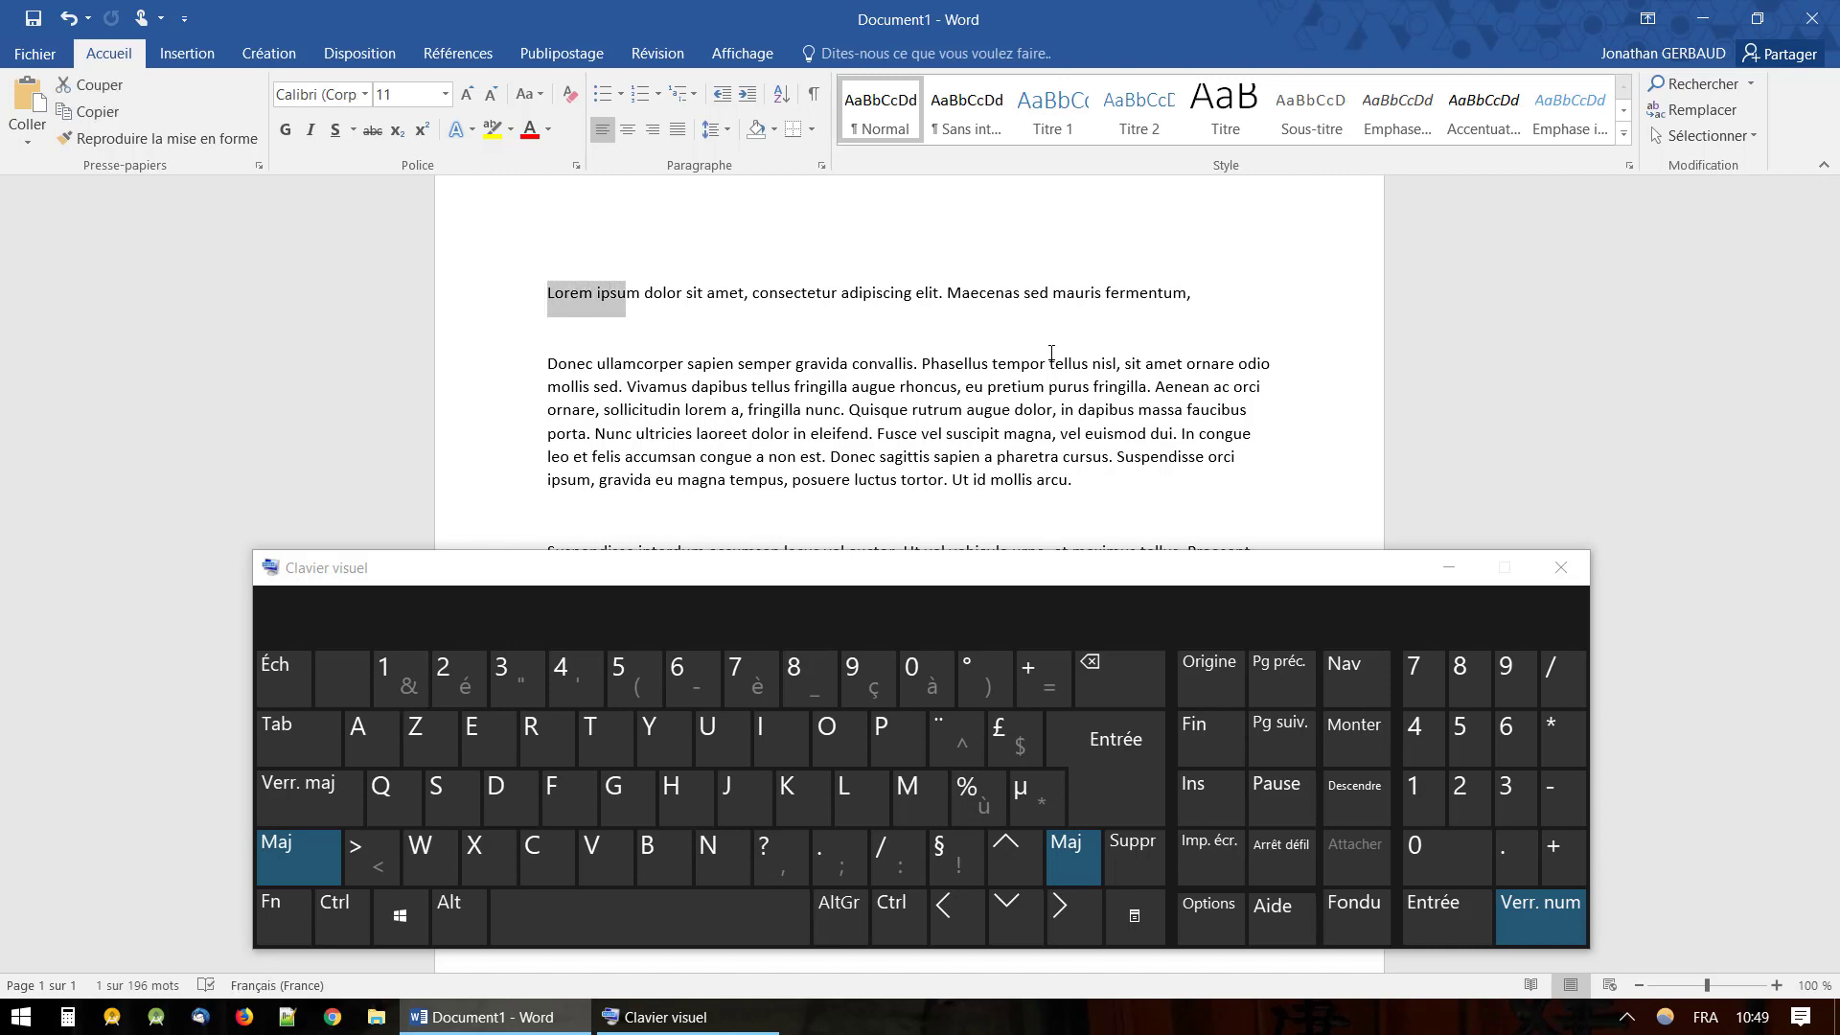
{"action": "key", "text": "shift+Right"}
- Extend the selection downwards line by line to "ipsum, gravid" in the second paragraph's last line
{"action": "key", "text": "shift+Down"}
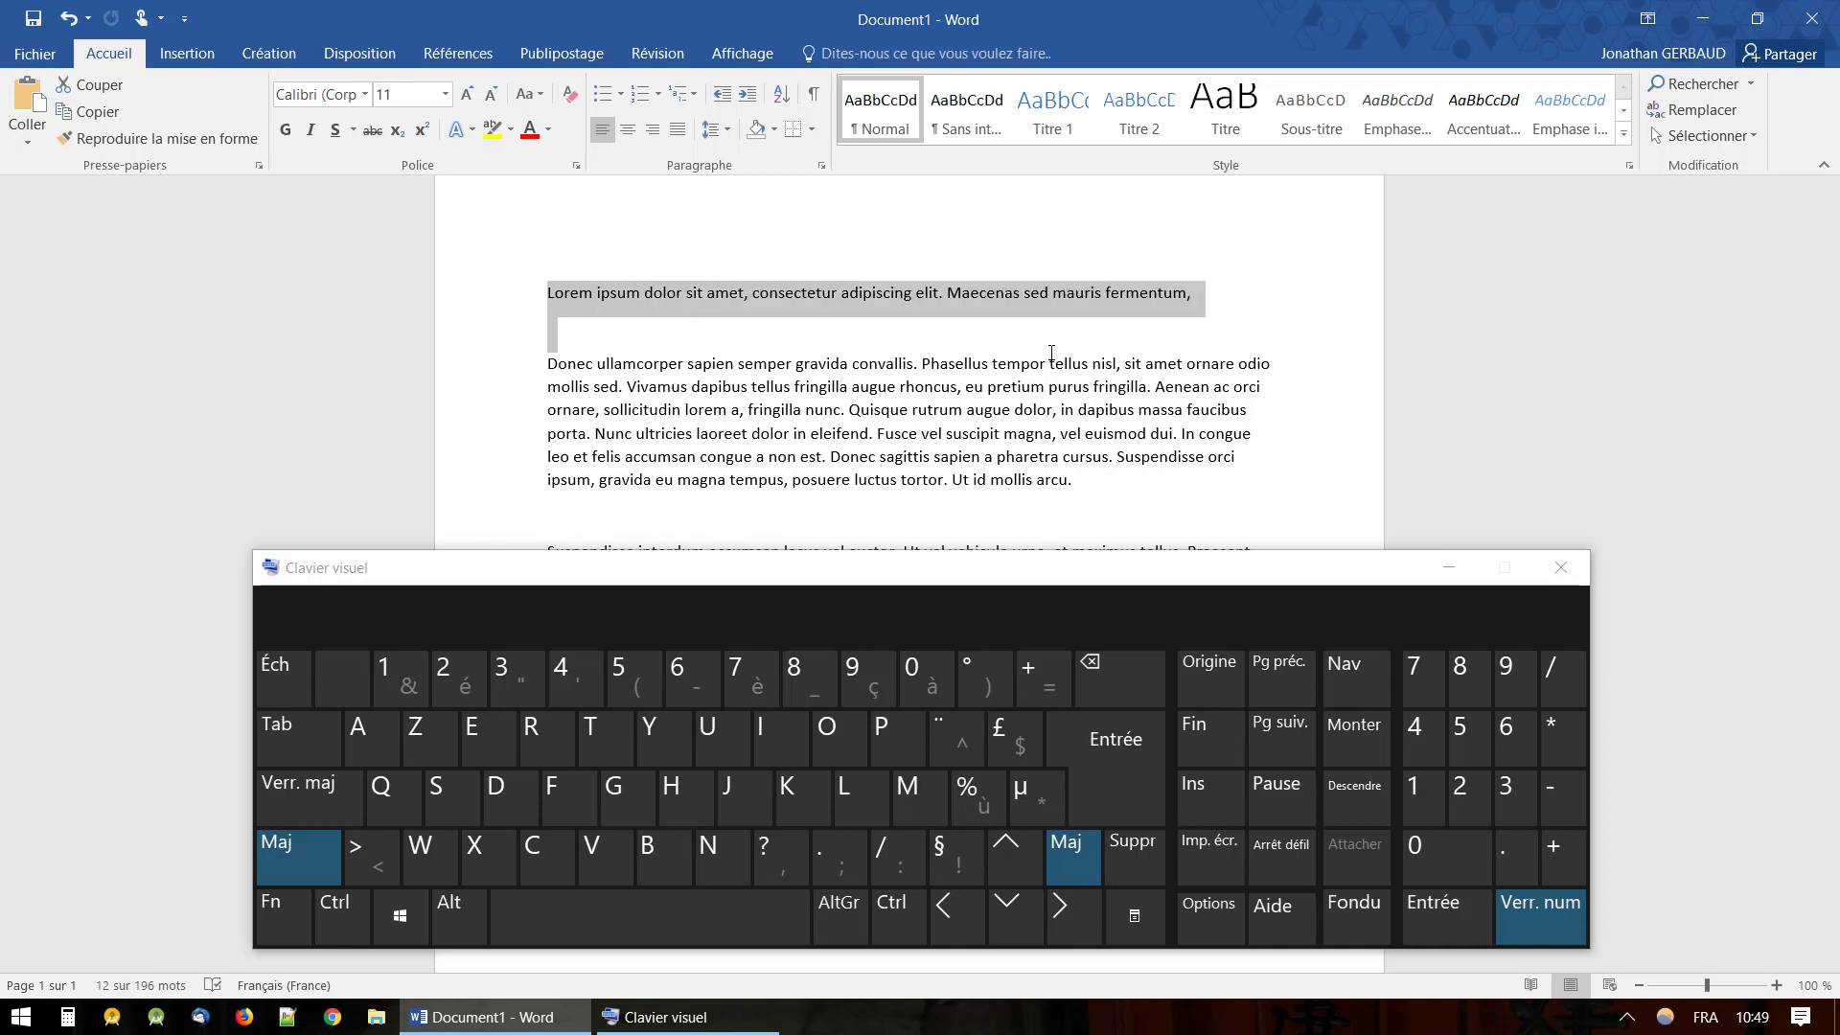
{"action": "key", "text": "shift+Down"}
{"action": "key", "text": "shift+Down"}
{"action": "key", "text": "shift+Down"}
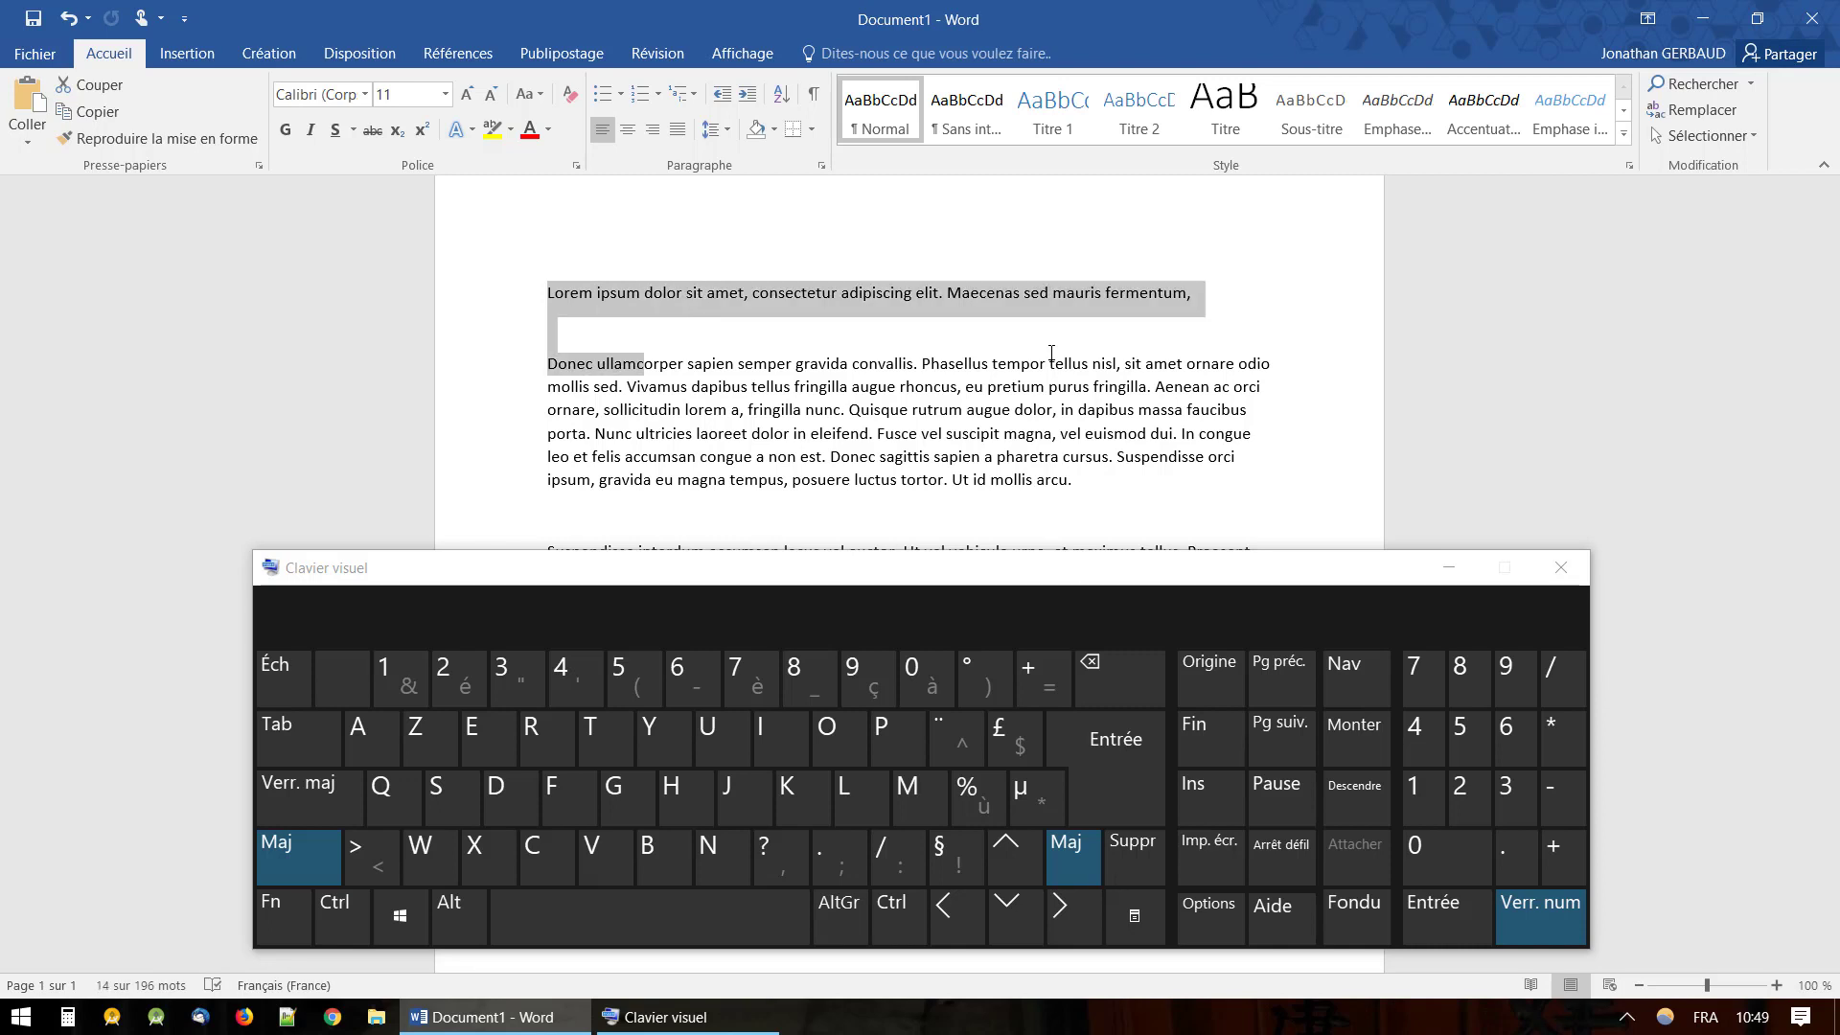
{"action": "key", "text": "shift+Down"}
{"action": "key", "text": "shift+Down"}
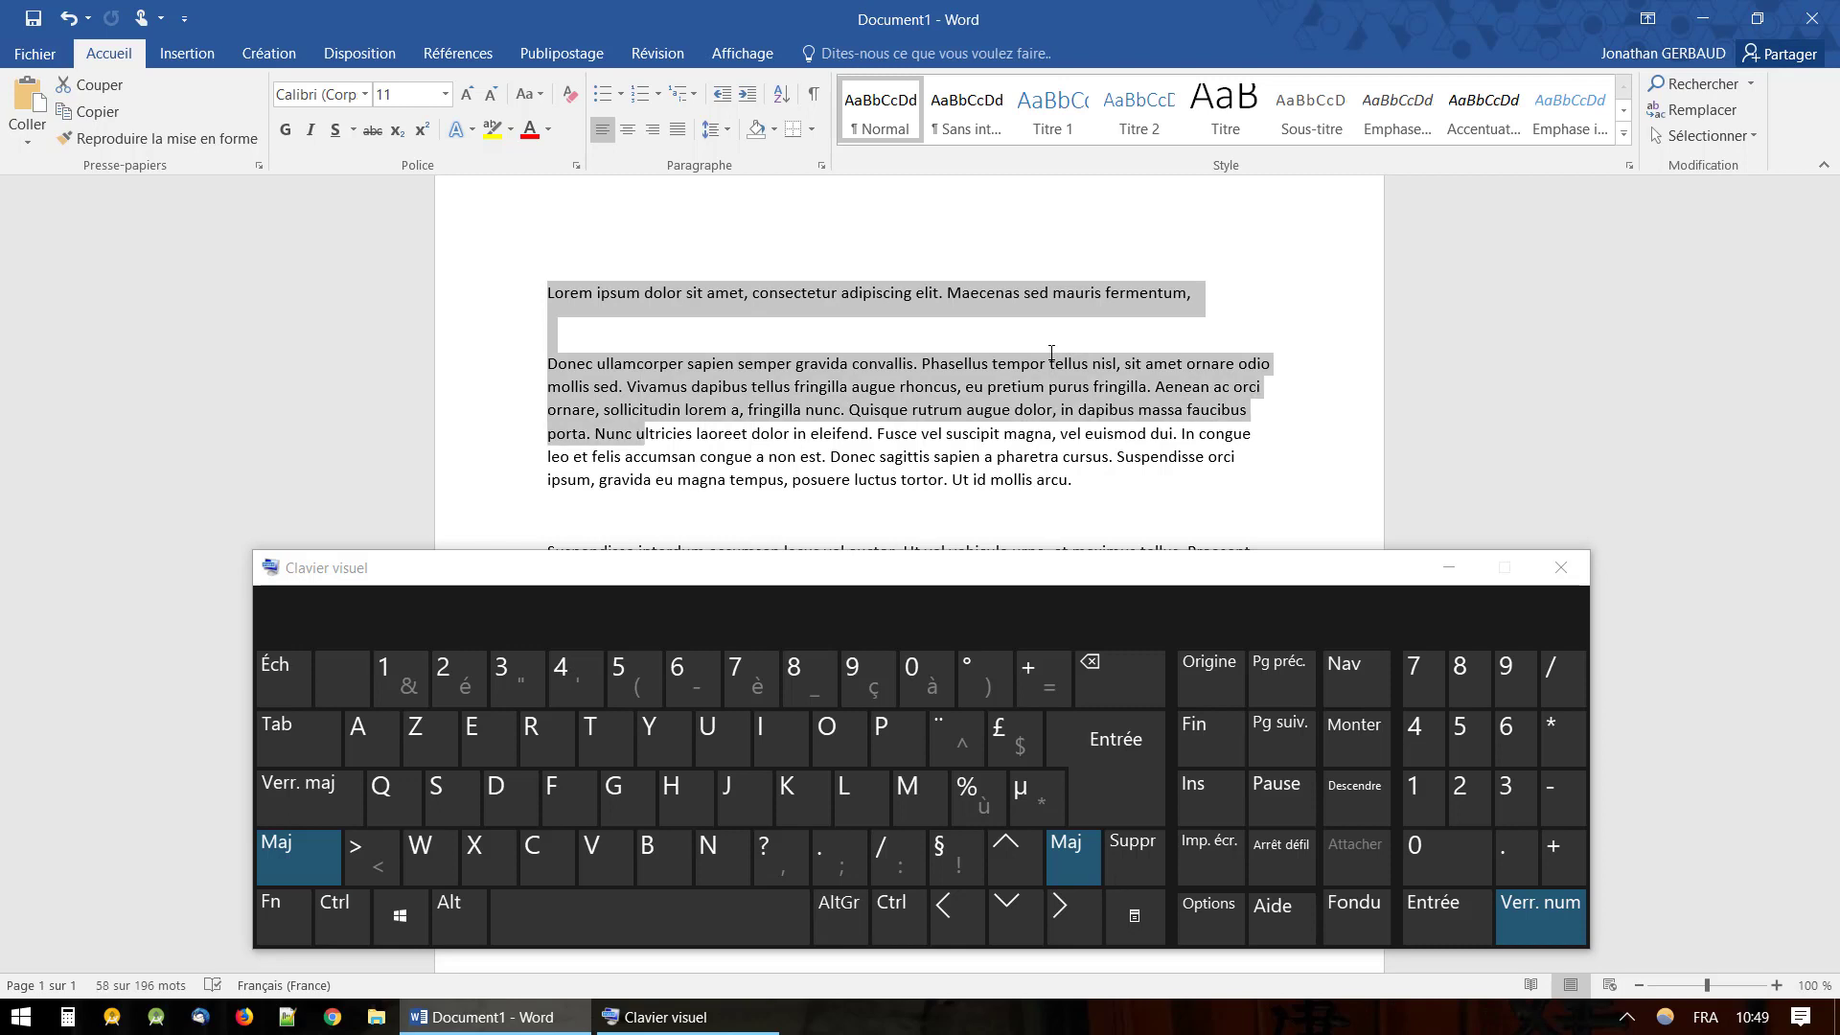
{"action": "key", "text": "shift+Down"}
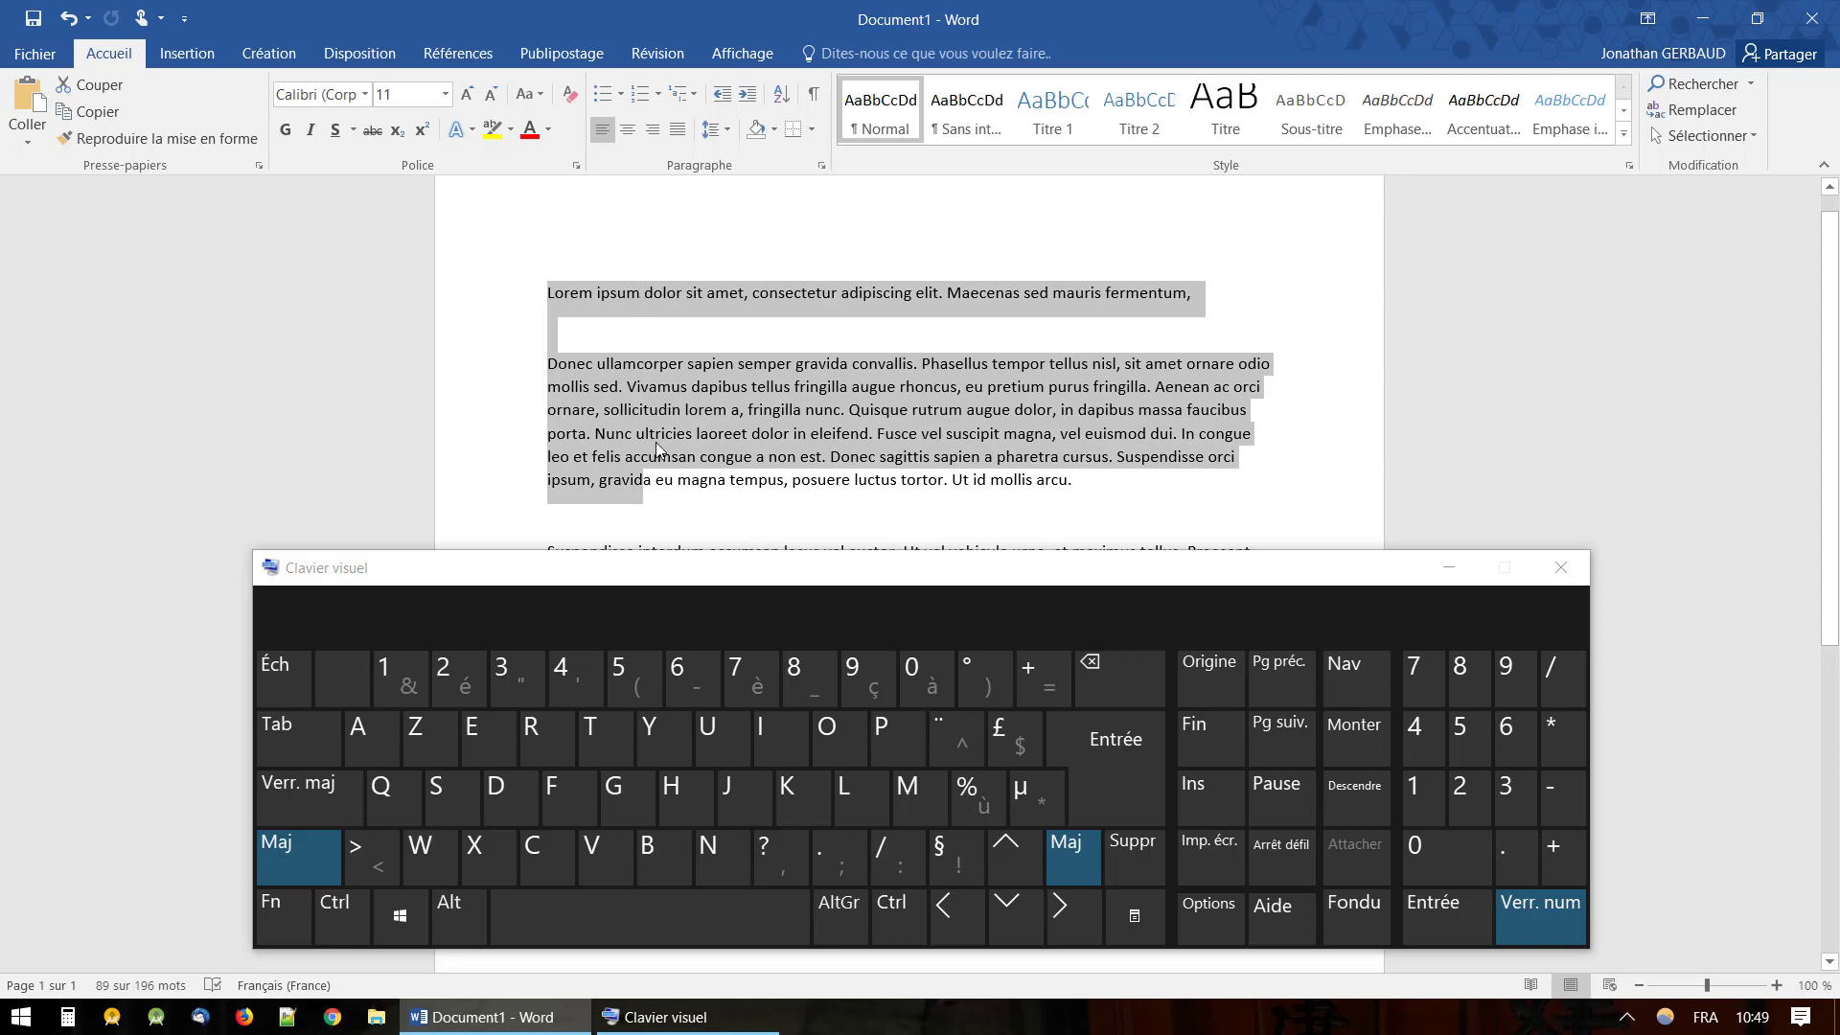
- Extend the selection character by character to the end of the second paragraph, after "mollis arcu."
{"action": "key", "text": "shift+Right"}
{"action": "key", "text": "shift+Right"}
{"action": "key", "text": "shift+Right"}
{"action": "key", "text": "shift+Right"}
{"action": "key", "text": "shift+Right"}
{"action": "key", "text": "shift+Right"}
{"action": "key", "text": "shift+Right"}
{"action": "key", "text": "shift+Right"}
{"action": "key", "text": "shift+Right"}
{"action": "key", "text": "shift+Right"}
{"action": "key", "text": "shift+Right"}
{"action": "key", "text": "shift+Right"}
{"action": "key", "text": "shift+Right"}
{"action": "key", "text": "shift+Right"}
{"action": "key", "text": "shift+Right"}
{"action": "key", "text": "shift+Right"}
{"action": "key", "text": "shift+Right"}
{"action": "key", "text": "shift+Right"}
{"action": "key", "text": "shift+Right"}
{"action": "key", "text": "shift+Right"}
{"action": "key", "text": "shift+Right"}
{"action": "key", "text": "shift+Right"}
{"action": "key", "text": "shift+Right"}
{"action": "key", "text": "shift+Right"}
{"action": "key", "text": "shift+Right"}
{"action": "key", "text": "shift+Right"}
{"action": "key", "text": "shift+Right"}
{"action": "key", "text": "shift+Right"}
{"action": "key", "text": "shift+Right"}
{"action": "key", "text": "shift+Right"}
{"action": "key", "text": "shift+Right"}
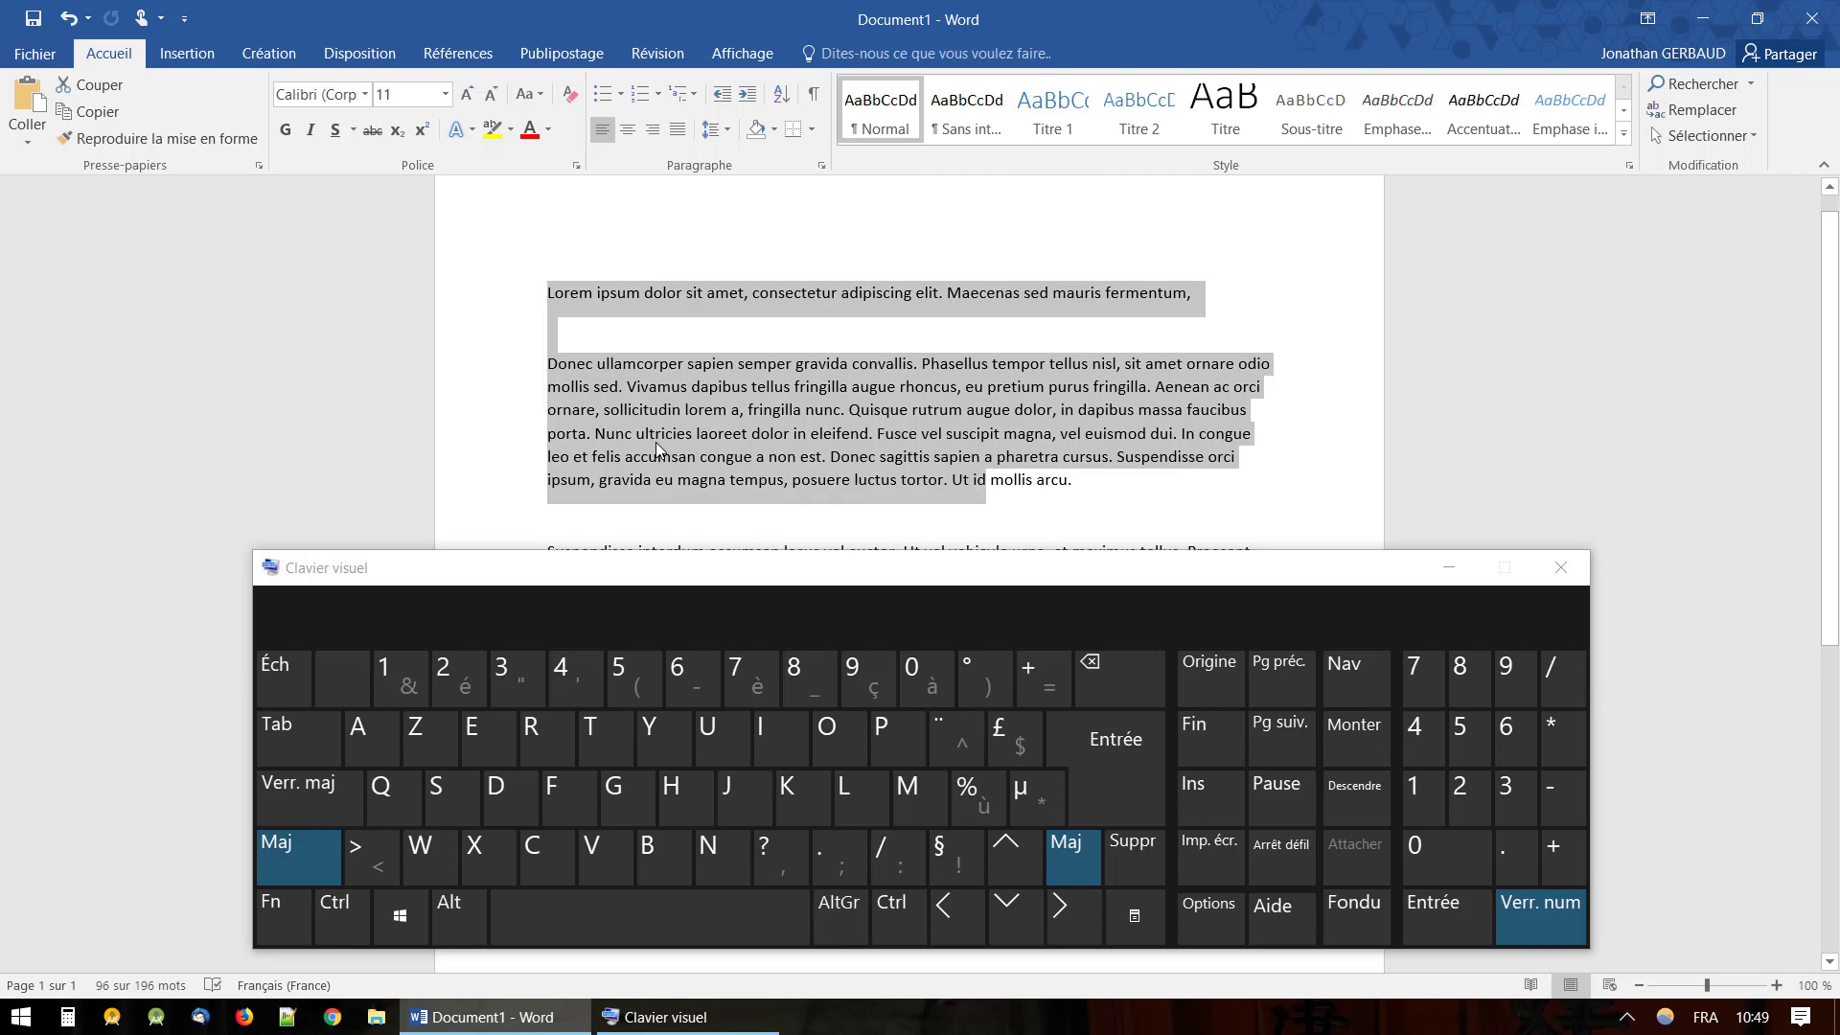
{"action": "key", "text": "shift+Right"}
{"action": "key", "text": "shift+Right"}
{"action": "key", "text": "shift+Right"}
{"action": "key", "text": "shift+Right"}
{"action": "key", "text": "shift+Right"}
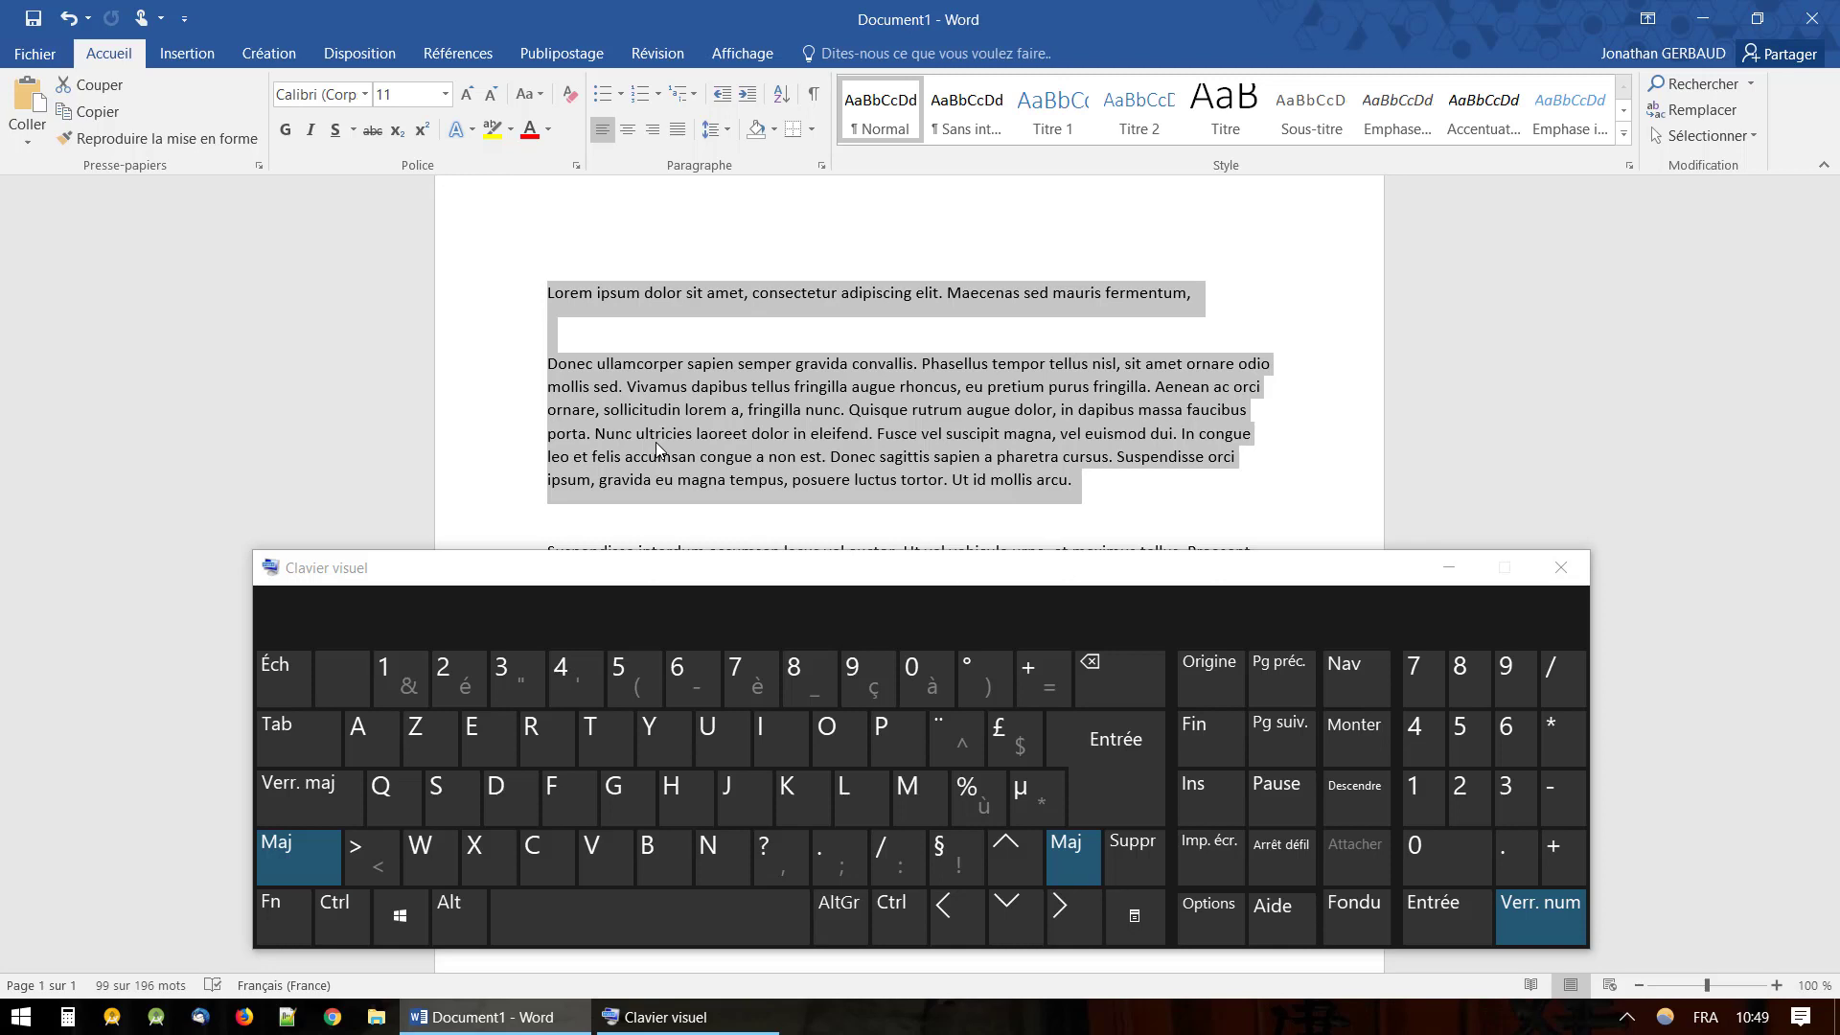
- Shrink the selection line by line up to "eu pretium purus", and extend it back down by three lines
{"action": "key", "text": "shift+Up"}
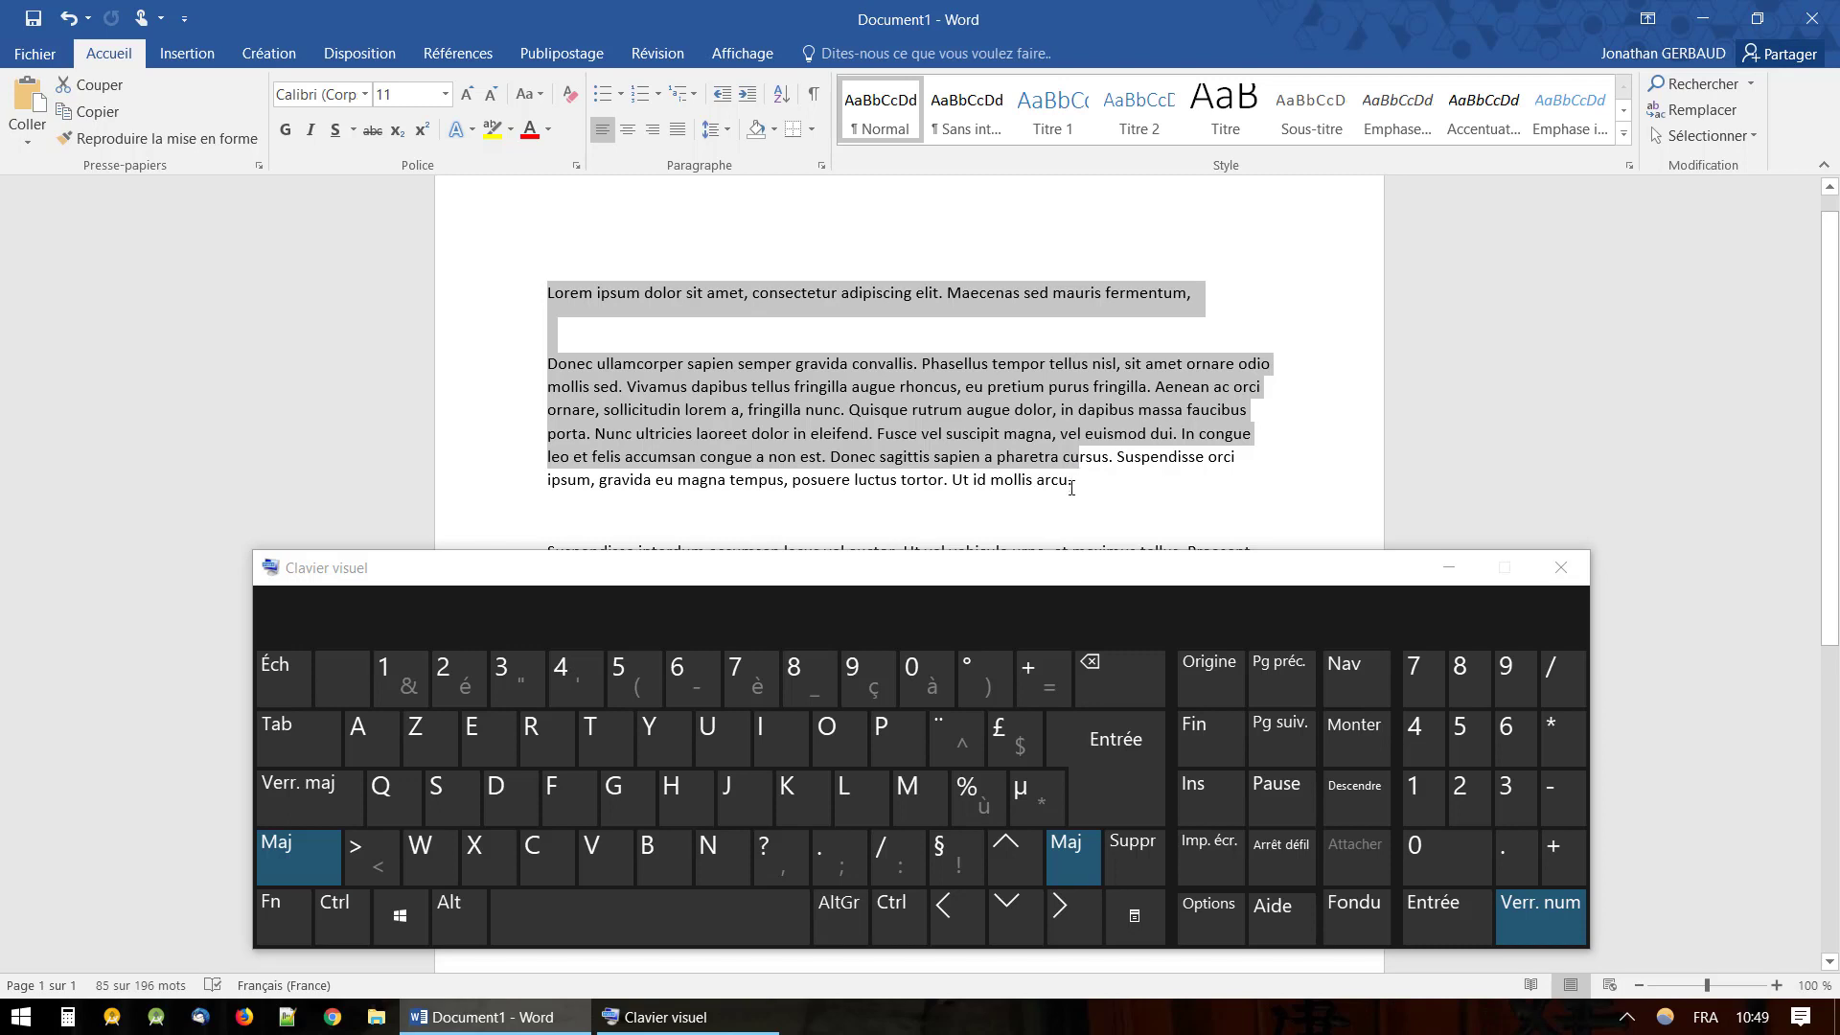
{"action": "key", "text": "shift+Up"}
{"action": "key", "text": "shift+Up"}
{"action": "key", "text": "shift+Up"}
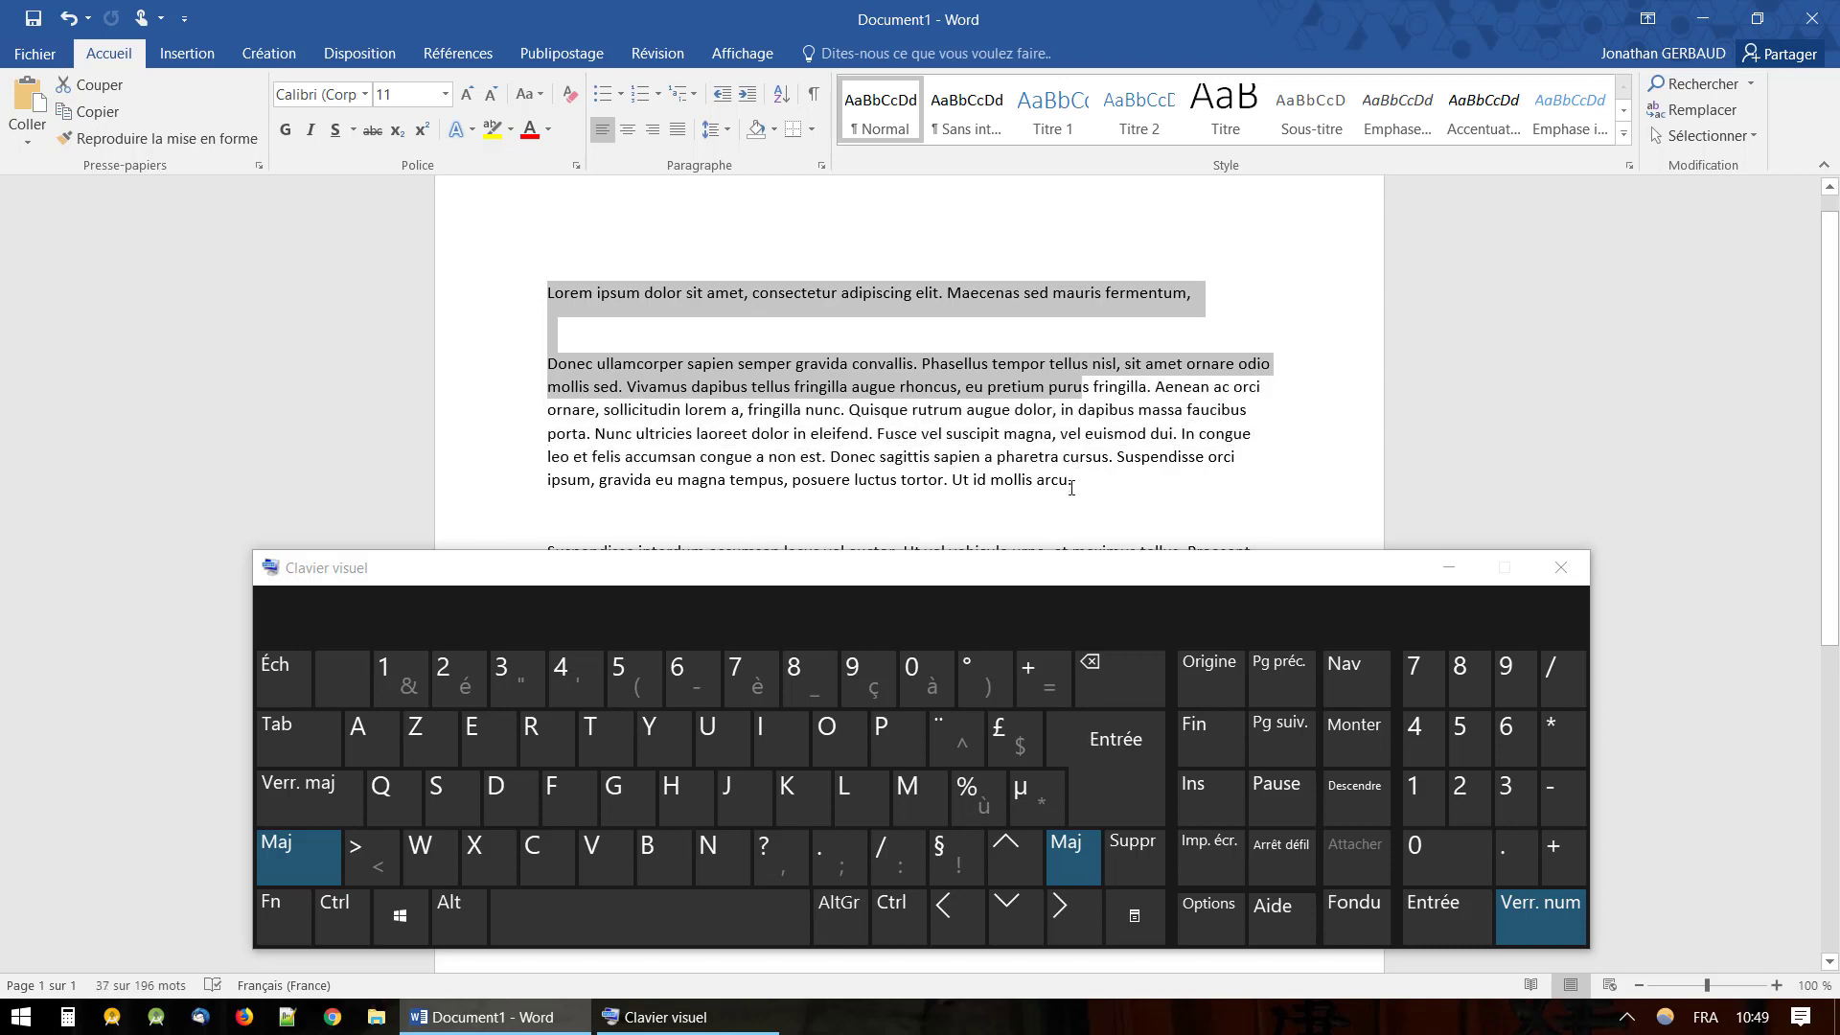
{"action": "key", "text": "shift+Down"}
{"action": "key", "text": "shift+Down"}
{"action": "key", "text": "shift+Down"}
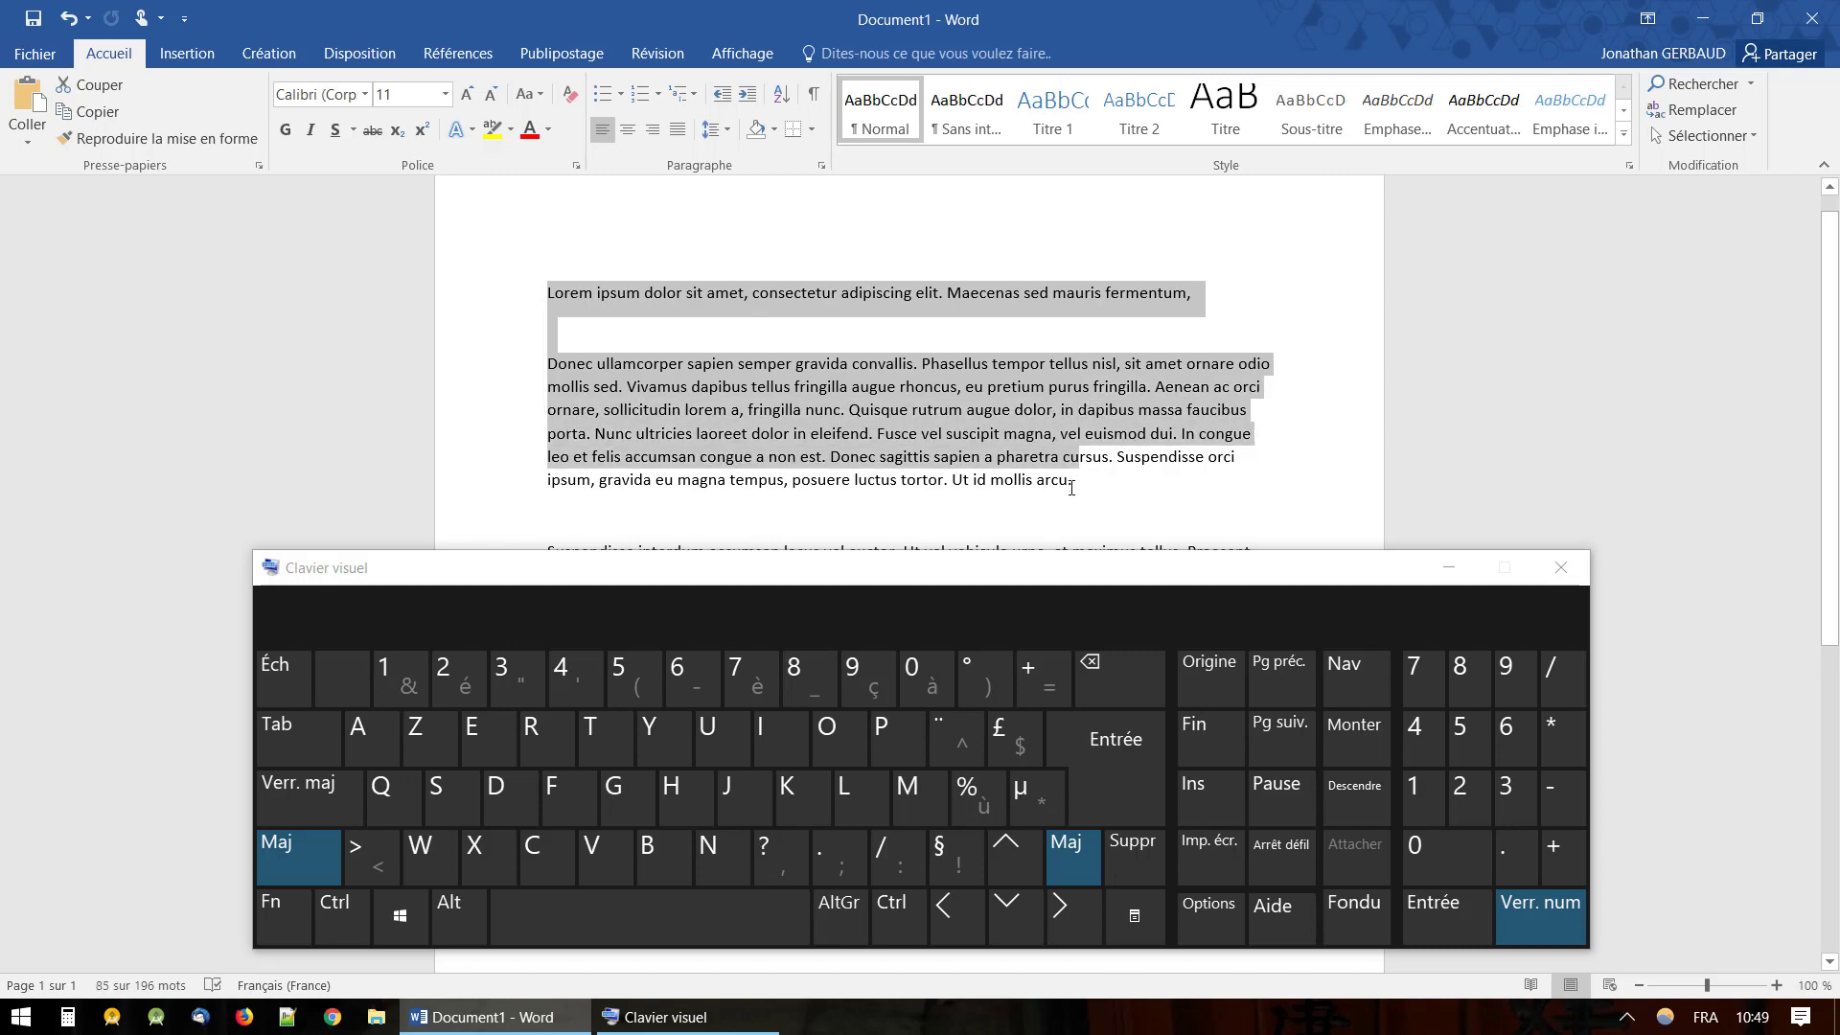
- Extend the selection character by character through "Suspendisse orci", and shrink it upwards by one line
{"action": "key", "text": "shift+Right"}
{"action": "key", "text": "shift+Right"}
{"action": "key", "text": "shift+Right"}
{"action": "key", "text": "shift+Right"}
{"action": "key", "text": "shift+Right"}
{"action": "key", "text": "shift+Right"}
{"action": "key", "text": "shift+Right"}
{"action": "key", "text": "shift+Right"}
{"action": "key", "text": "shift+Right"}
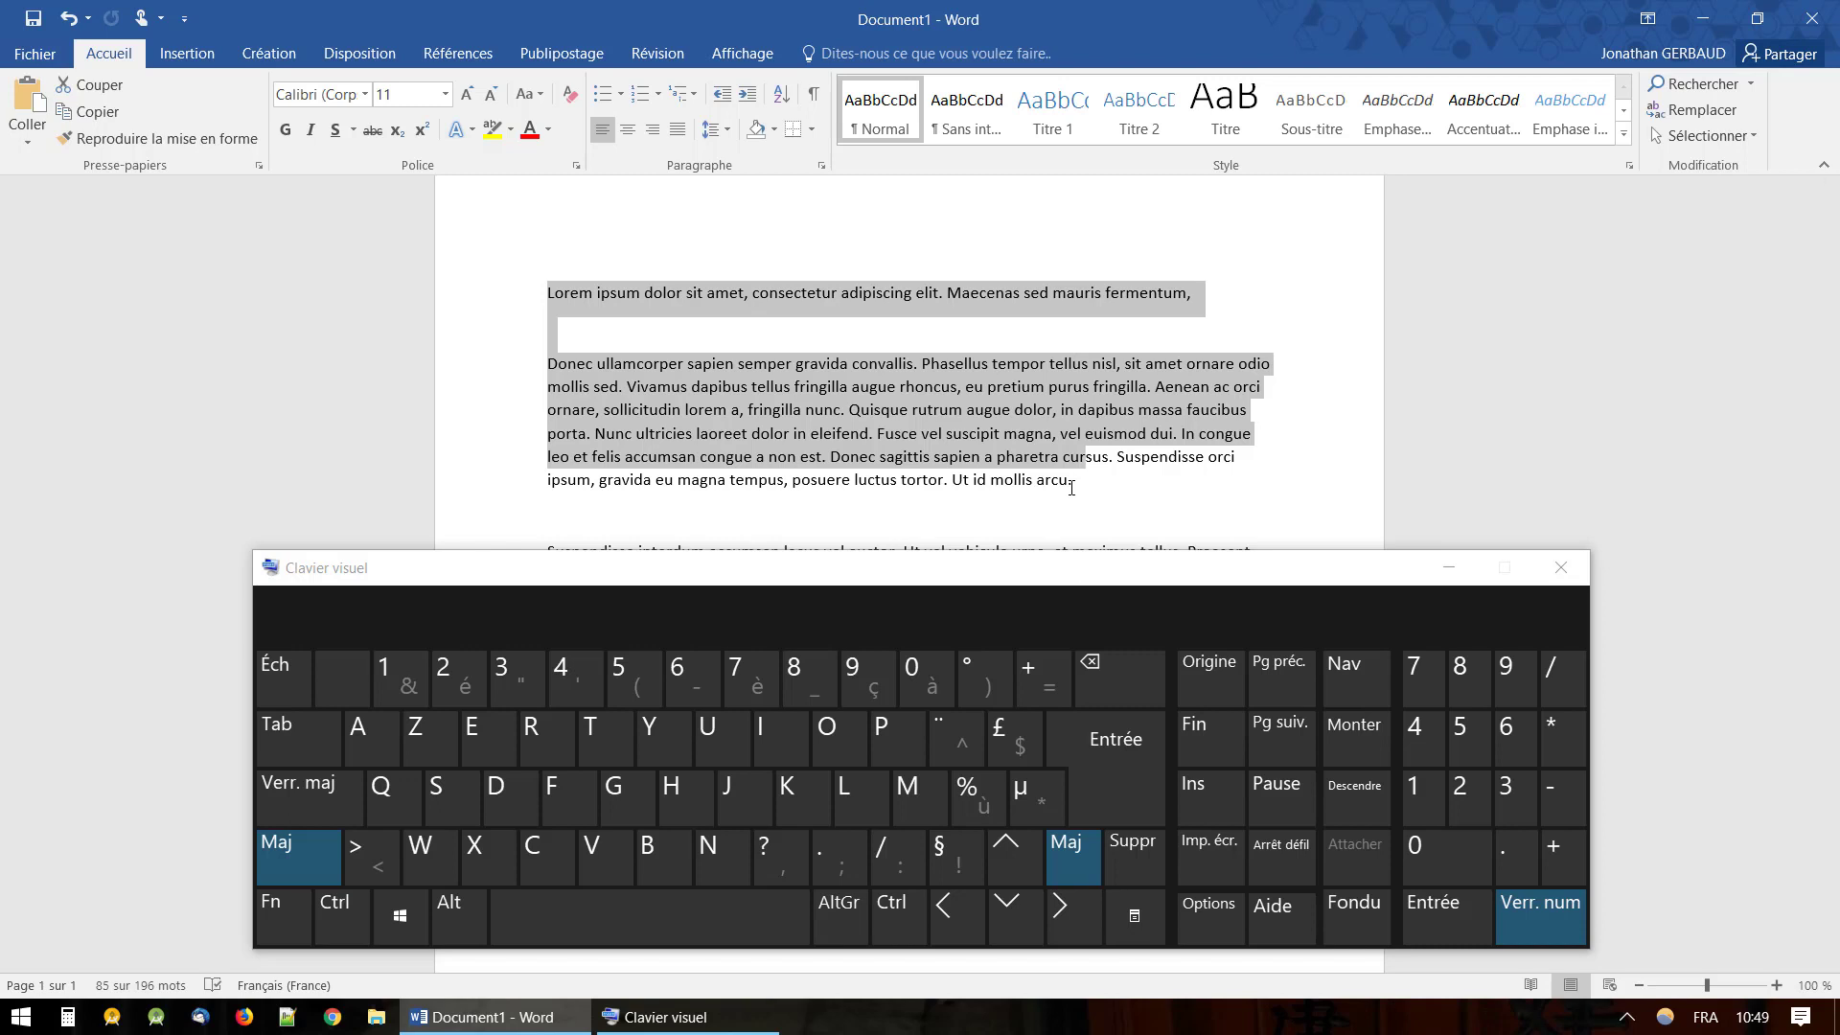
{"action": "key", "text": "shift+Right"}
{"action": "key", "text": "shift+Right"}
{"action": "key", "text": "shift+Right"}
{"action": "key", "text": "shift+Right"}
{"action": "key", "text": "shift+Right"}
{"action": "key", "text": "shift+Right"}
{"action": "key", "text": "shift+Right"}
{"action": "key", "text": "shift+Right"}
{"action": "key", "text": "shift+Right"}
{"action": "key", "text": "shift+Right"}
{"action": "key", "text": "shift+Right"}
{"action": "key", "text": "shift+Right"}
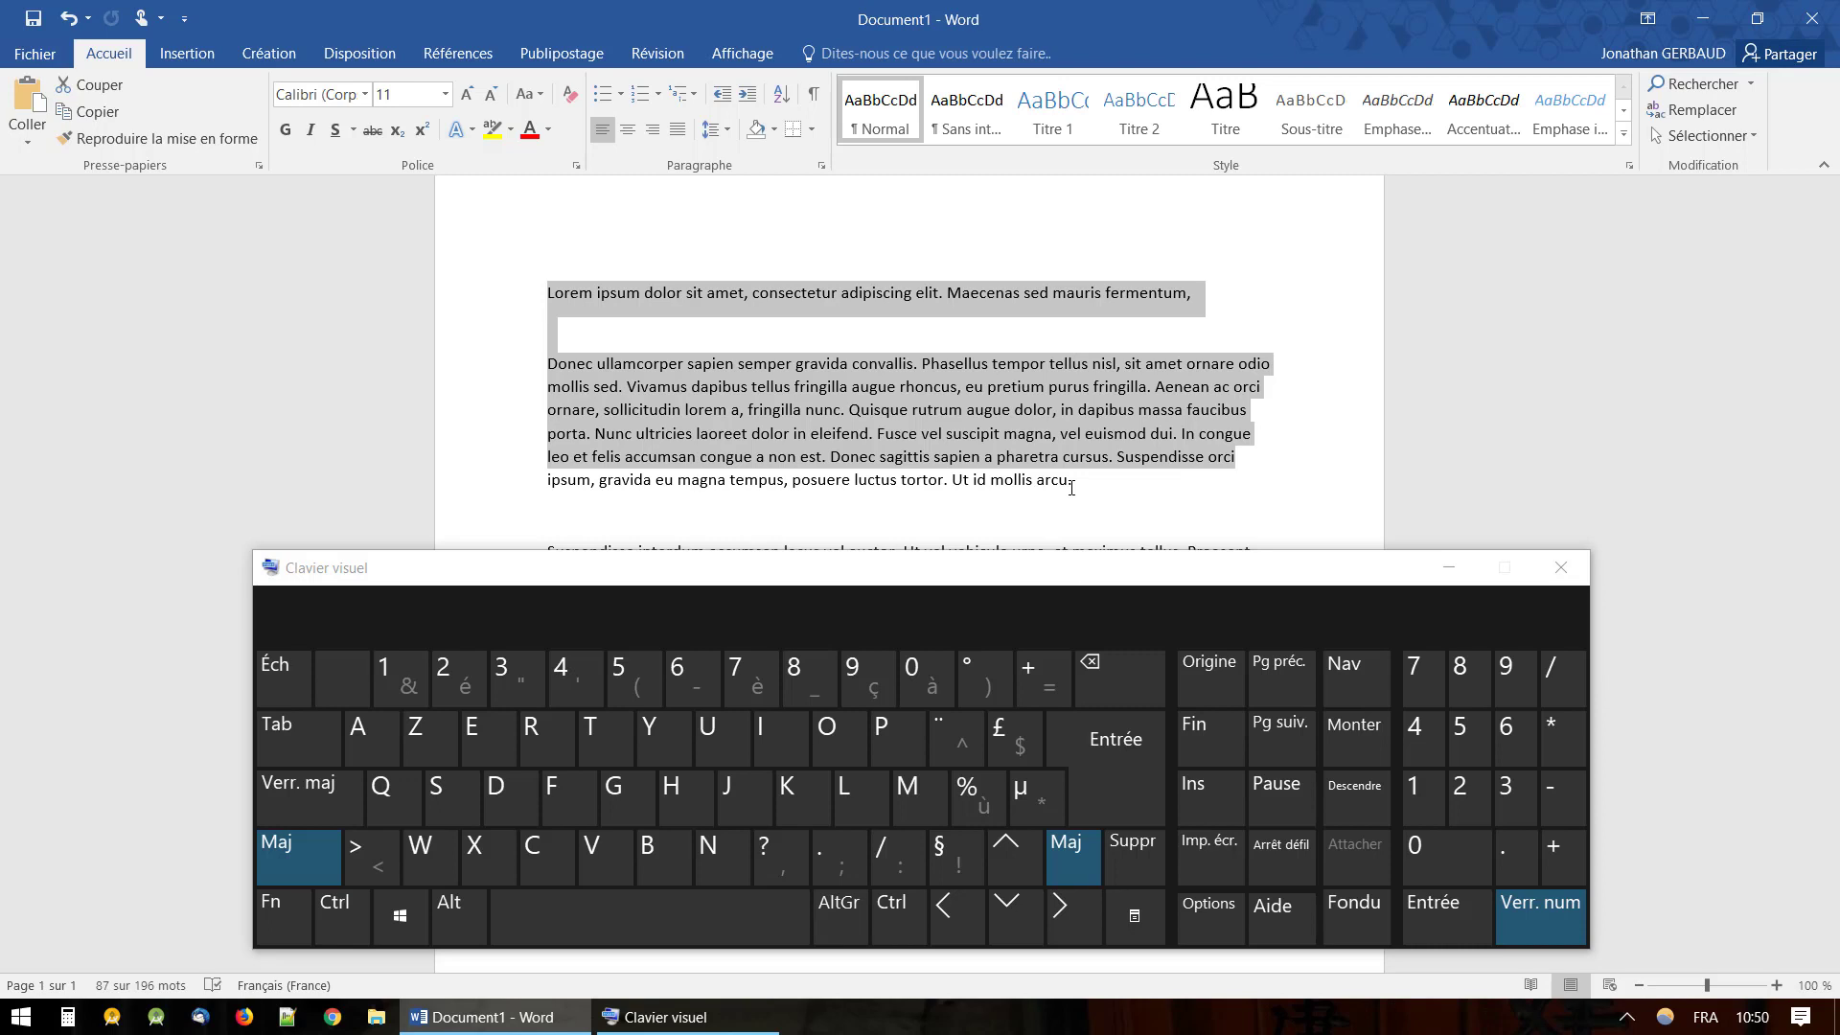
{"action": "key", "text": "shift+Up"}
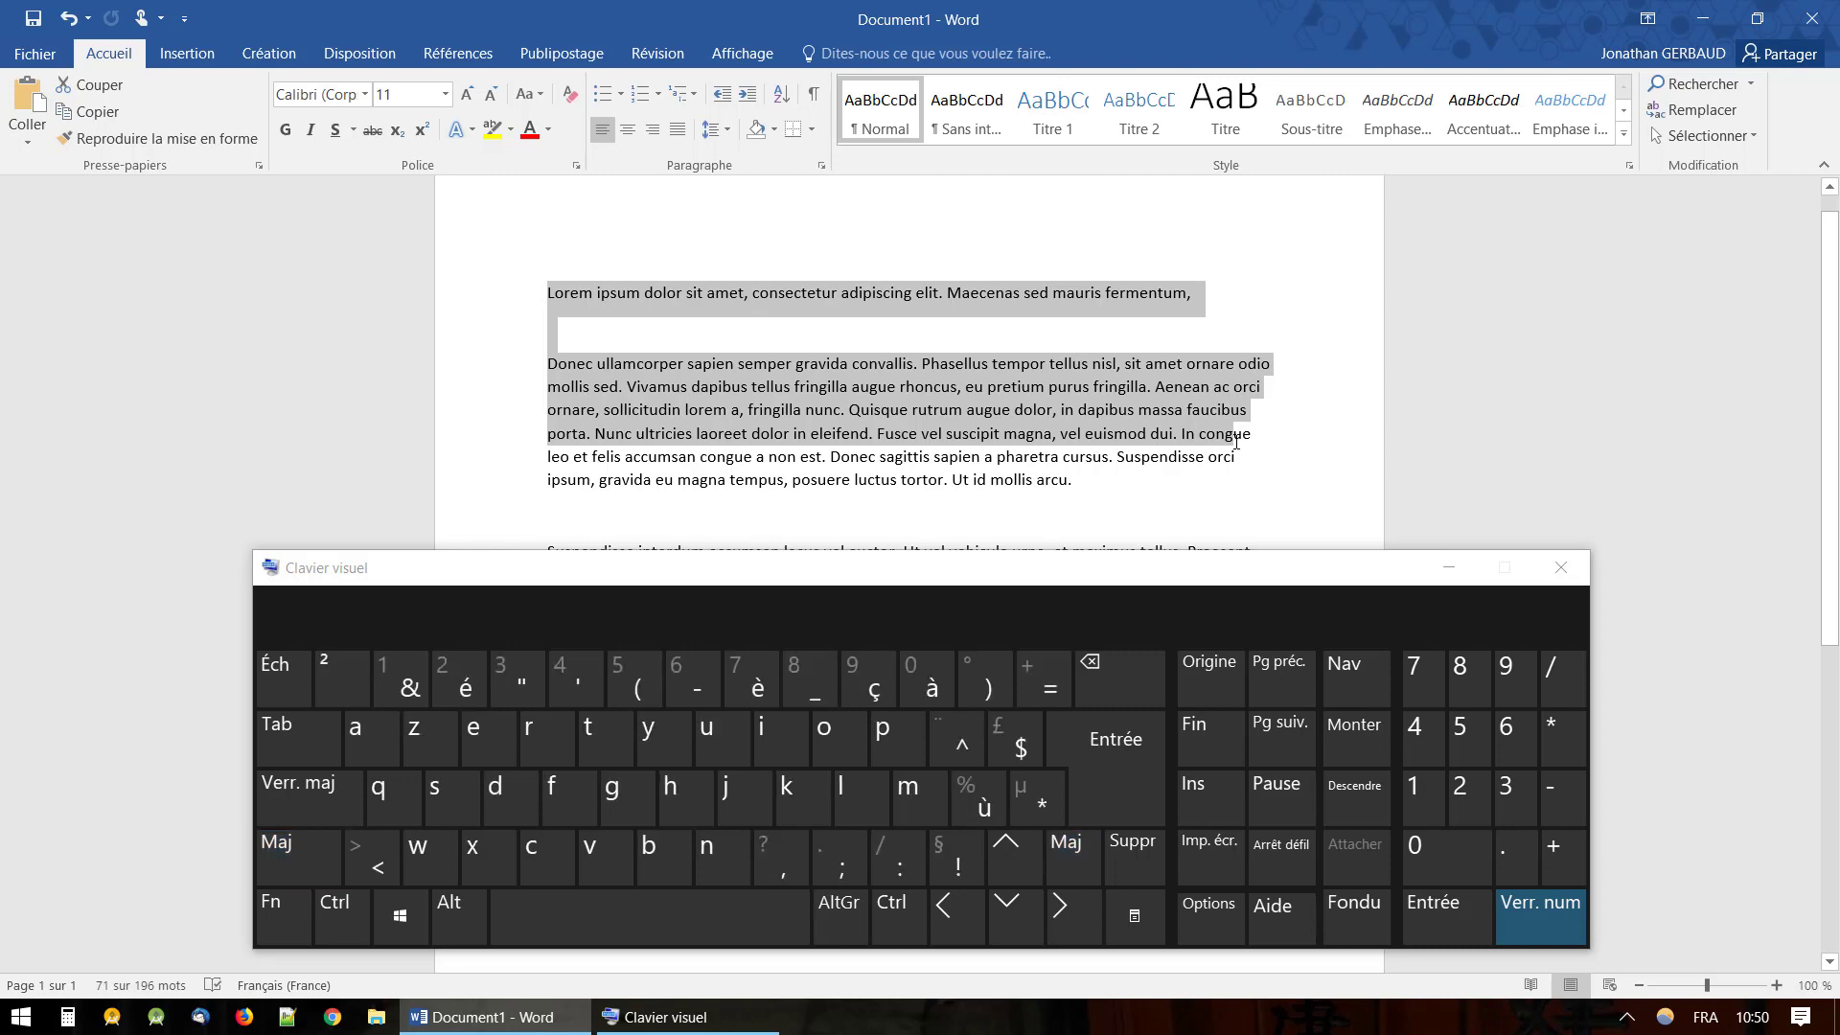
- Place the cursor before "Lorem" and extend the selection word by word through the whole first line, including its paragraph mark
{"action": "left_click", "coordinate": [580, 322]}
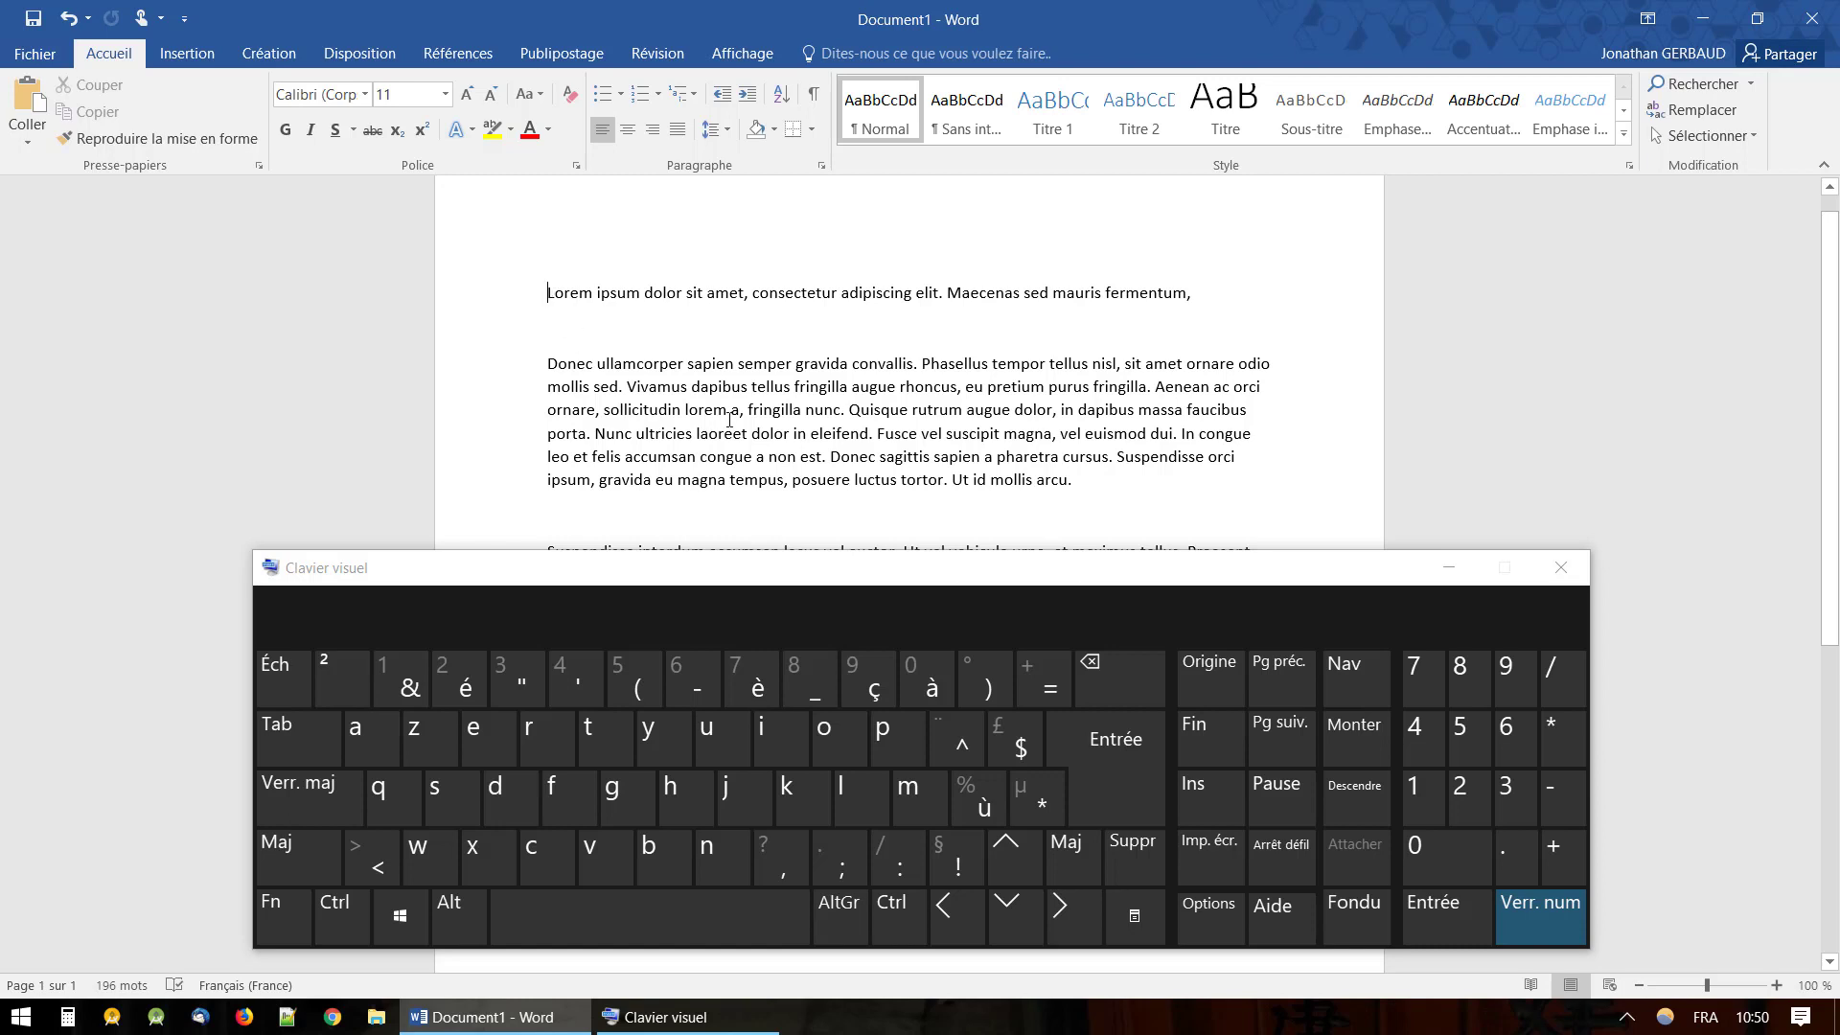
{"action": "key", "text": "shift"}
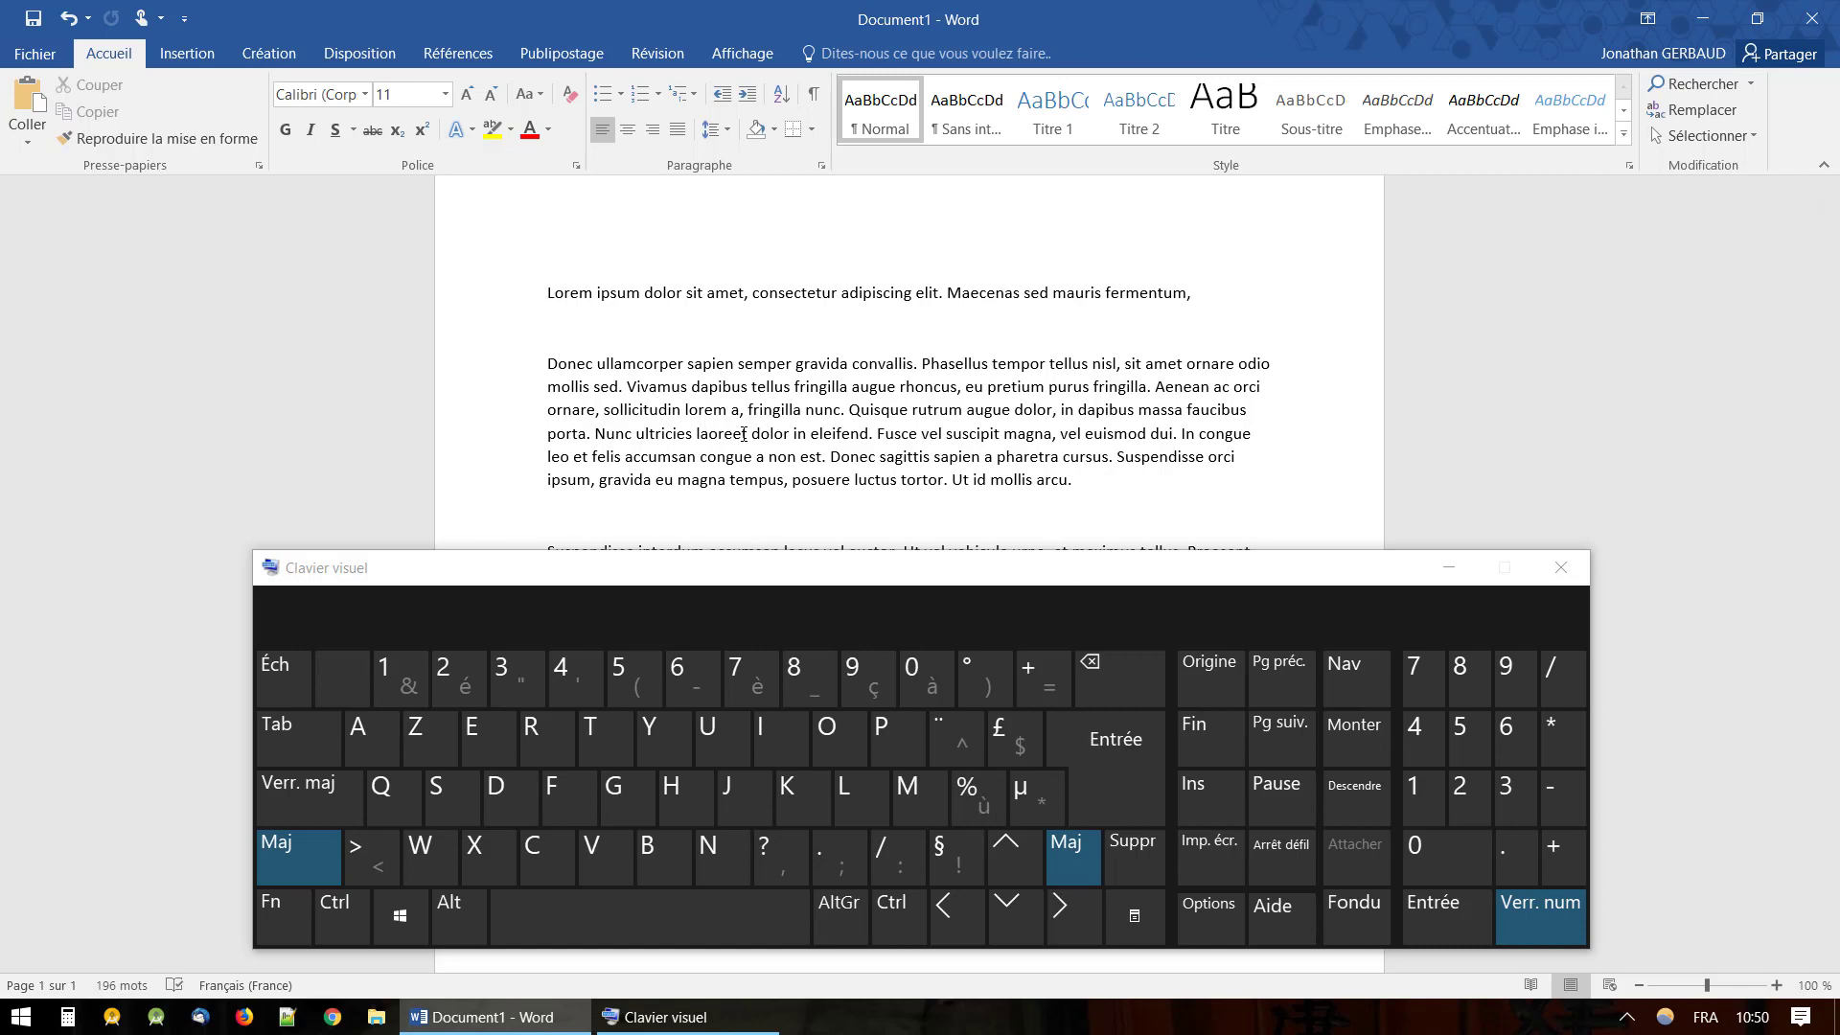
{"action": "left_click", "coordinate": [353, 911]}
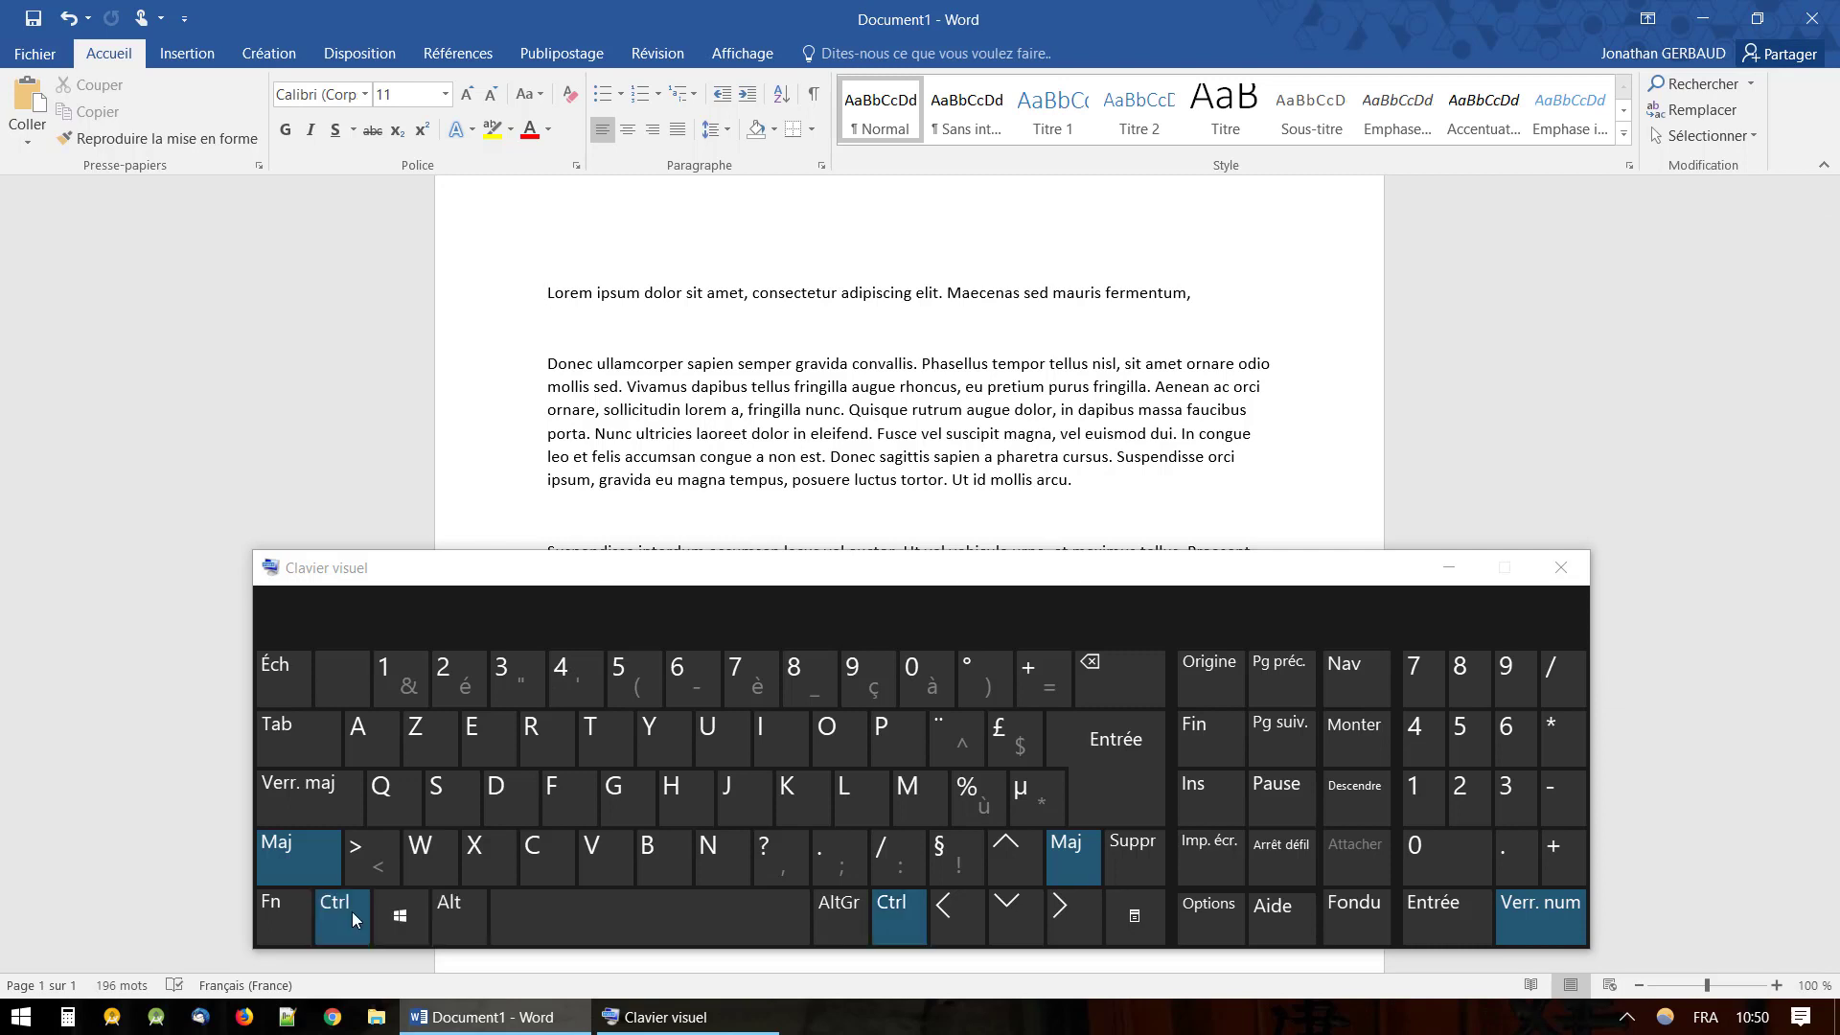
{"action": "double_click", "coordinate": [555, 292]}
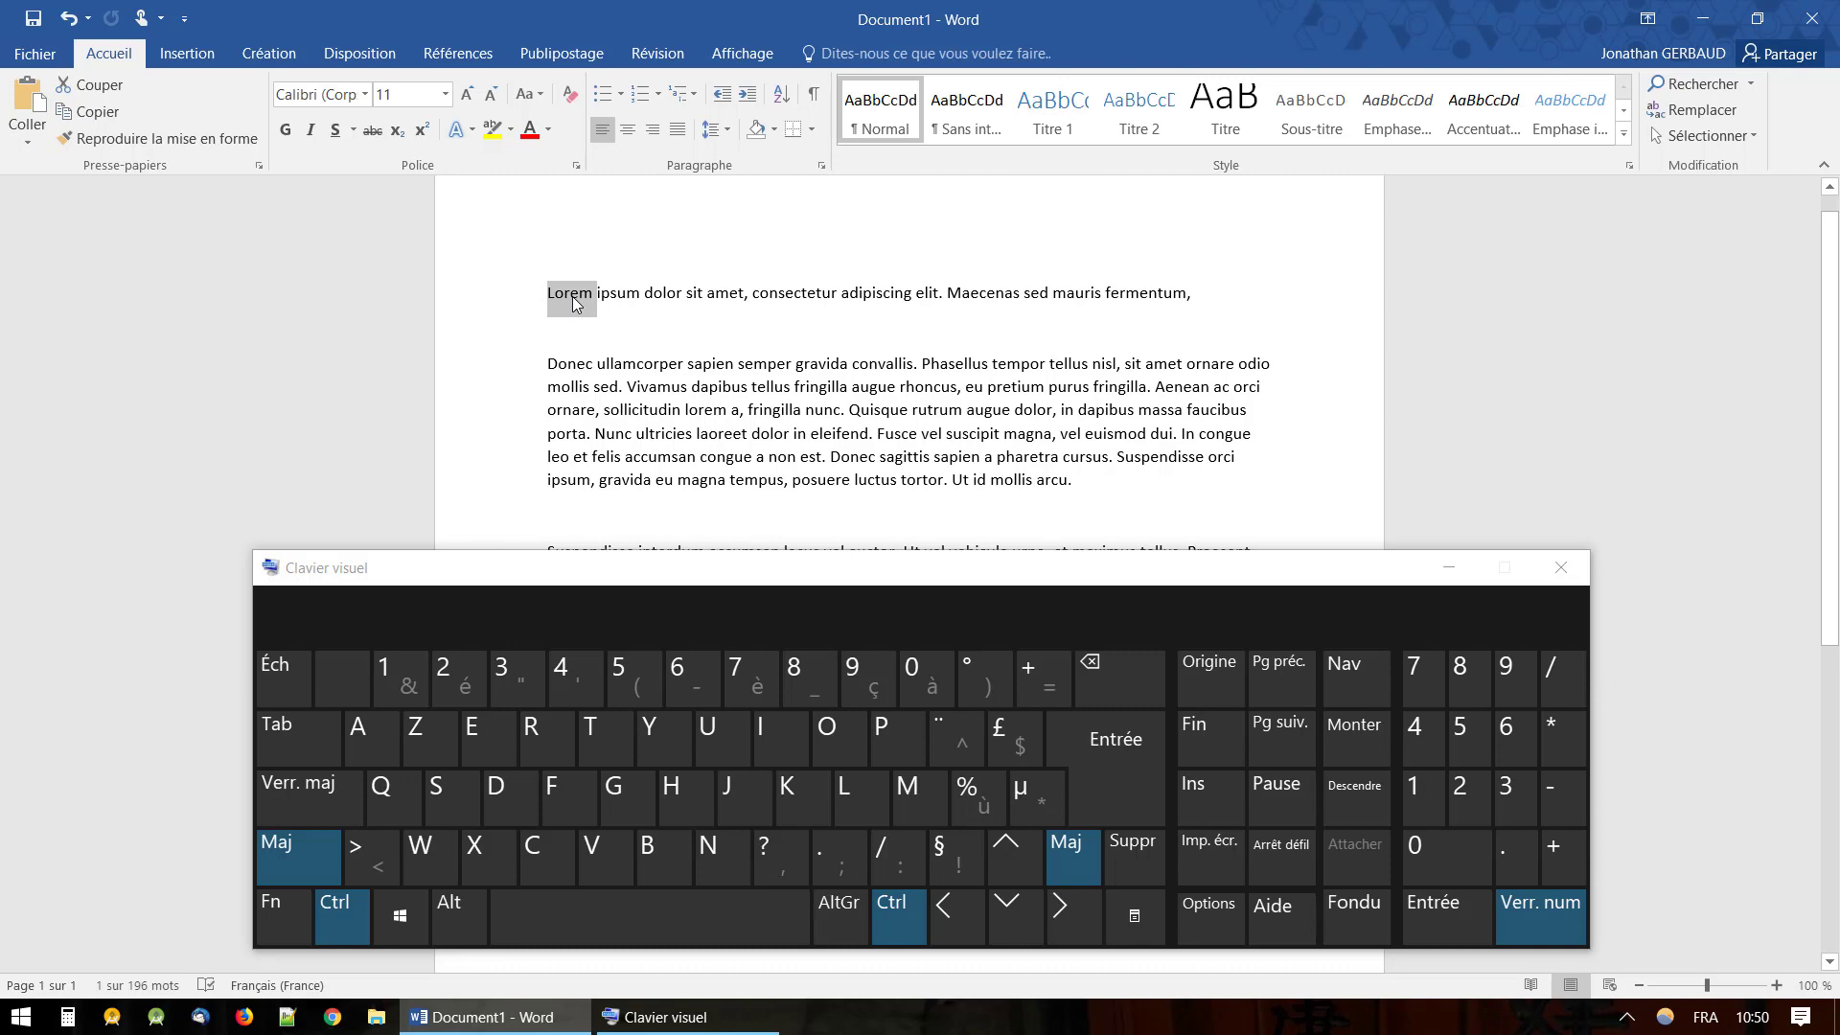
{"action": "key", "text": "ctrl+shift+Right"}
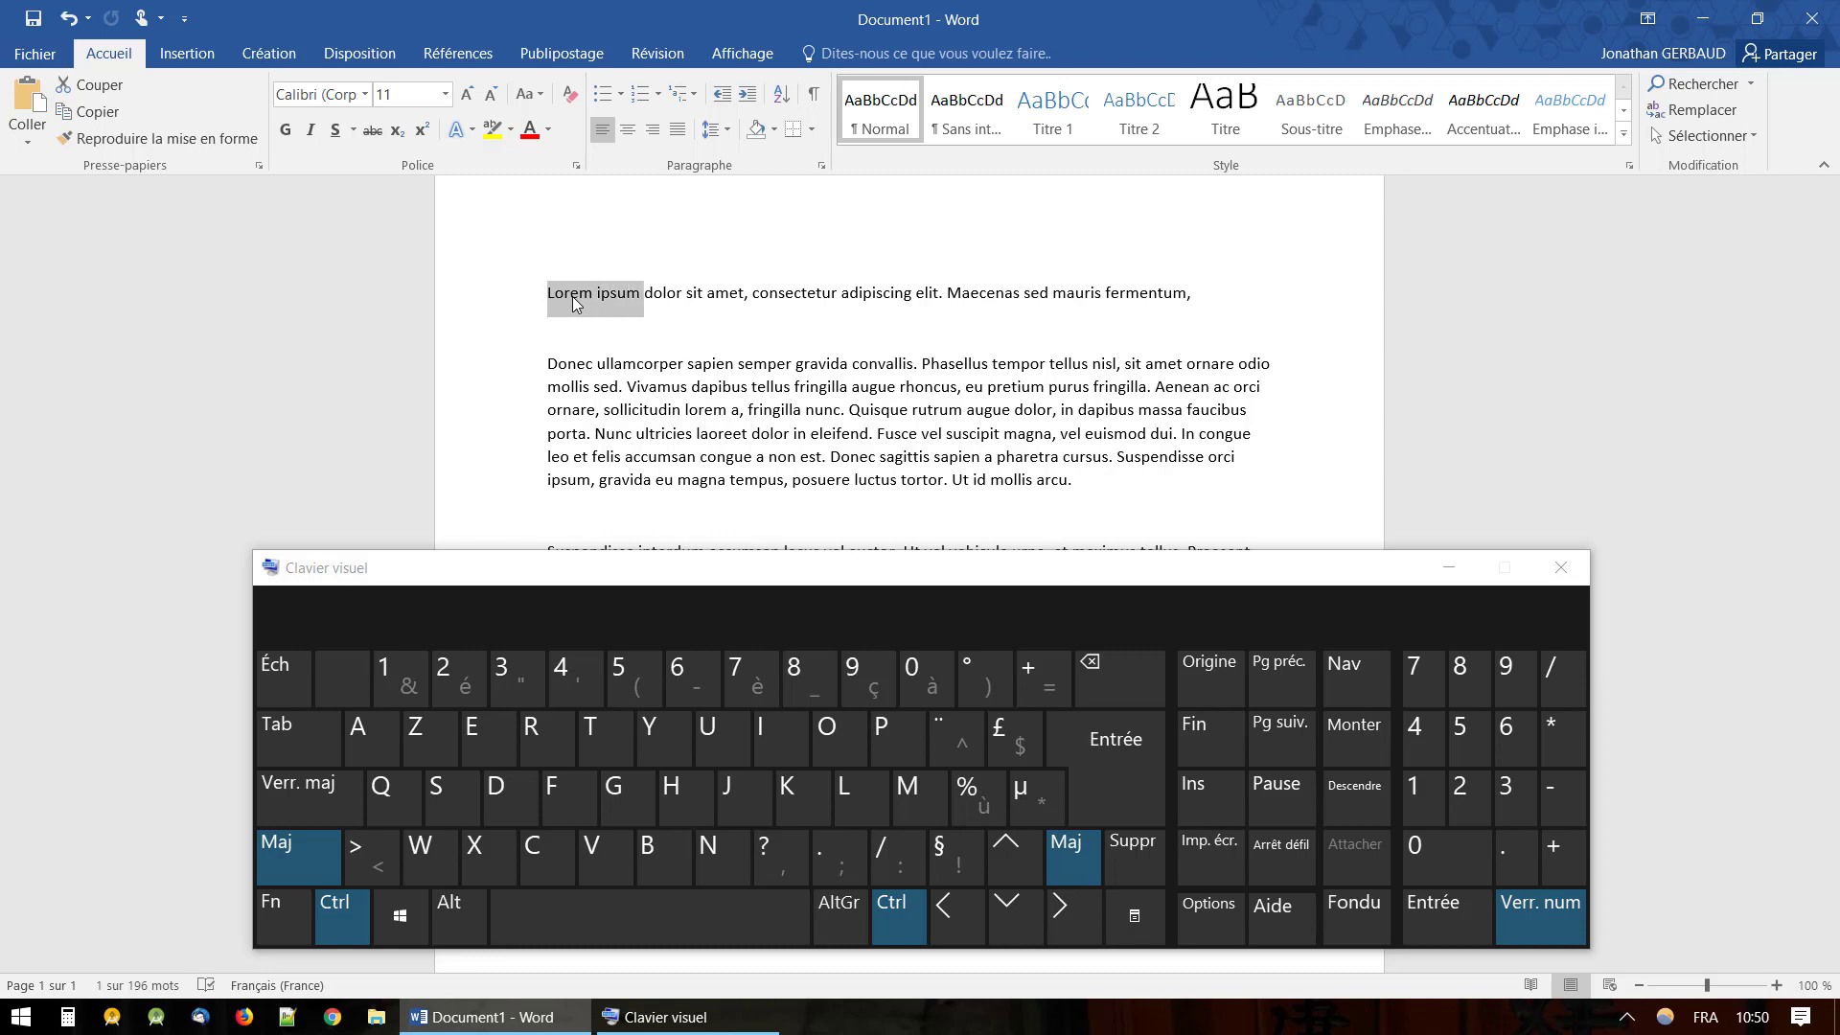
{"action": "key", "text": "ctrl+shift+Right"}
{"action": "key", "text": "ctrl+shift+Right"}
{"action": "key", "text": "ctrl+shift+Right"}
{"action": "key", "text": "ctrl+shift+Right"}
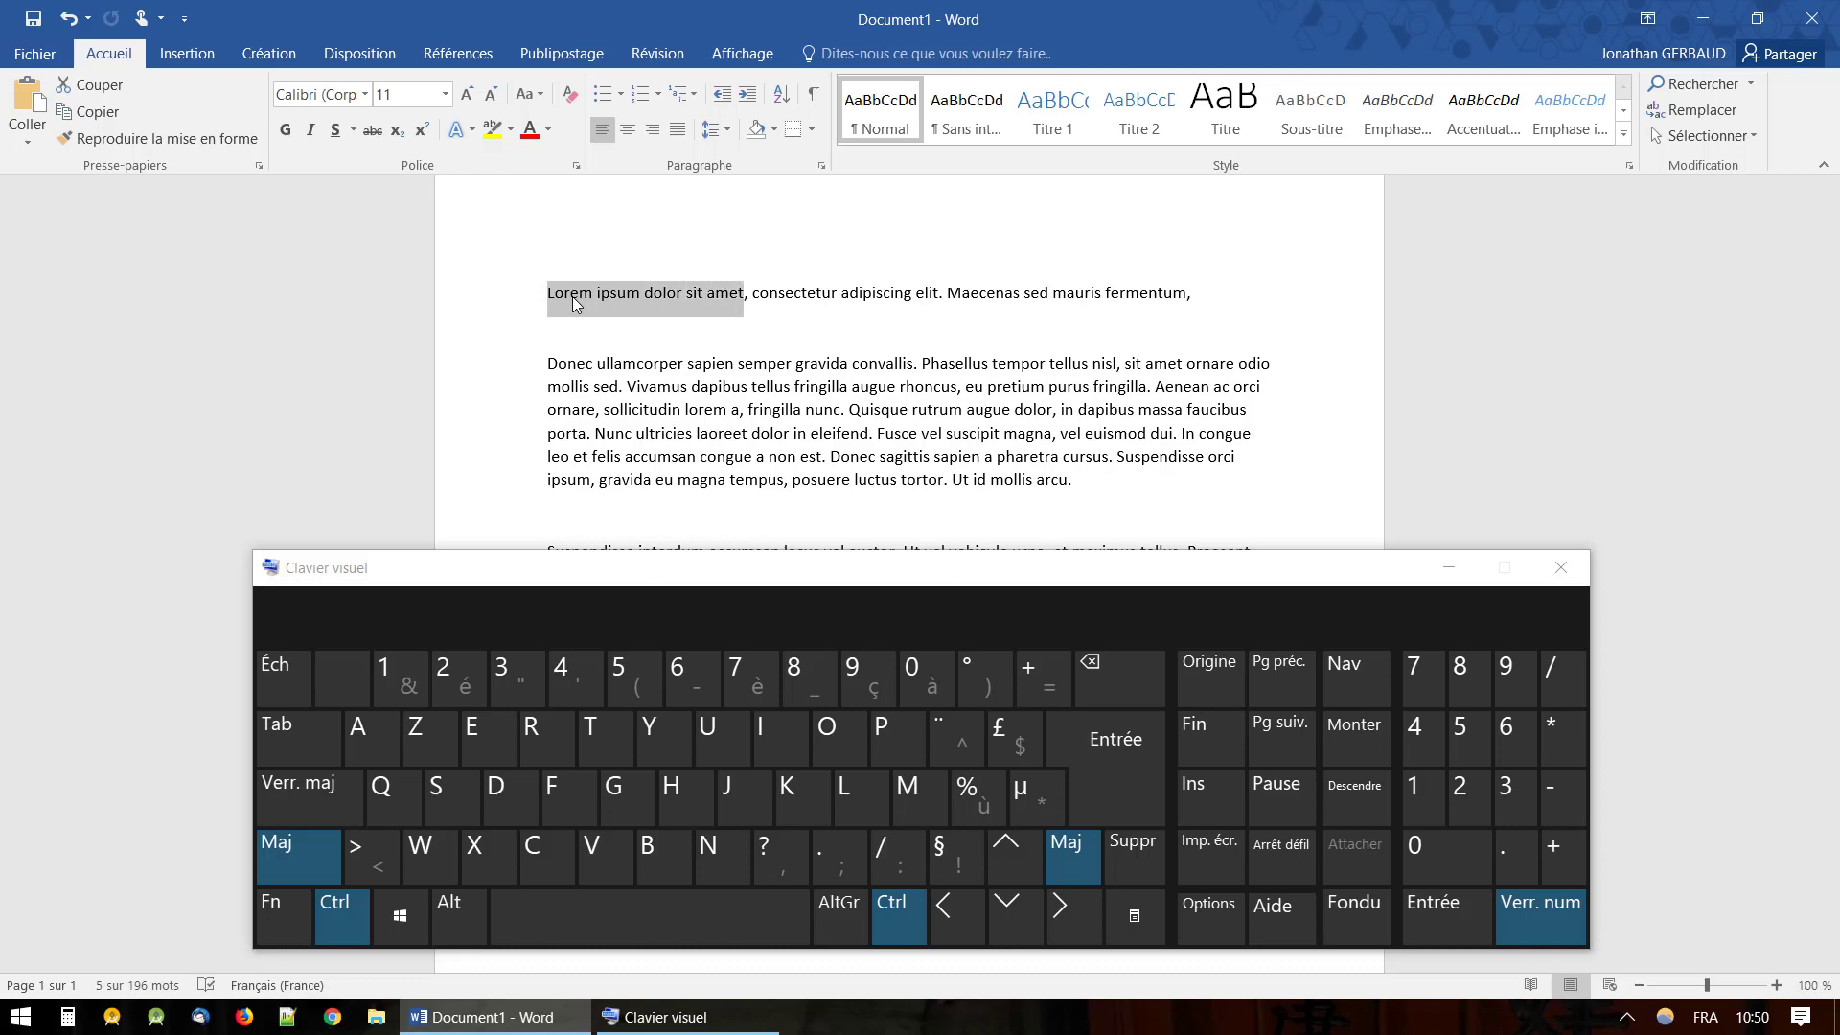
{"action": "key", "text": "ctrl+shift+Right"}
{"action": "key", "text": "ctrl+shift+Right"}
{"action": "key", "text": "ctrl+shift+Right"}
{"action": "key", "text": "ctrl+shift+Right"}
{"action": "key", "text": "ctrl+shift+Right"}
{"action": "key", "text": "ctrl+shift+Right"}
{"action": "key", "text": "ctrl+shift+Right"}
{"action": "key", "text": "ctrl+shift+Right"}
{"action": "key", "text": "ctrl+shift+Right"}
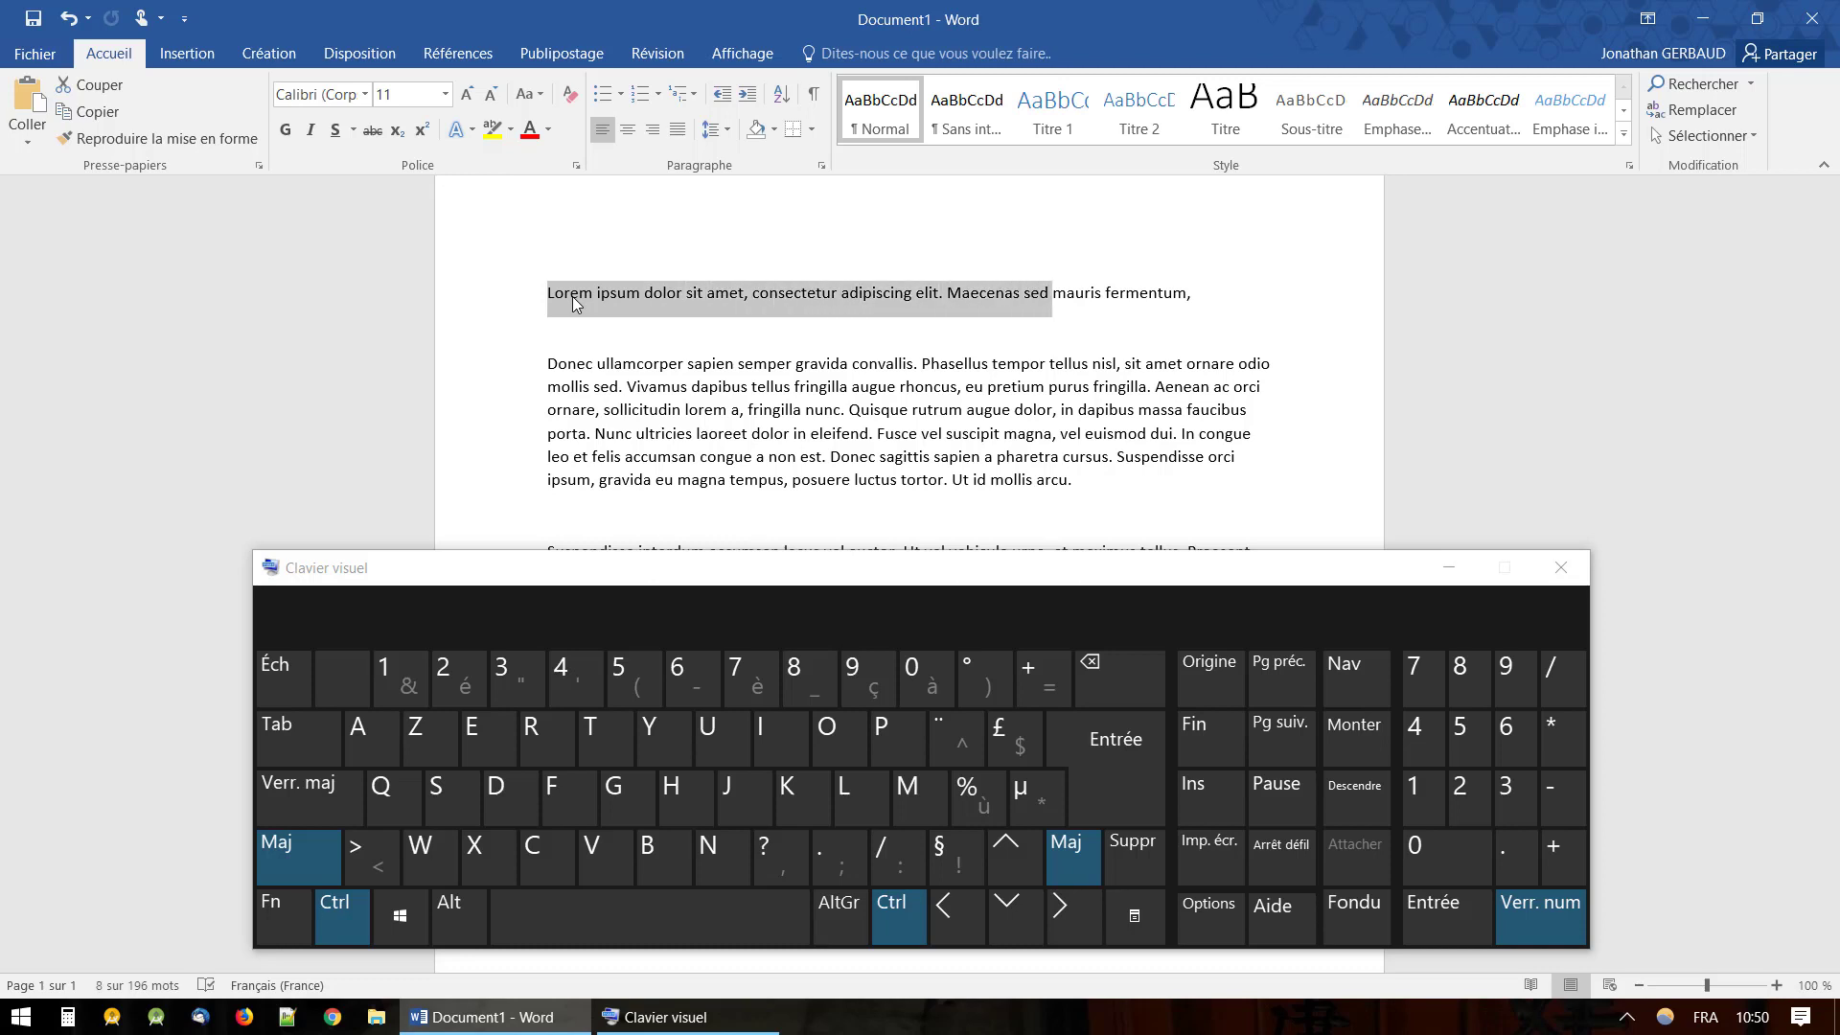
{"action": "key", "text": "ctrl+shift+Right"}
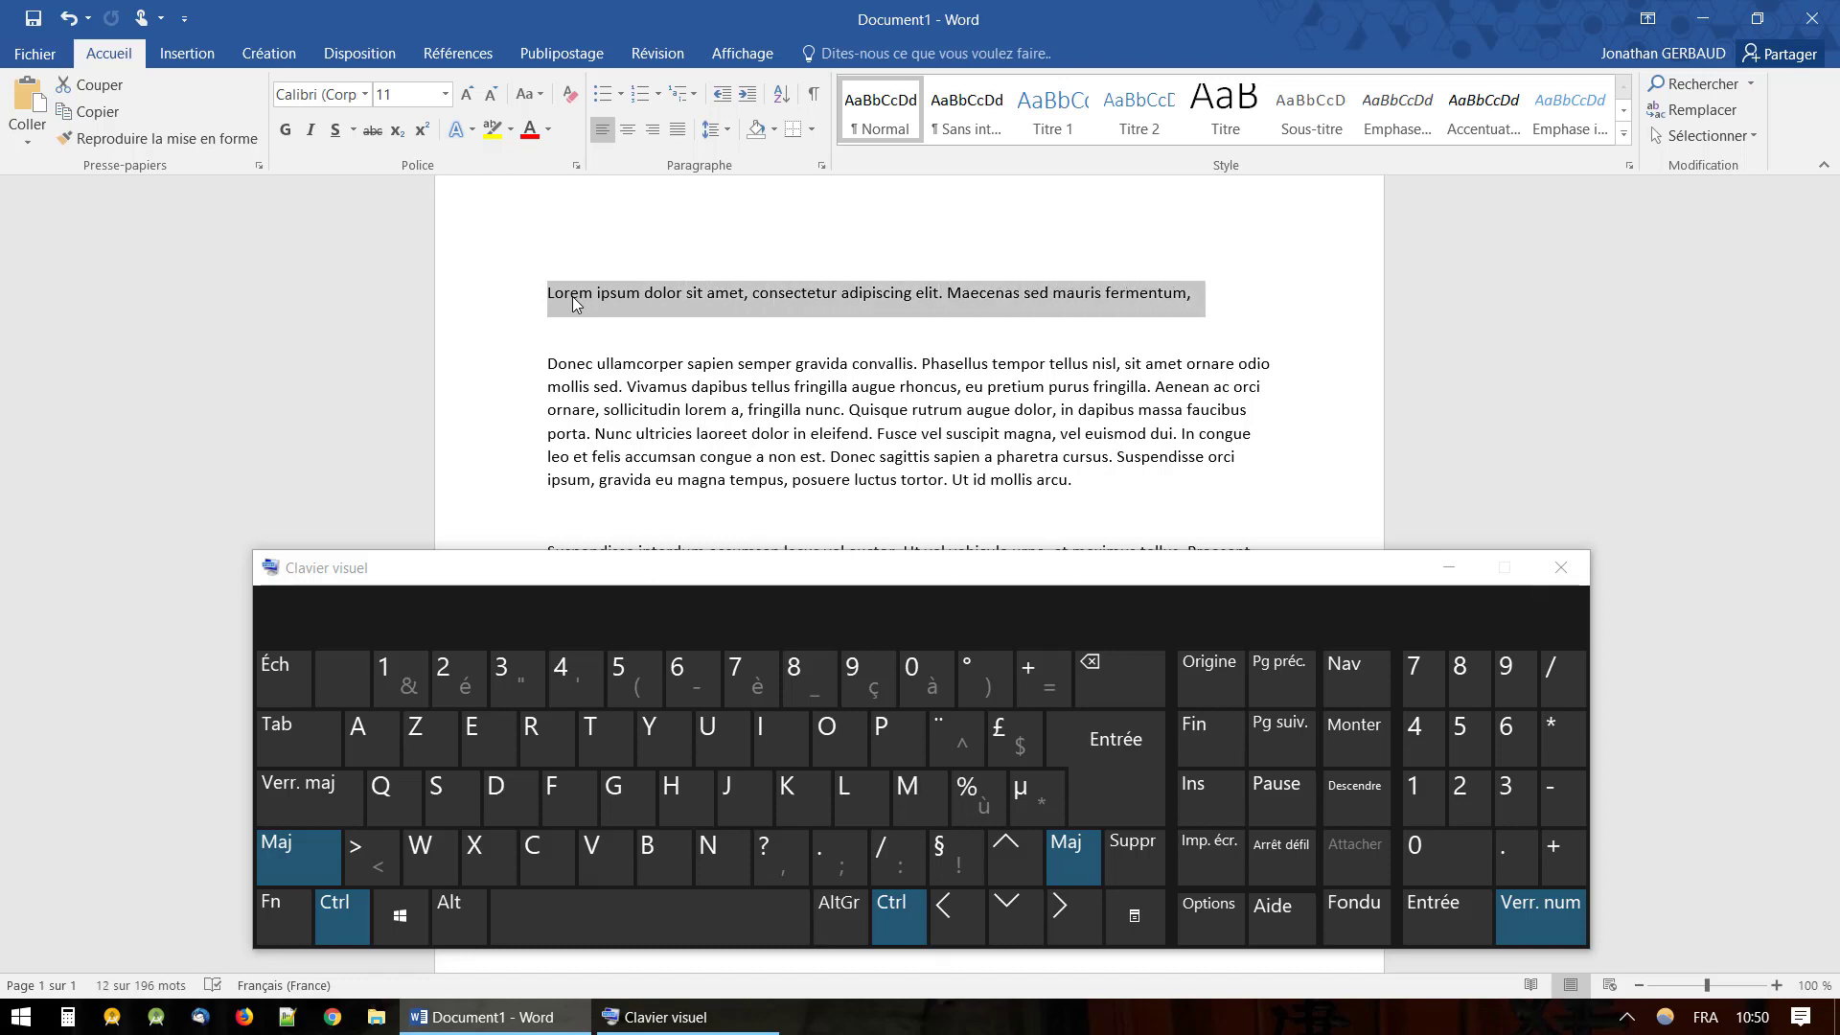
- Trim the paragraph mark from the first line's selection, and extend it through the end of the second paragraph
{"action": "key", "text": "shift+Left"}
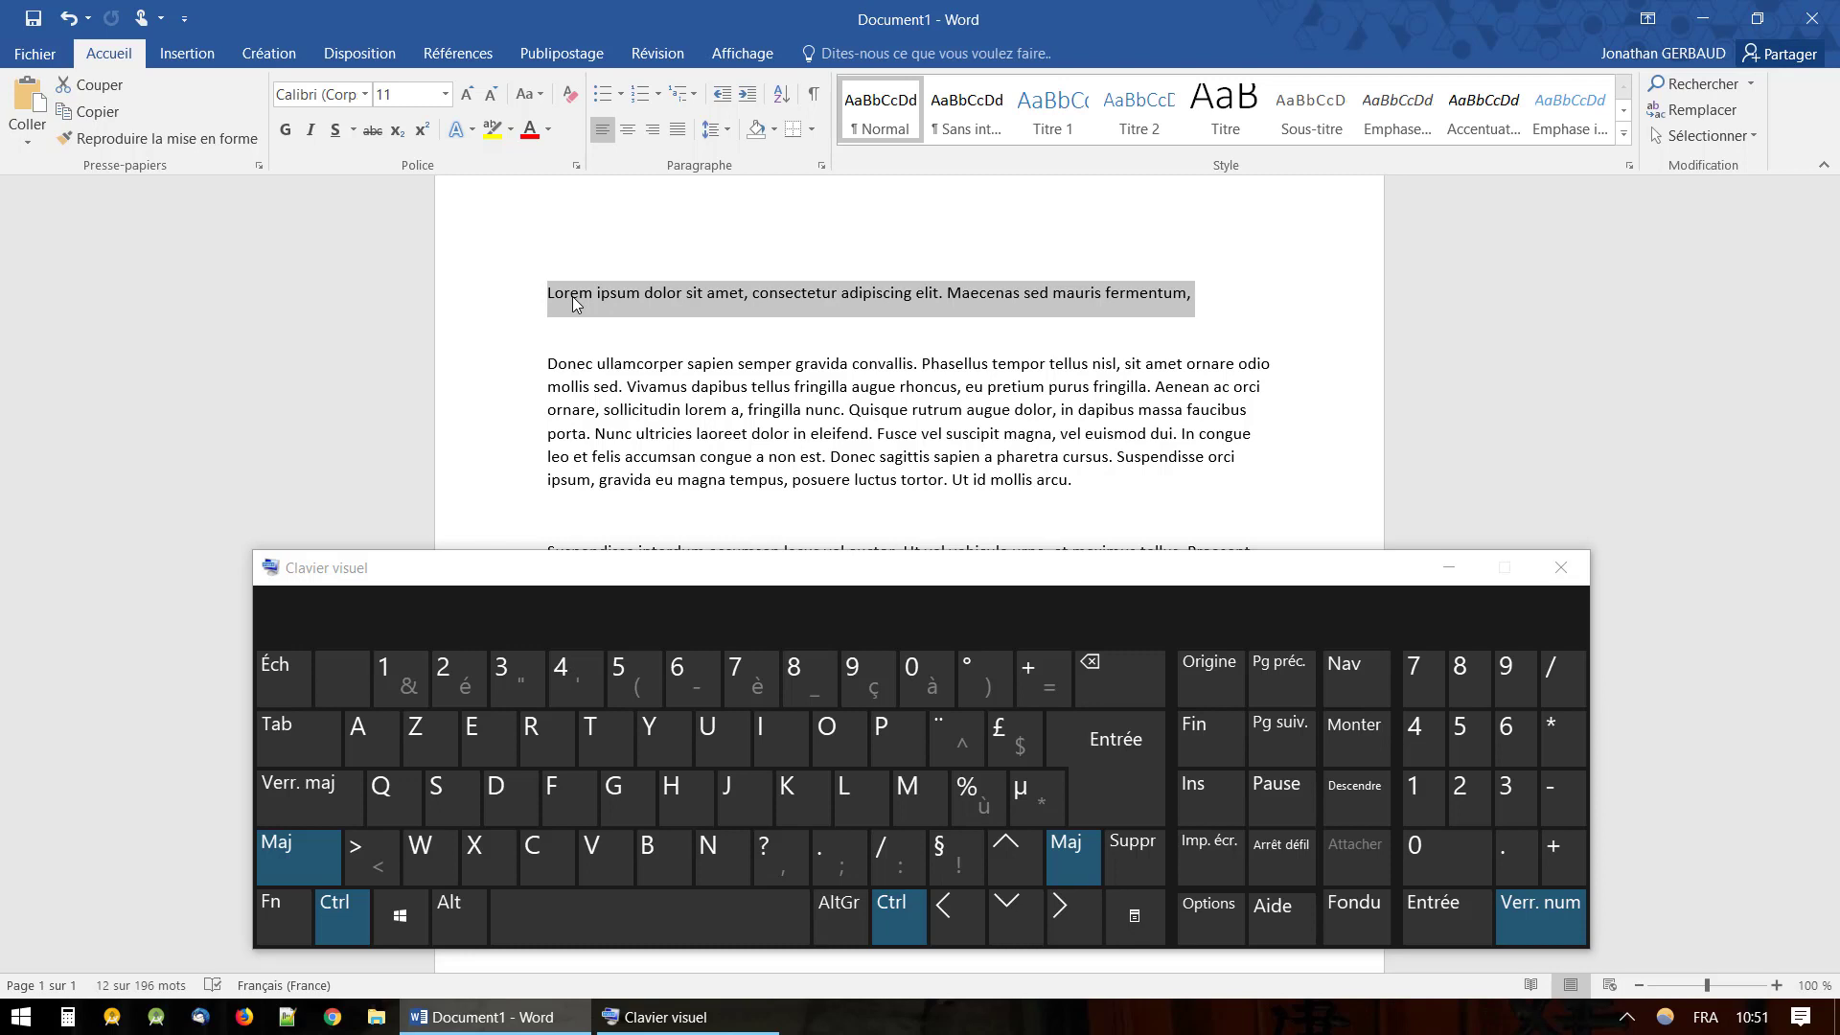
{"action": "key", "text": "shift+Right"}
{"action": "key", "text": "shift+Right"}
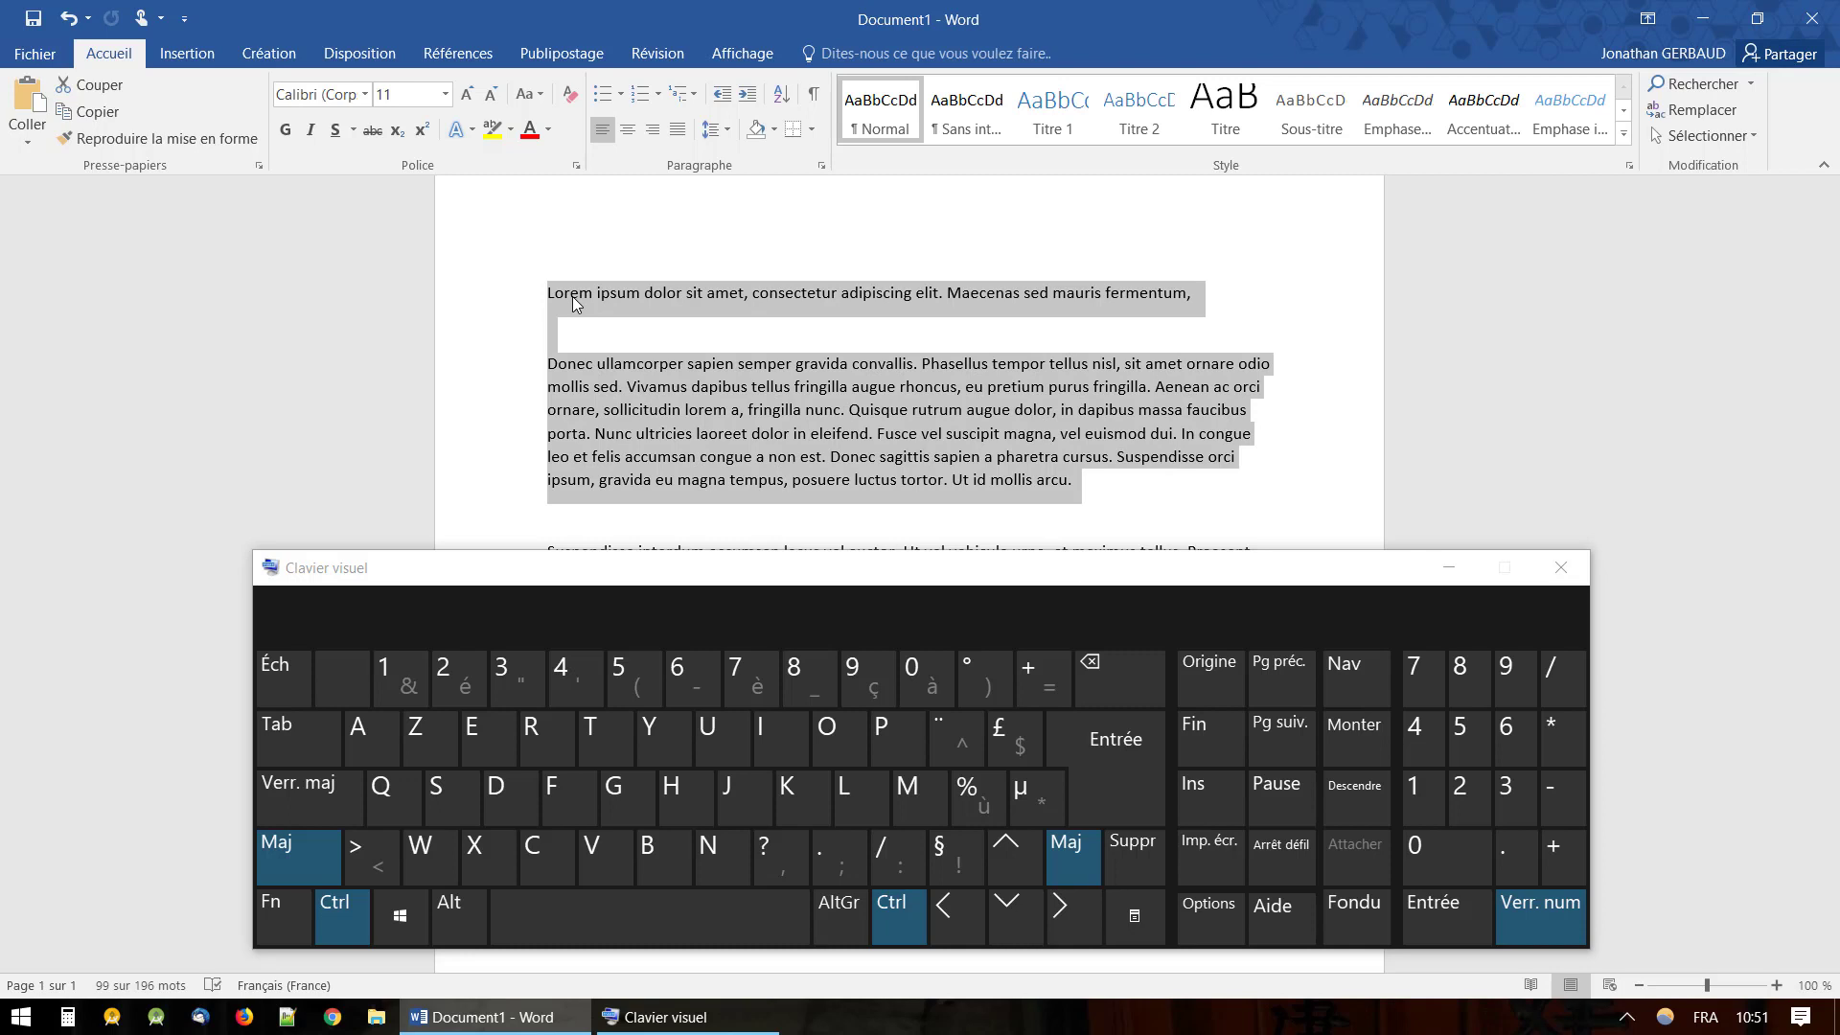
- Move the on-screen keyboard window slightly lower to uncover the start of the third paragraph
{"action": "left_click", "coordinate": [713, 570]}
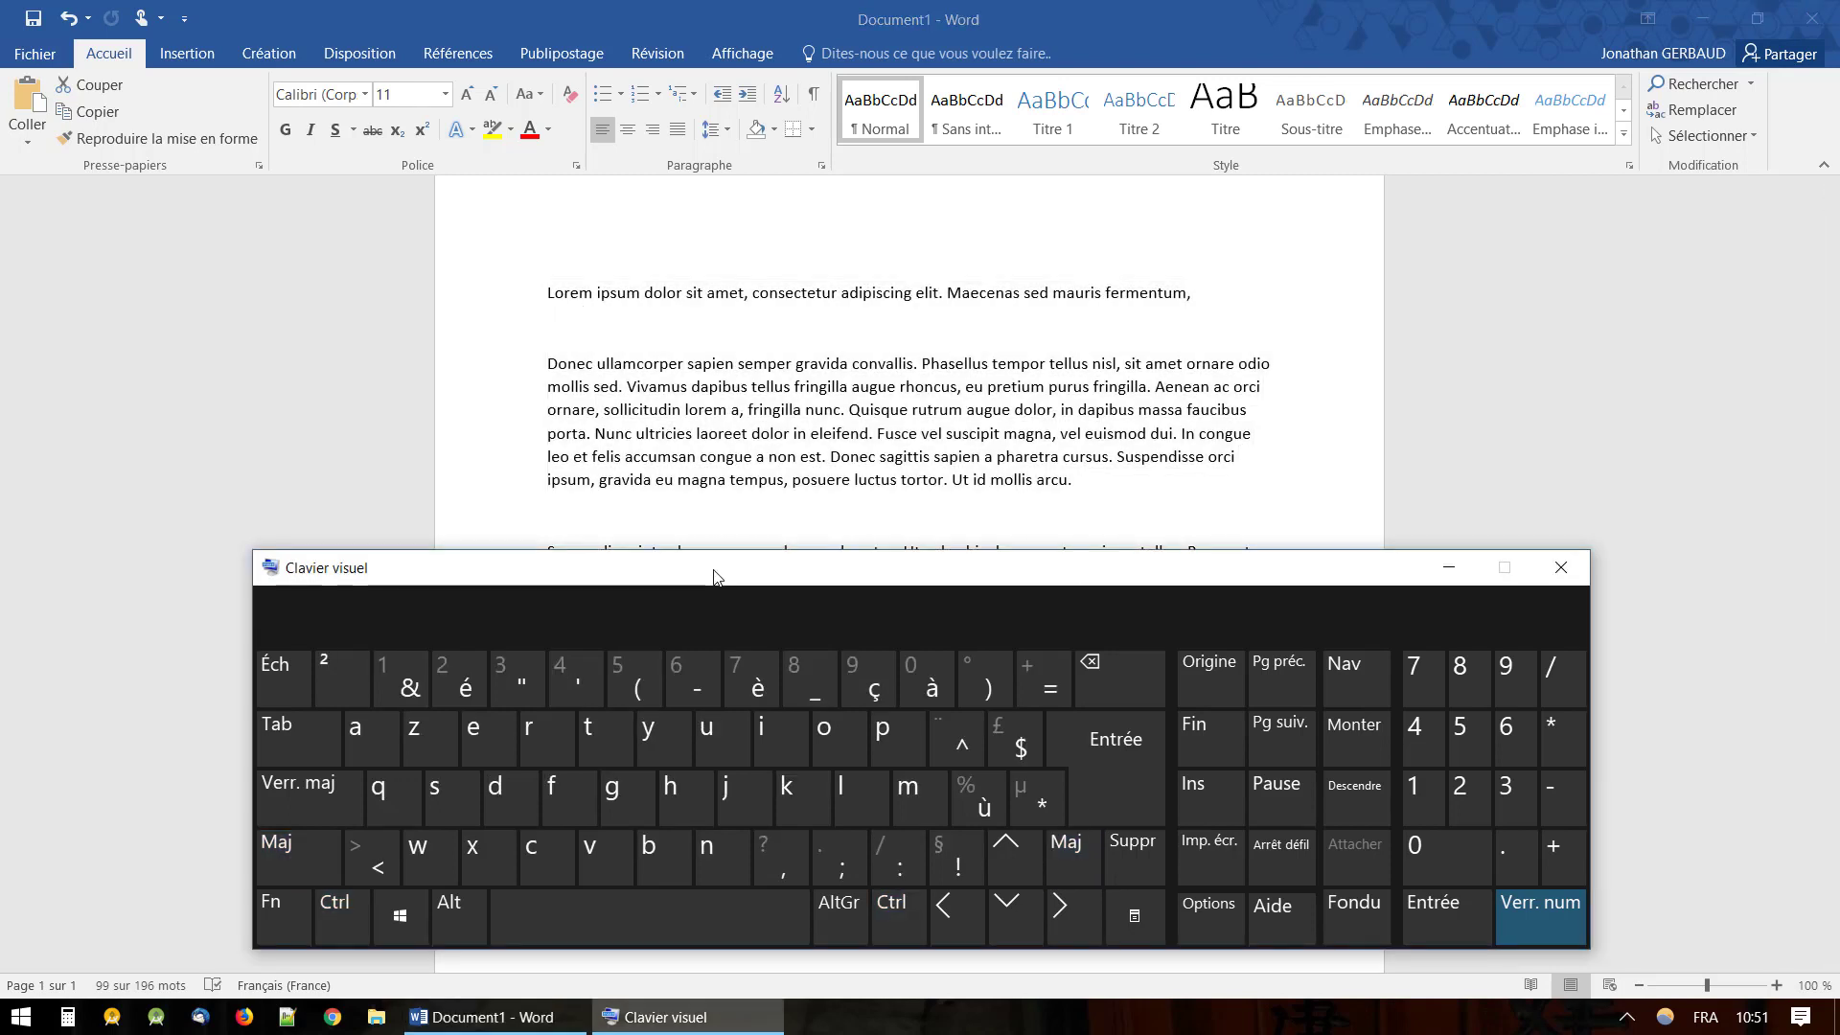
{"action": "mouse_move", "coordinate": [713, 575]}
{"action": "left_mouse_down"}
{"action": "mouse_move", "coordinate": [721, 775]}
{"action": "mouse_move", "coordinate": [721, 554]}
{"action": "mouse_move", "coordinate": [723, 595]}
{"action": "left_mouse_up"}
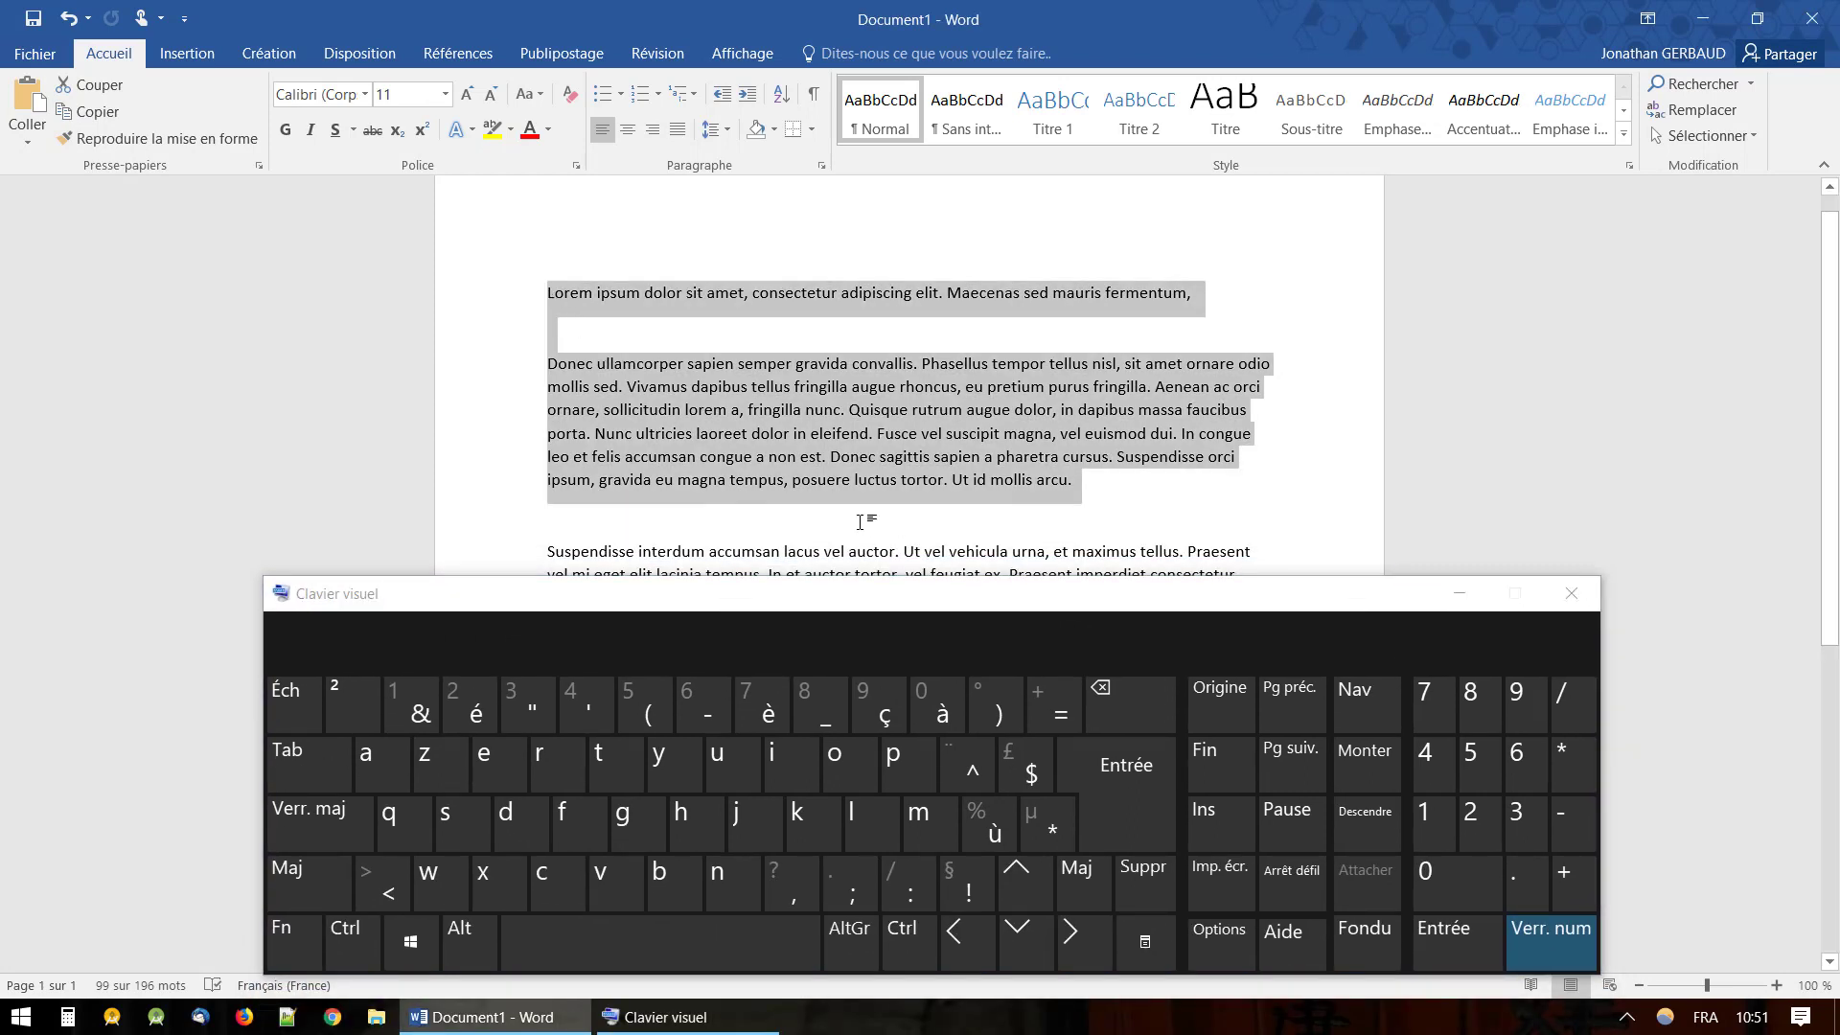
- Place the cursor before "Lorem" and extend the selection word by word through "Maecenas sed" in the first line
{"action": "left_click", "coordinate": [549, 293]}
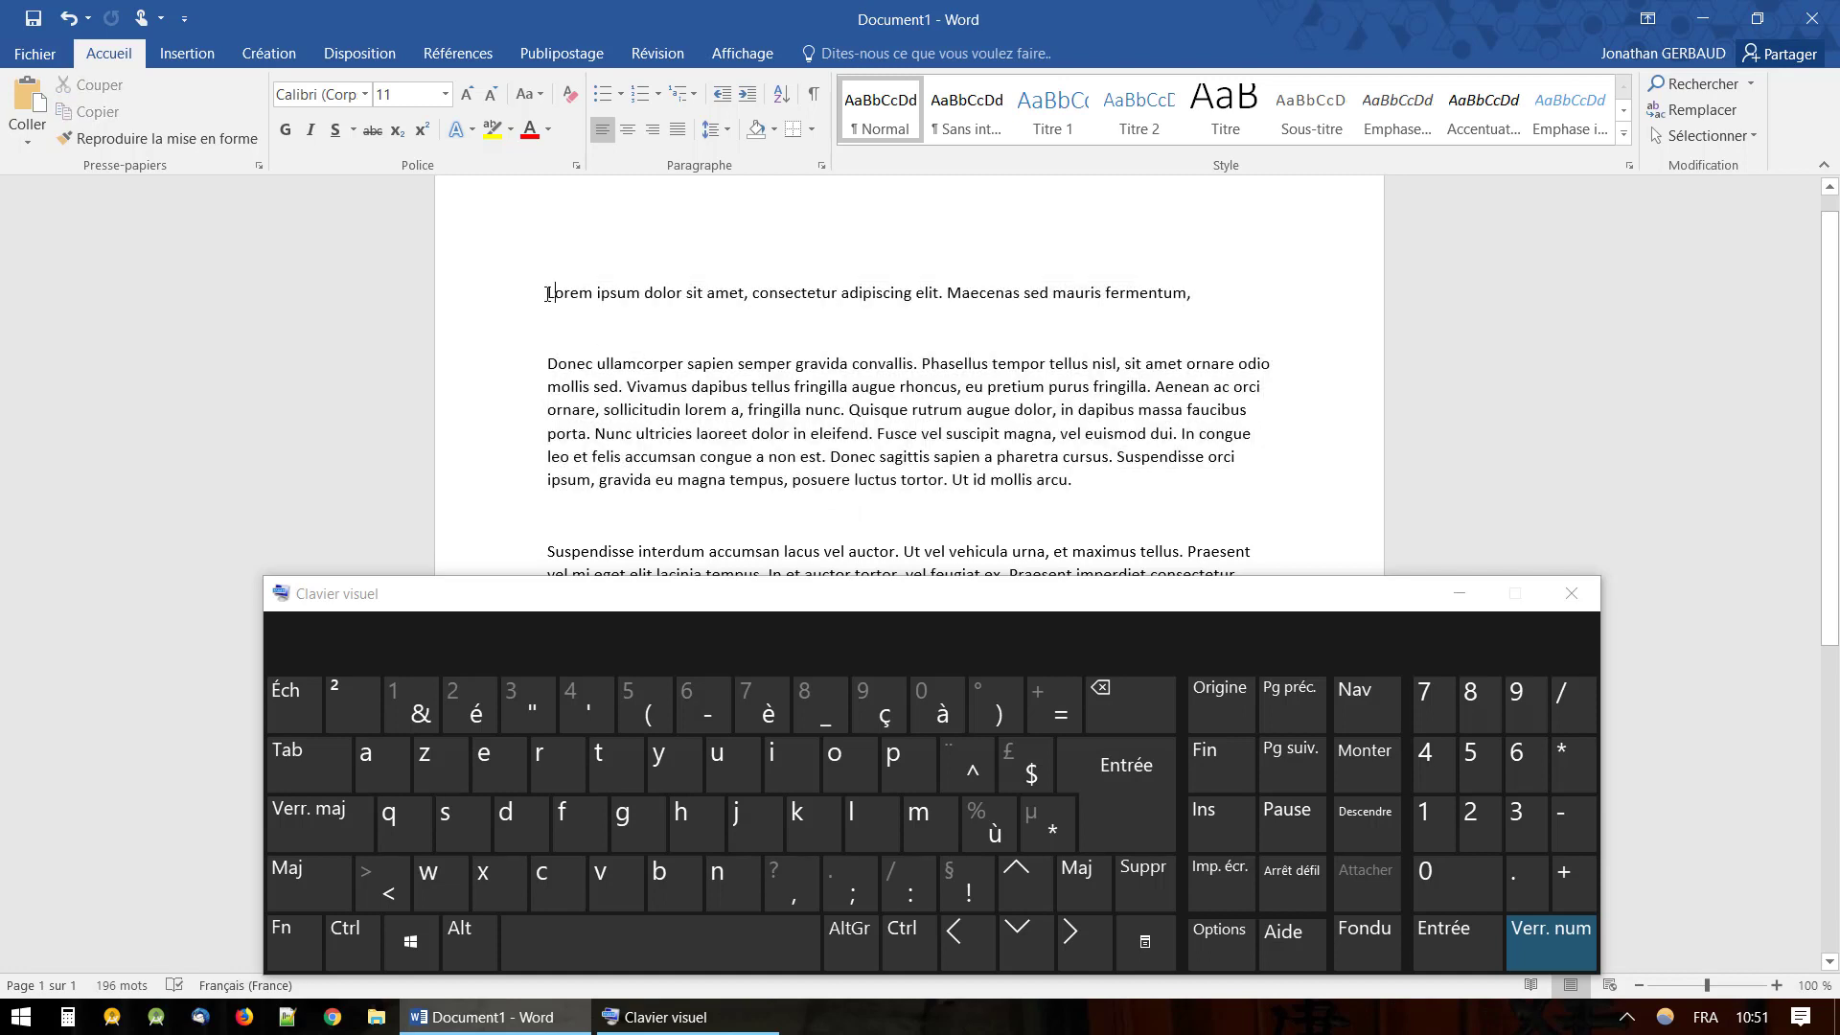
{"action": "key", "text": "shift"}
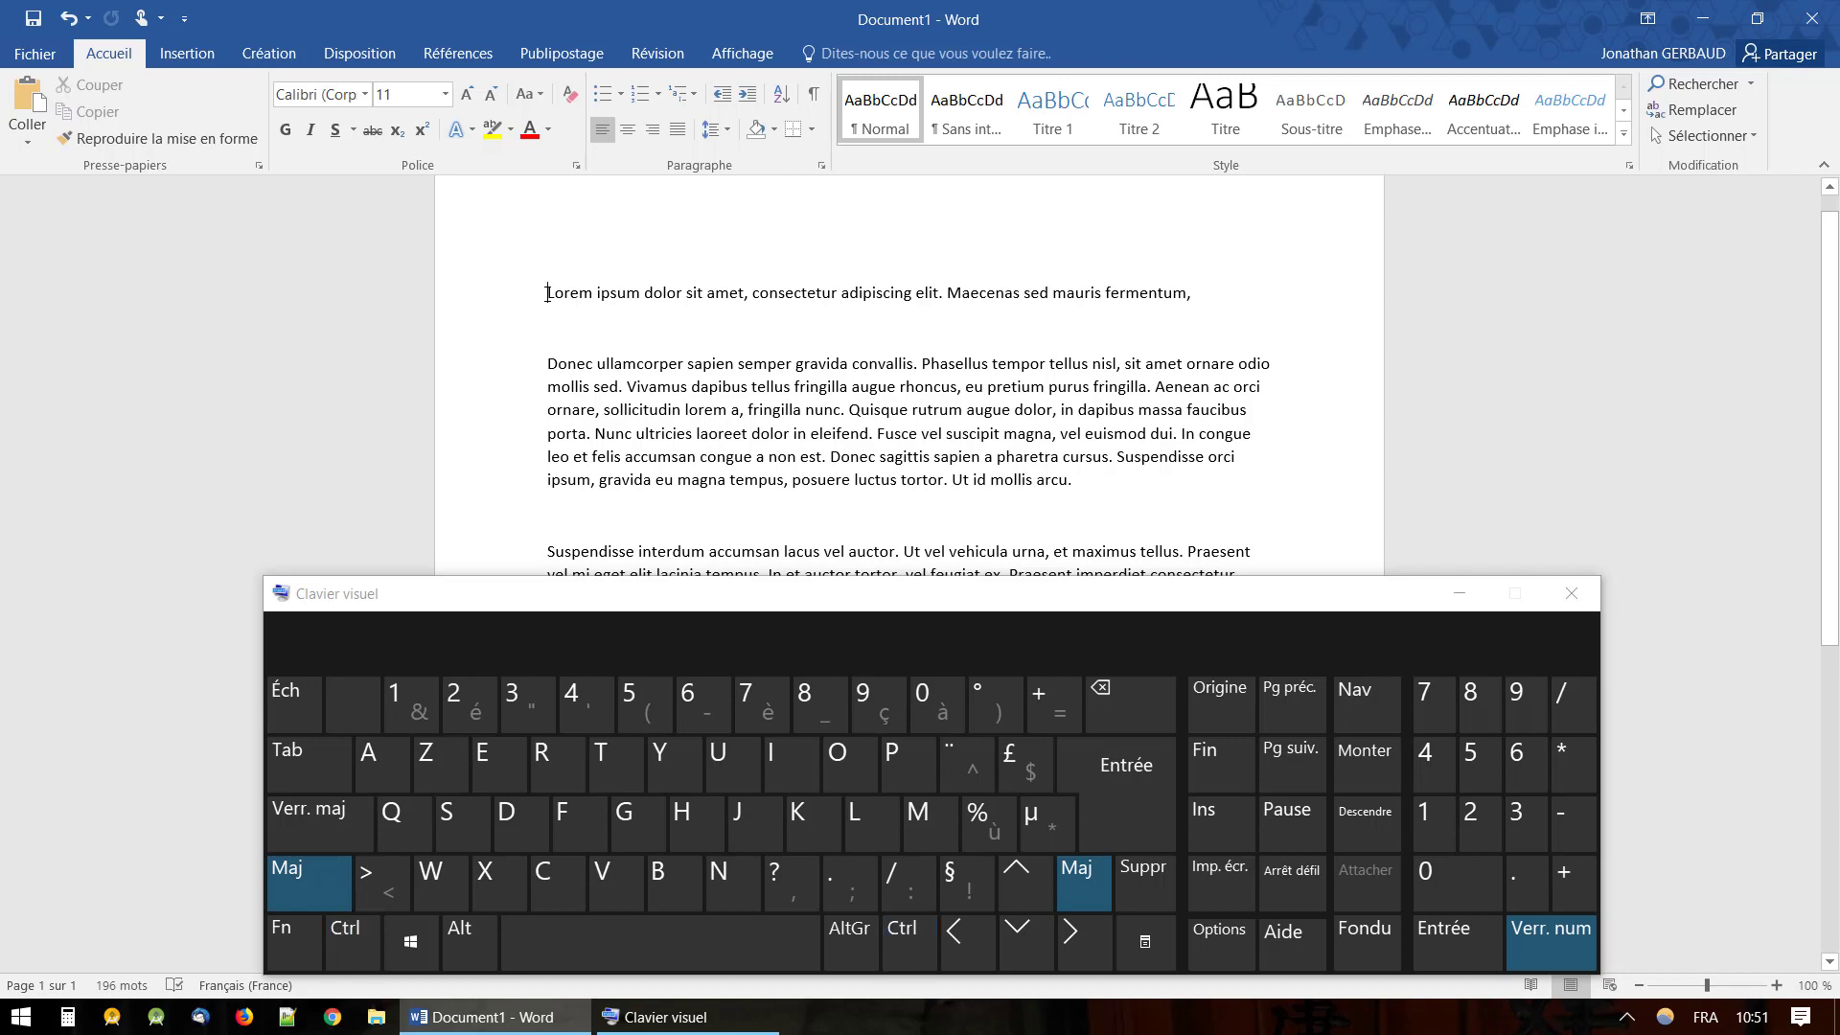
{"action": "key", "text": "ctrl"}
{"action": "key", "text": "ctrl+shift+Right"}
{"action": "key", "text": "ctrl+shift+Right"}
{"action": "key", "text": "ctrl+shift+Right"}
{"action": "key", "text": "ctrl+shift+Right"}
{"action": "key", "text": "ctrl+shift+Right"}
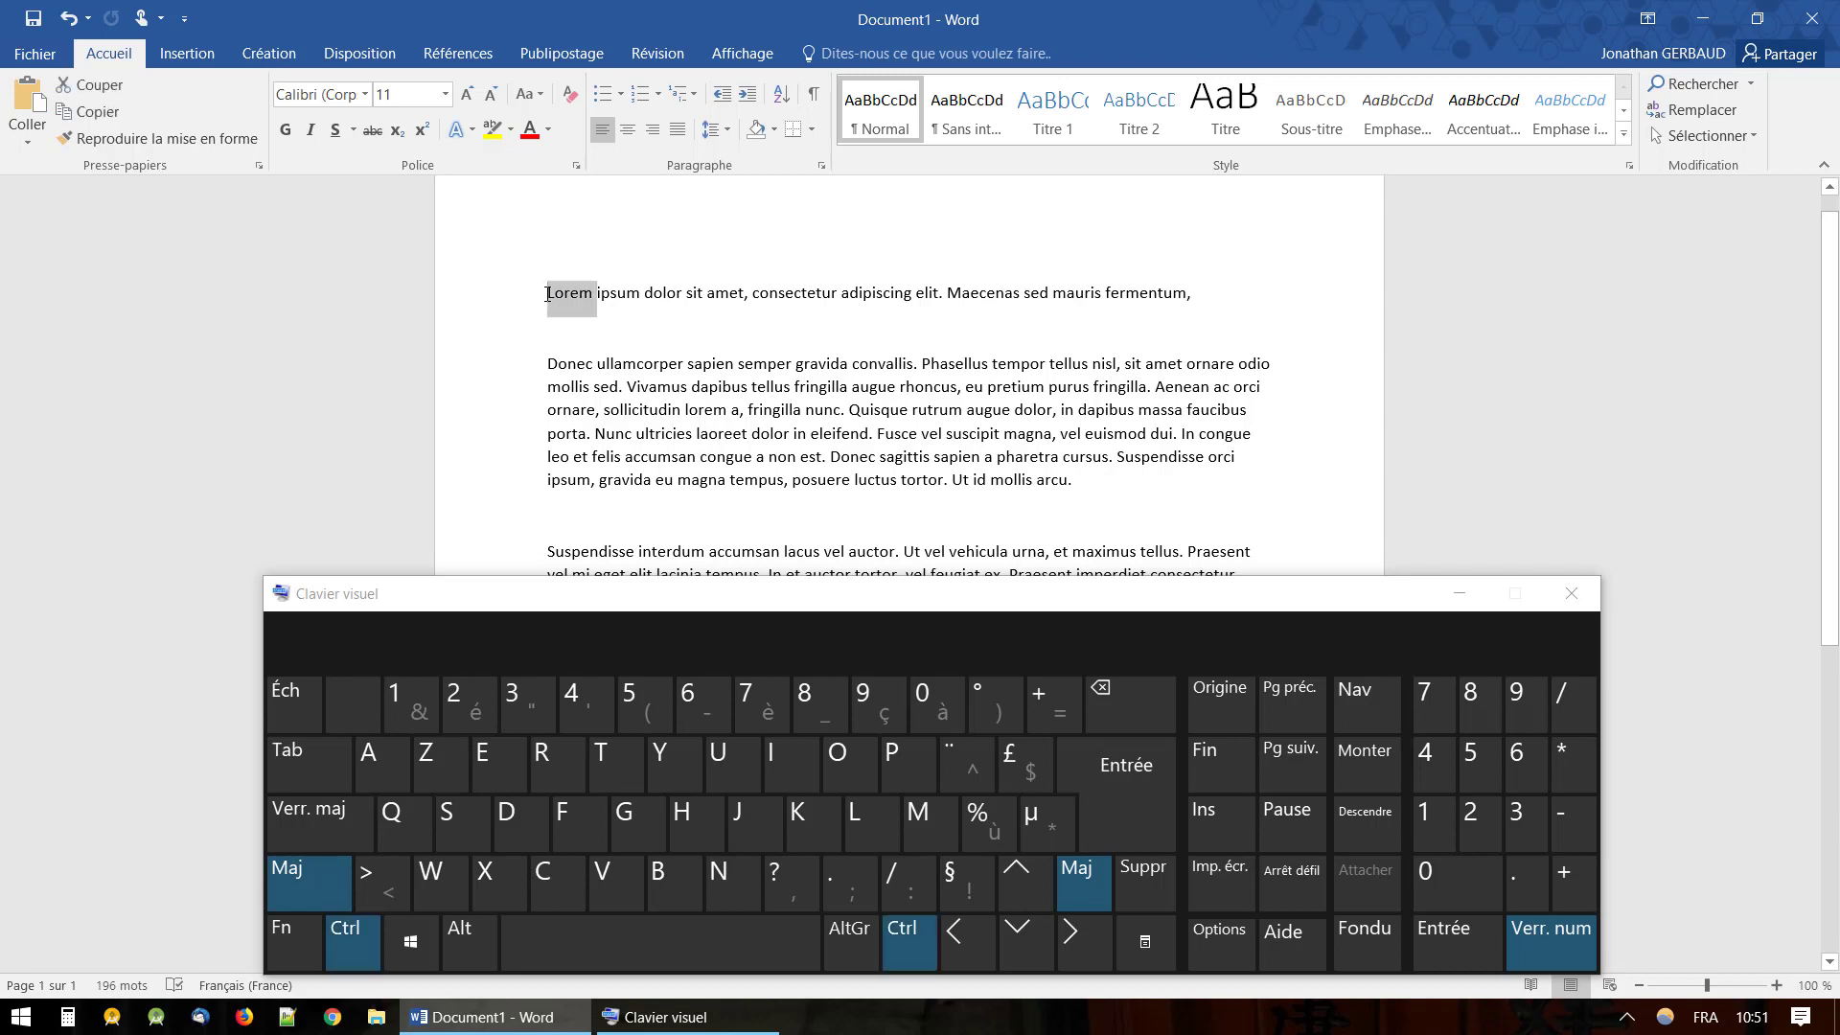
{"action": "key", "text": "ctrl+shift+Right"}
{"action": "key", "text": "ctrl+shift+Right"}
{"action": "key", "text": "ctrl+shift+Right"}
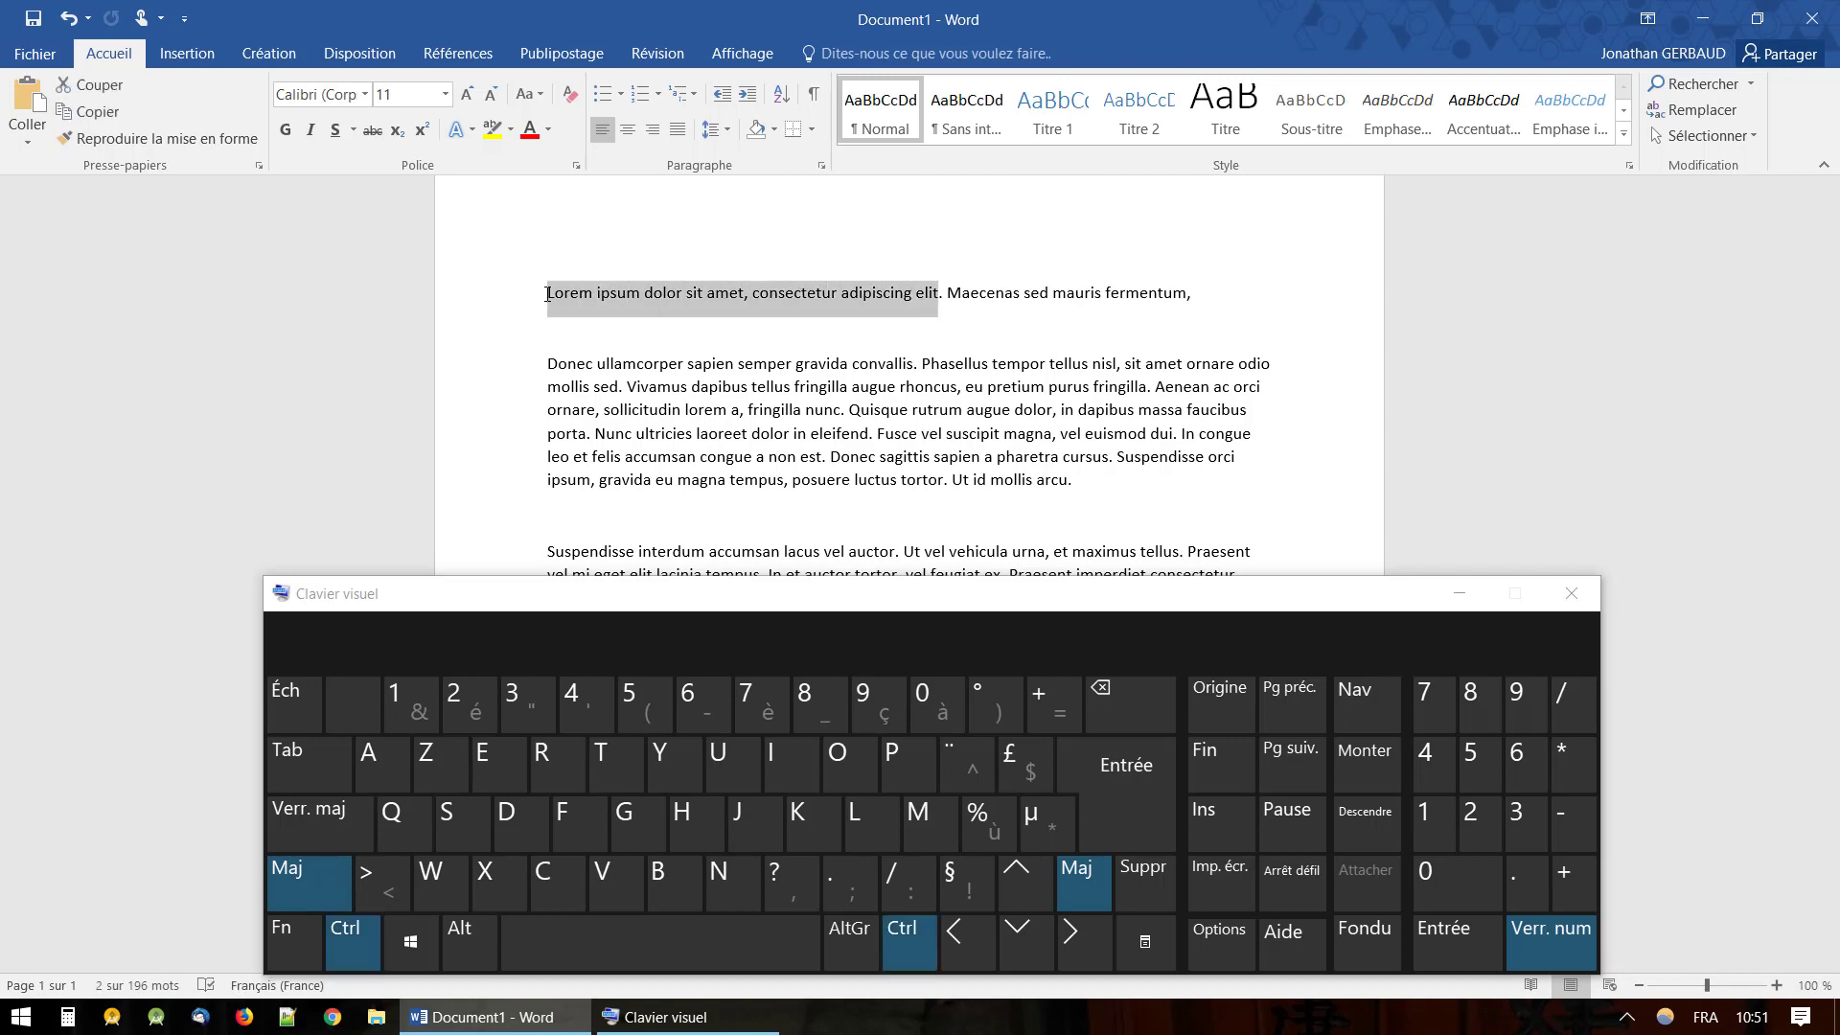
{"action": "key", "text": "ctrl+shift+Right"}
{"action": "key", "text": "ctrl+shift+Right"}
{"action": "key", "text": "ctrl+shift+Right"}
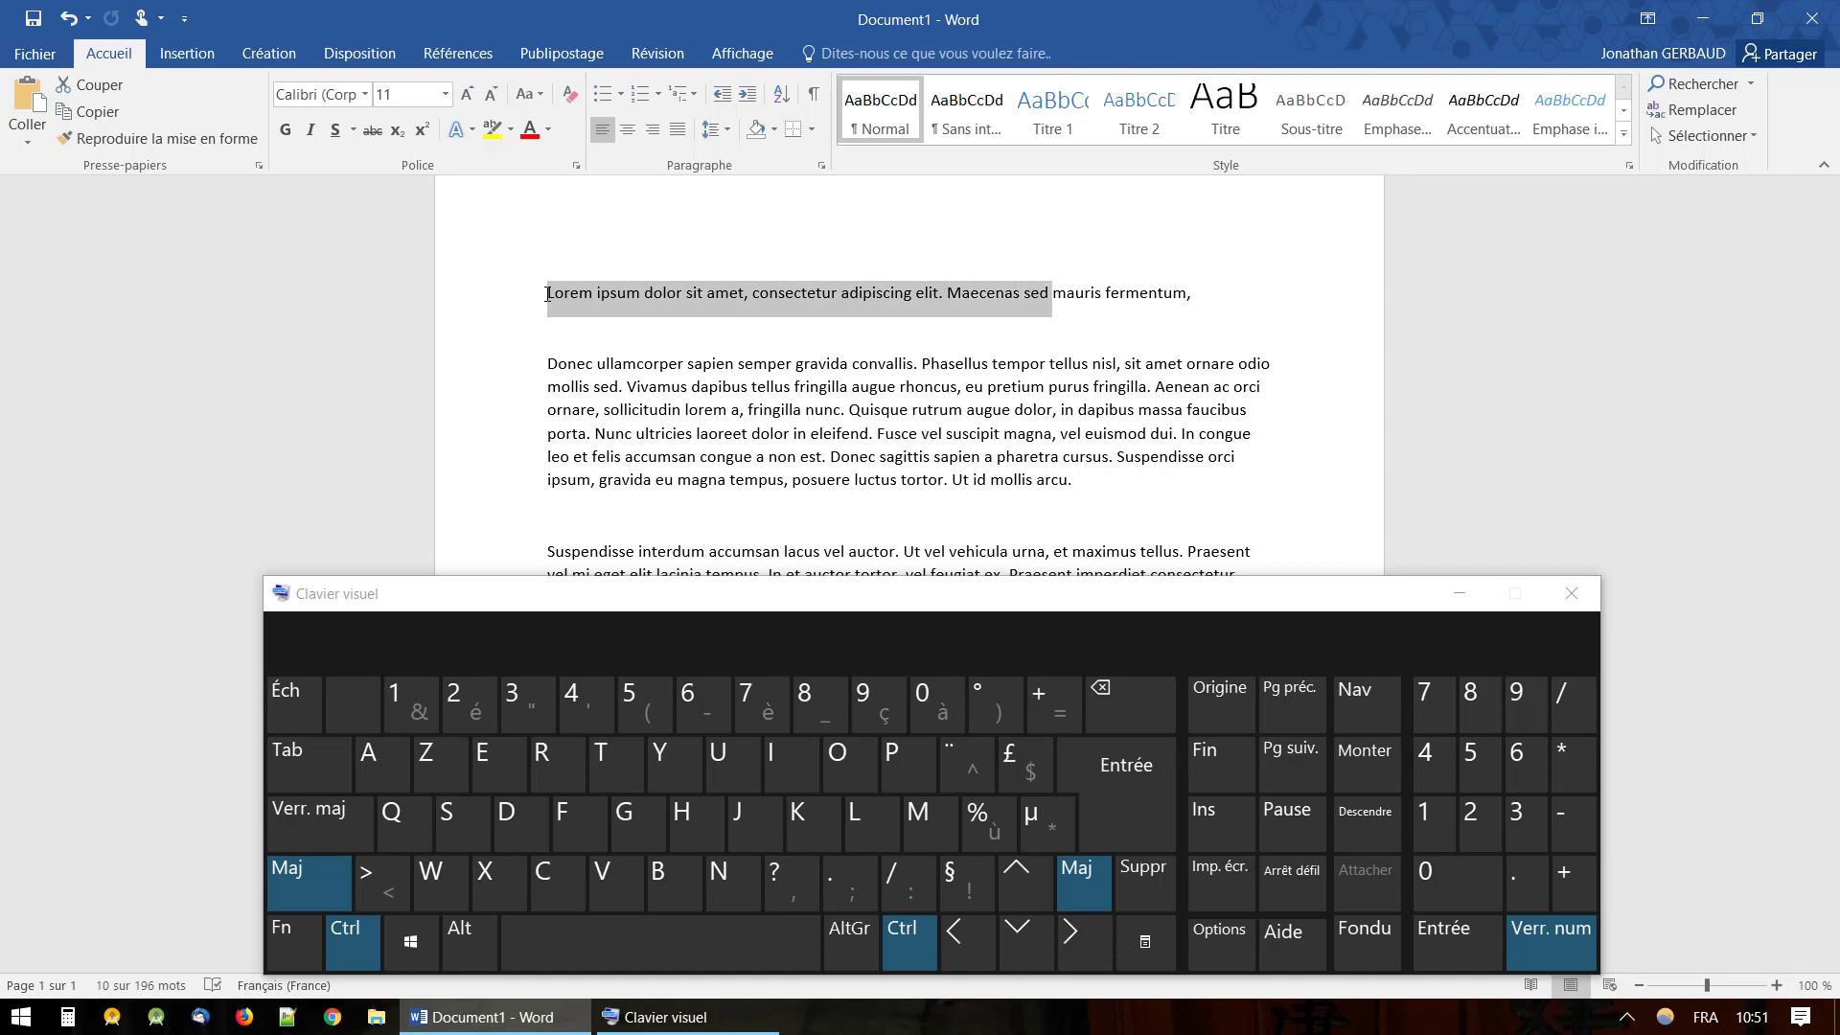
- Adjust the selection word by word so that it ends after the first sentence, at "elit."
{"action": "key", "text": "ctrl+shift+Left"}
{"action": "key", "text": "ctrl+shift+Left"}
{"action": "key", "text": "ctrl+shift+Left"}
{"action": "key", "text": "ctrl+shift+Left"}
{"action": "key", "text": "ctrl+shift+Right"}
{"action": "key", "text": "ctrl+shift+Right"}
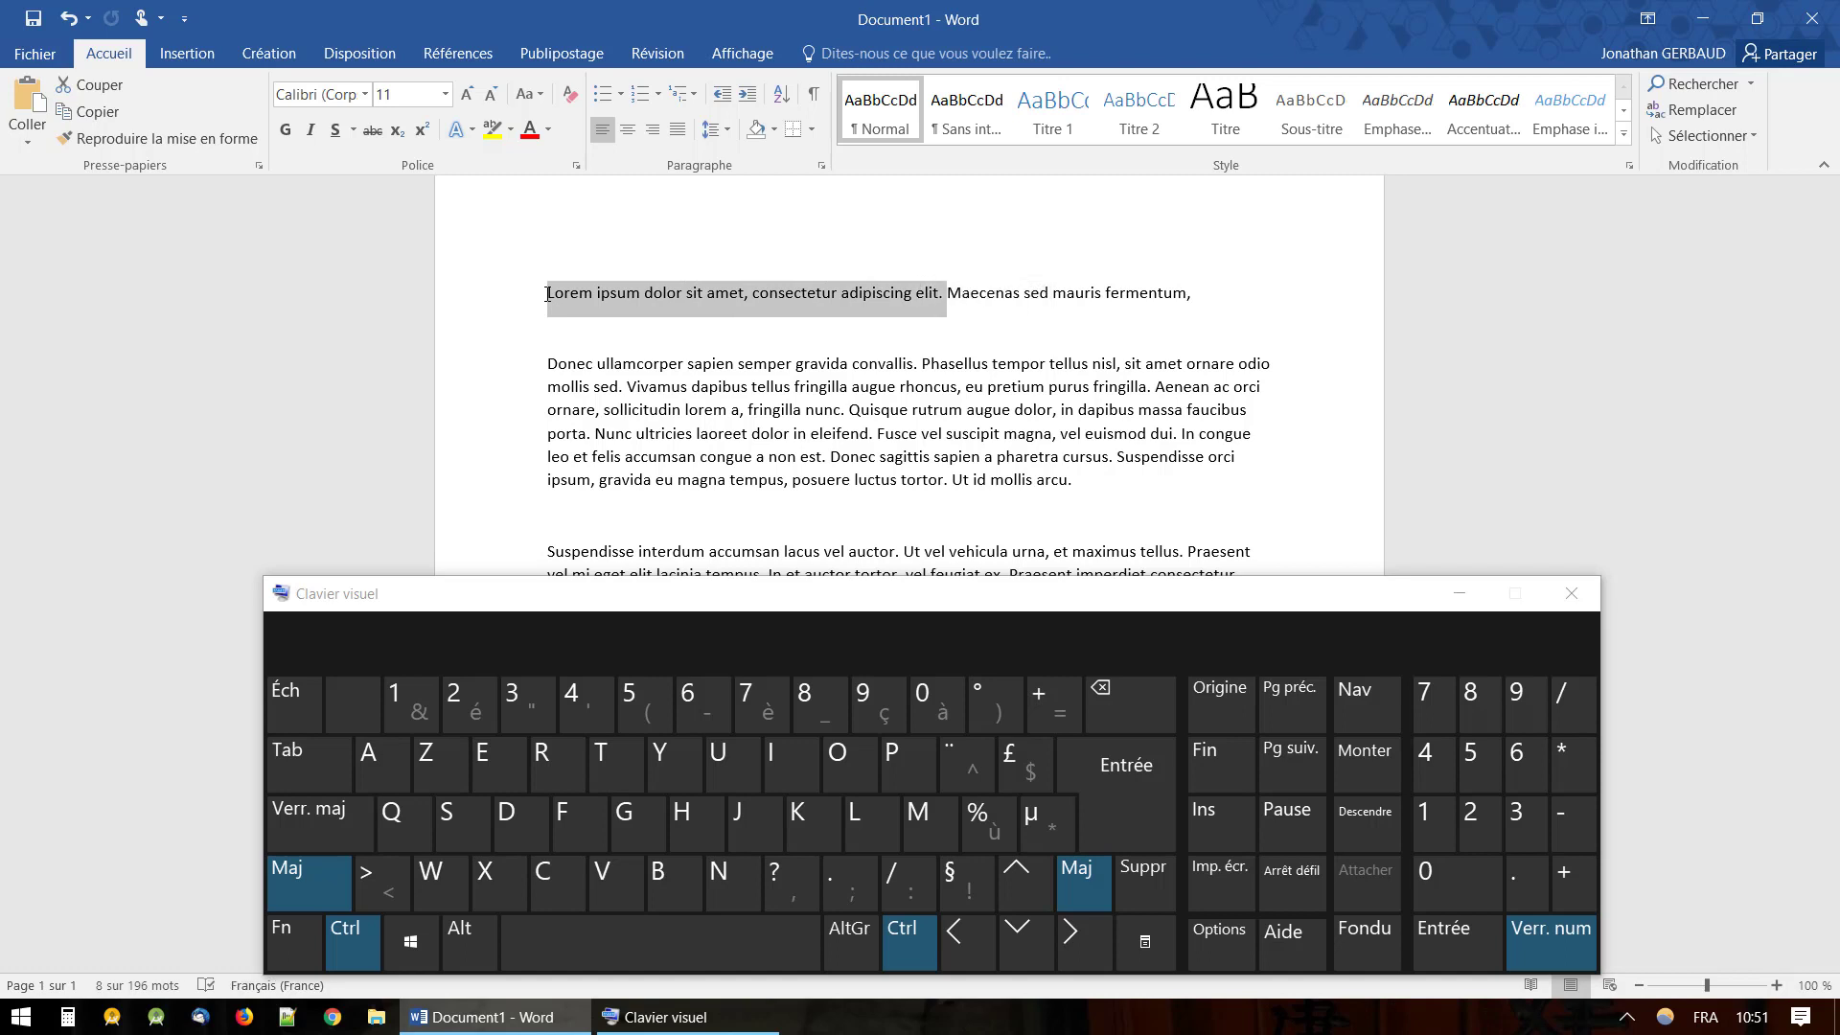
- Extend the selection paragraph by paragraph from the first line through the end of the document
{"action": "key", "text": "ctrl+shift+Down"}
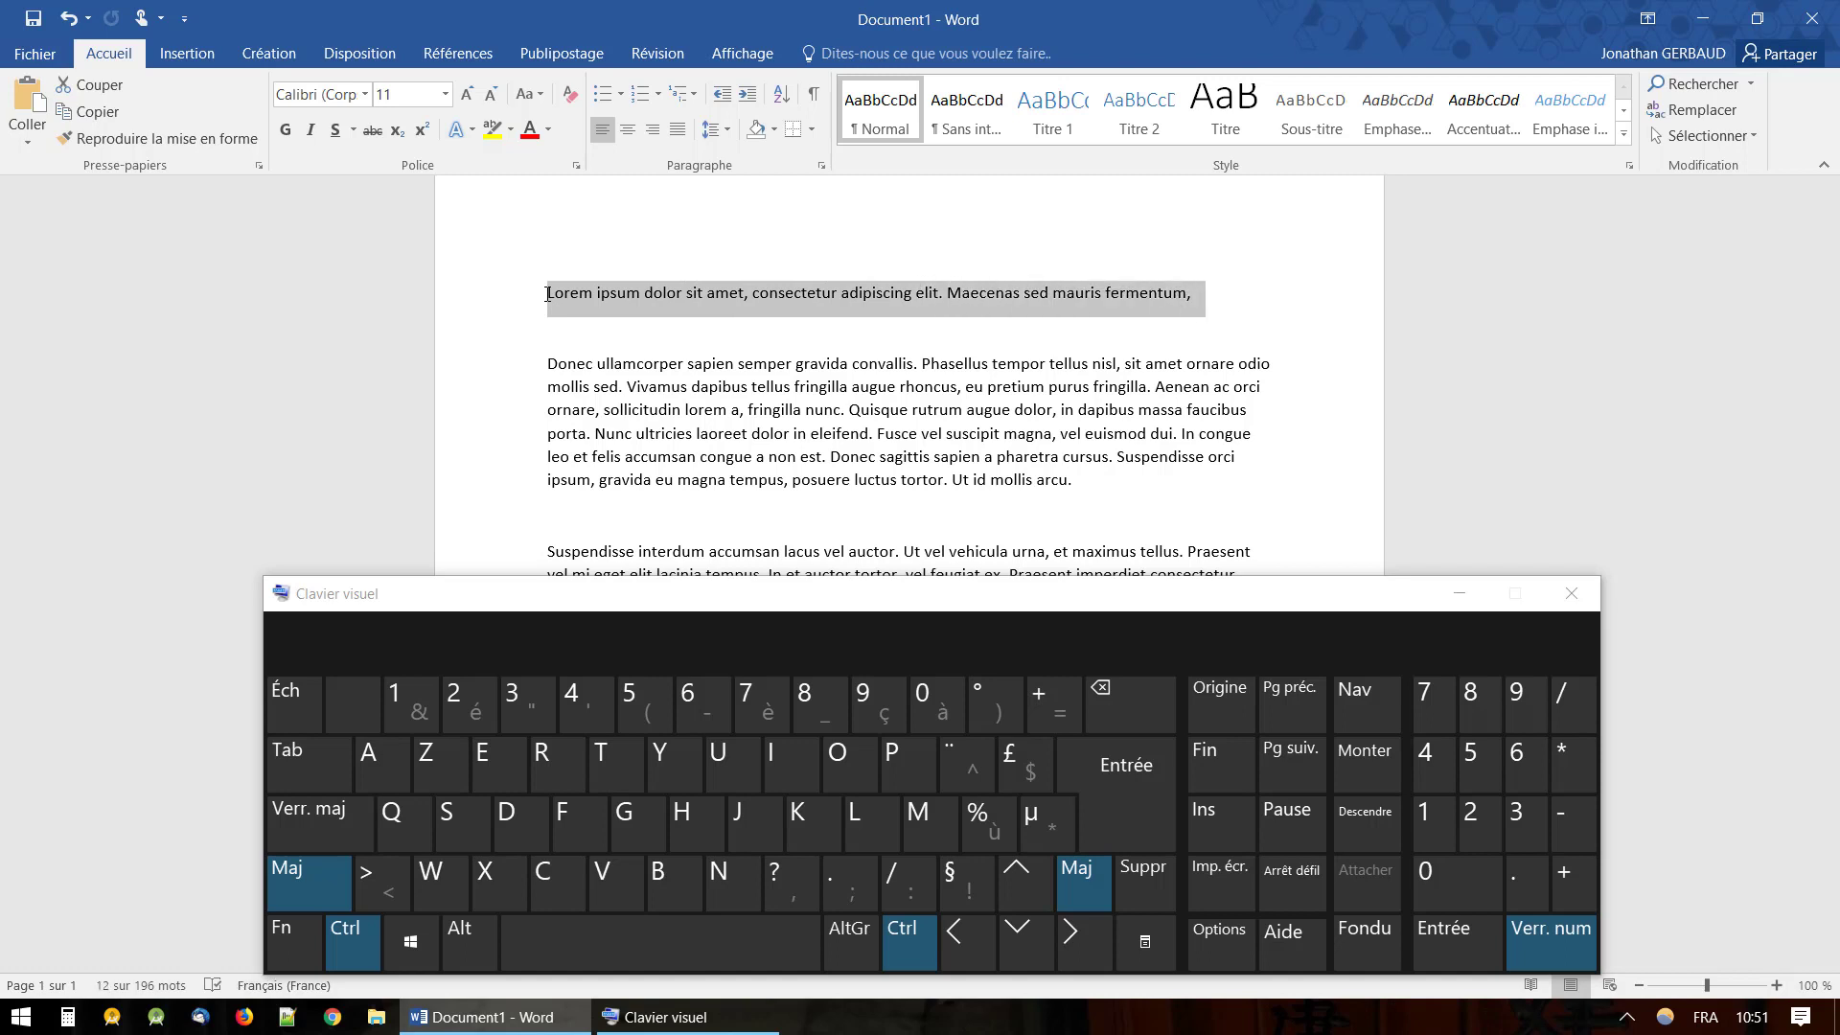
{"action": "key", "text": "ctrl+shift+Down"}
{"action": "key", "text": "ctrl+shift+Down"}
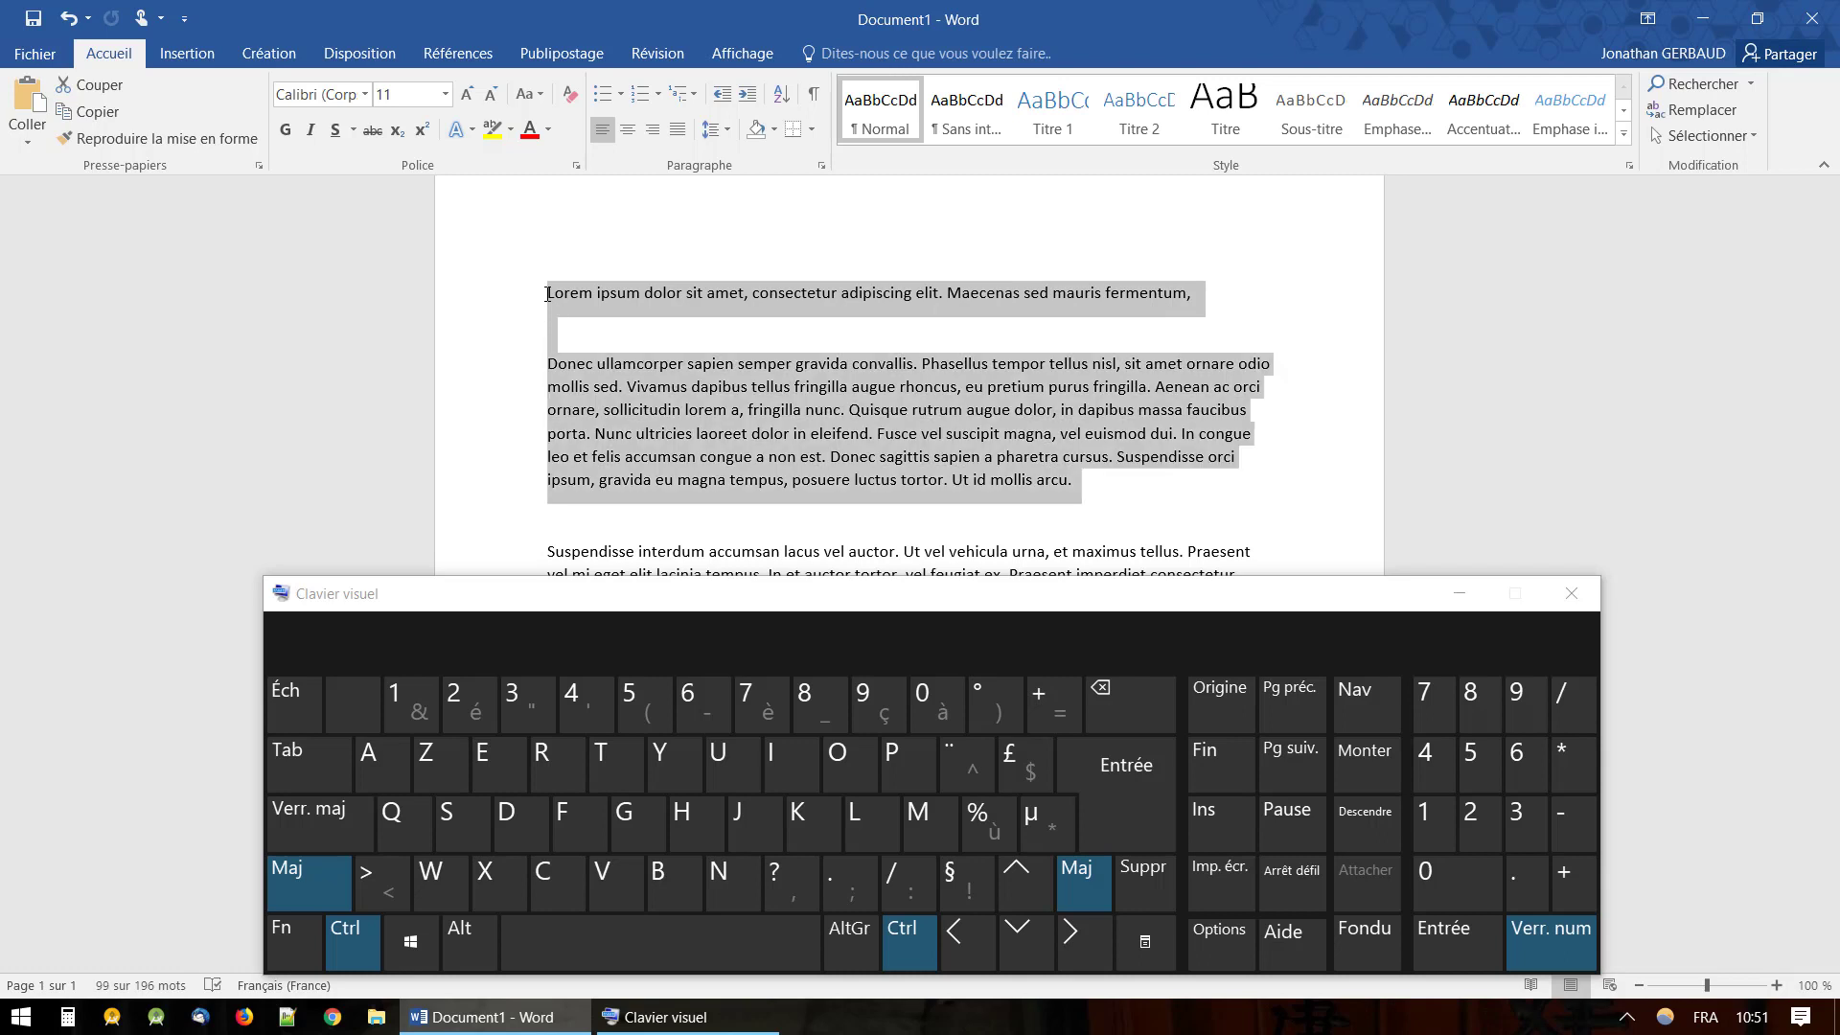
{"action": "key", "text": "ctrl+shift+Down"}
{"action": "key", "text": "ctrl+shift+Down"}
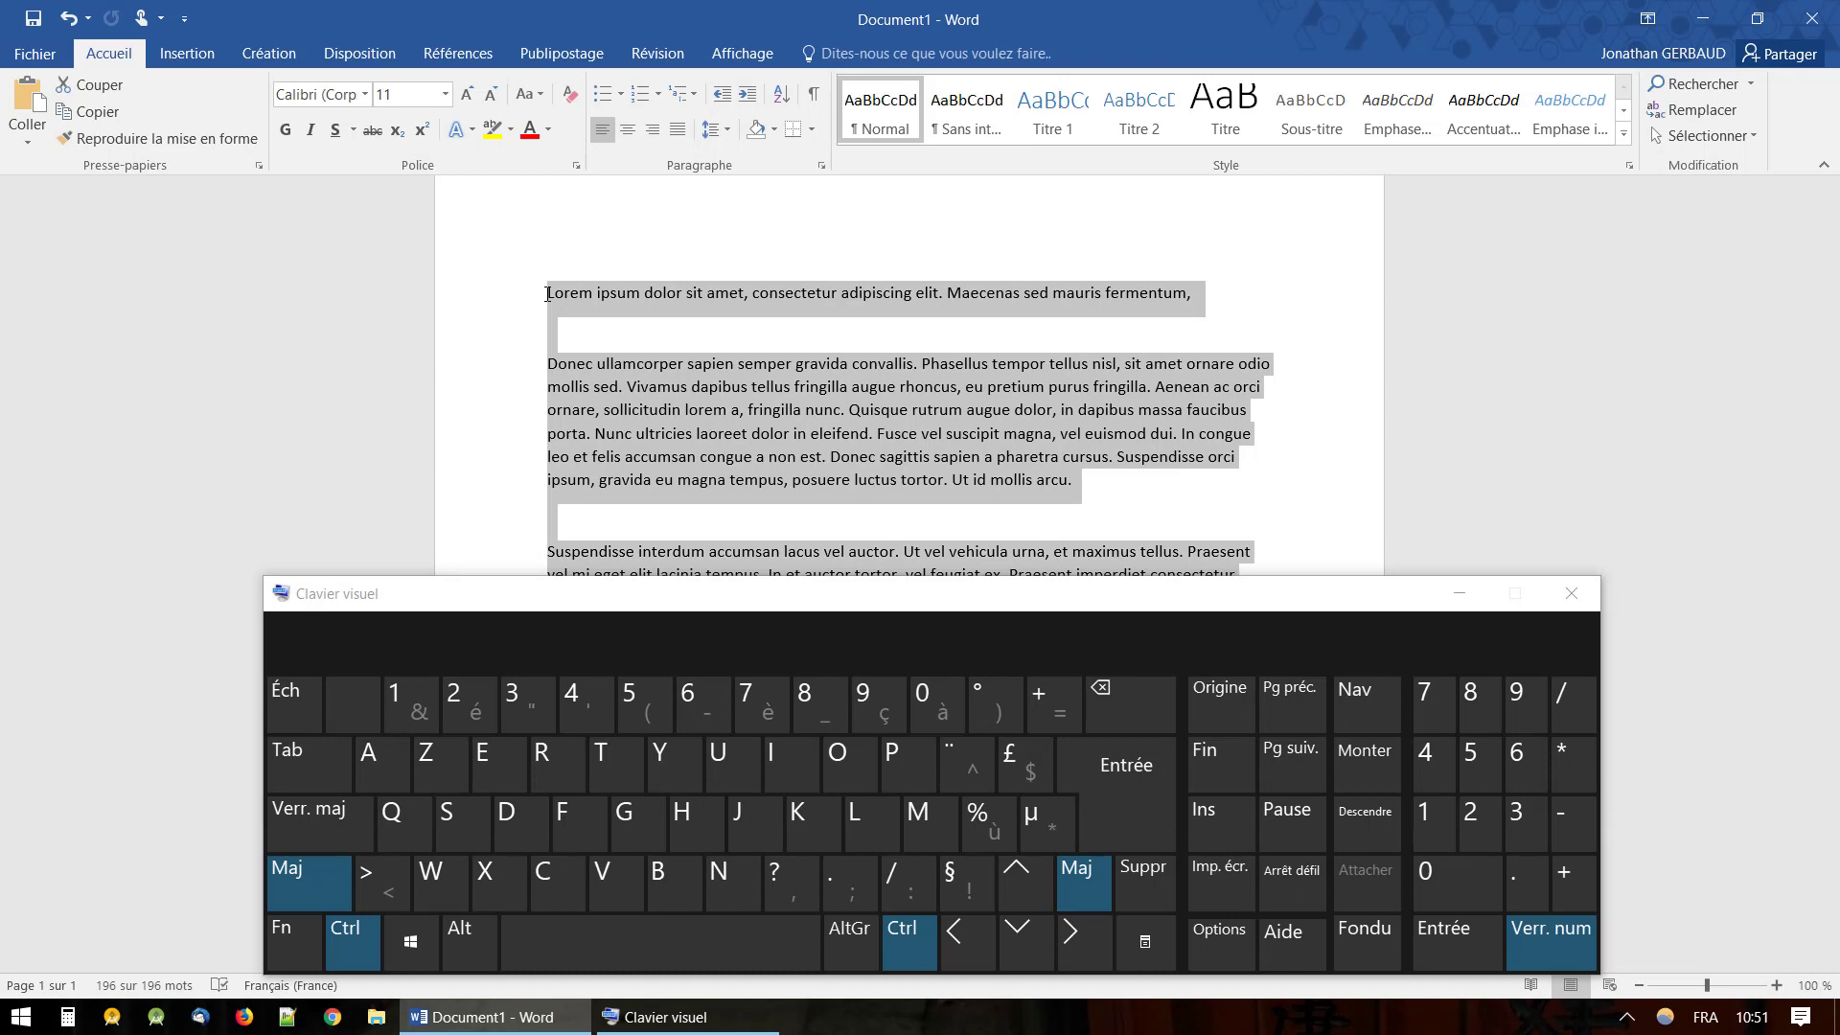
- Shrink the selection paragraph by paragraph back to the first line and the empty paragraph below it
{"action": "key", "text": "ctrl+shift+Up"}
{"action": "key", "text": "ctrl+shift+Up"}
{"action": "key", "text": "ctrl+shift+Up"}
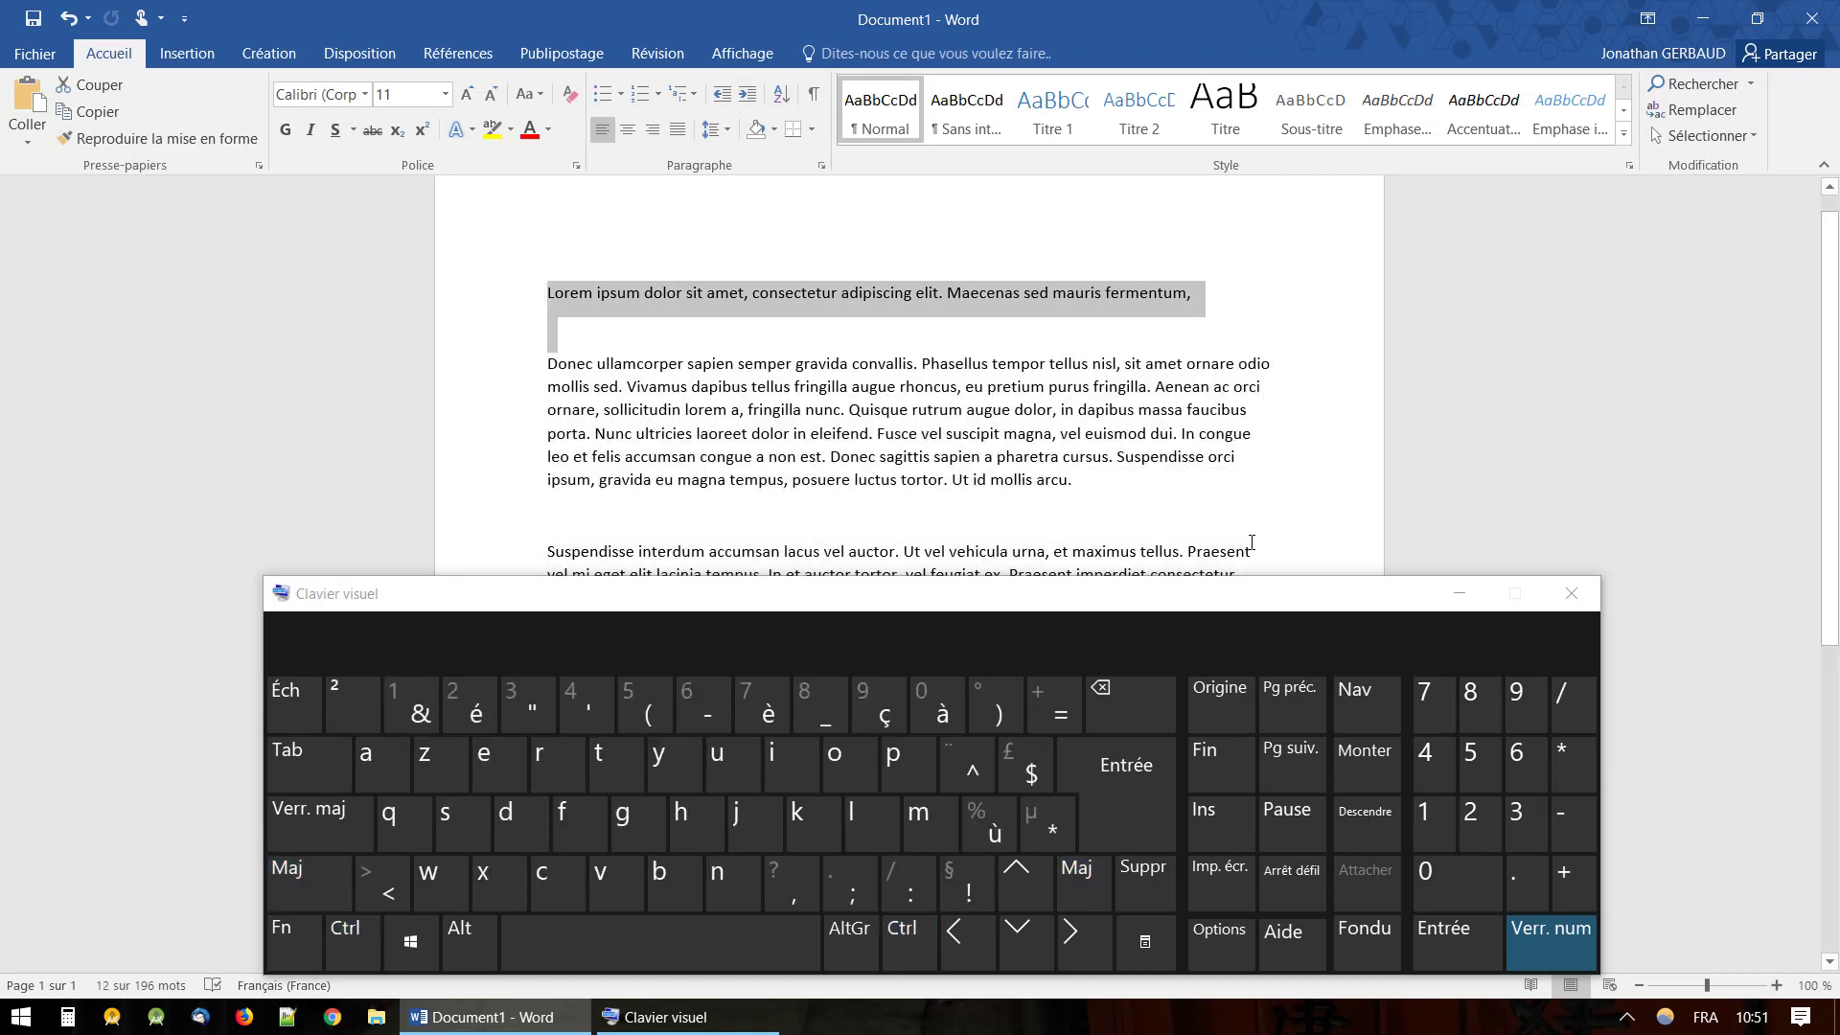
- Reposition the on-screen keyboard window just below the third paragraph so that the document's last line is uncovered
{"action": "left_click_drag", "start_coordinate": [1298, 602], "coordinate": [1291, 772]}
{"action": "scroll", "coordinate": [1067, 630], "scroll_direction": "down", "scroll_amount": 2}
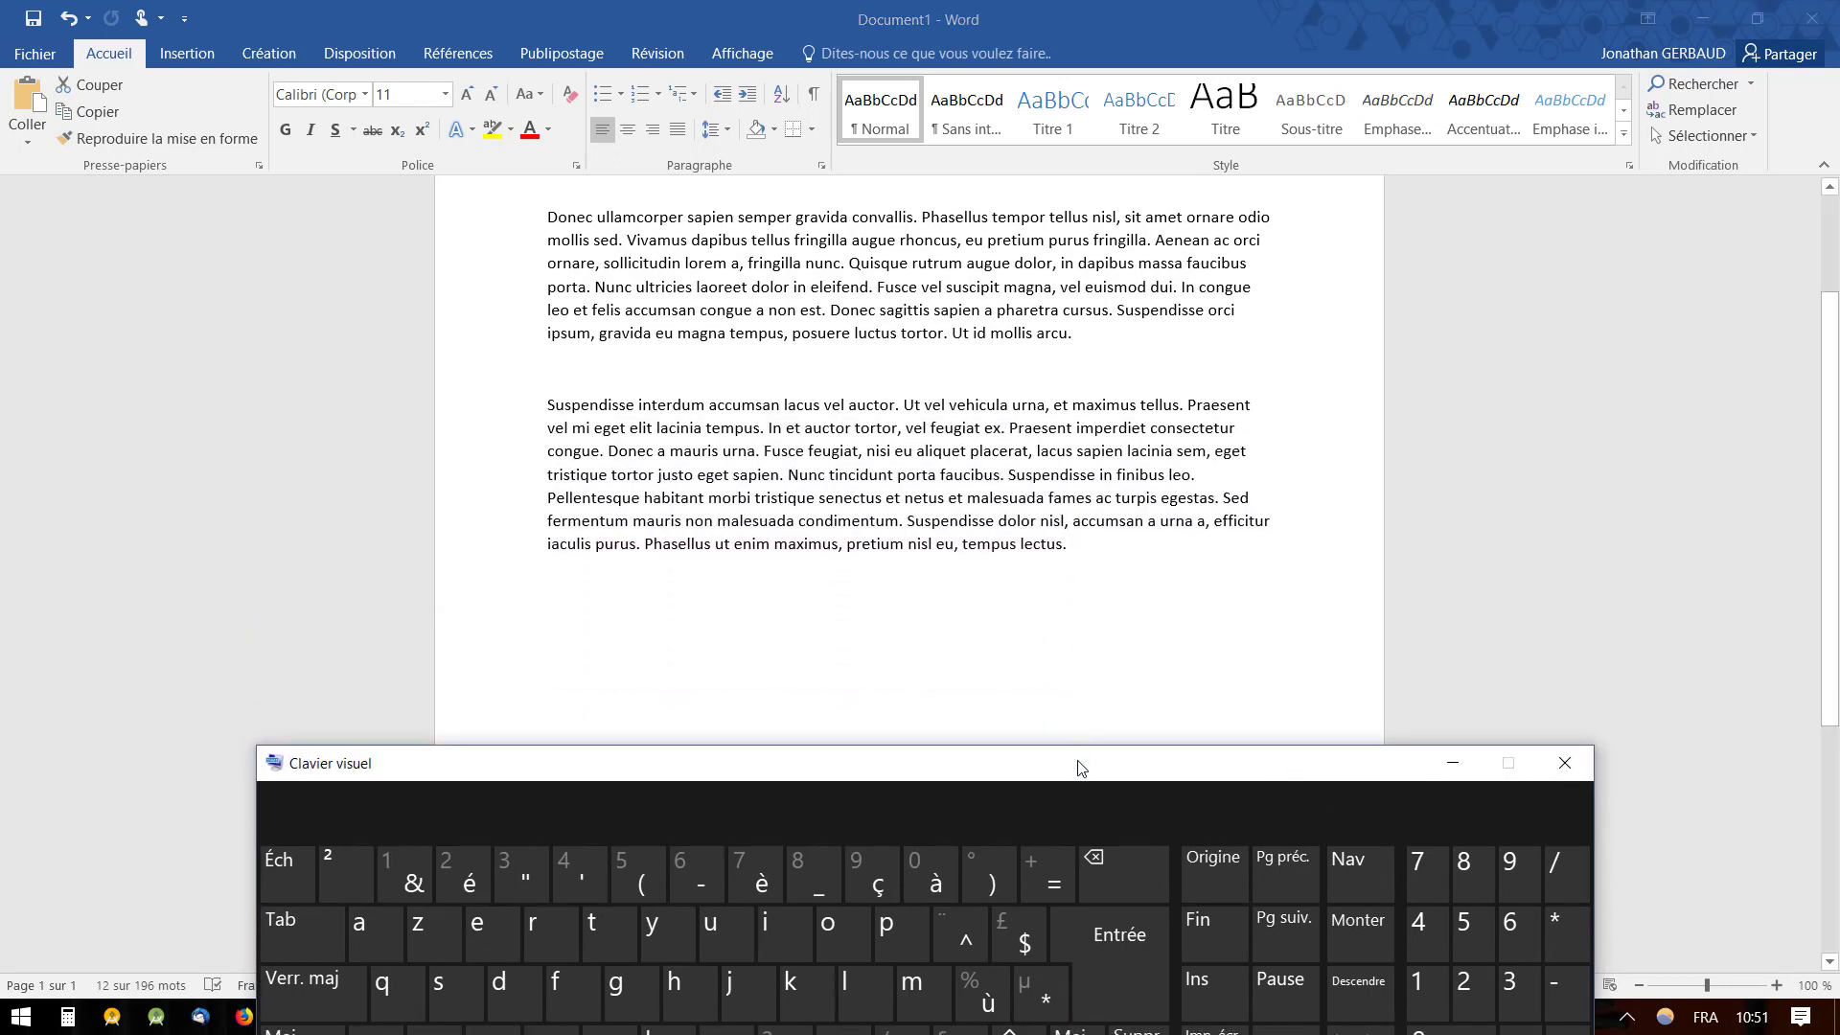
{"action": "left_click_drag", "start_coordinate": [1076, 764], "coordinate": [1077, 638]}
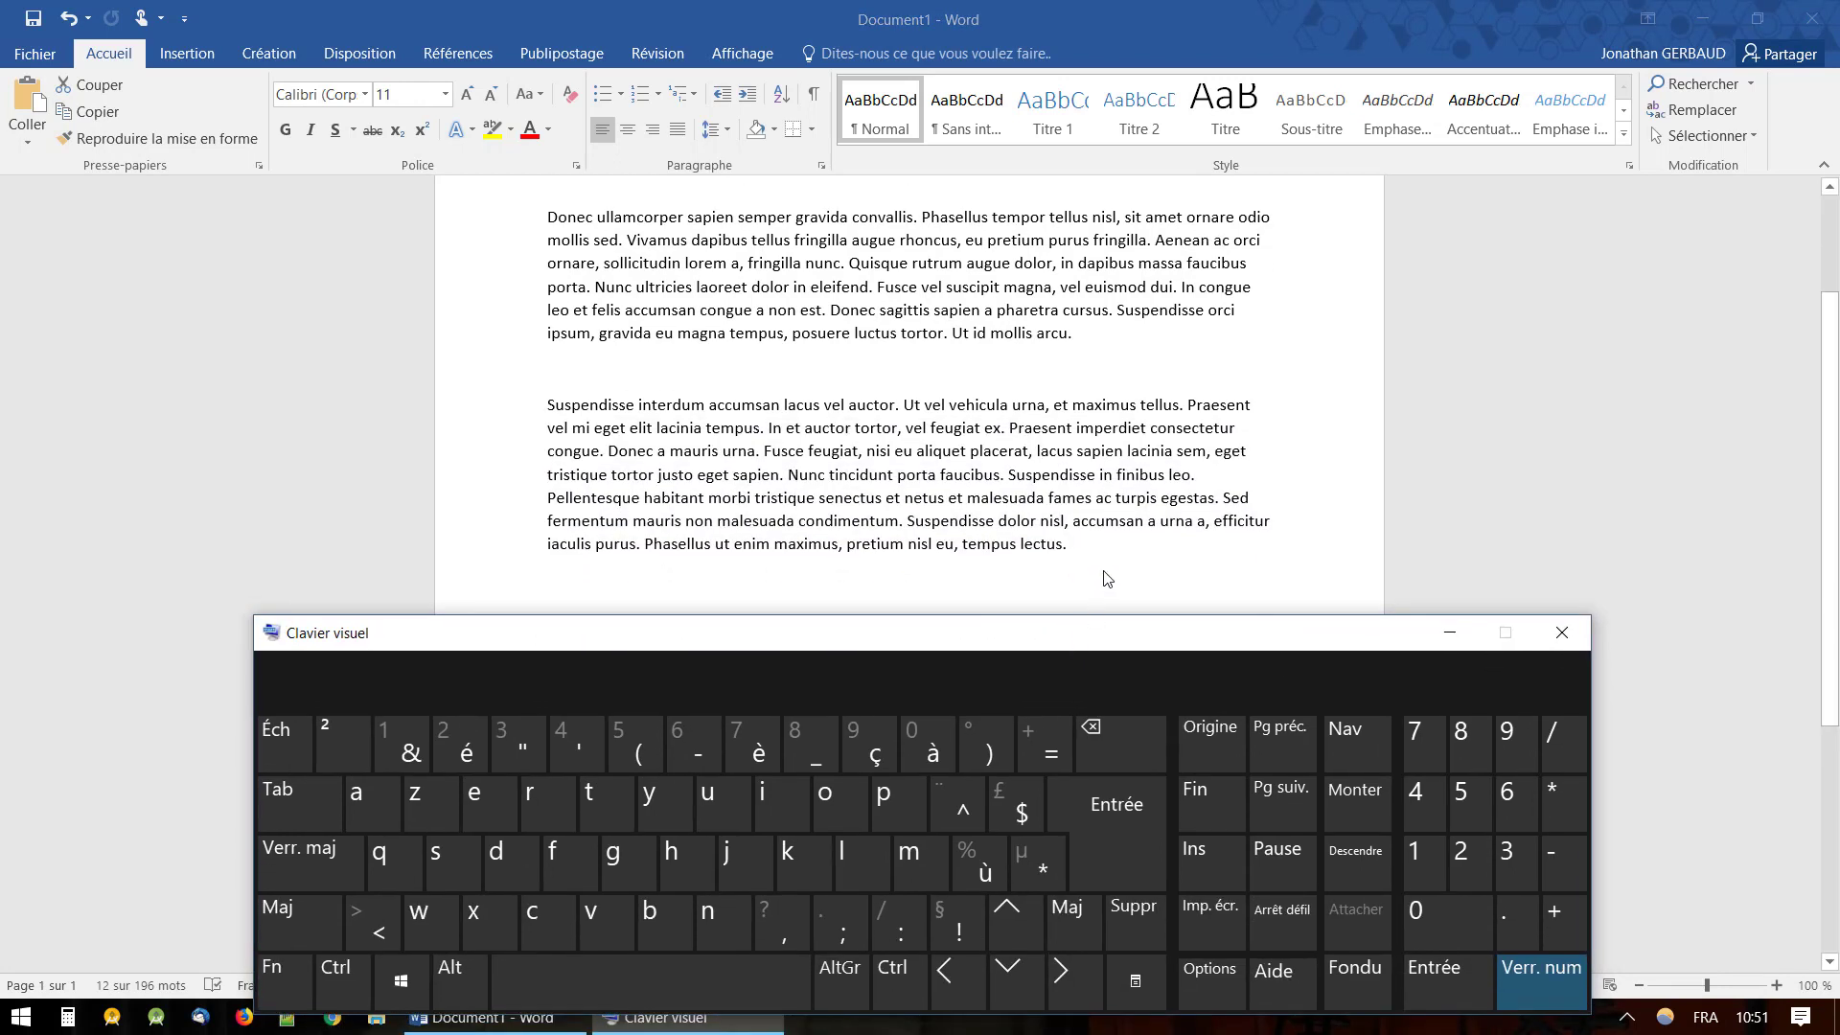
- Place the cursor at the end of the last paragraph and extend the selection backwards word by word to "ut enim maximus"
{"action": "left_click", "coordinate": [1081, 544]}
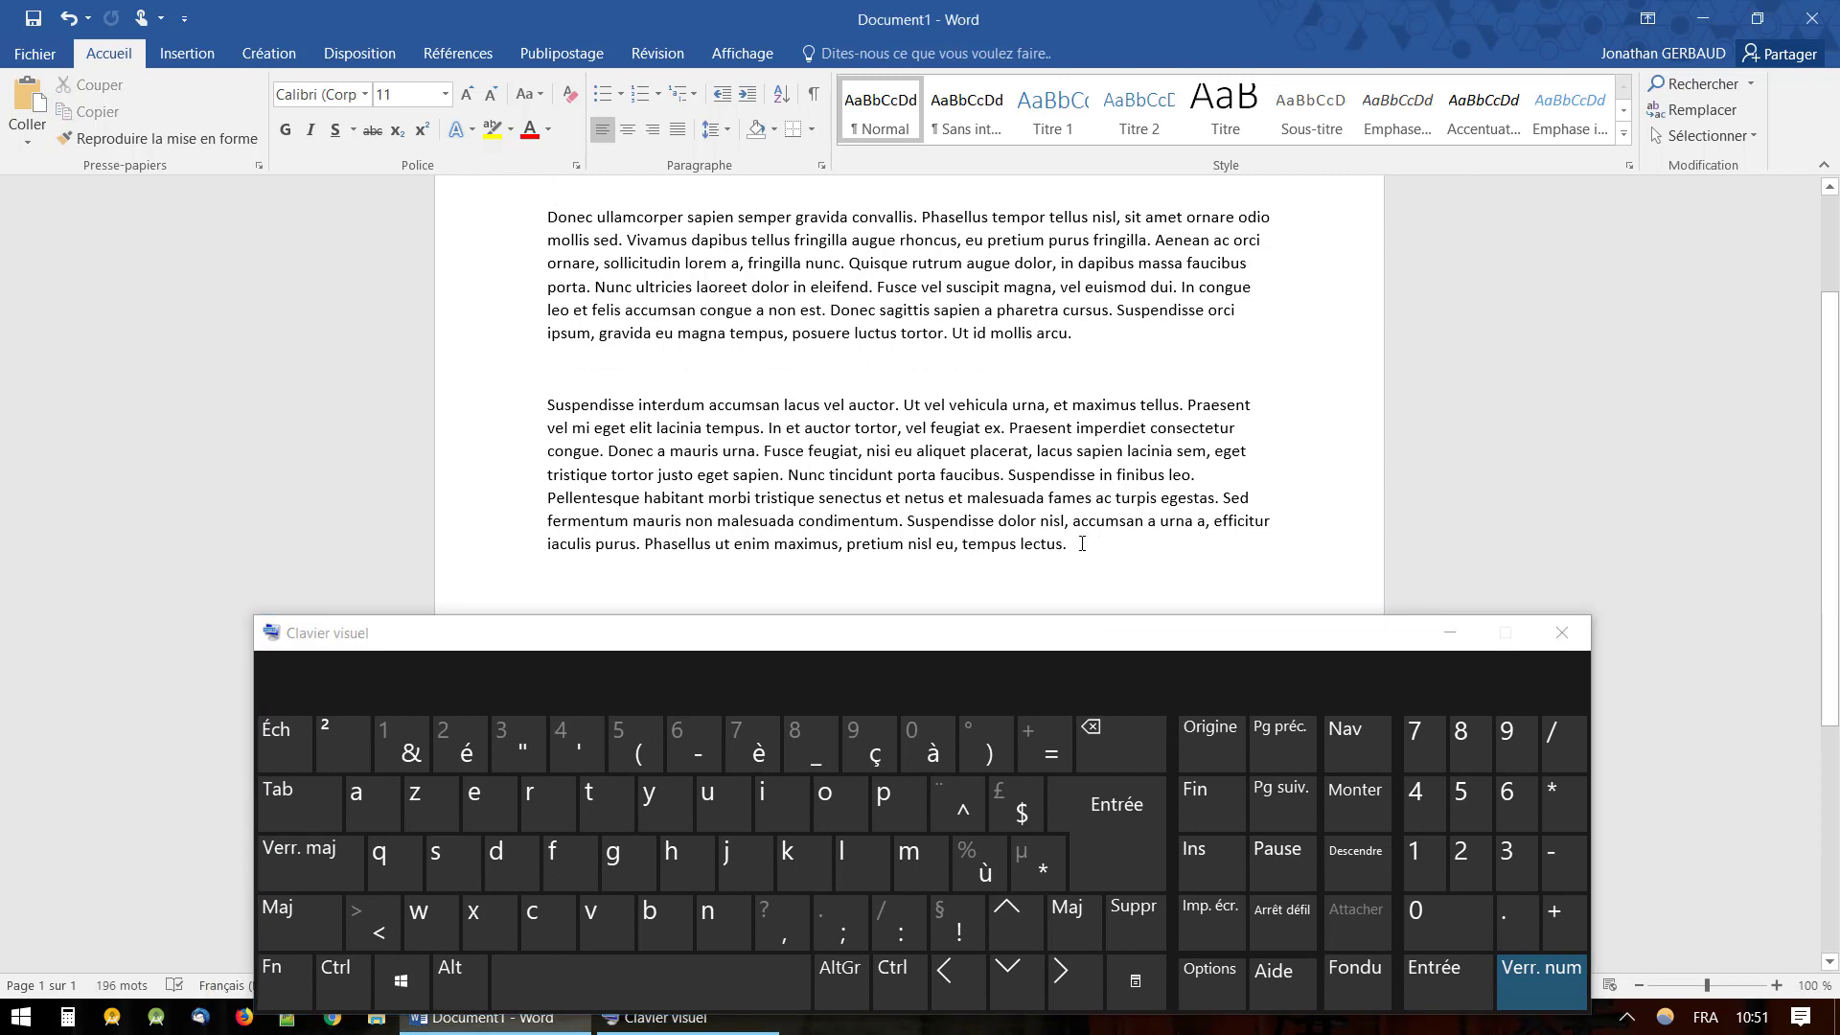
{"action": "key", "text": "ctrl"}
{"action": "key", "text": "shift"}
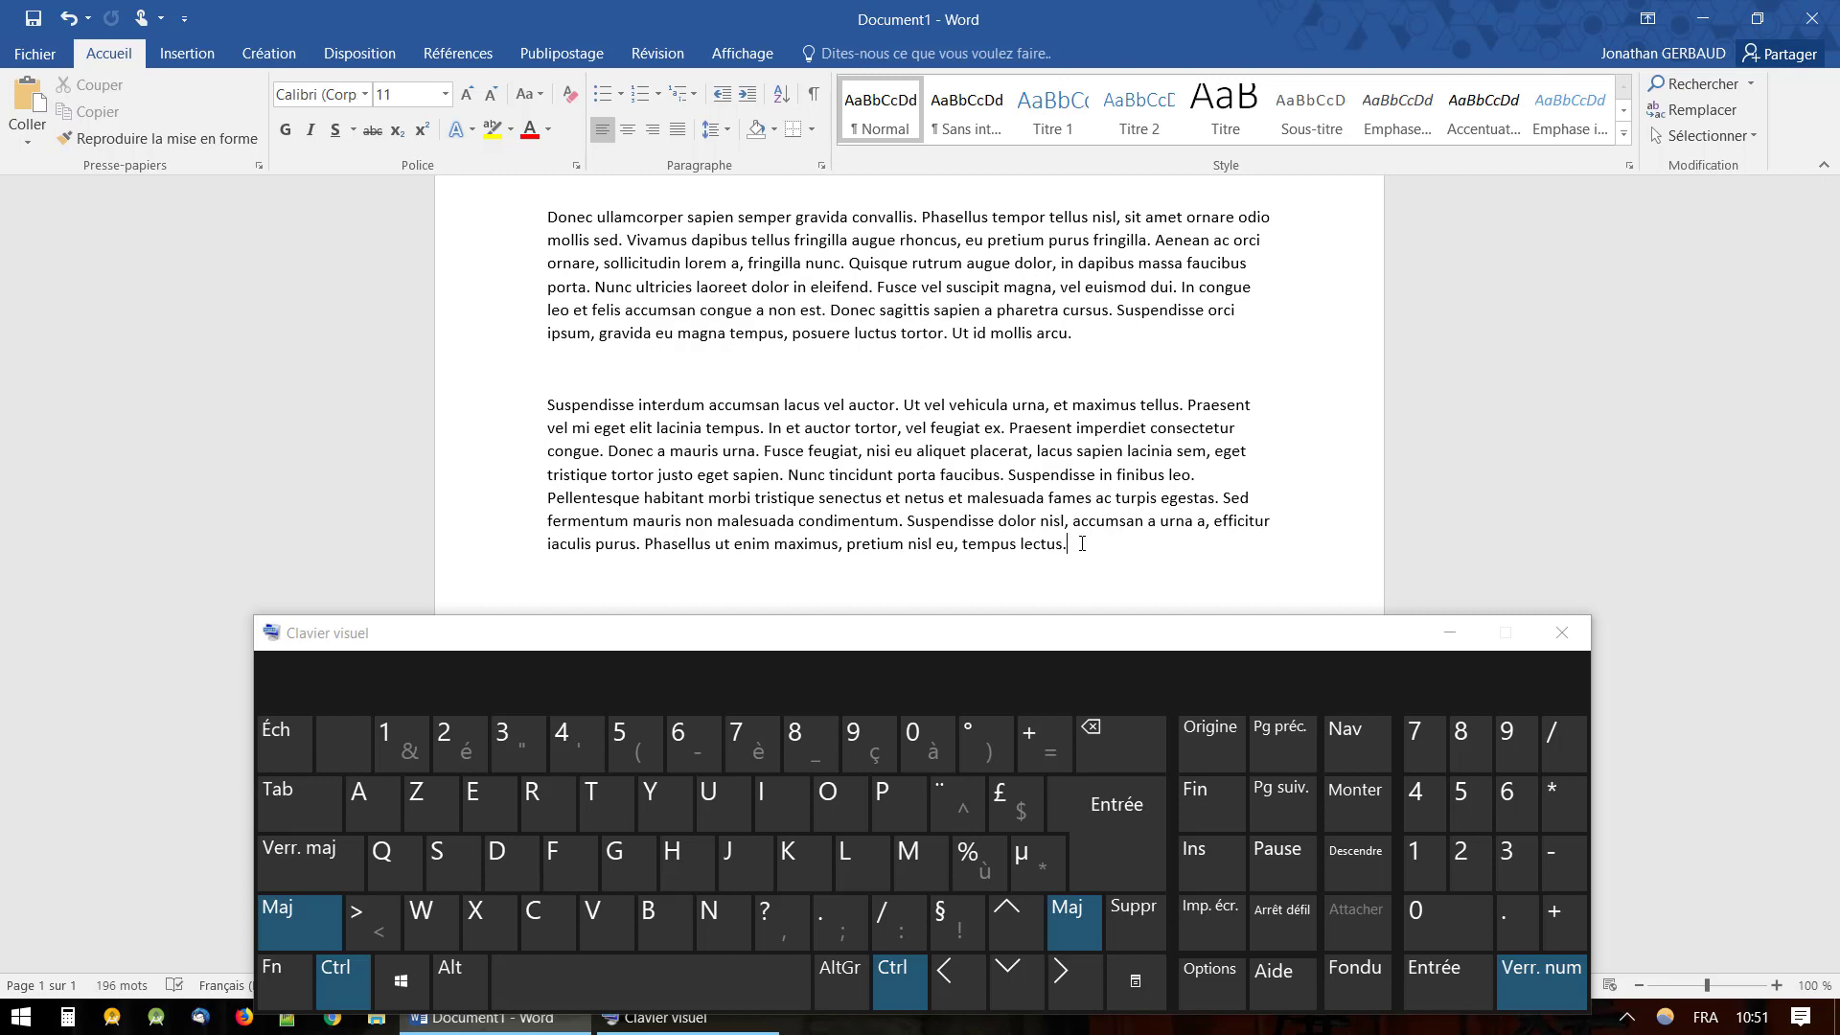
{"action": "key", "text": "ctrl+shift+Left"}
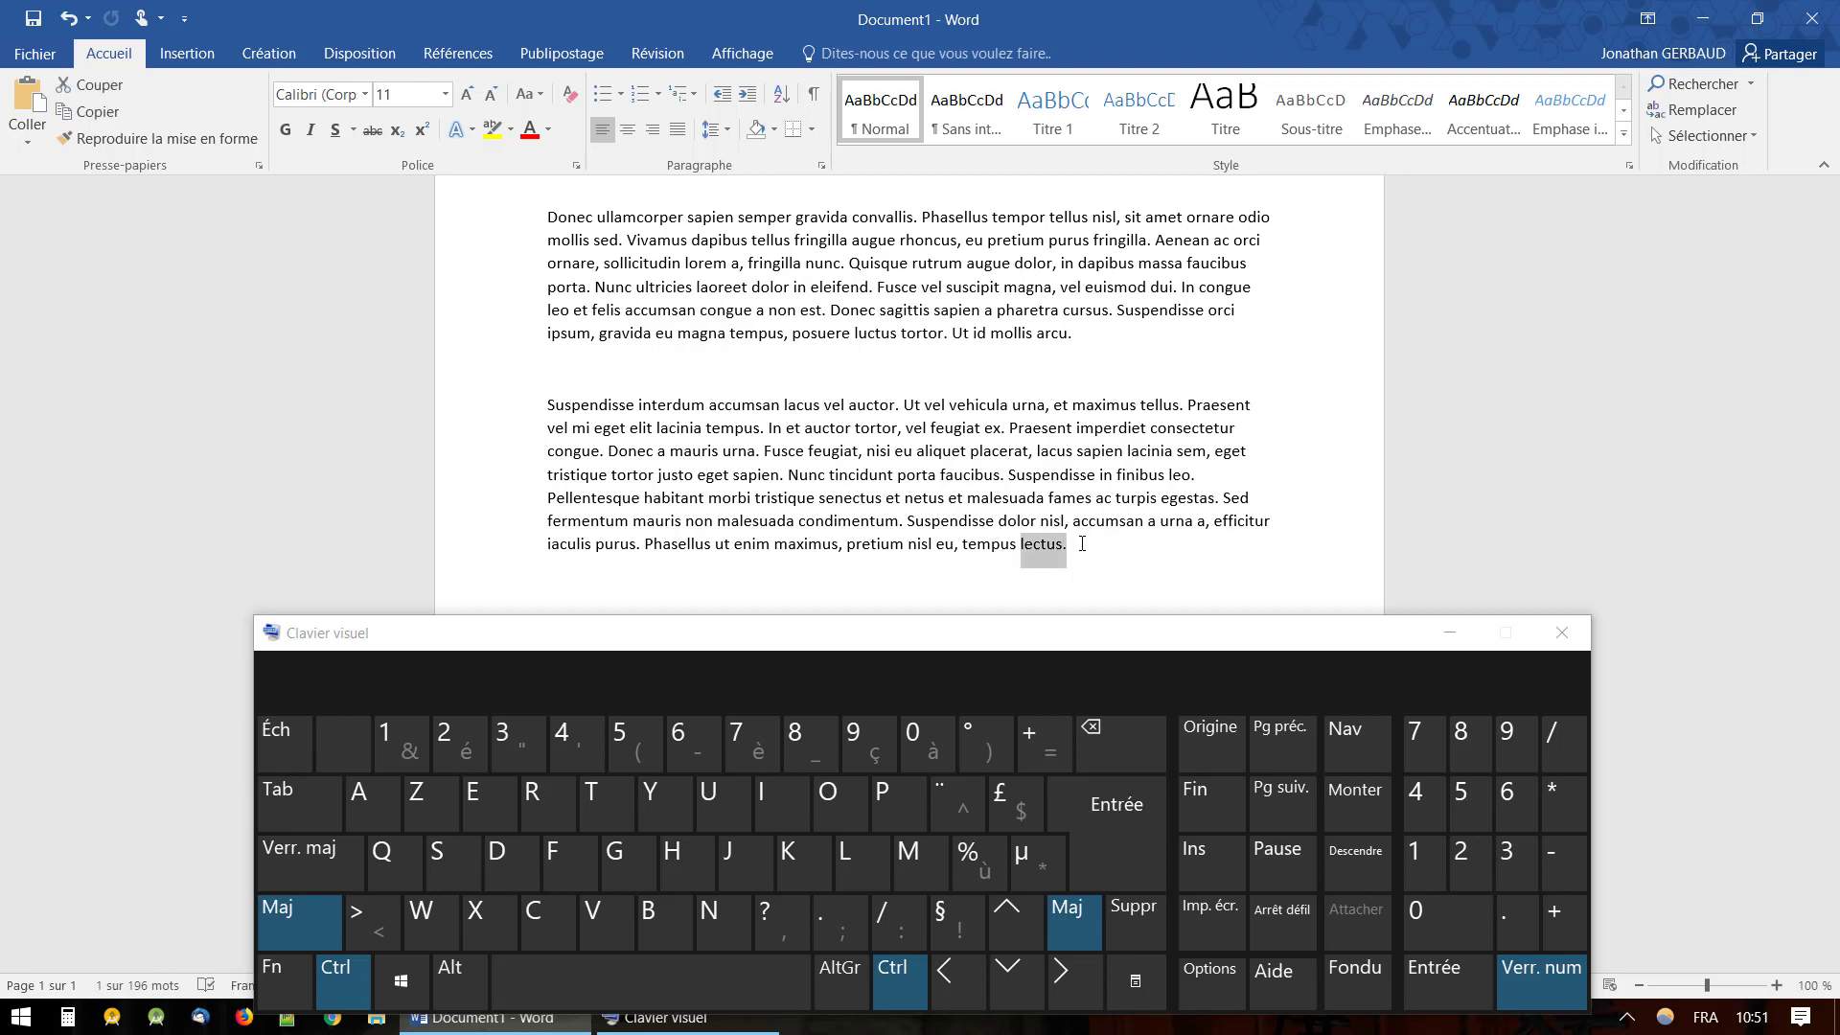
{"action": "key", "text": "ctrl+shift+Left"}
{"action": "key", "text": "ctrl+shift+Left"}
{"action": "key", "text": "ctrl+shift+Left"}
{"action": "key", "text": "ctrl+shift+Left"}
{"action": "key", "text": "ctrl+shift+Left"}
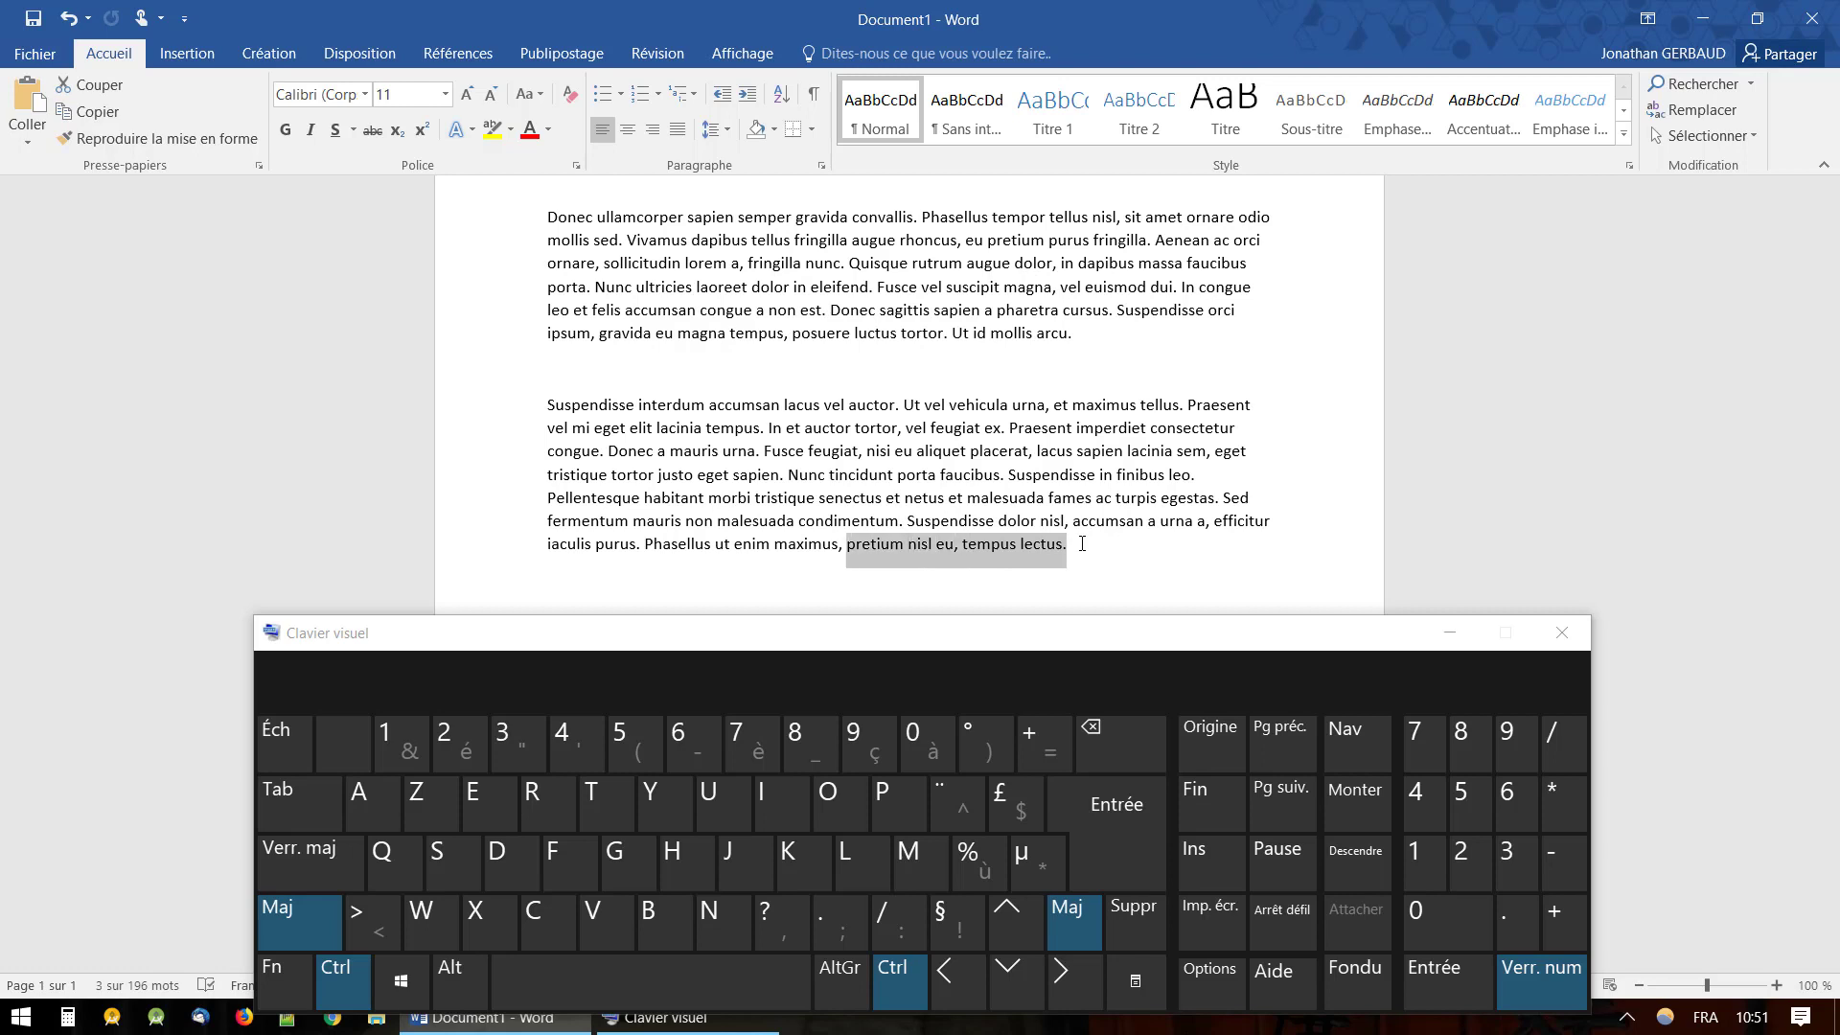
{"action": "key", "text": "ctrl+shift+Left"}
{"action": "key", "text": "ctrl+shift+Left"}
{"action": "key", "text": "ctrl+shift+Left"}
{"action": "key", "text": "ctrl+shift+Left"}
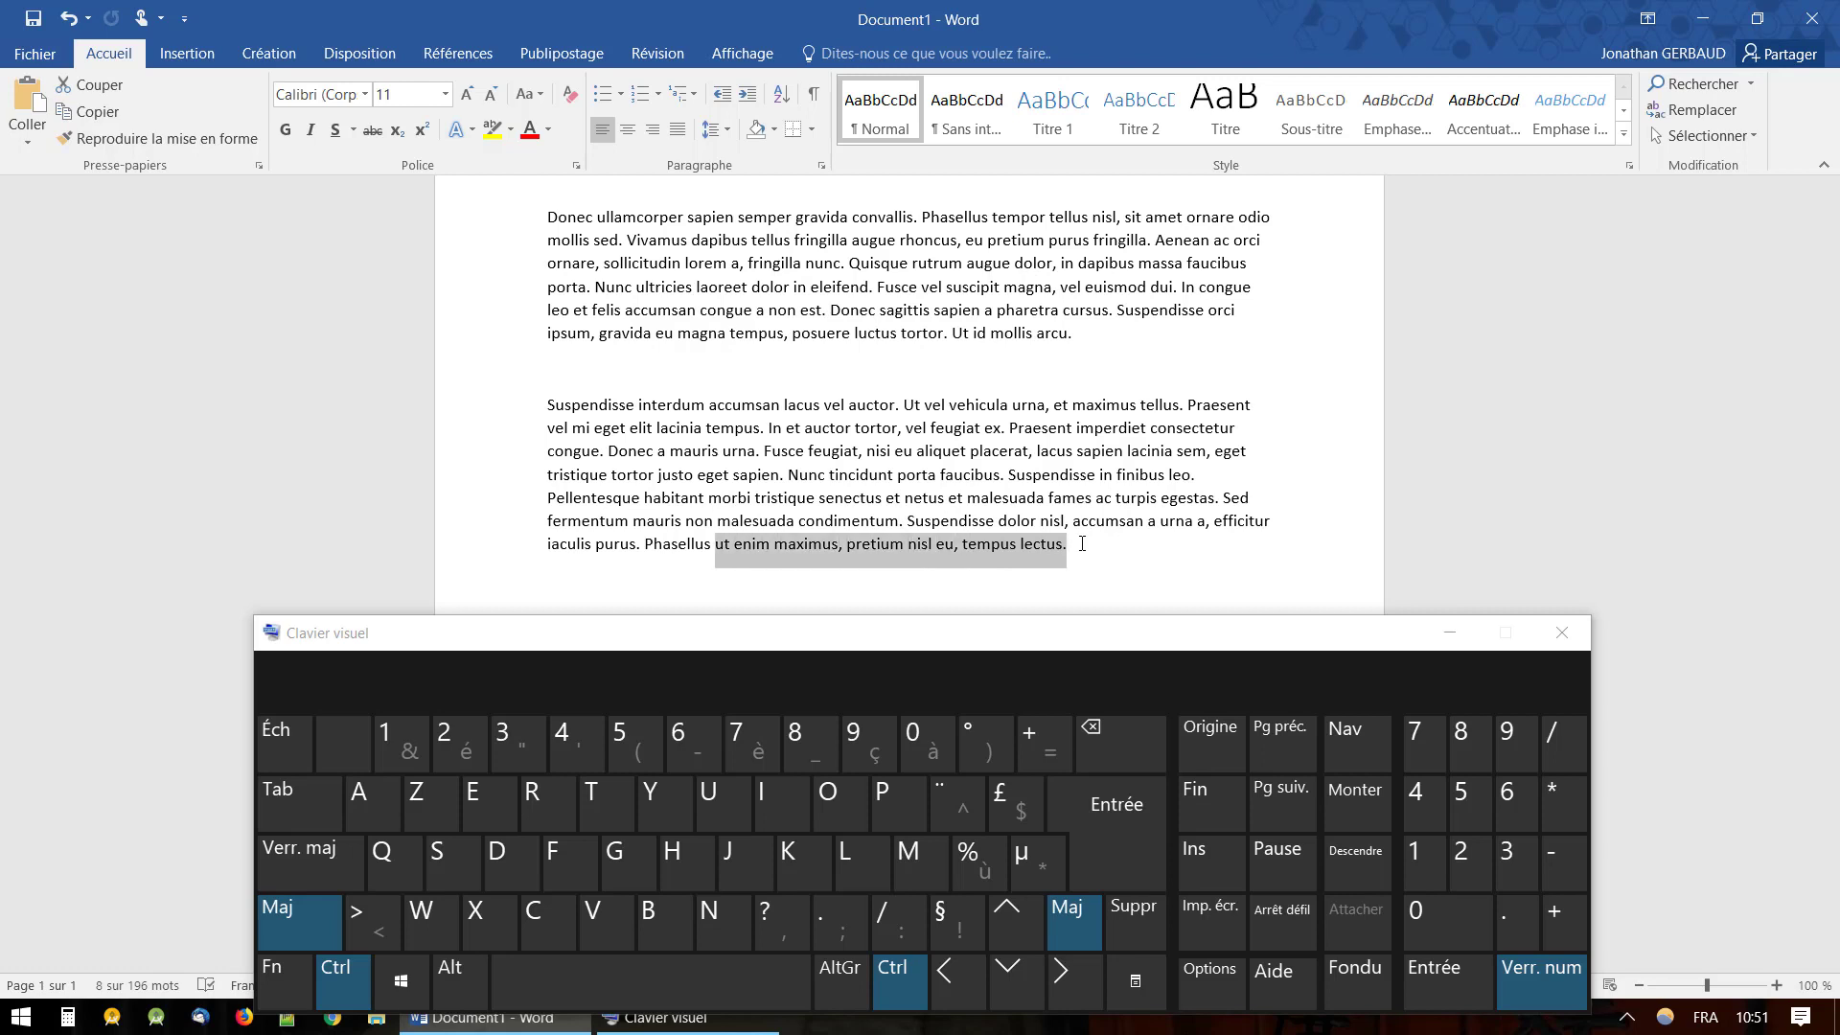
- Extend the selection upwards paragraph by paragraph from the last paragraph to the start of the document
{"action": "key", "text": "ctrl+shift+Up"}
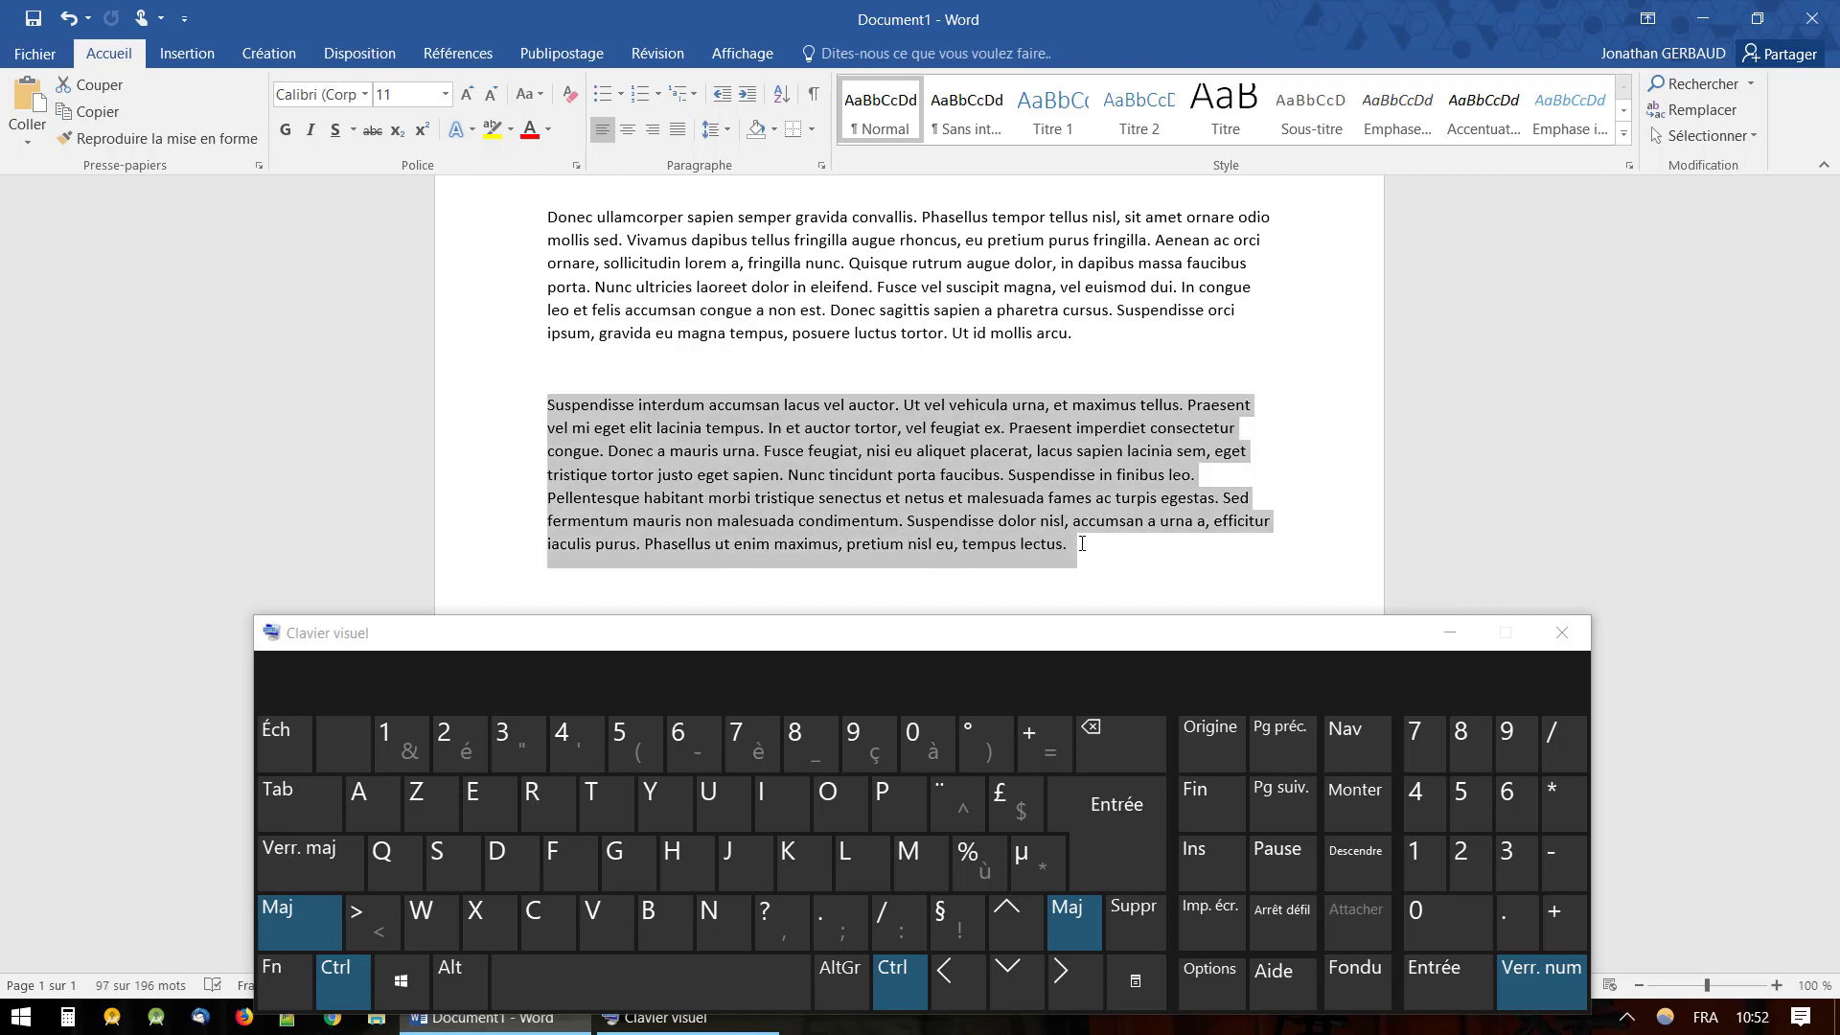
{"action": "key", "text": "ctrl+shift+Up"}
{"action": "key", "text": "ctrl+shift+Up"}
{"action": "key", "text": "ctrl+shift+Up"}
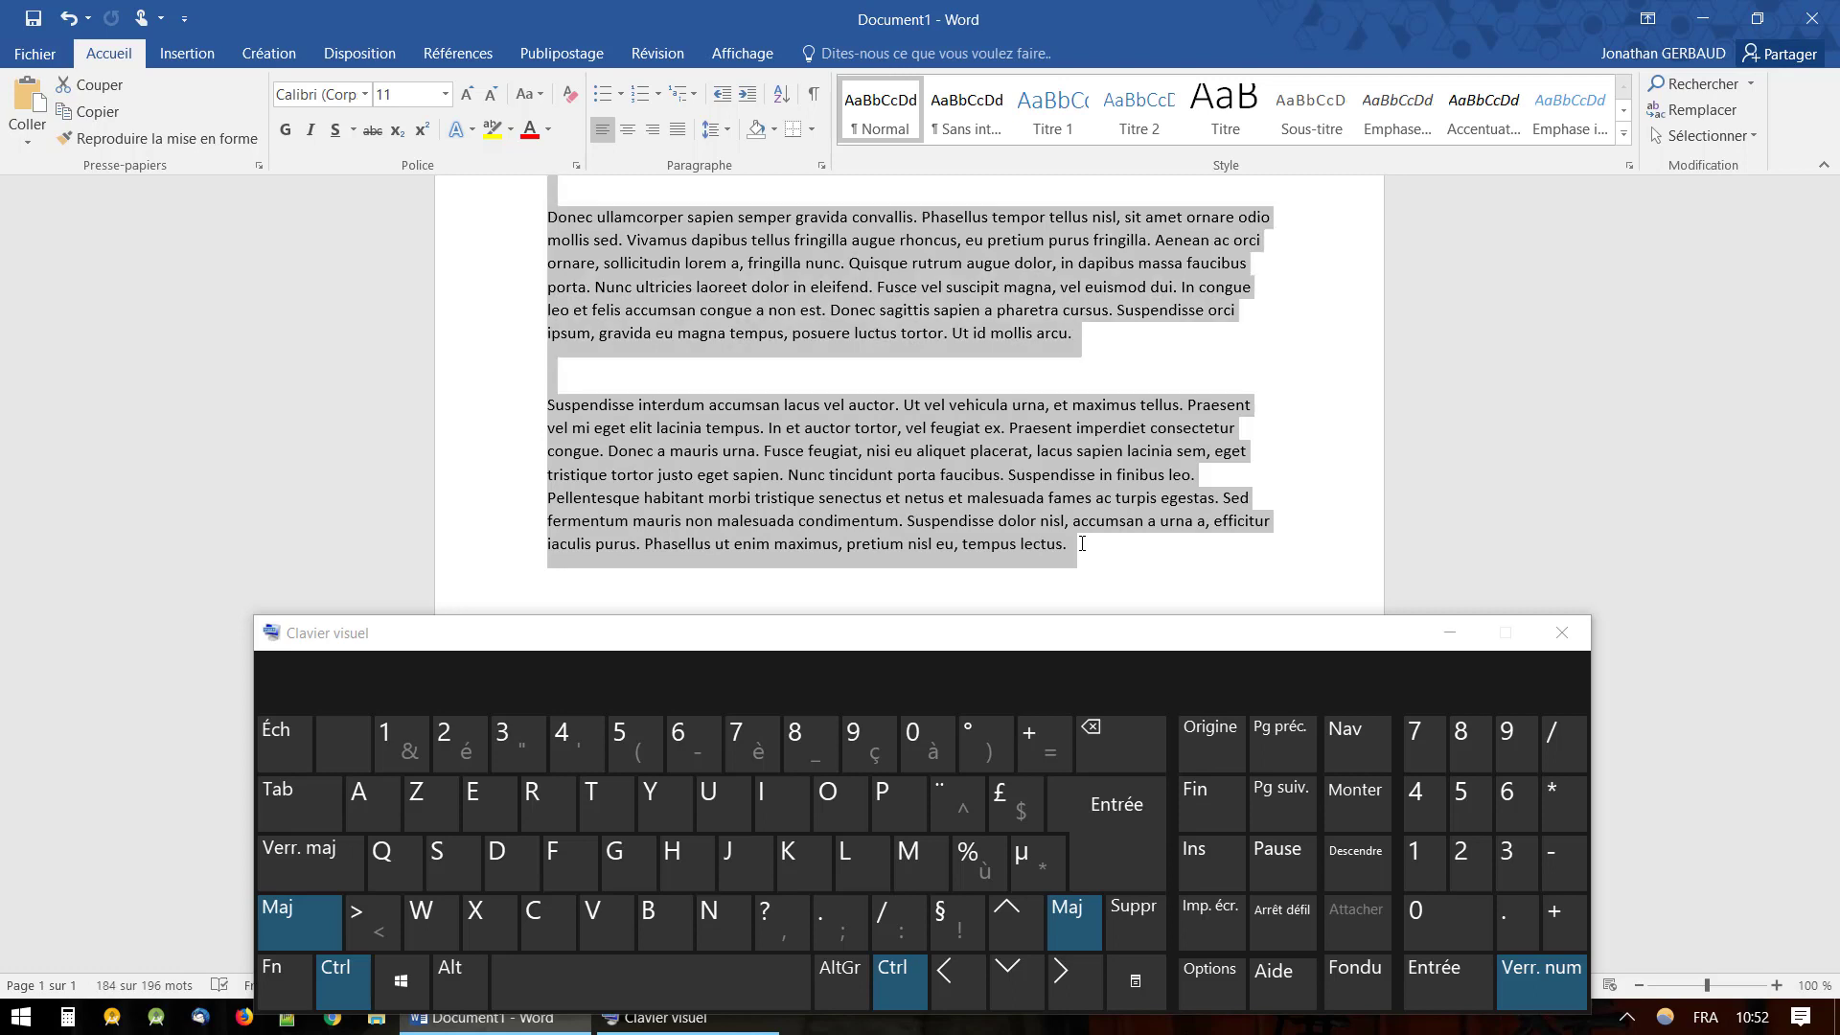
{"action": "key", "text": "ctrl+shift+Up"}
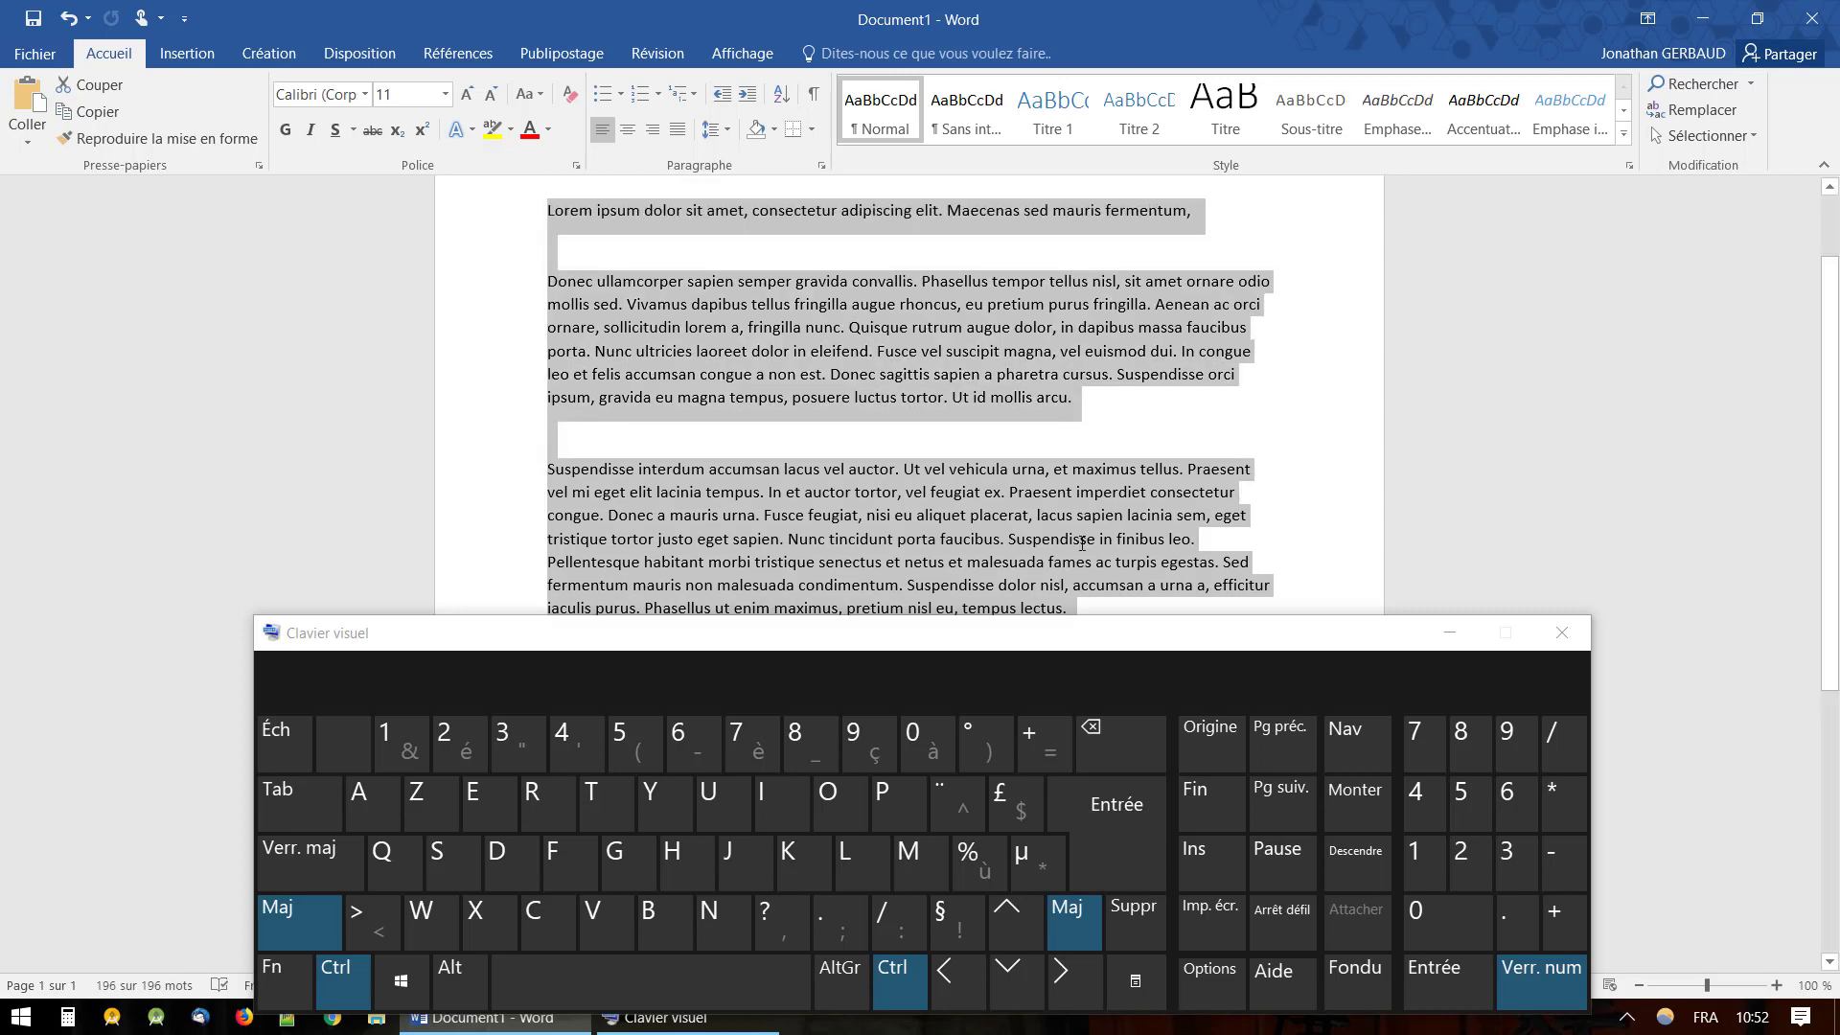
- Shrink the selection downwards paragraph by paragraph until only the last paragraph is selected
{"action": "key", "text": "ctrl+shift+Down"}
{"action": "key", "text": "ctrl+shift+Down"}
{"action": "key", "text": "ctrl+shift+Down"}
{"action": "key", "text": "ctrl+shift+Down"}
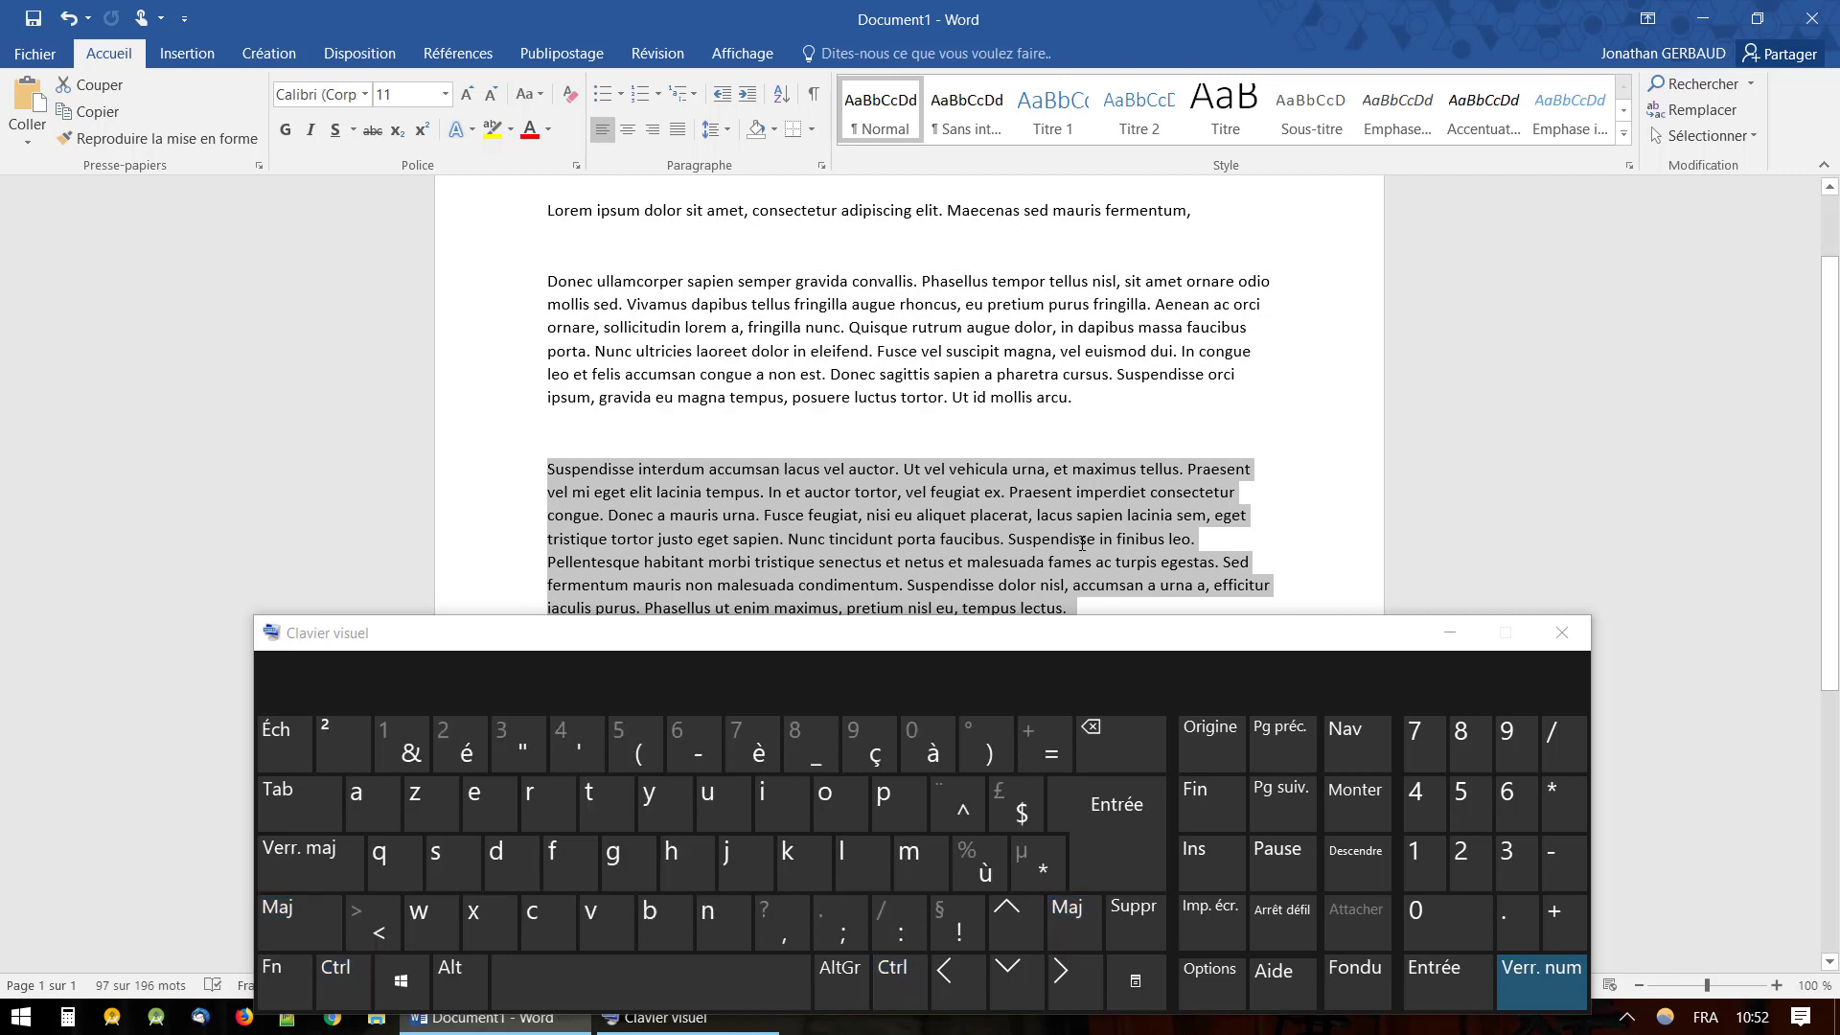
- Clear the selection by placing the cursor in the empty paragraph above the third one, and move the on-screen keyboard window slightly higher
{"action": "left_click", "coordinate": [837, 415]}
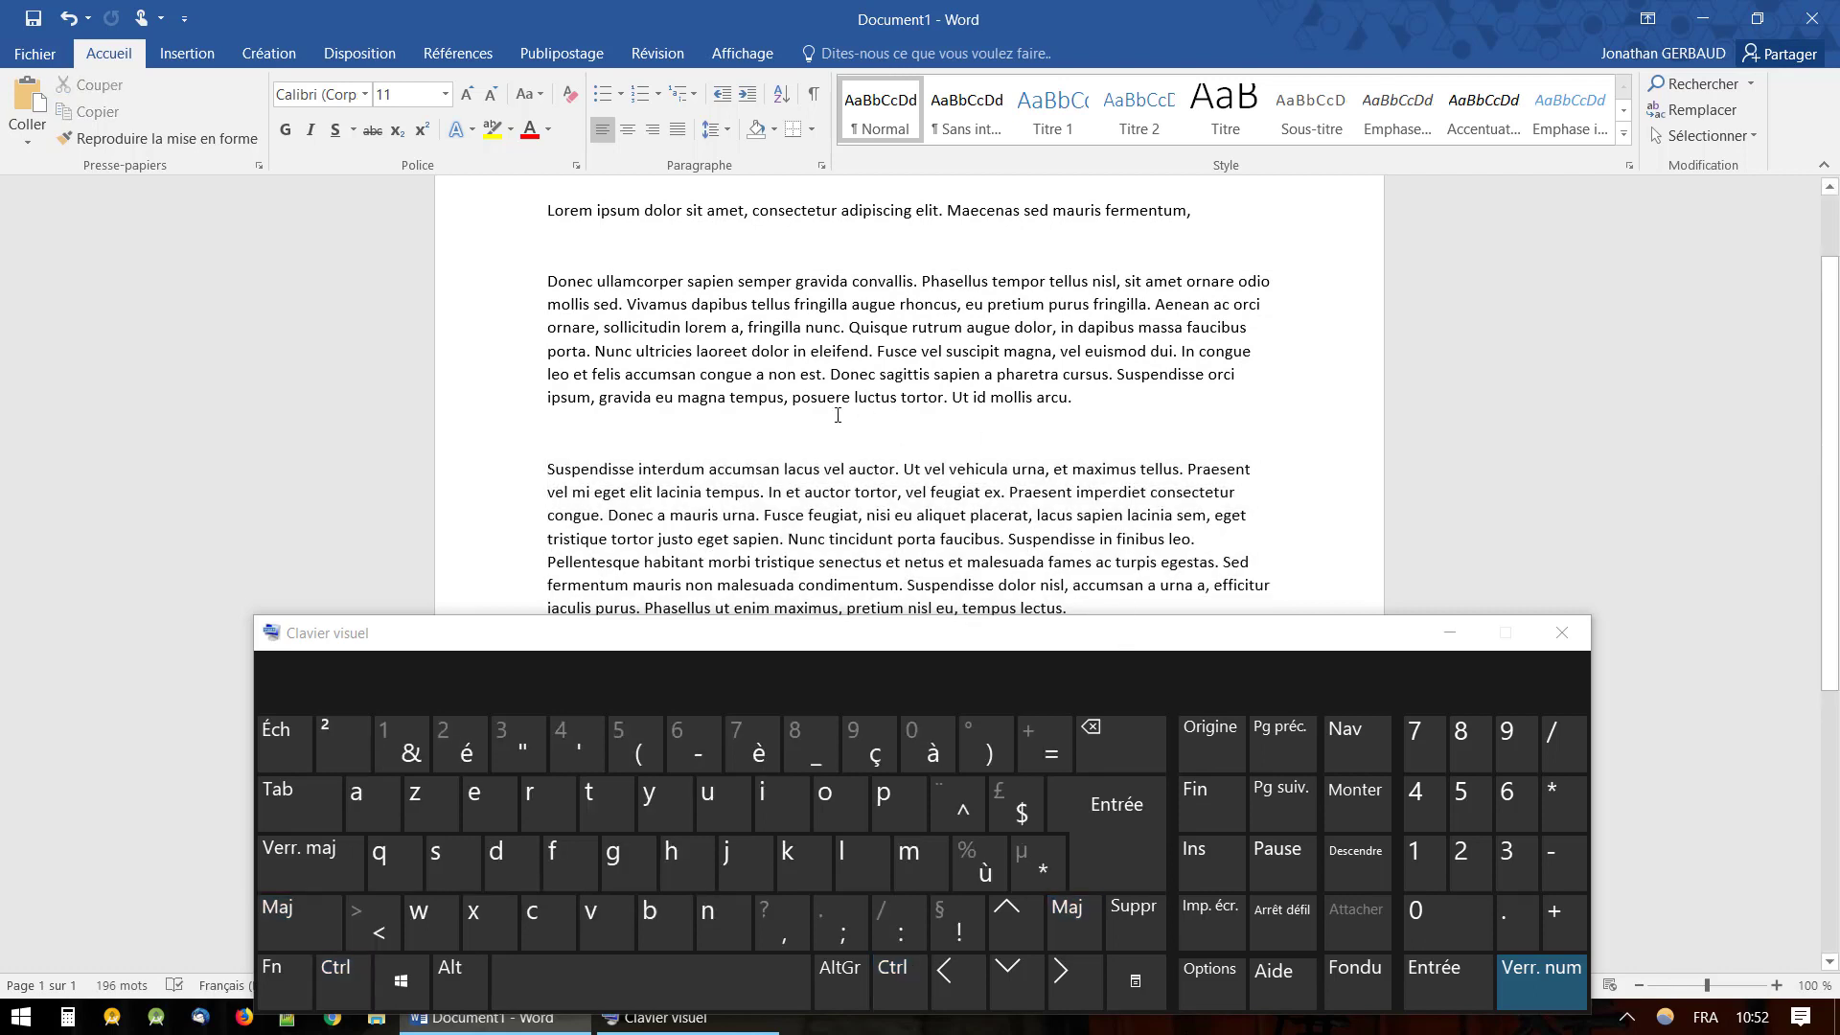
{"action": "scroll", "coordinate": [838, 415], "scroll_direction": "up", "scroll_amount": 1}
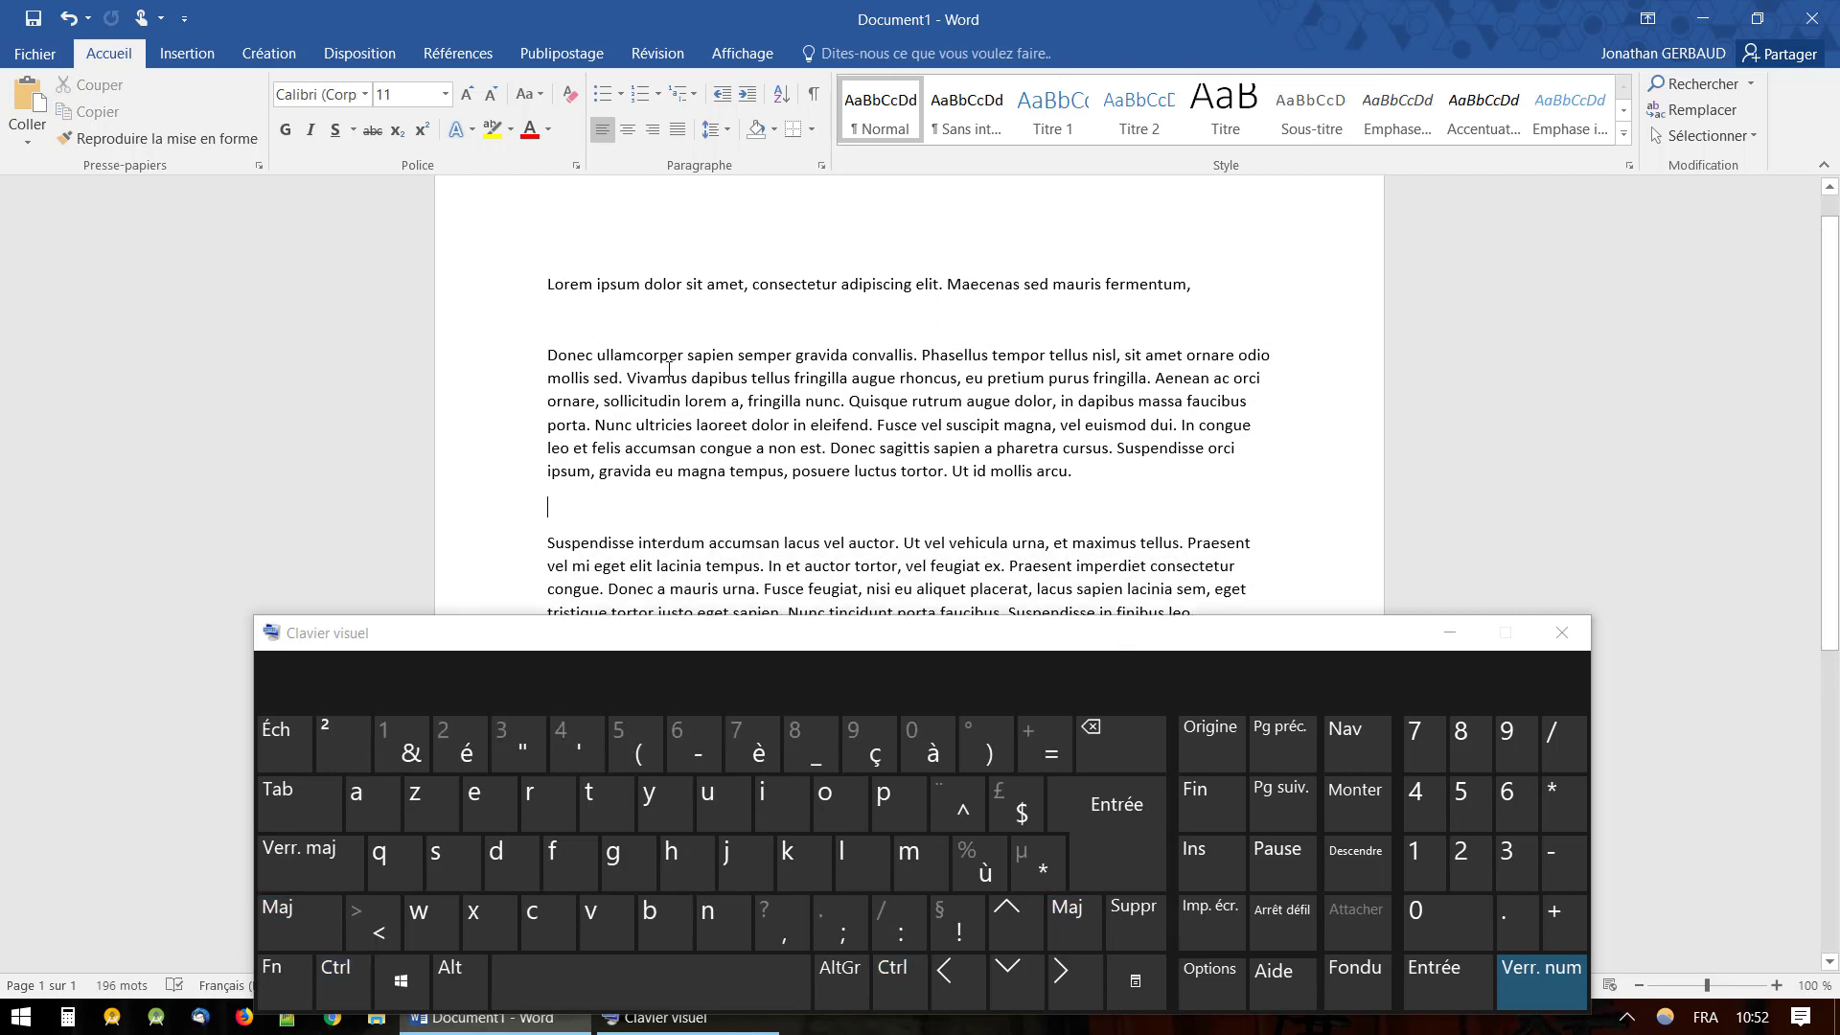
{"action": "scroll", "coordinate": [748, 443], "scroll_direction": "up", "scroll_amount": 1}
{"action": "scroll", "coordinate": [748, 444], "scroll_direction": "down", "scroll_amount": 2}
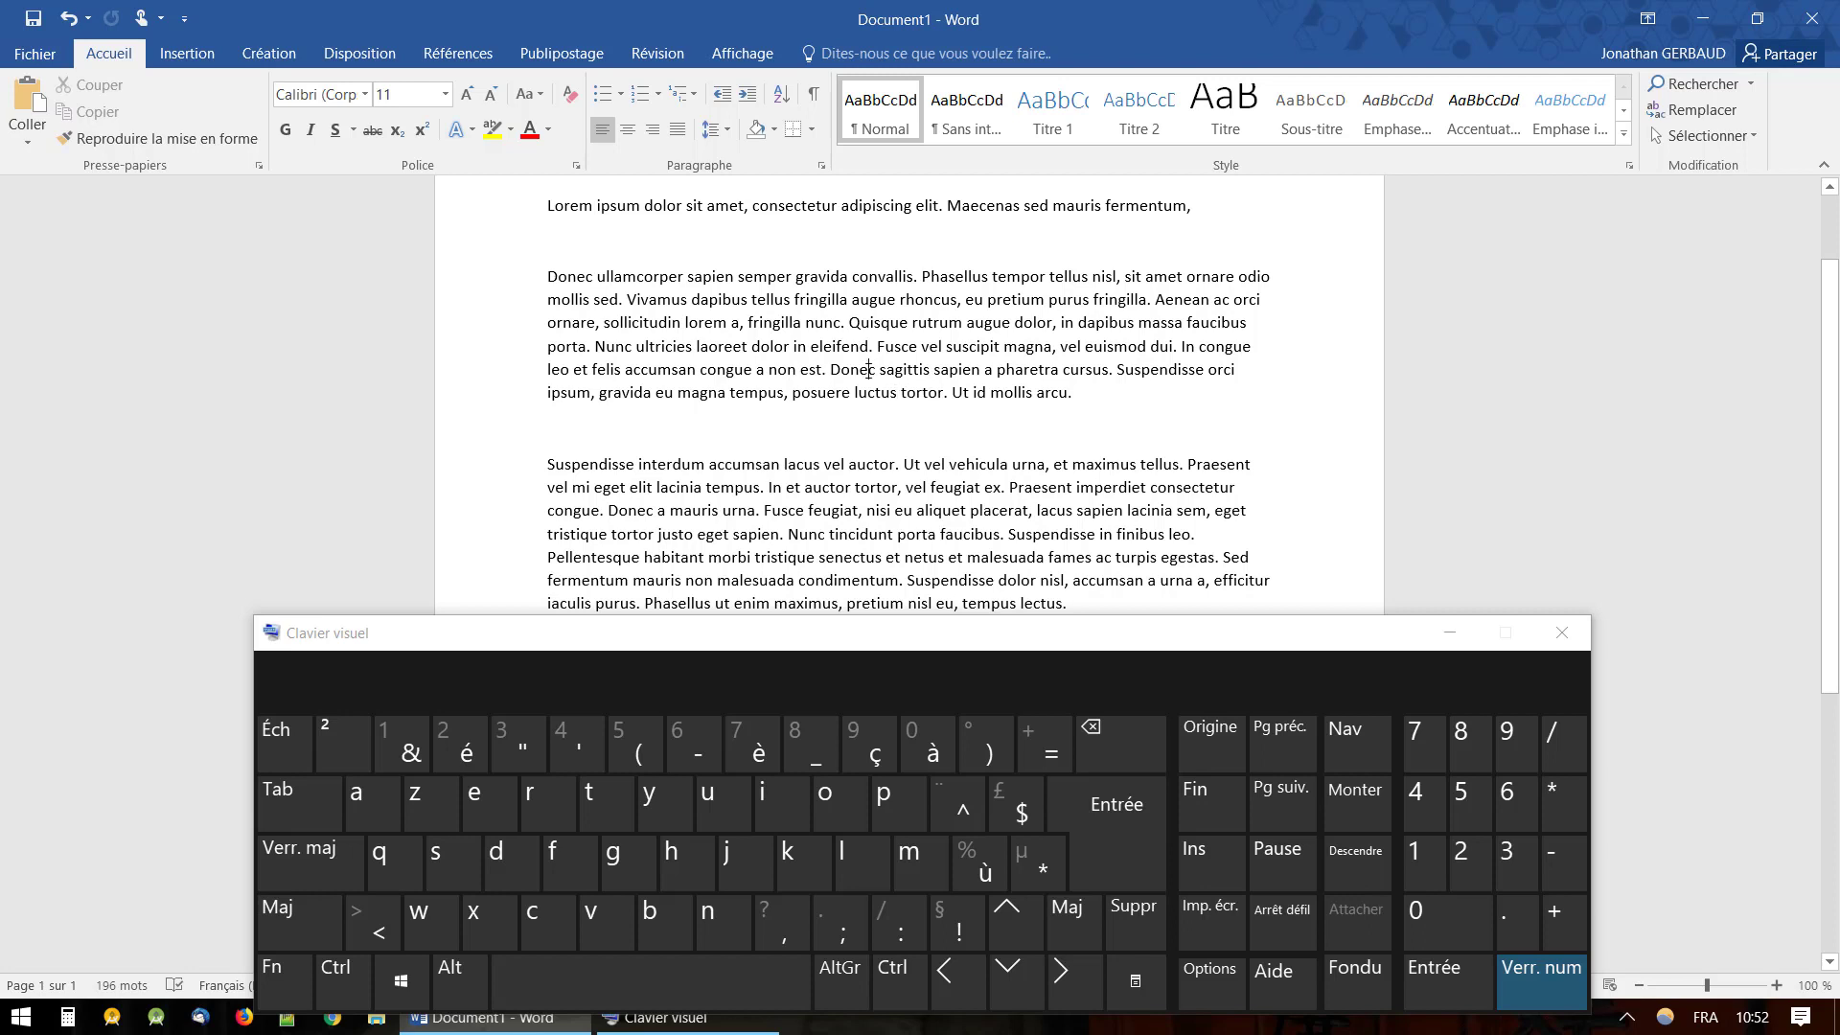
{"action": "left_click_drag", "start_coordinate": [699, 632], "coordinate": [699, 575]}
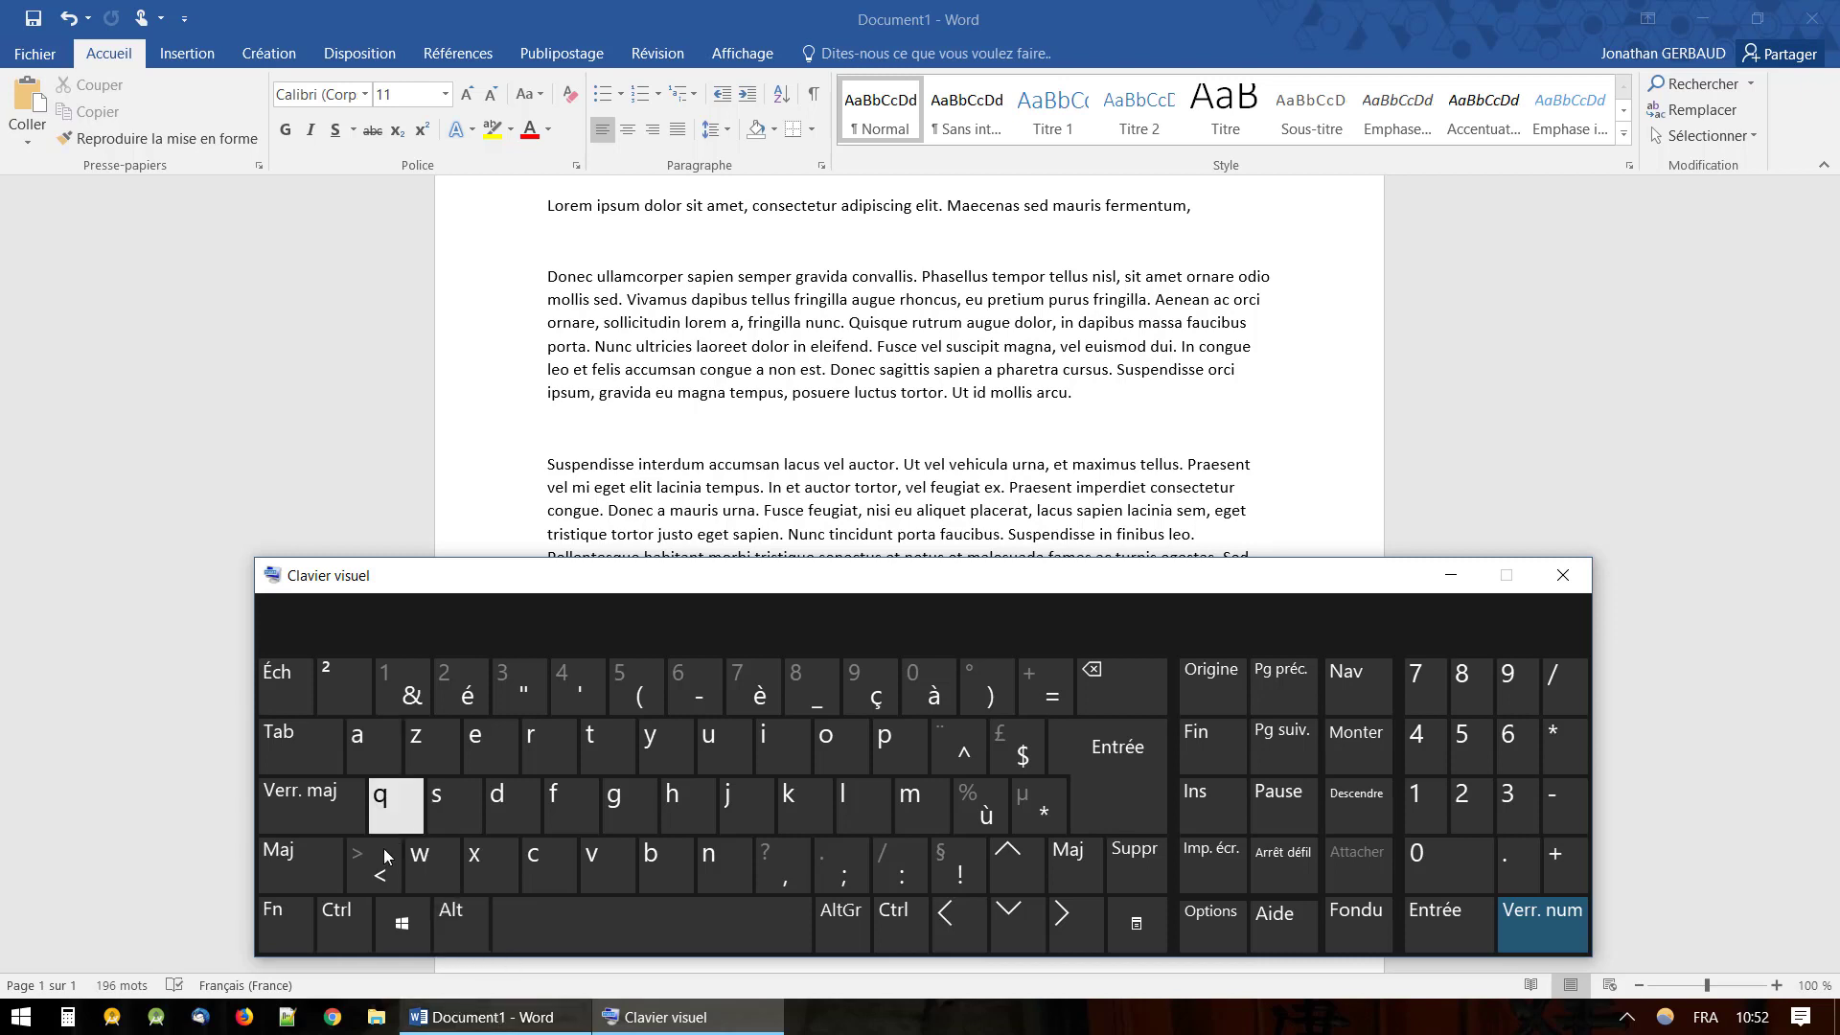
- Point out the Select All key combination on the on-screen keyboard, and select the entire document
{"action": "left_click", "coordinate": [342, 934]}
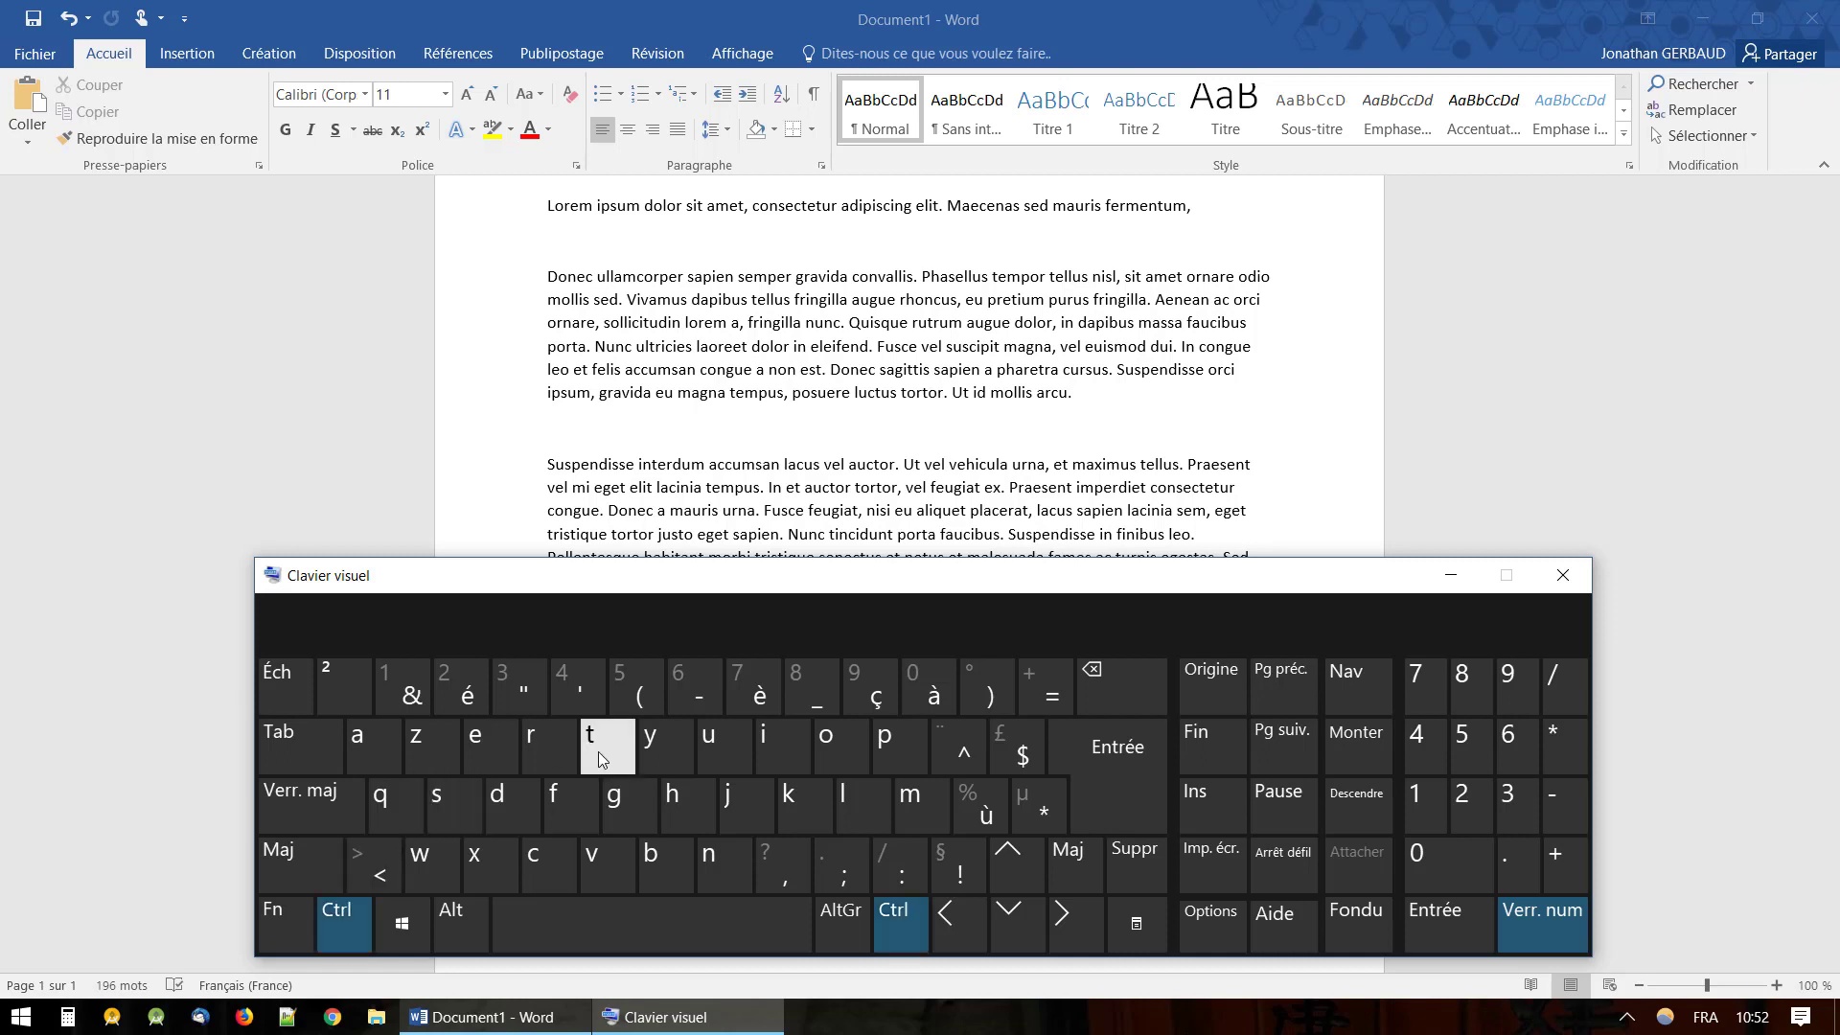
{"action": "left_click", "coordinate": [360, 742]}
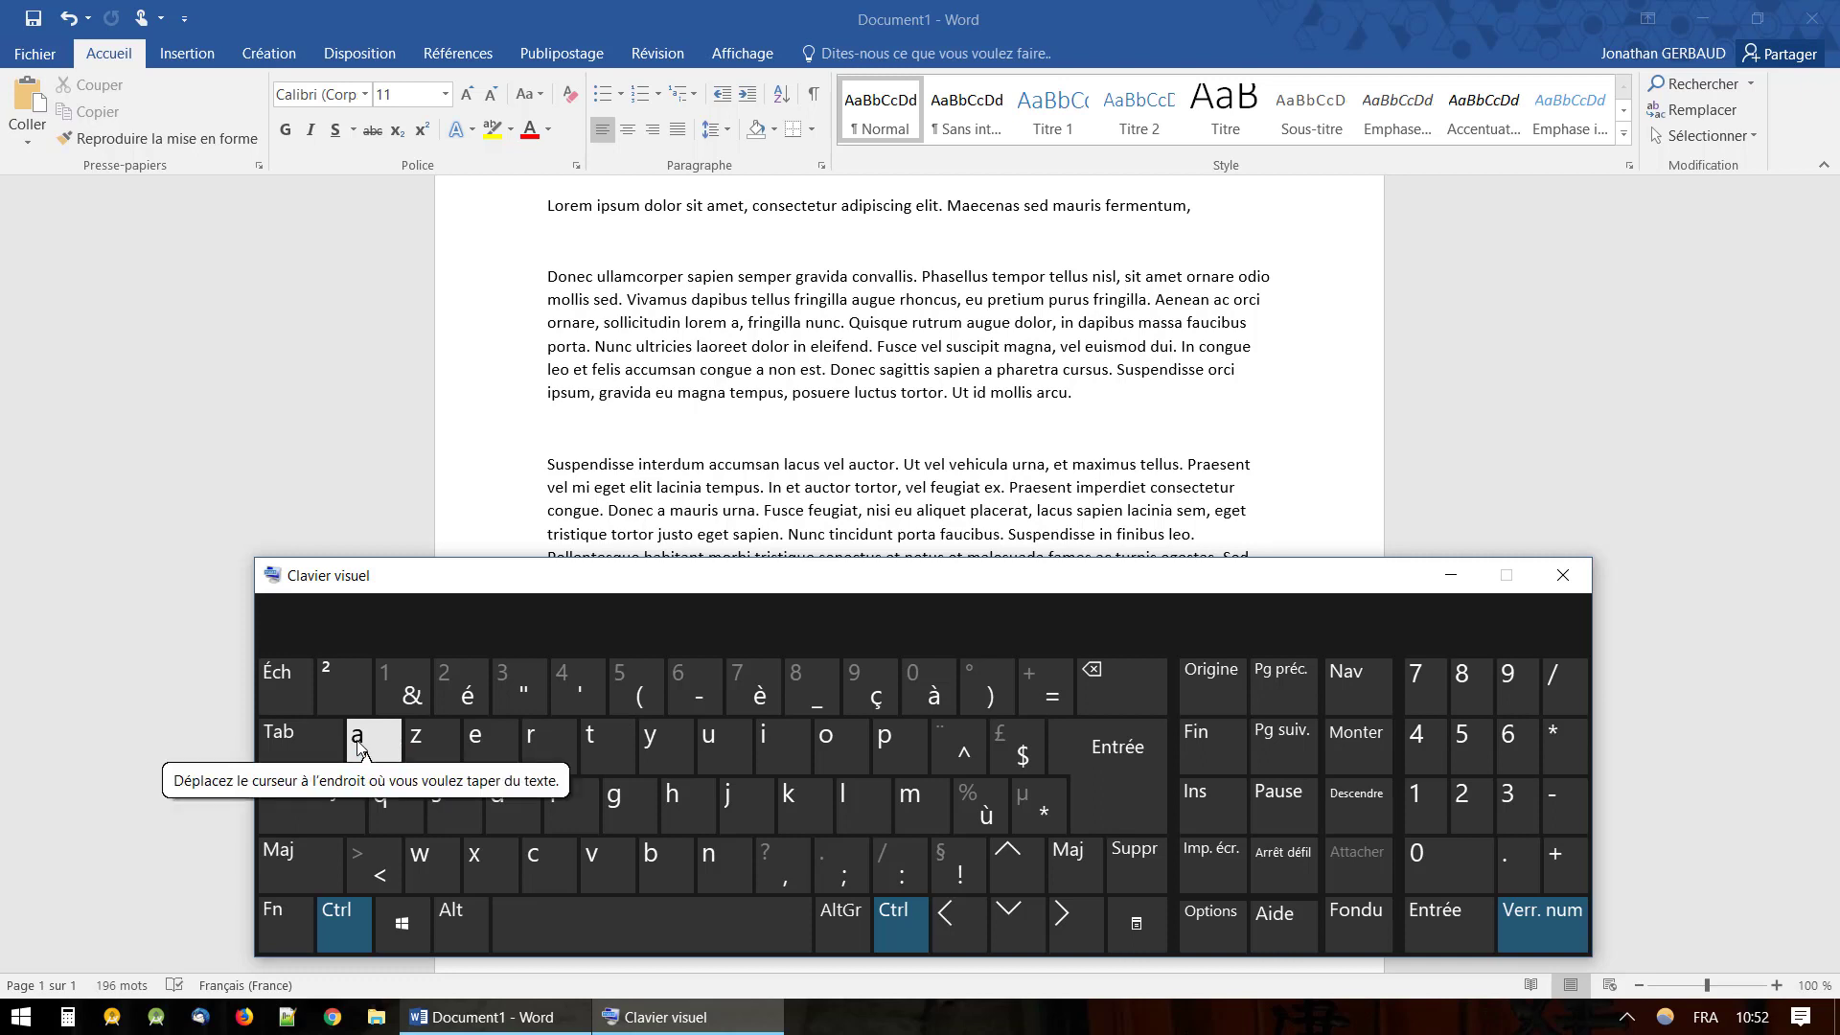
{"action": "left_click", "coordinate": [898, 401]}
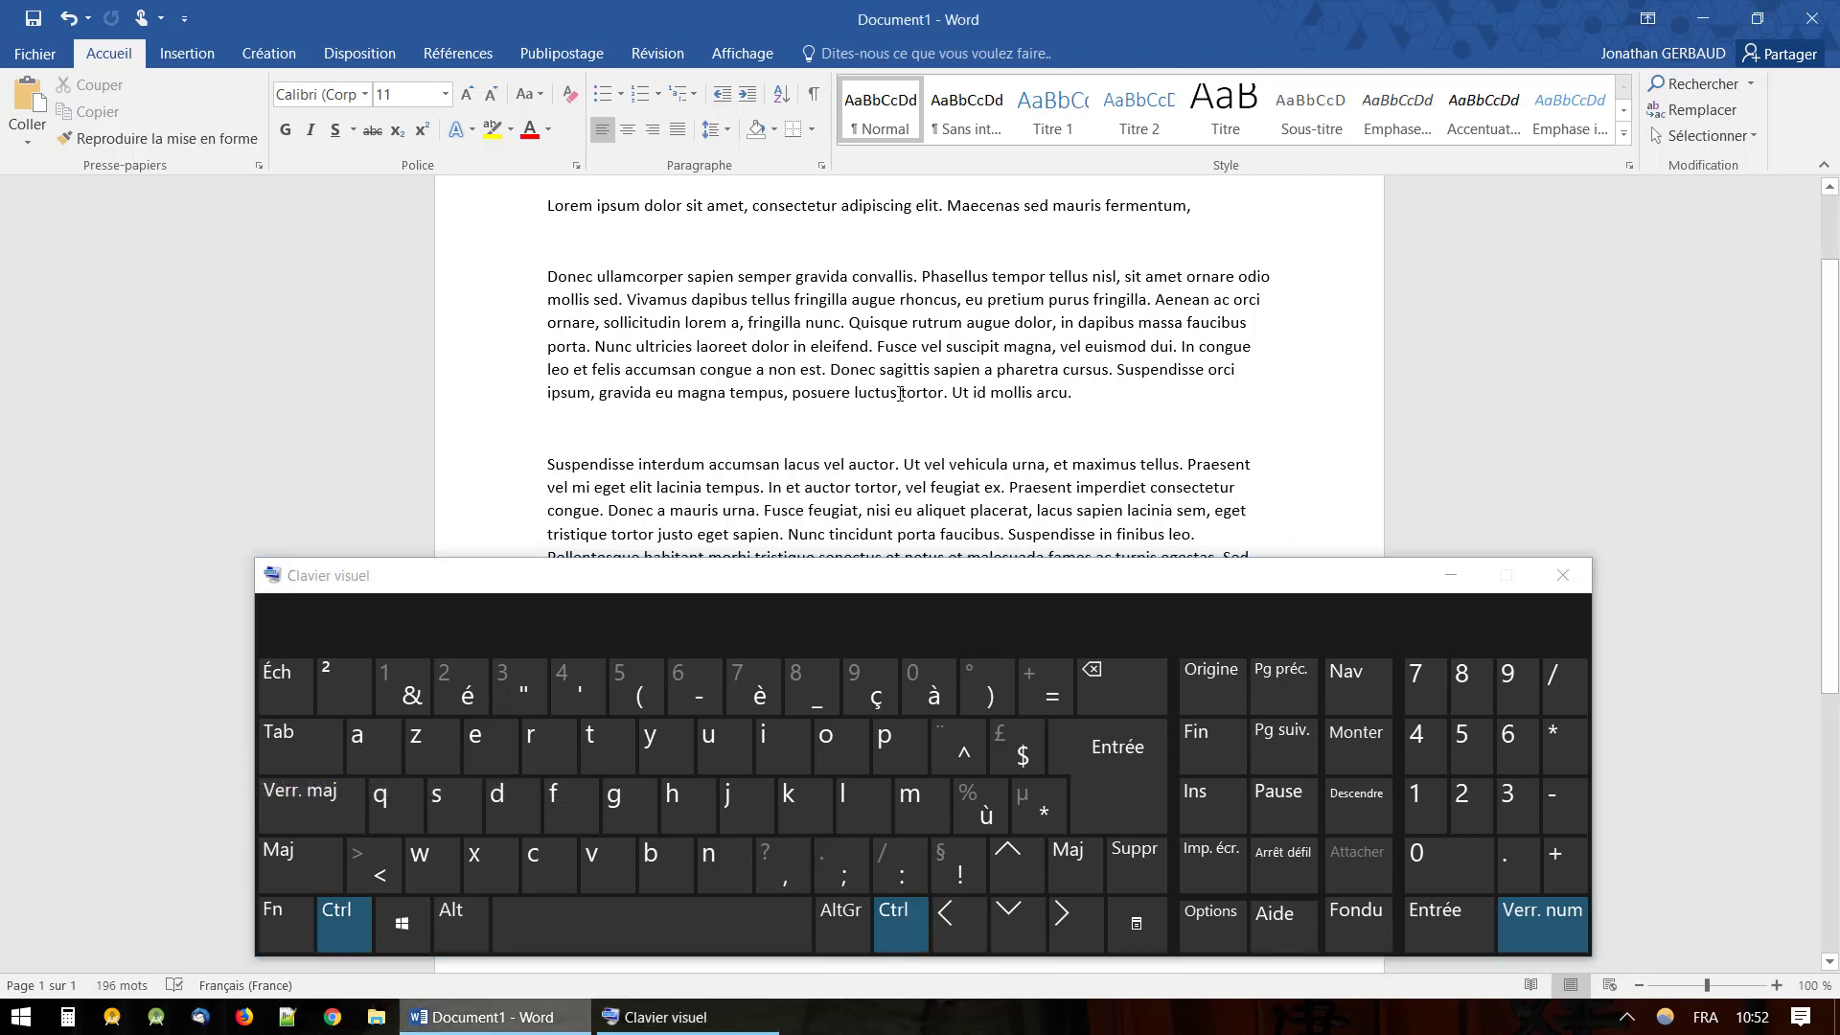
{"action": "key", "text": "ctrl+a"}
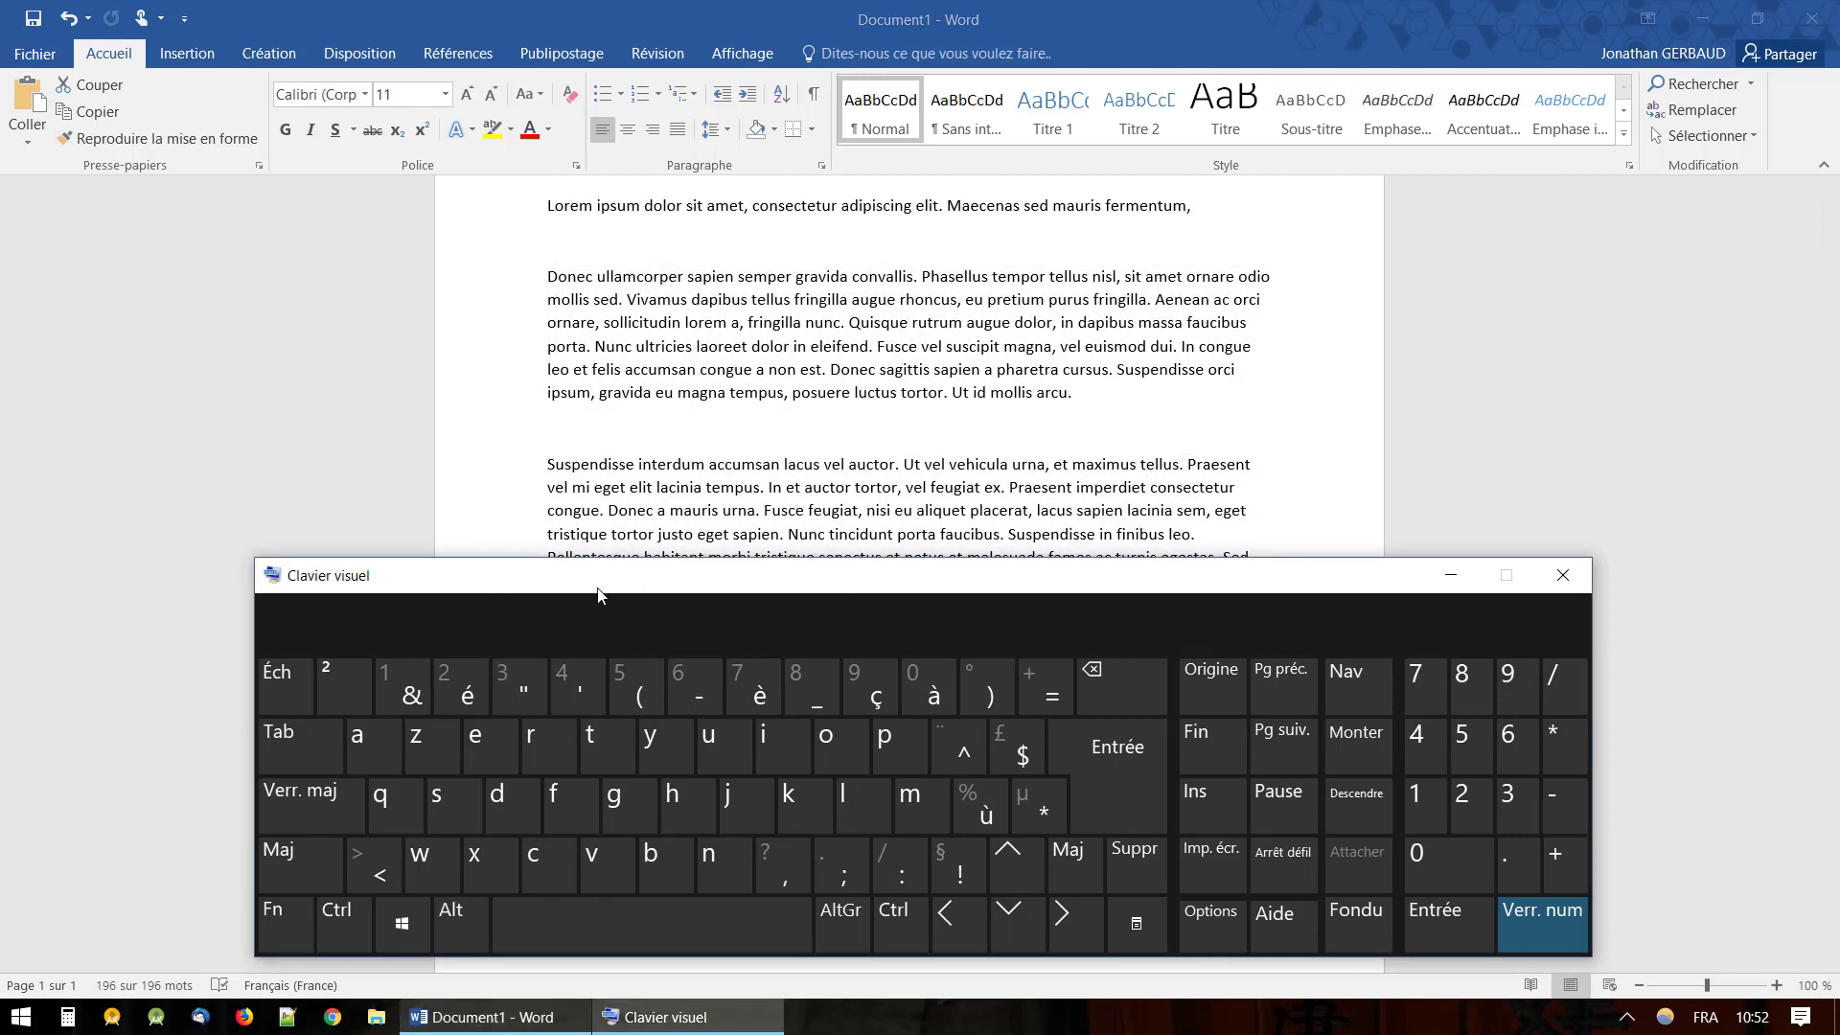
- Place the cursor after "Donec" in the second paragraph's fifth line and select the entire document from there
{"action": "left_click", "coordinate": [811, 432]}
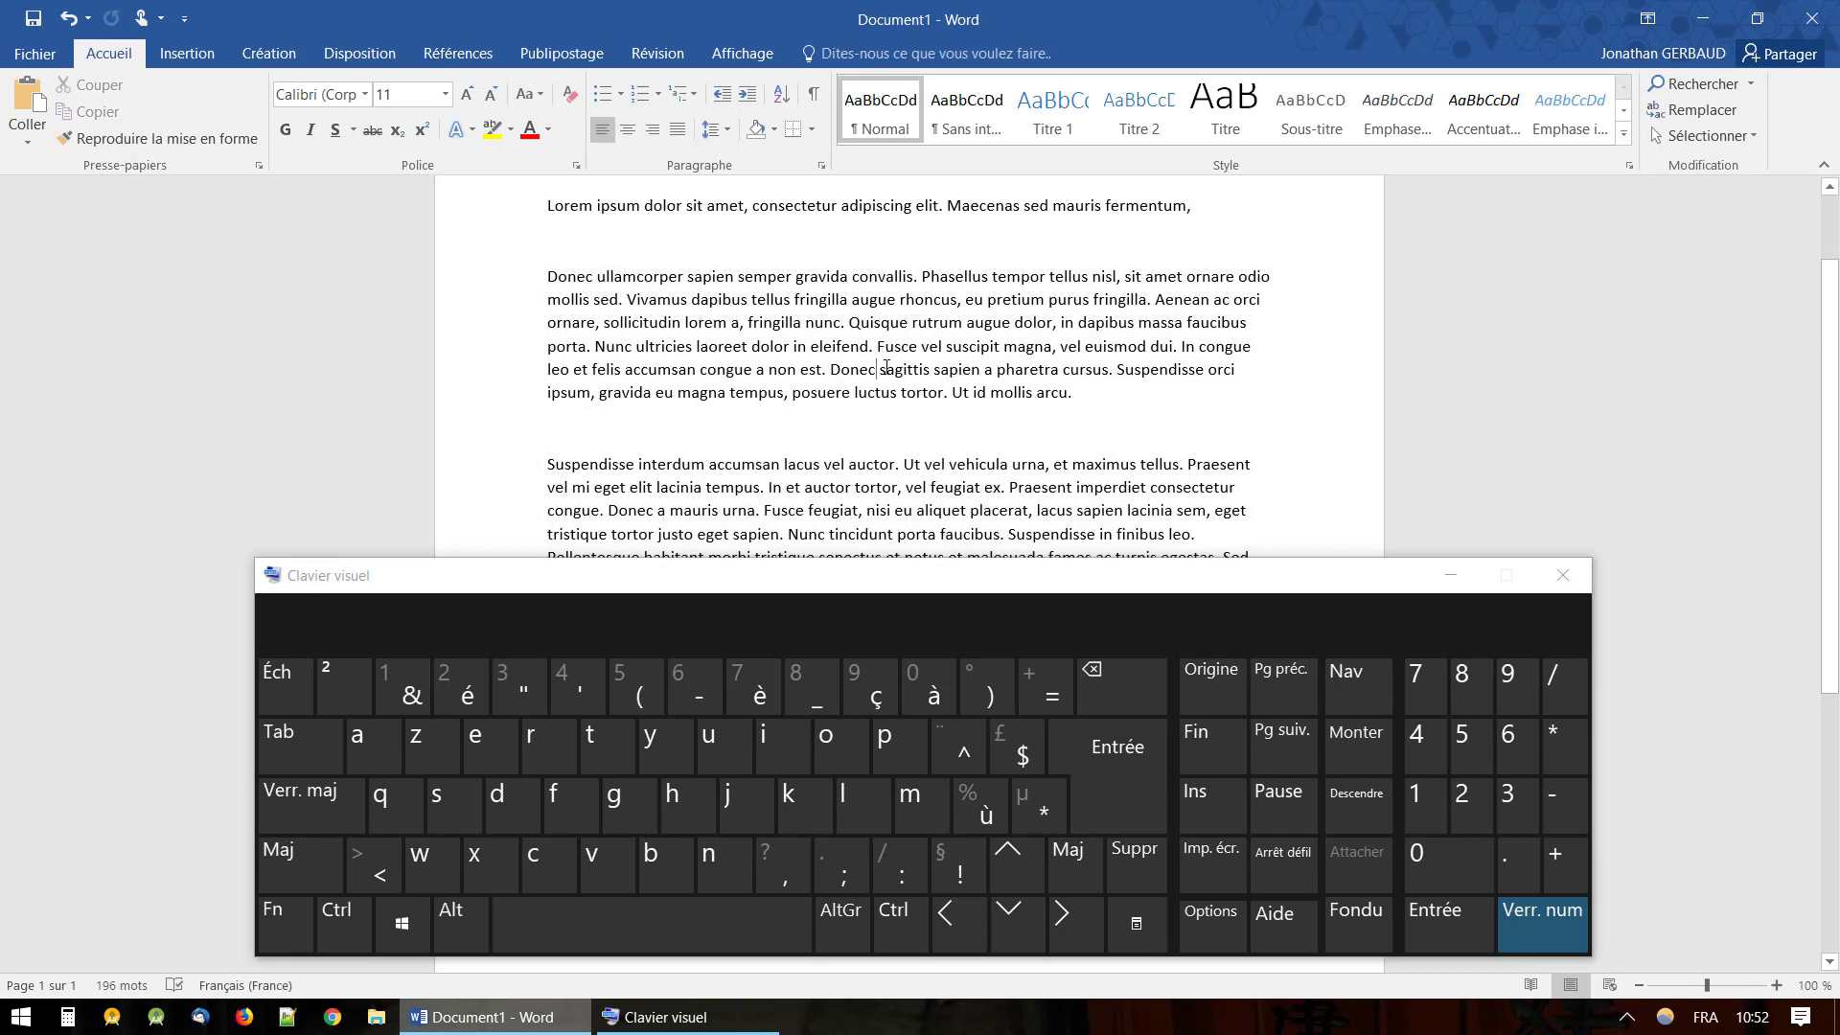
{"action": "key", "text": "ctrl"}
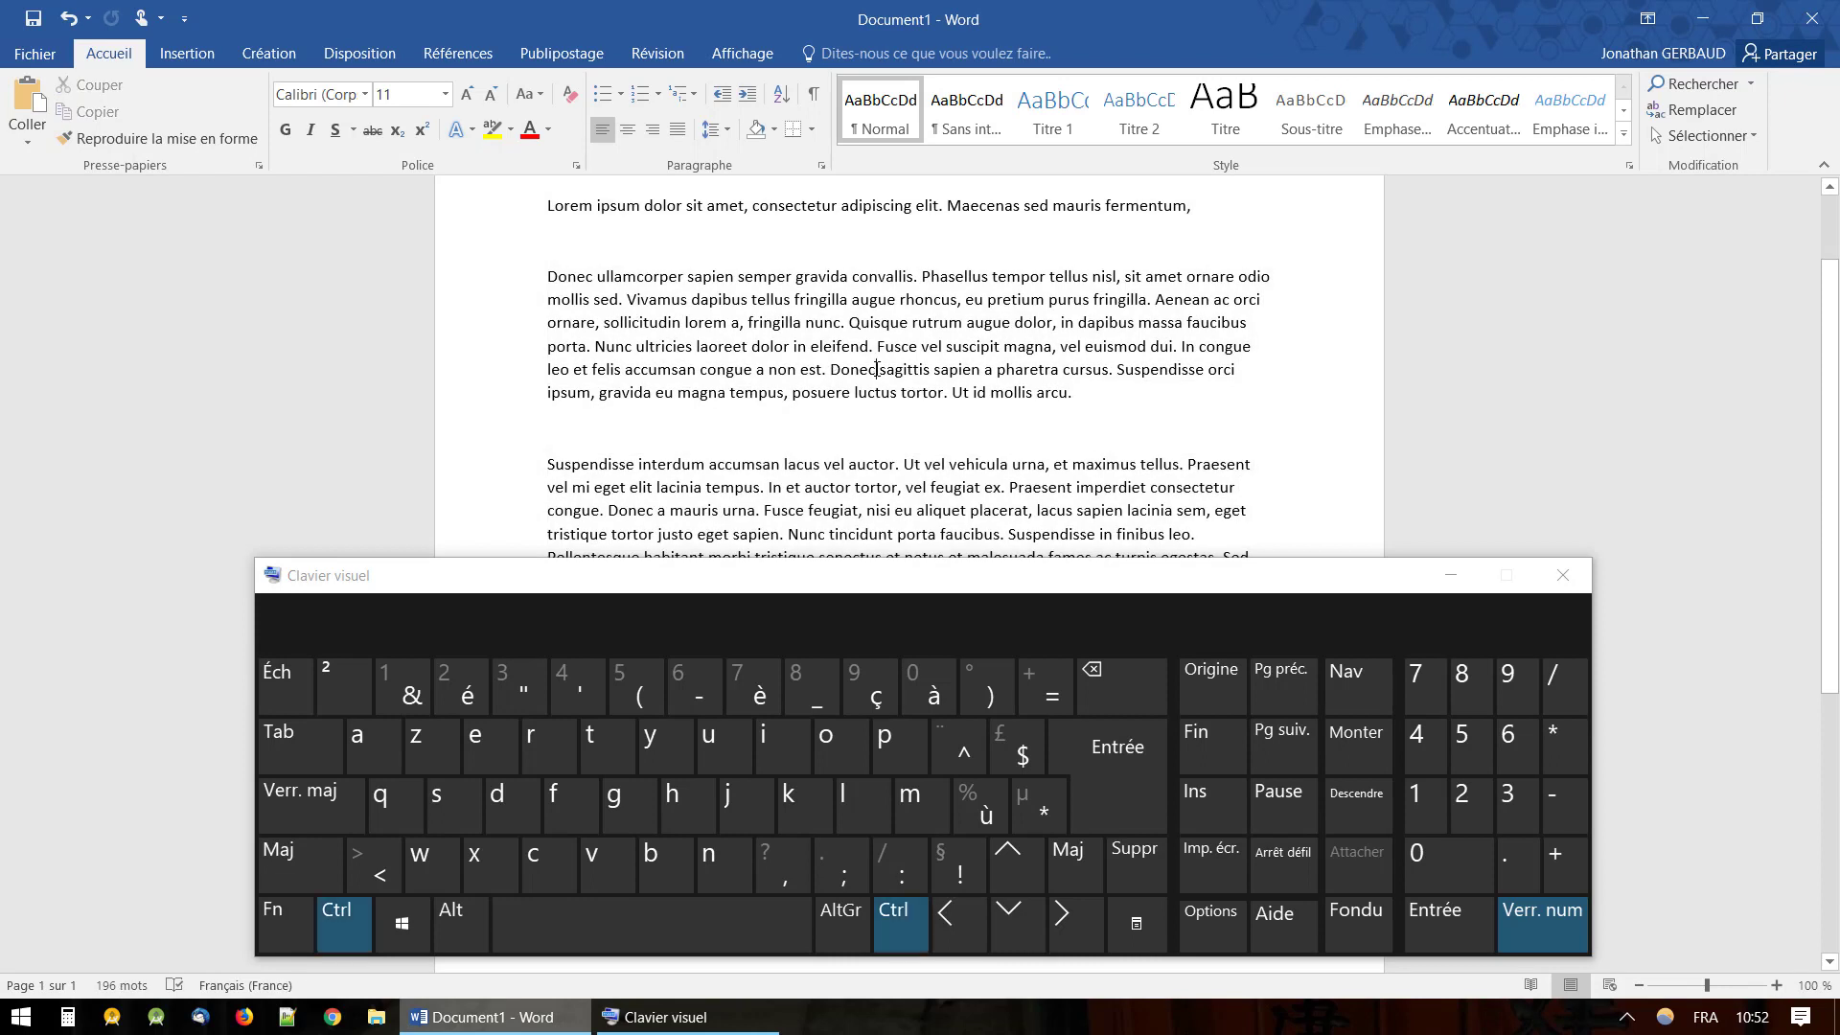
{"action": "key", "text": "ctrl+a"}
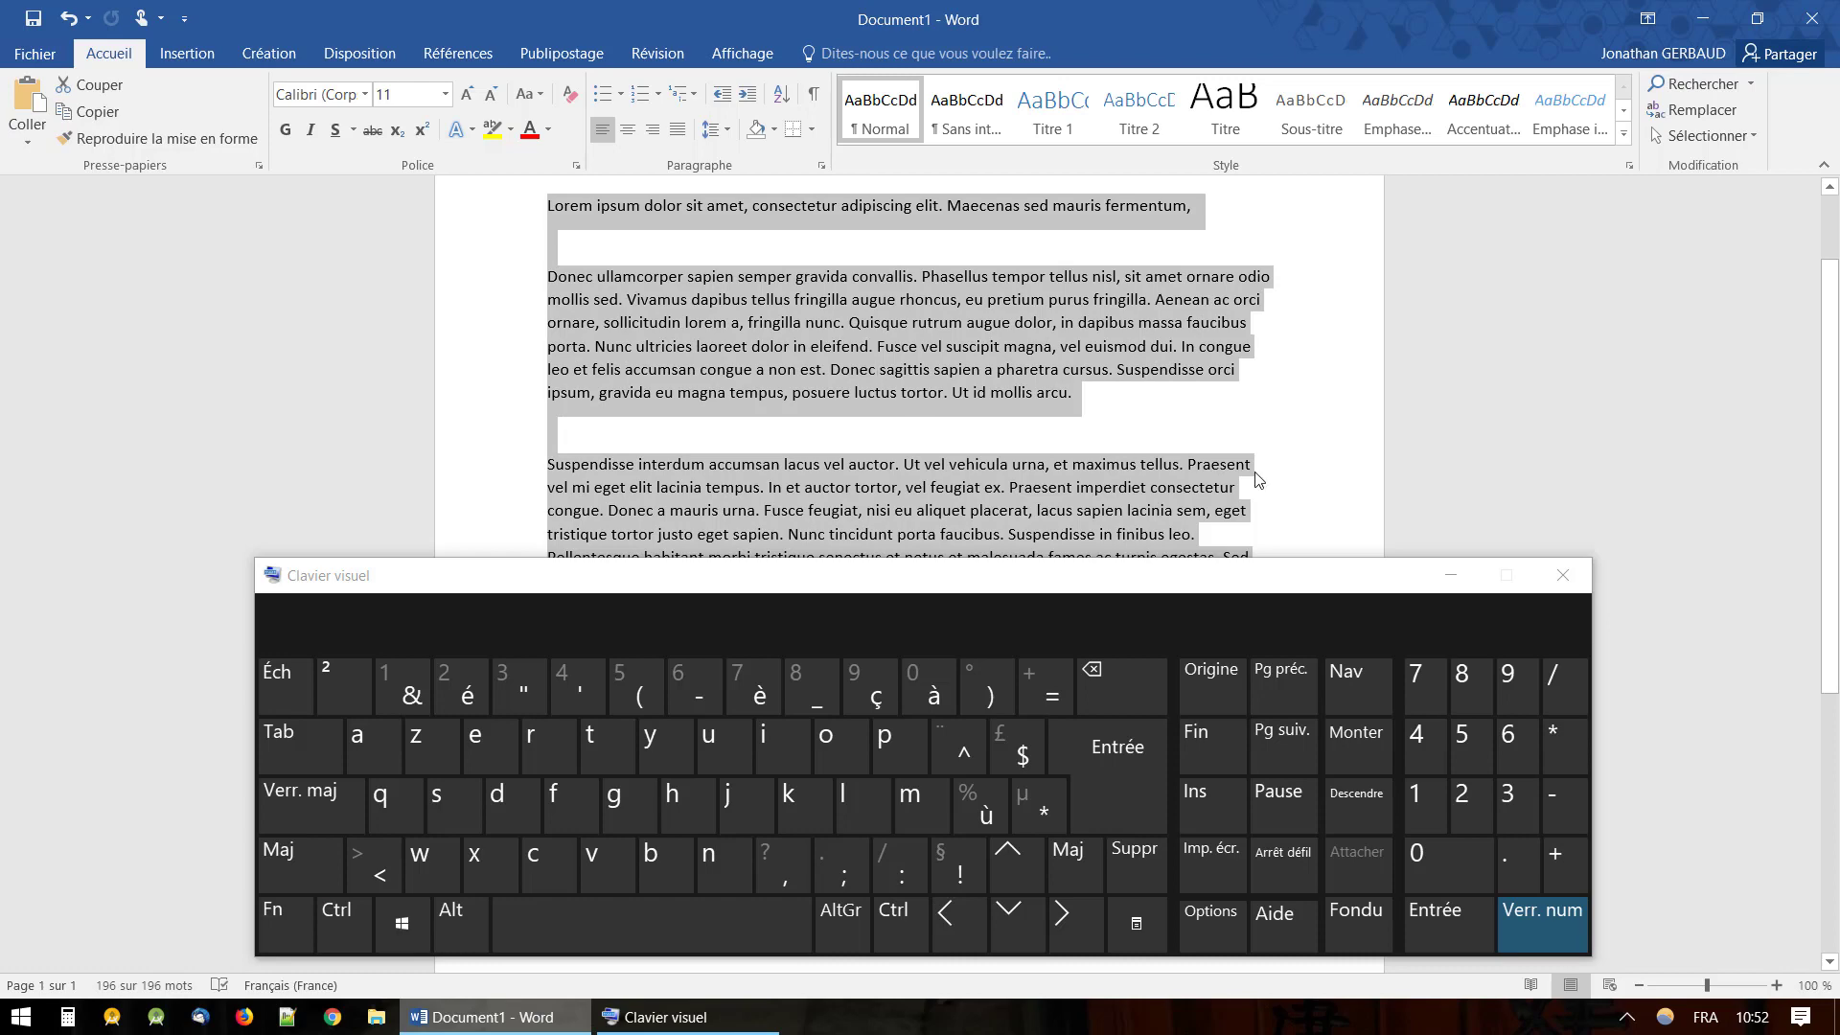
- Minimise the on-screen keyboard window, and clear the selection by placing the cursor before "fringilla" in the second paragraph
{"action": "left_click", "coordinate": [1430, 579]}
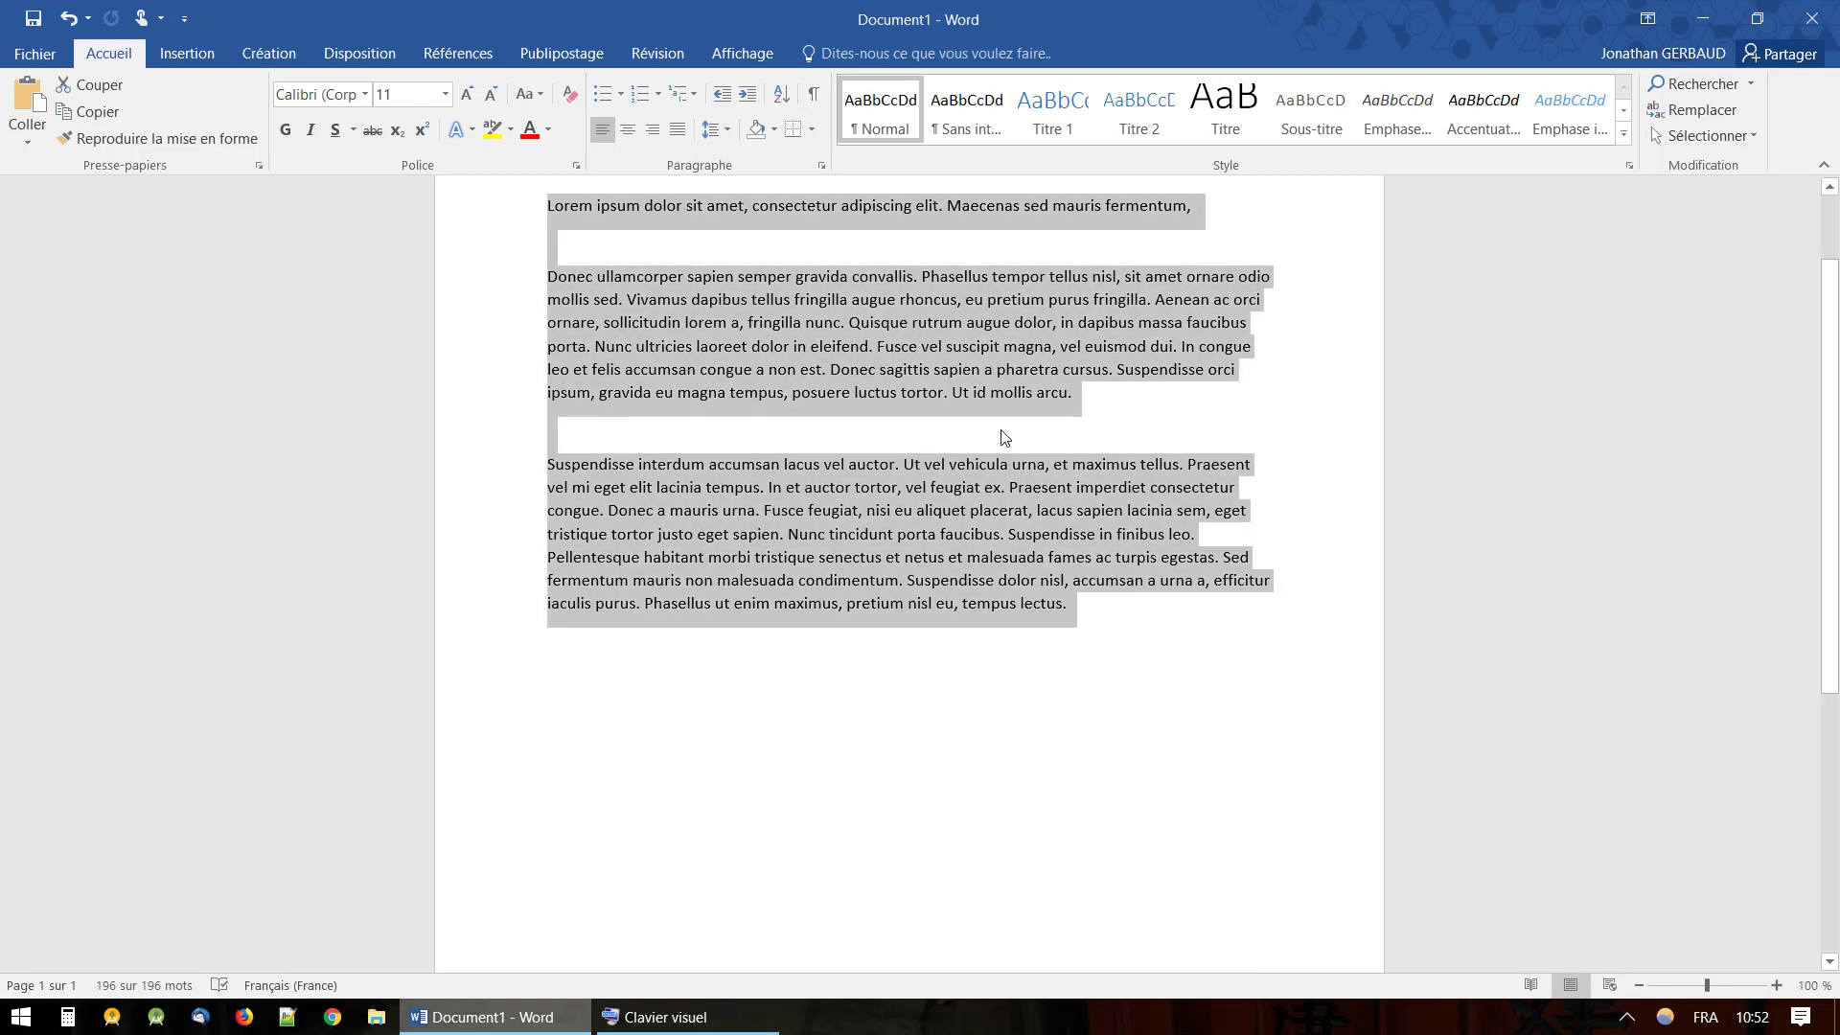
{"action": "scroll", "coordinate": [1001, 429], "scroll_direction": "up", "scroll_amount": 2}
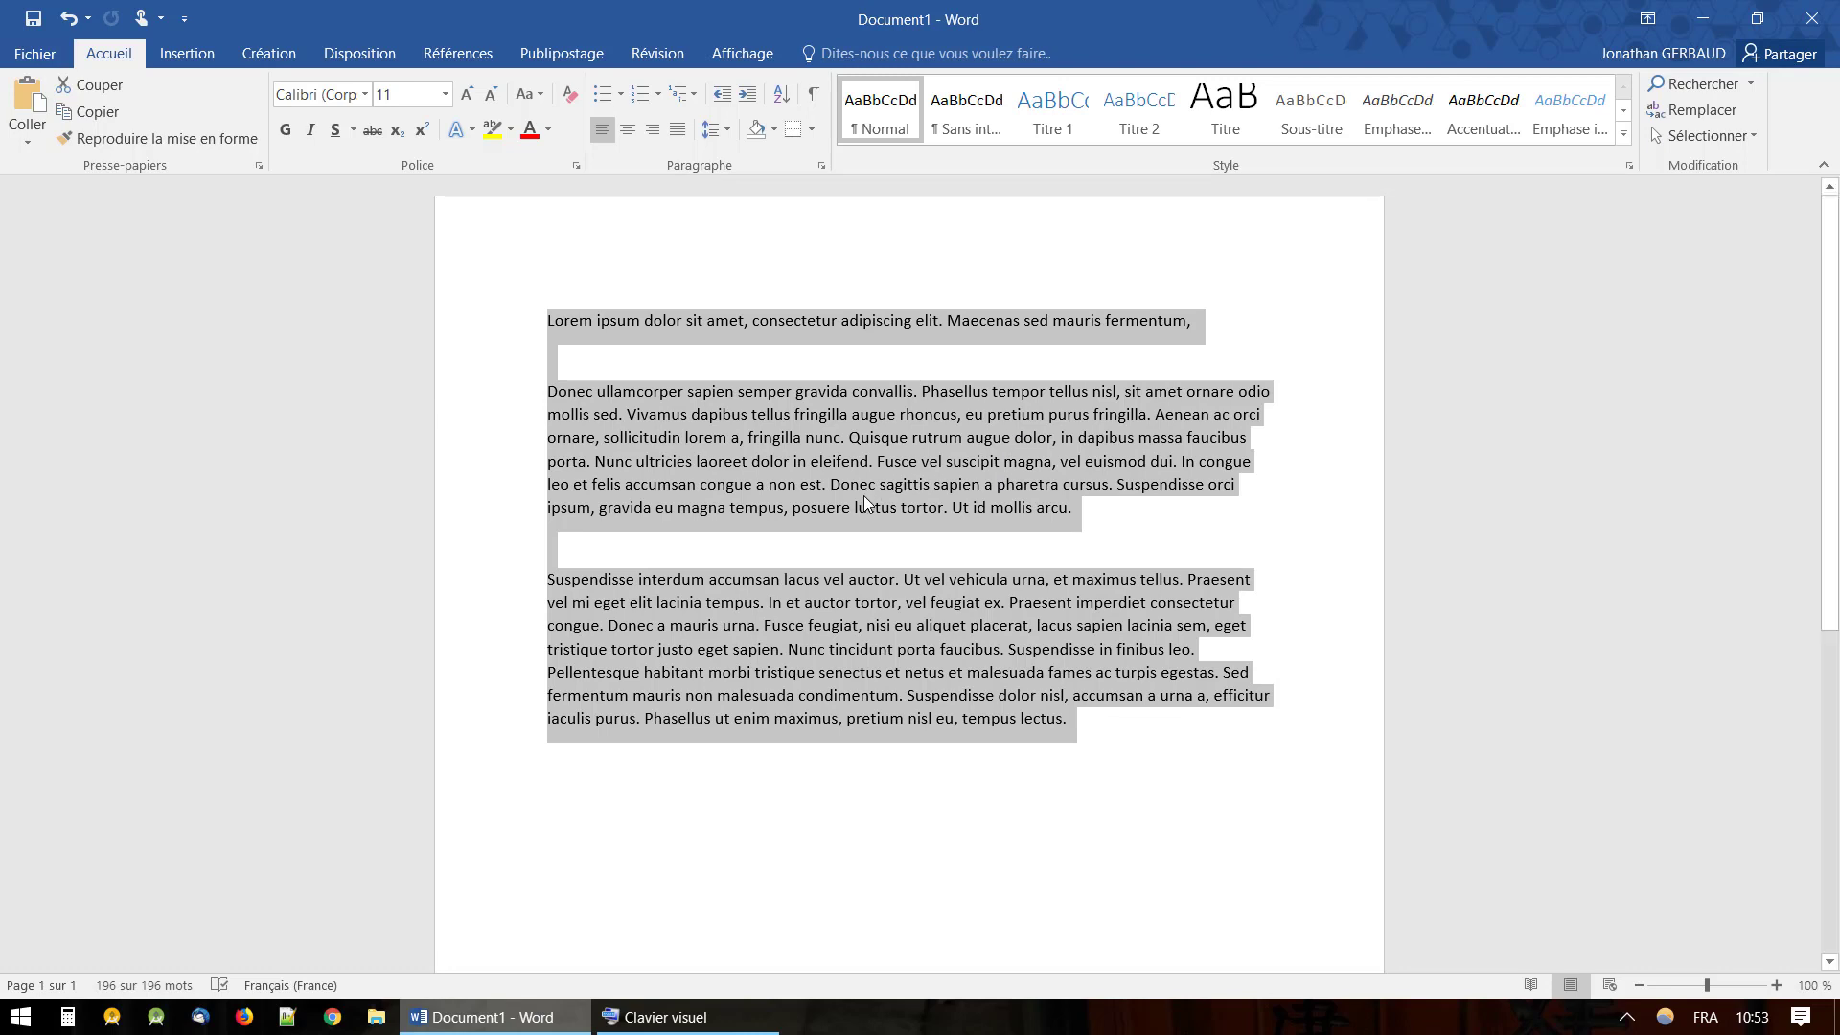
{"action": "left_click", "coordinate": [686, 1017]}
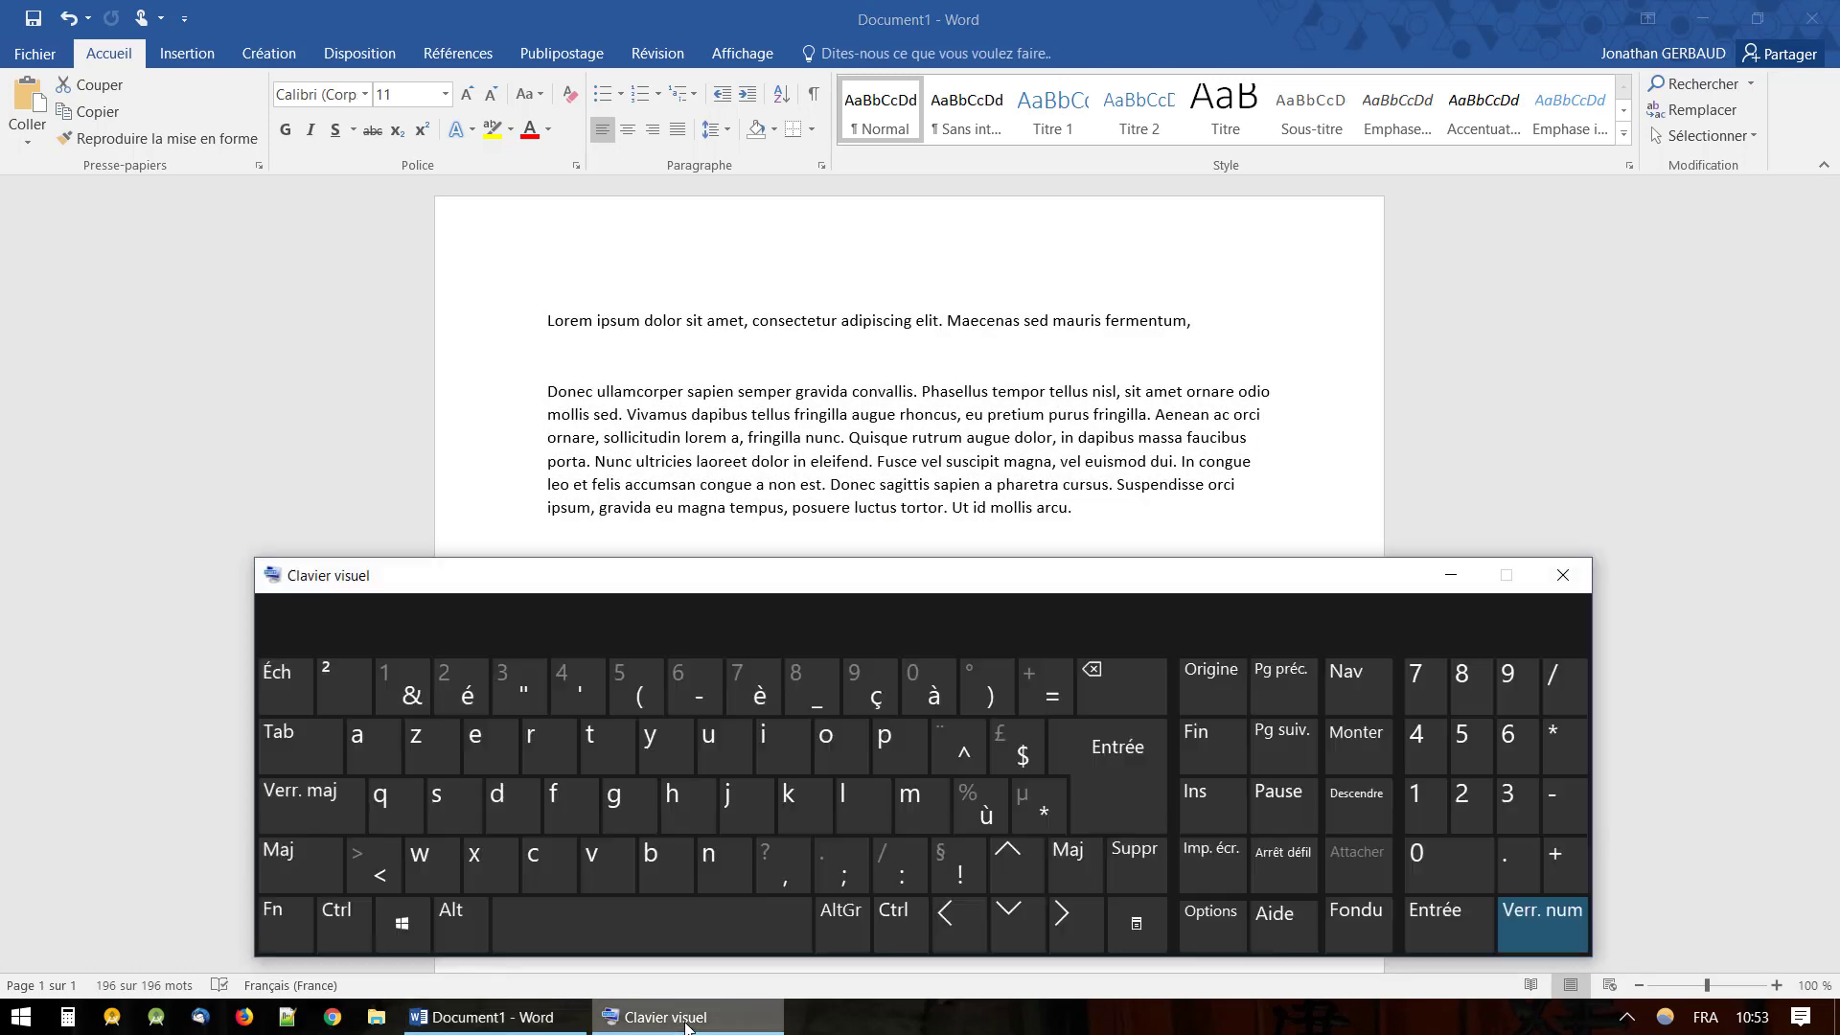
{"action": "left_click", "coordinate": [1449, 576]}
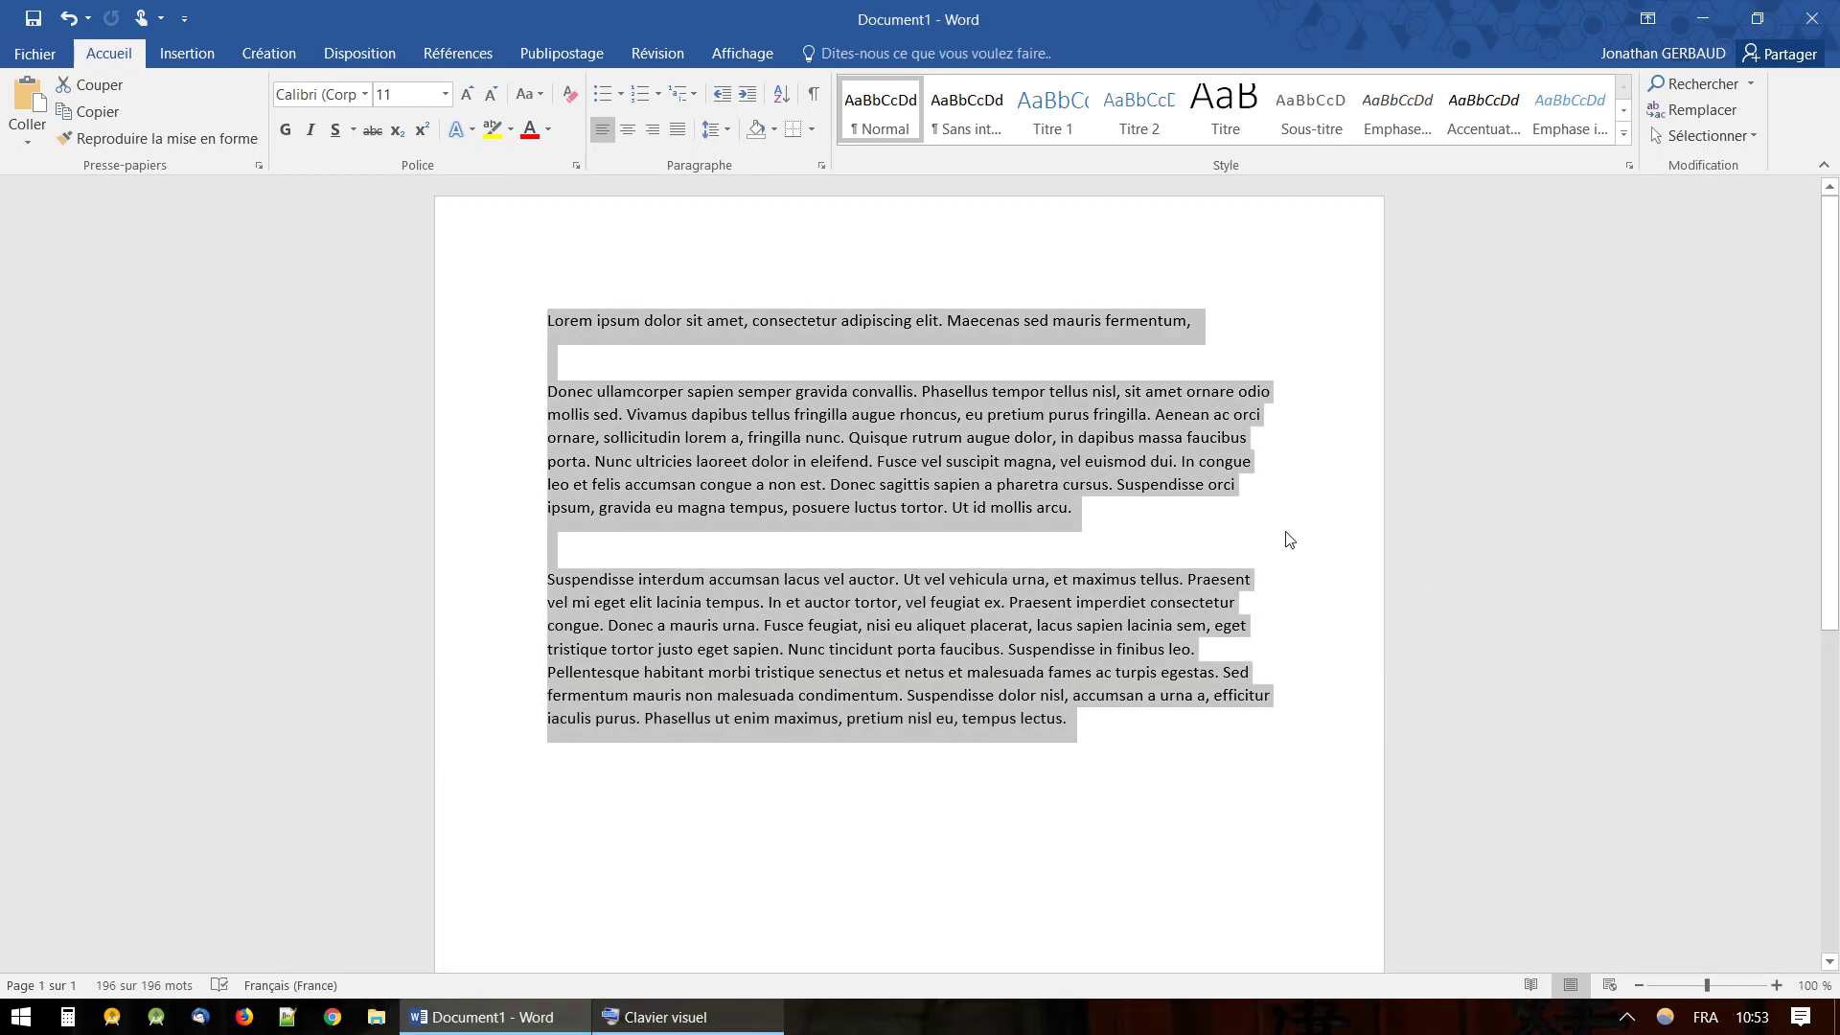
{"action": "left_click", "coordinate": [795, 420]}
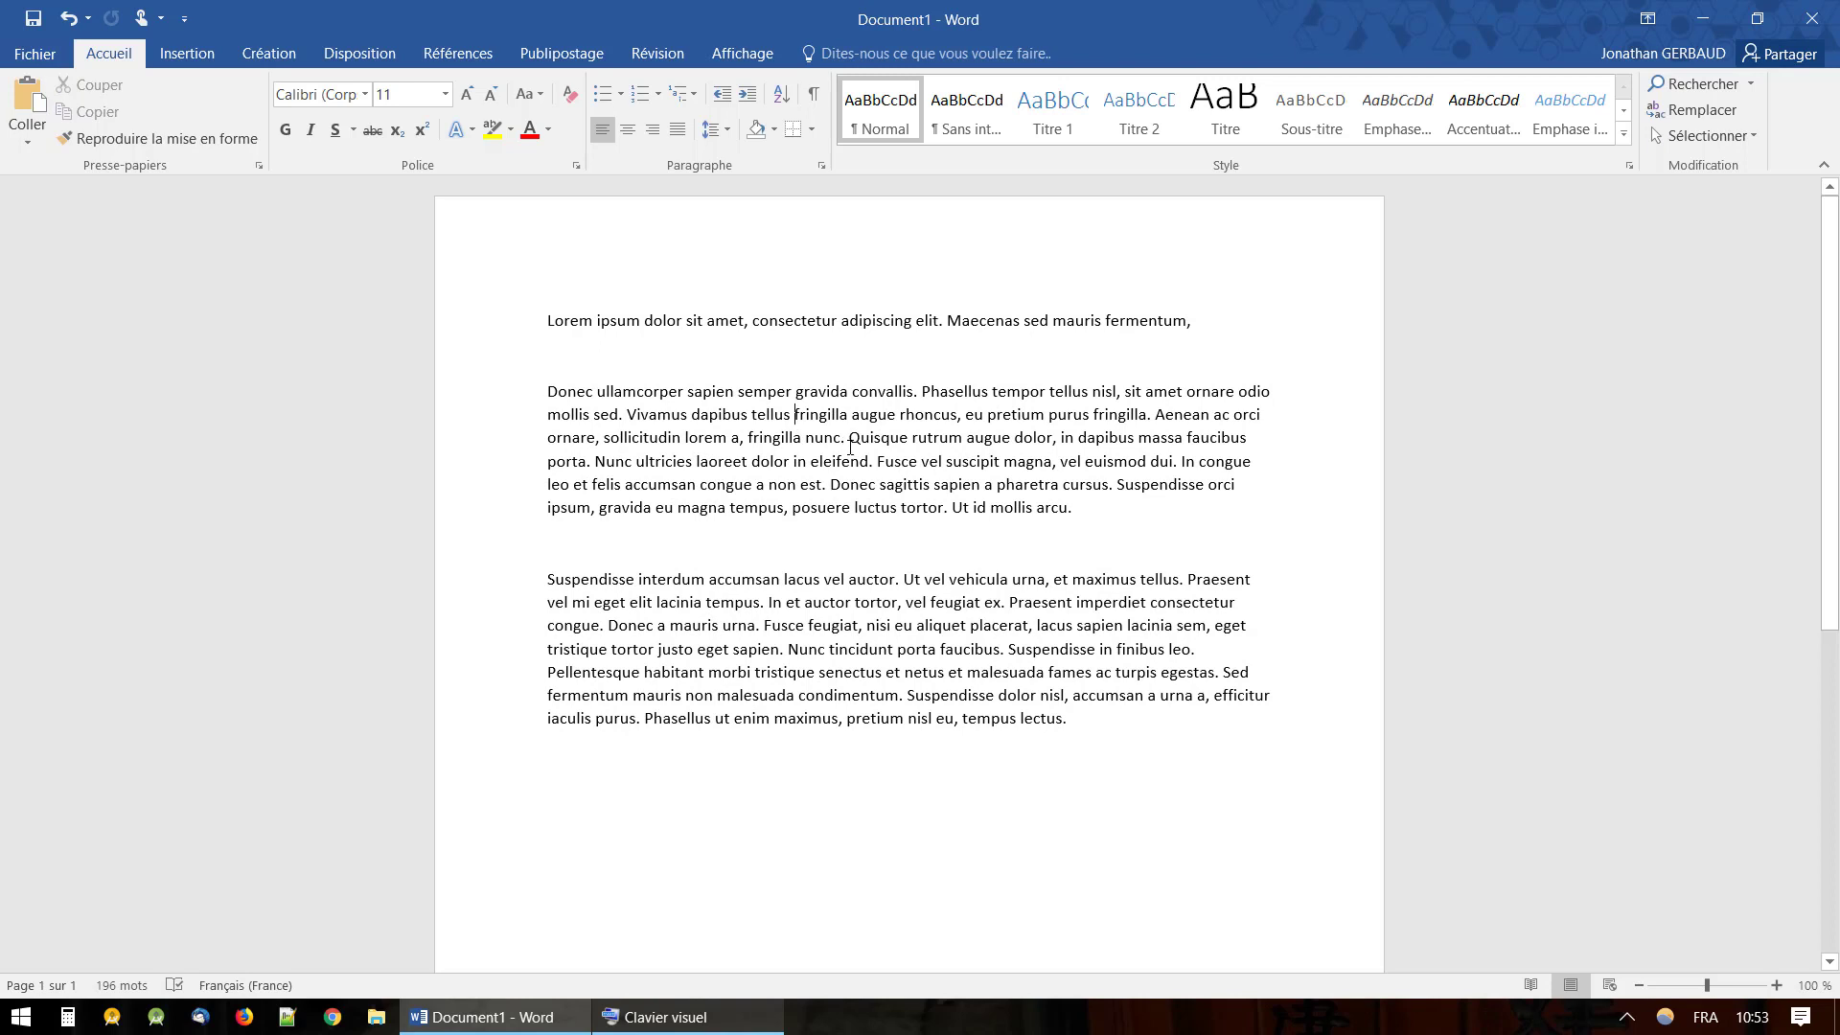